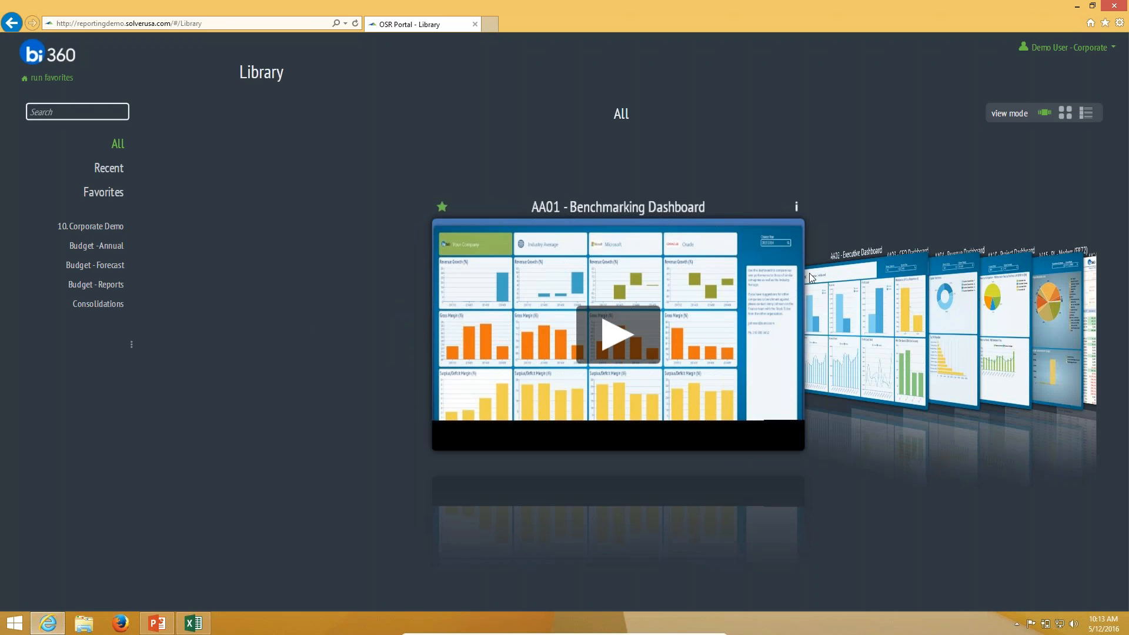
# Browse through the library's dashboards and reports, and open the AA15 - PL - Modern (FR72) report
pyautogui.click(899, 311)
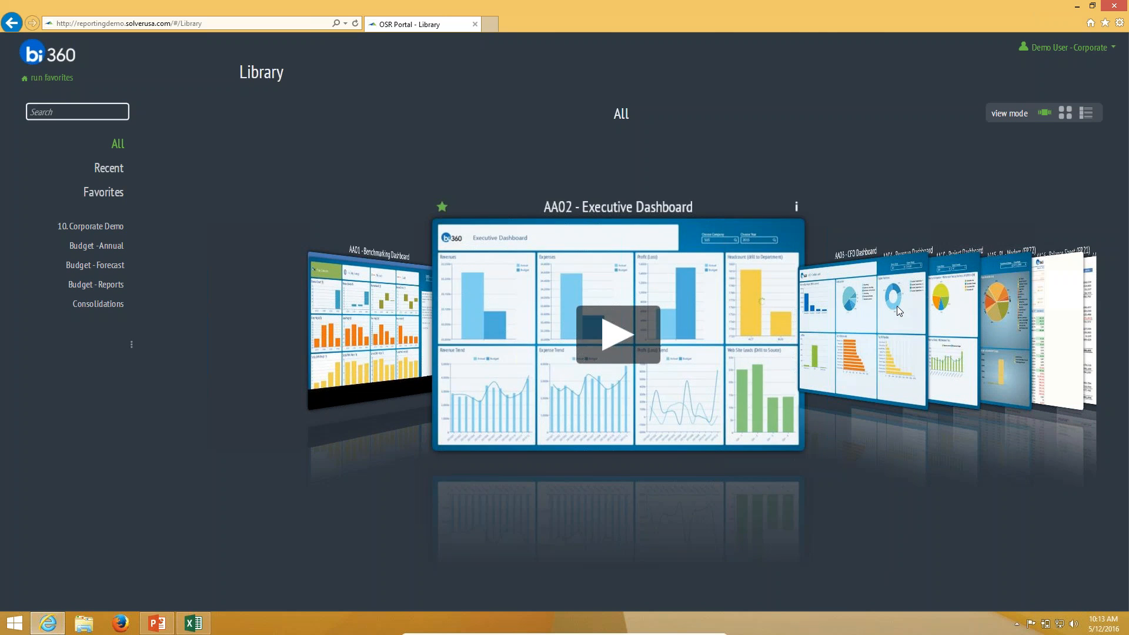
pyautogui.click(898, 310)
pyautogui.click(898, 311)
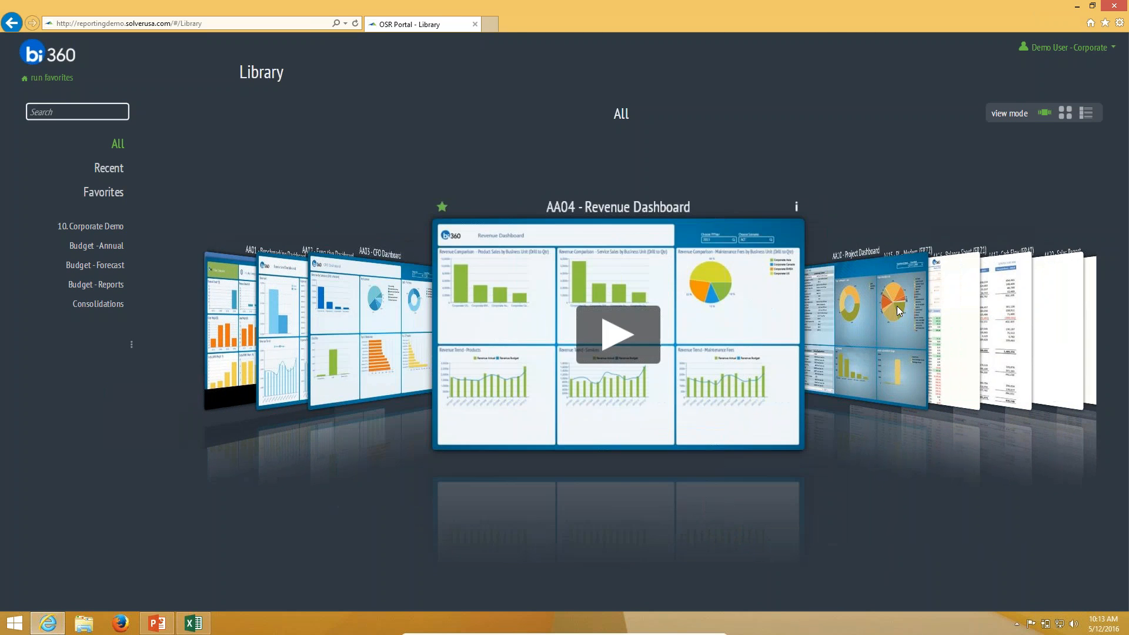
pyautogui.click(898, 310)
pyautogui.click(898, 310)
pyautogui.click(898, 310)
pyautogui.click(932, 298)
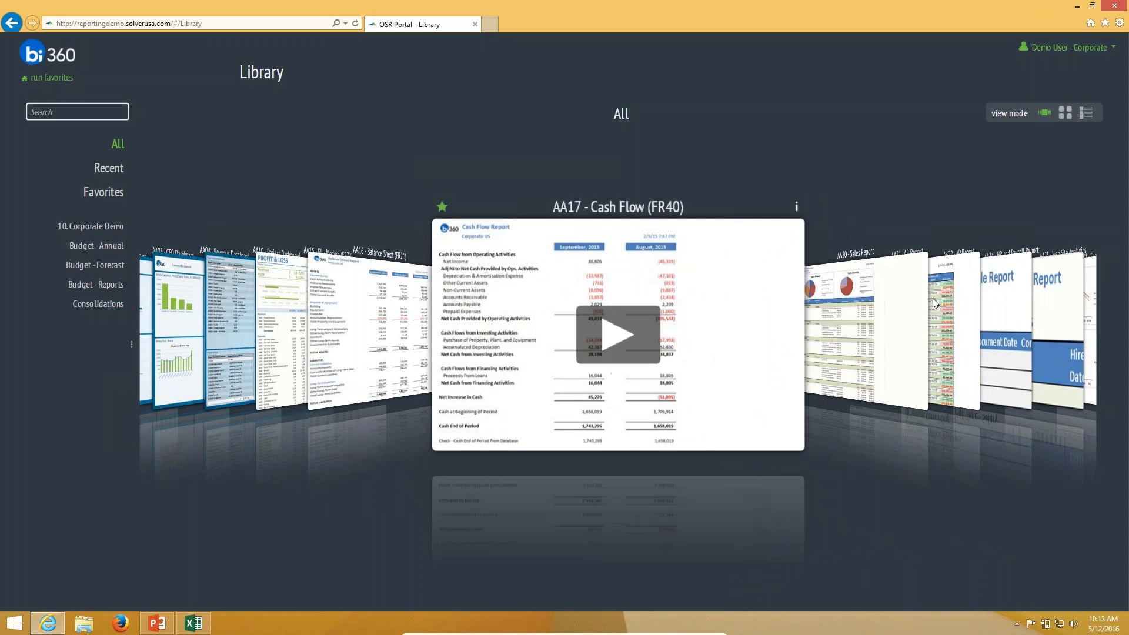
pyautogui.click(383, 308)
pyautogui.click(380, 302)
pyautogui.click(608, 323)
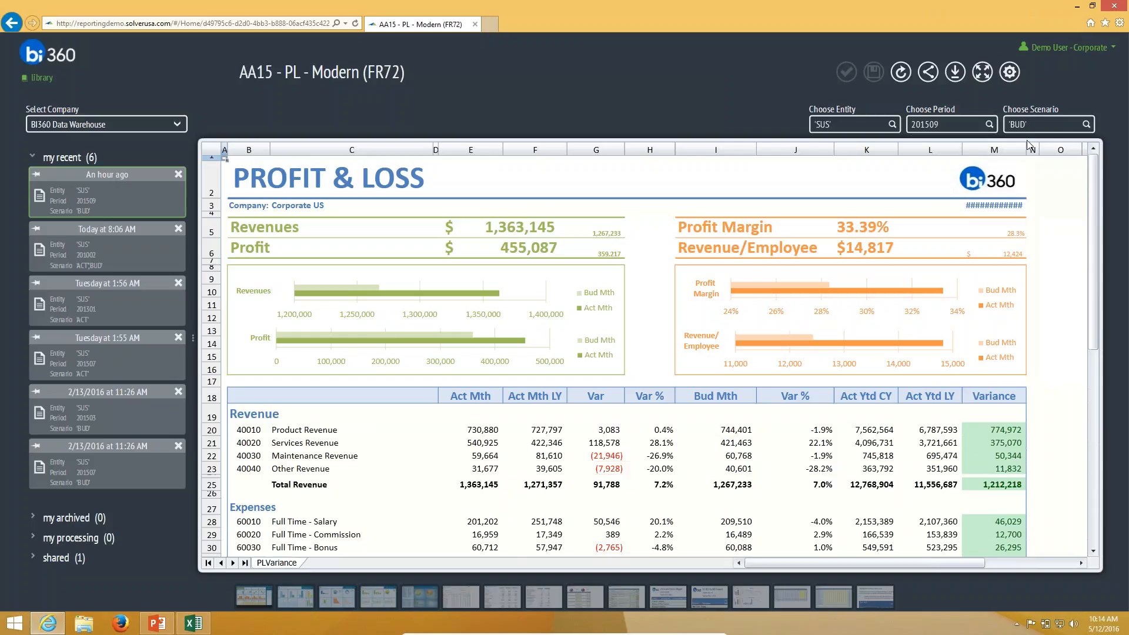
# Expand the profit and loss report and inspect the ledger drilldown behind Product Revenue's Bud Mth amount
pyautogui.click(982, 72)
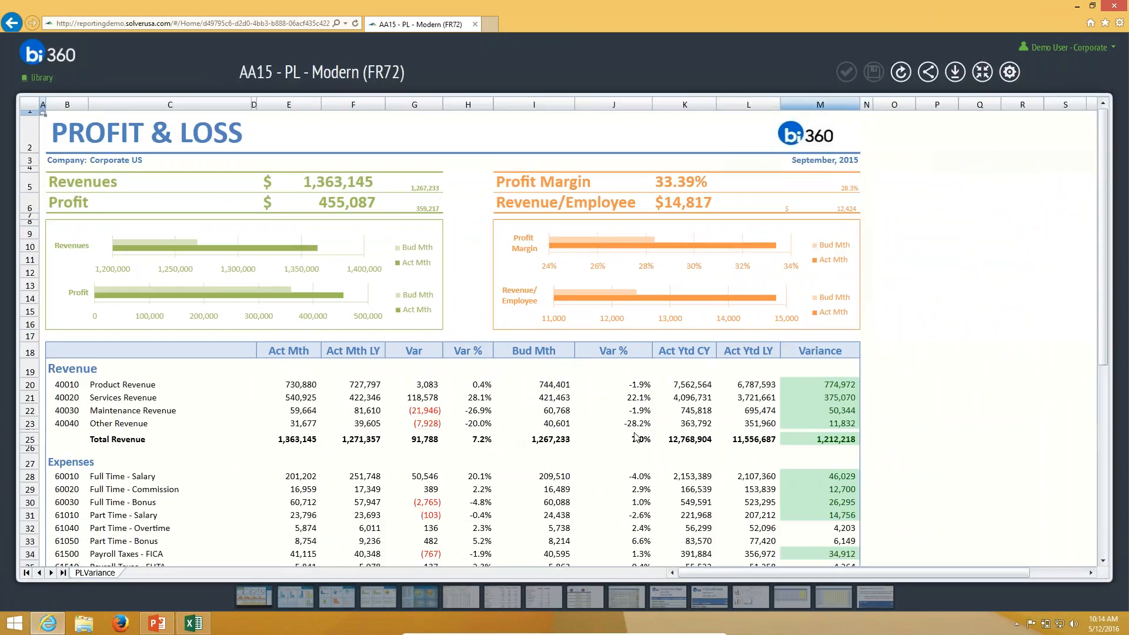
pyautogui.doubleClick(533, 384)
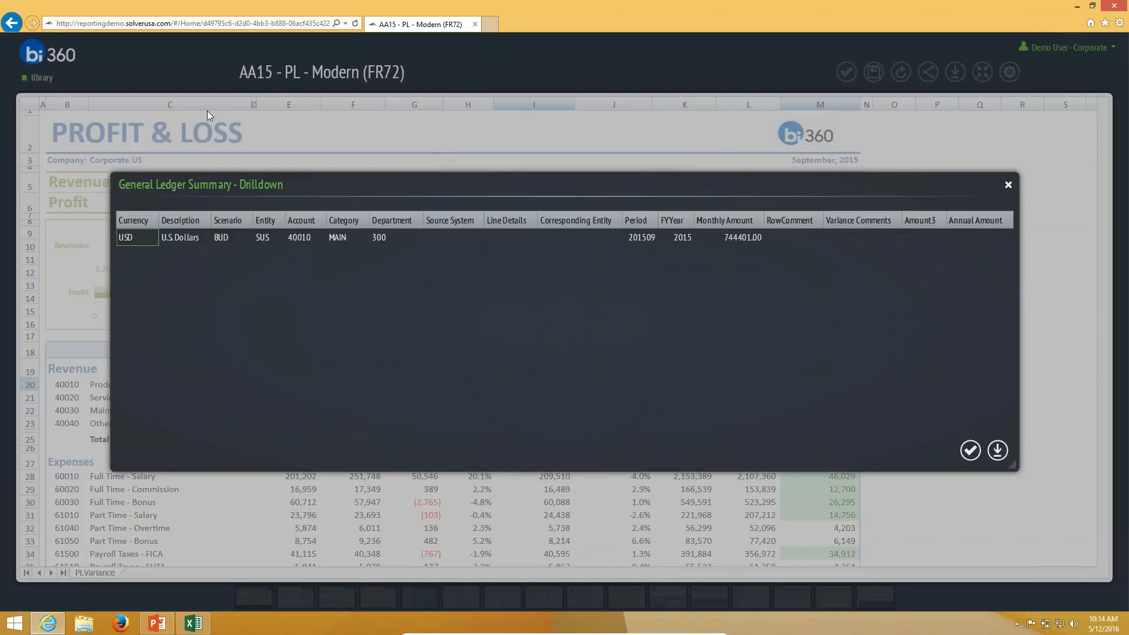
pyautogui.press('Escape')
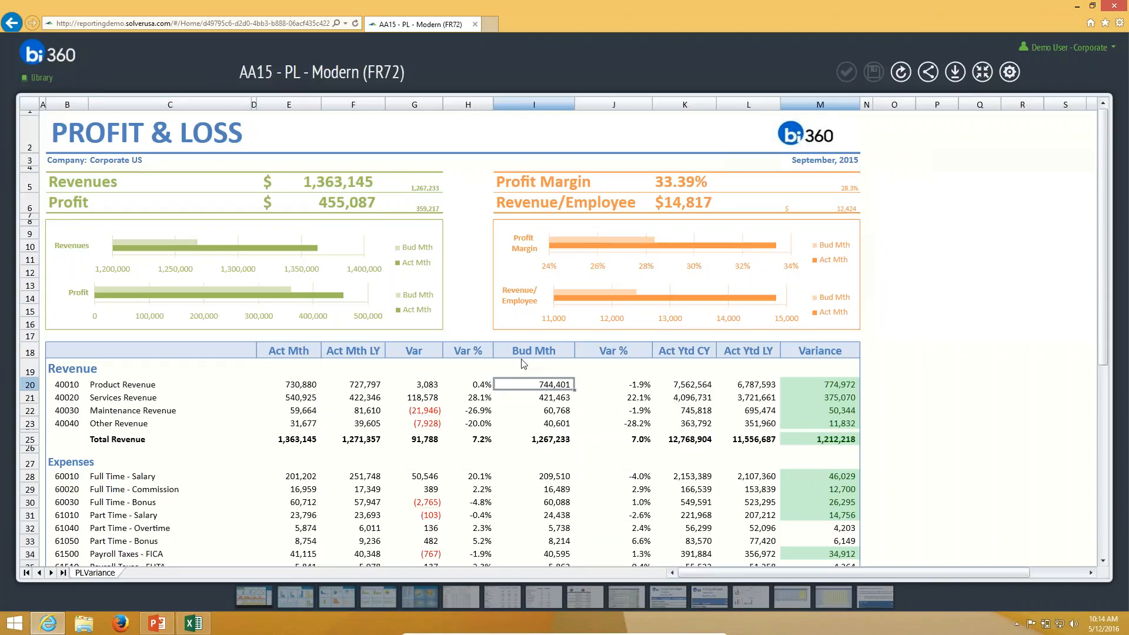
# Return to the library and browse the input forms in the Budget - Annual category
pyautogui.click(9, 20)
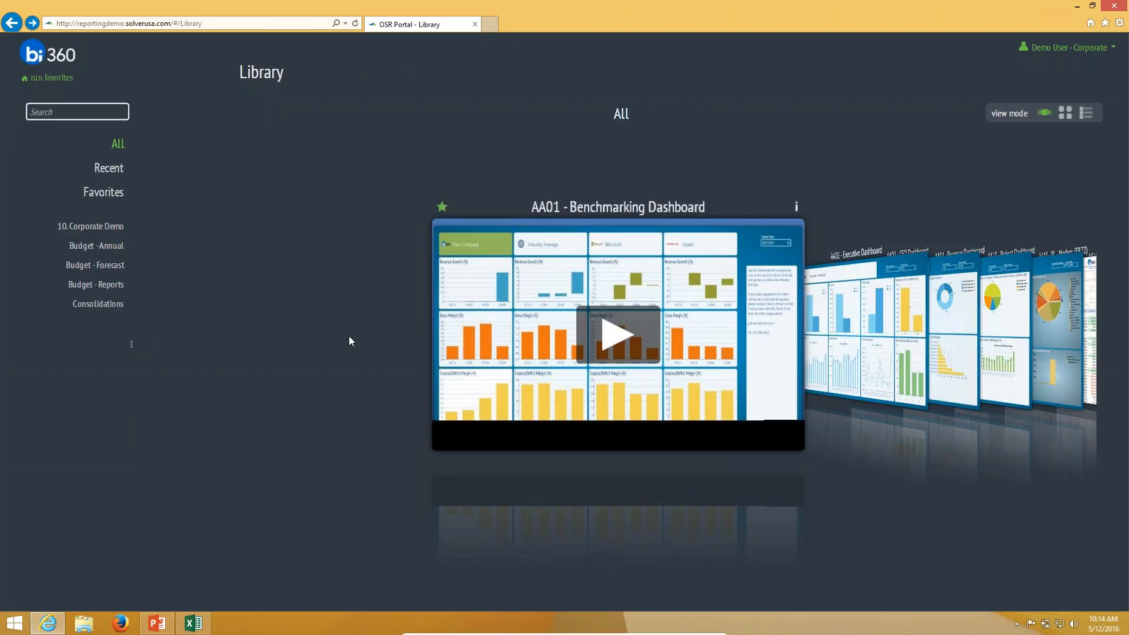
pyautogui.click(97, 247)
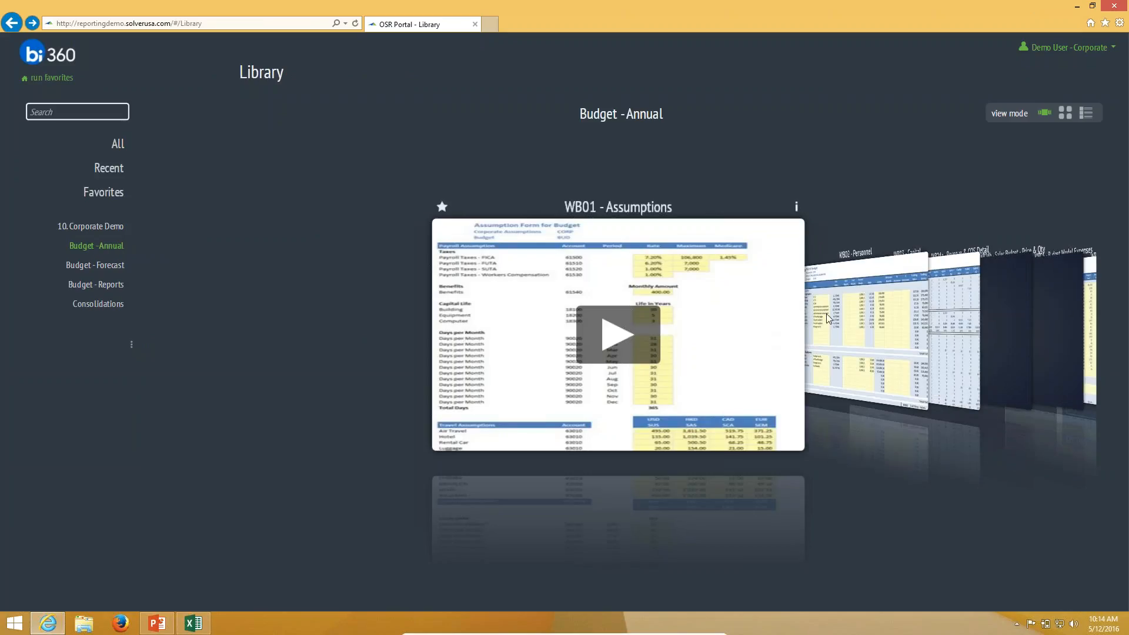
pyautogui.click(826, 319)
pyautogui.click(827, 318)
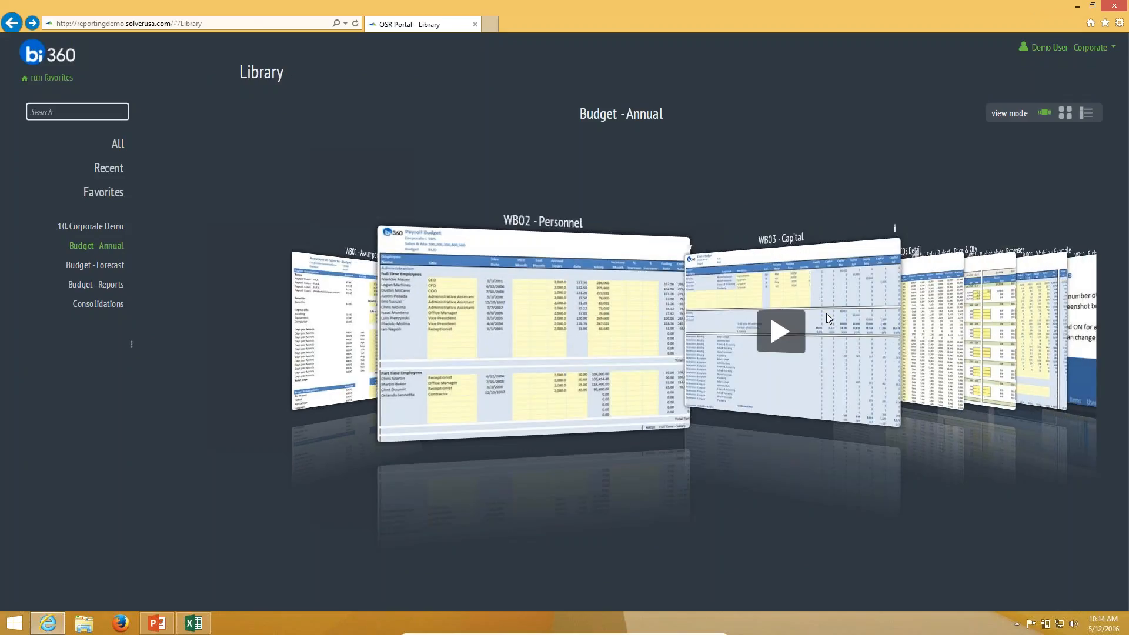
# Open the Departmental Forecast from the Budget - Forecast category and review its available entities and departments without changing them
pyautogui.click(84, 266)
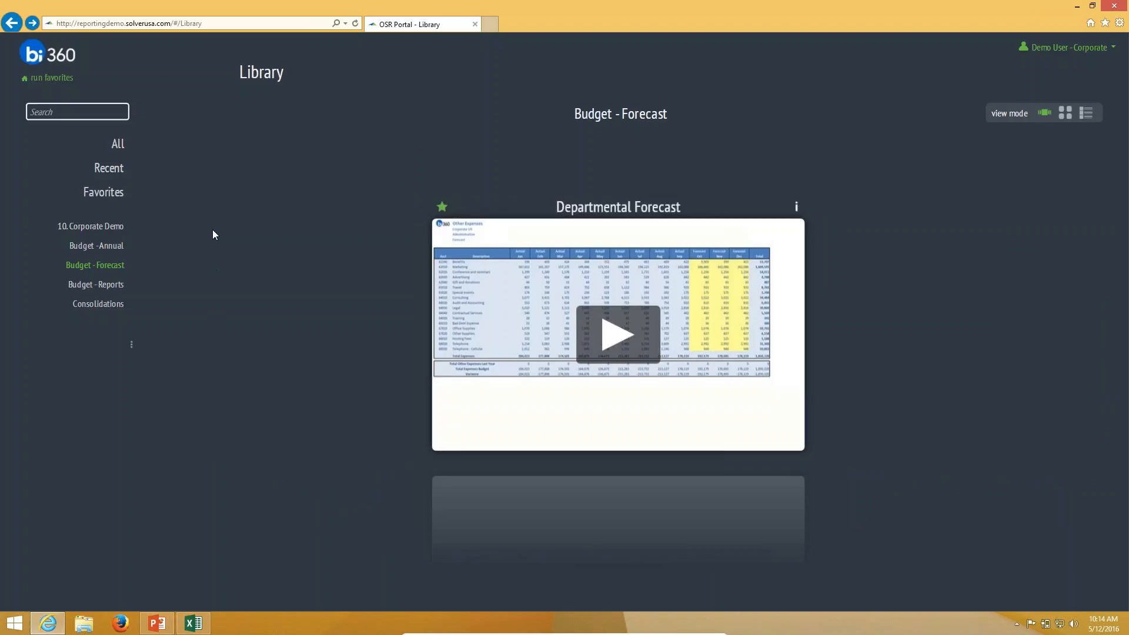
pyautogui.click(618, 334)
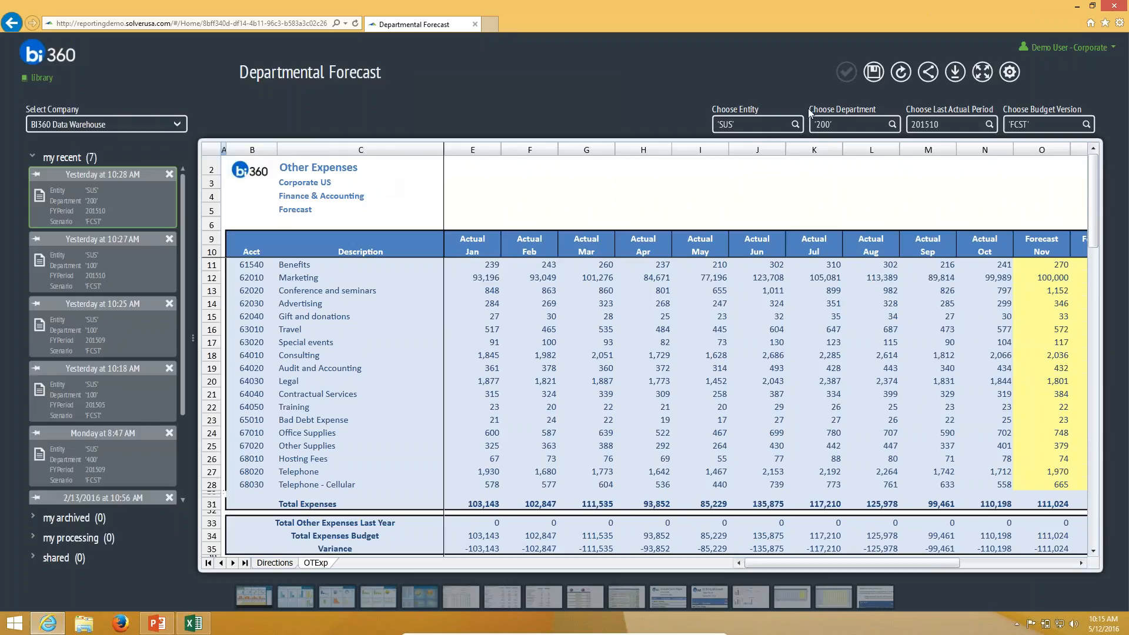
pyautogui.click(795, 126)
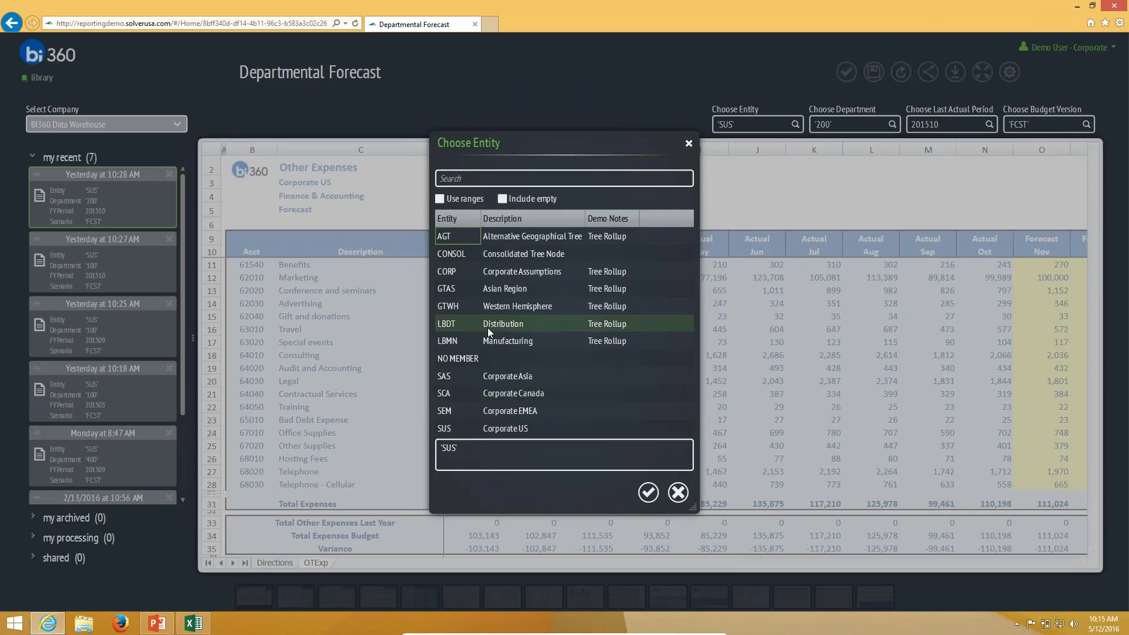
pyautogui.press('Escape')
pyautogui.click(893, 125)
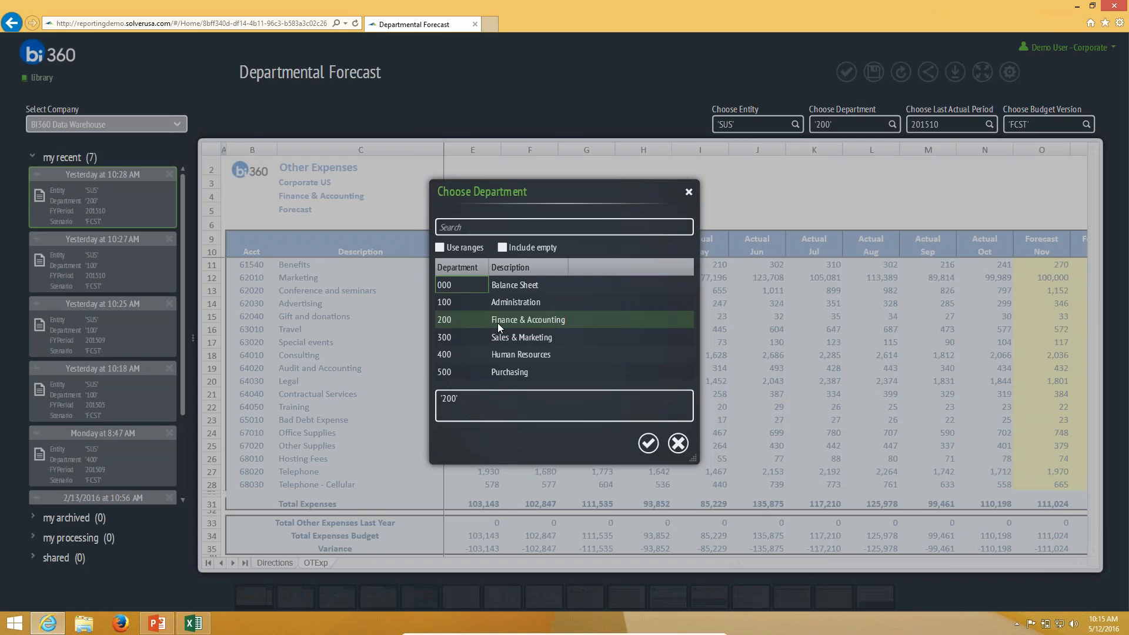
pyautogui.press('Escape')
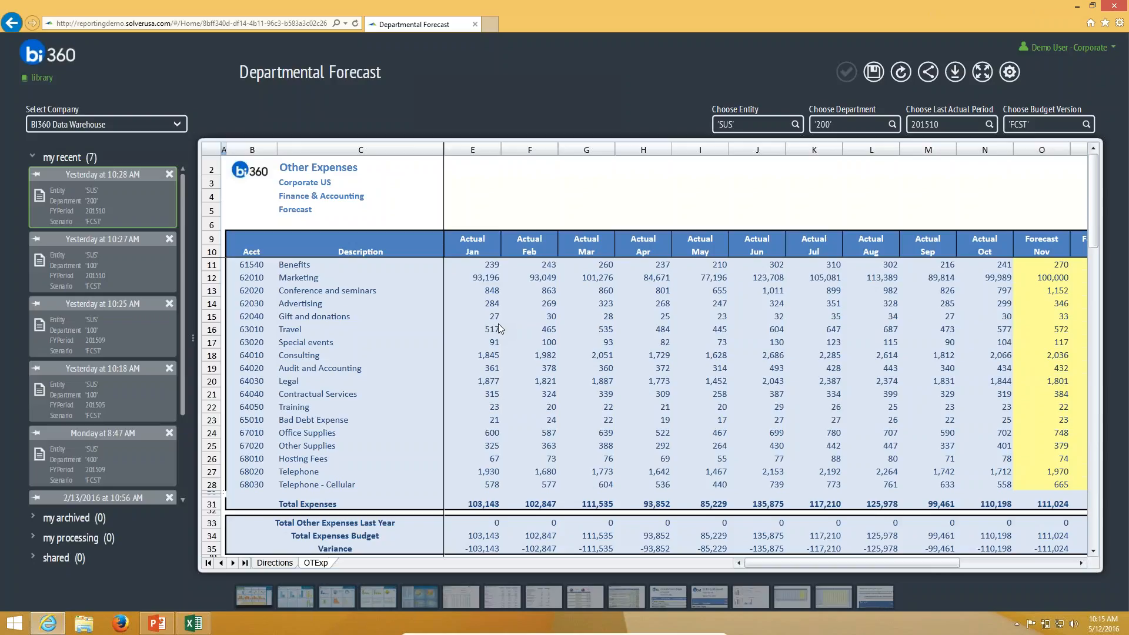
# Set the forecast's last actual period to 201509 and refresh the report
pyautogui.click(946, 124)
pyautogui.press('BackSpace')
pyautogui.press('BackSpace')
pyautogui.press('BackSpace')
pyautogui.write('509')
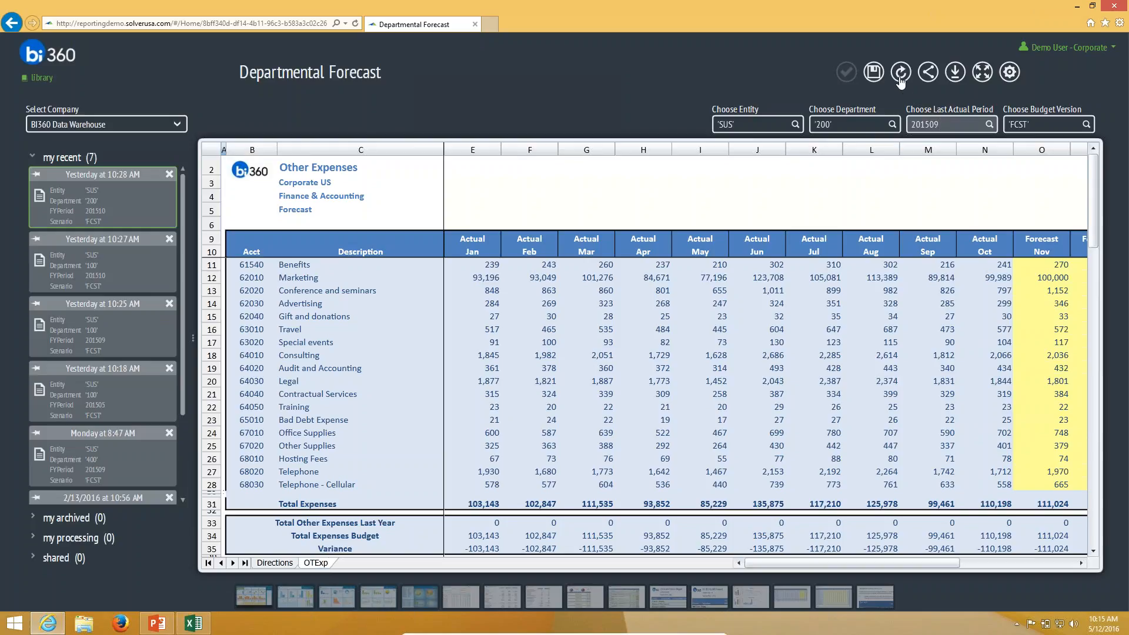
pyautogui.click(900, 72)
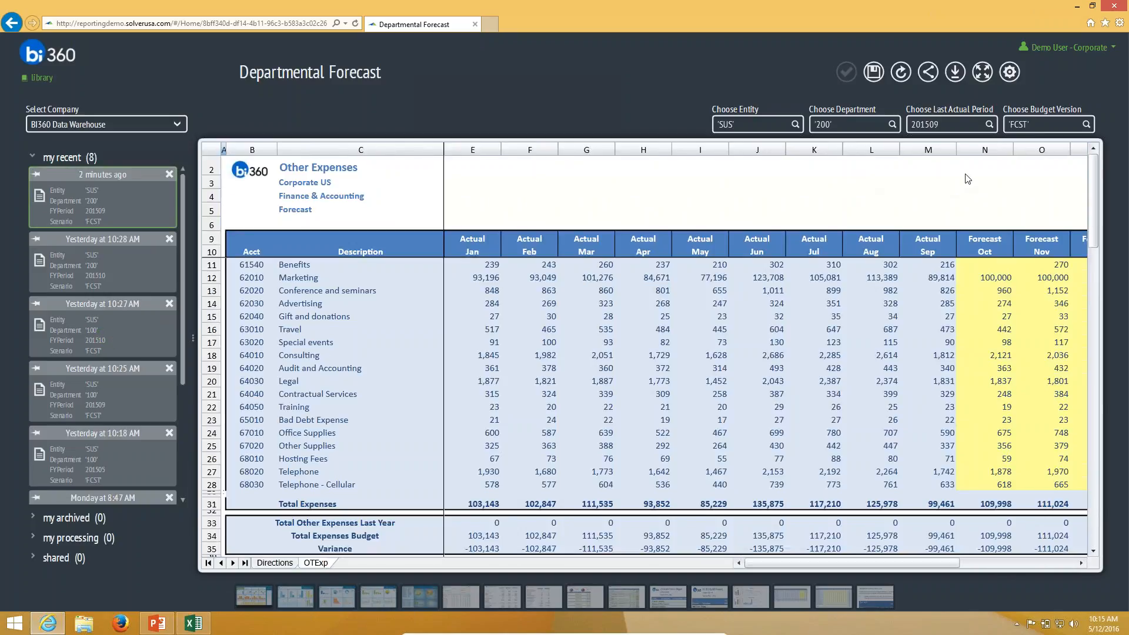
# Expand the forecast form, set the October forecast for Marketing to 400,000, and save the data
pyautogui.click(982, 73)
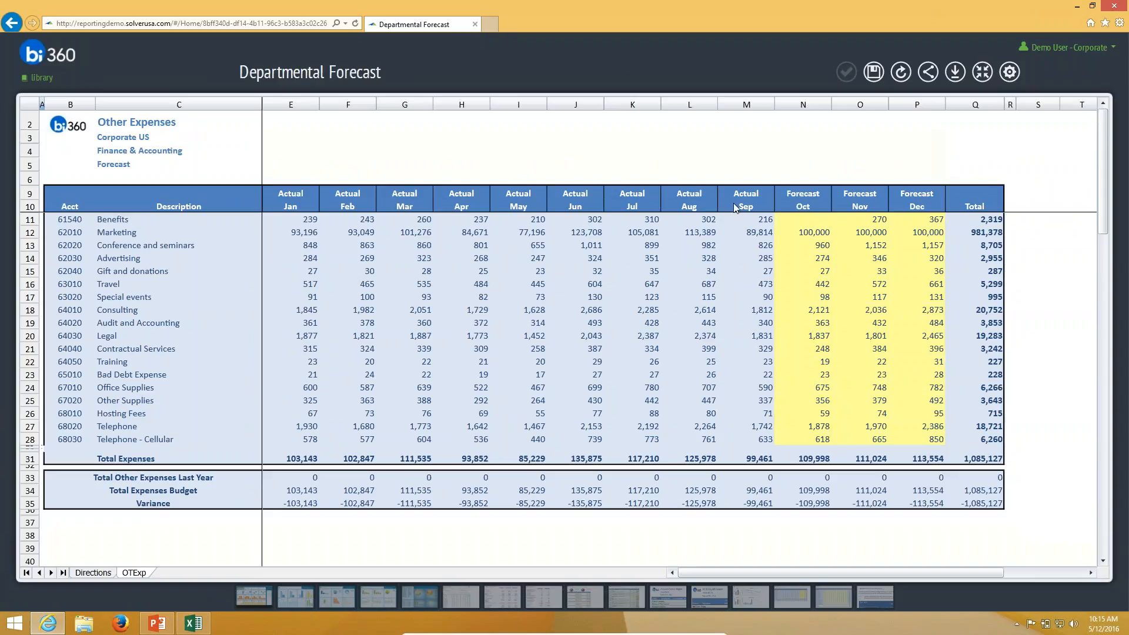
pyautogui.moveTo(803, 232); pyautogui.dragTo(917, 388)
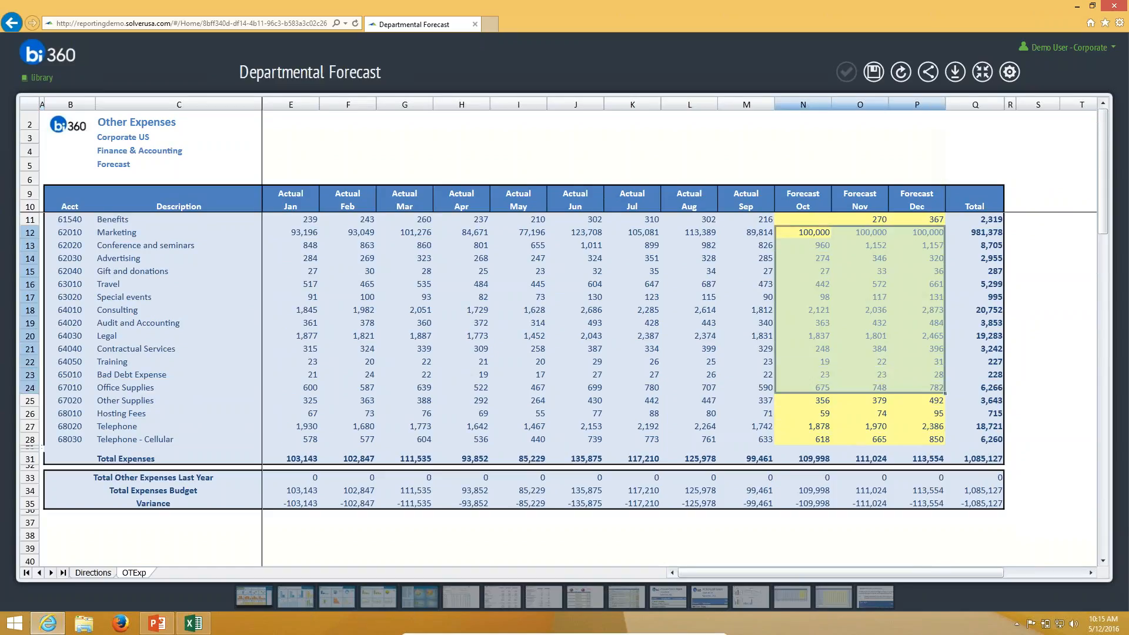
pyautogui.click(803, 232)
pyautogui.write('400,000')
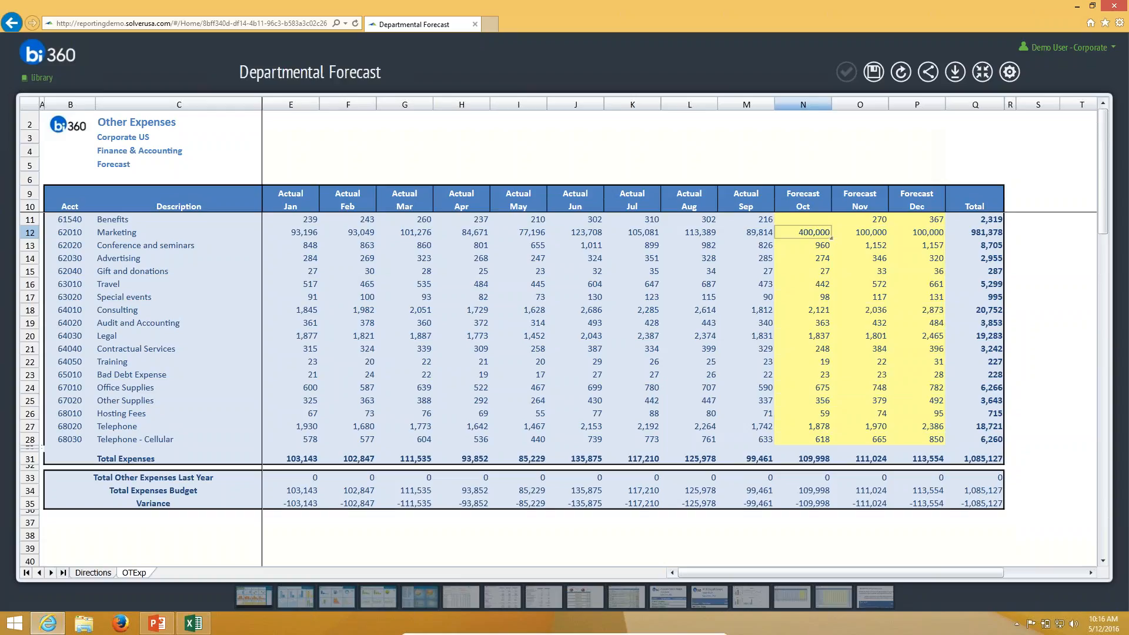
pyautogui.press('Tab')
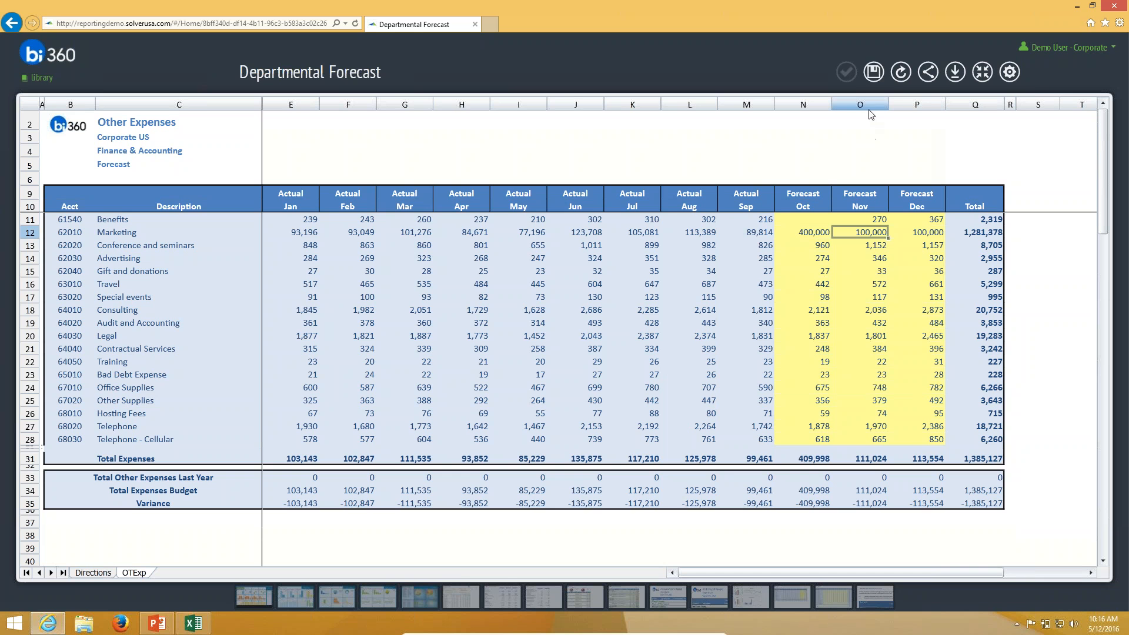
pyautogui.click(871, 73)
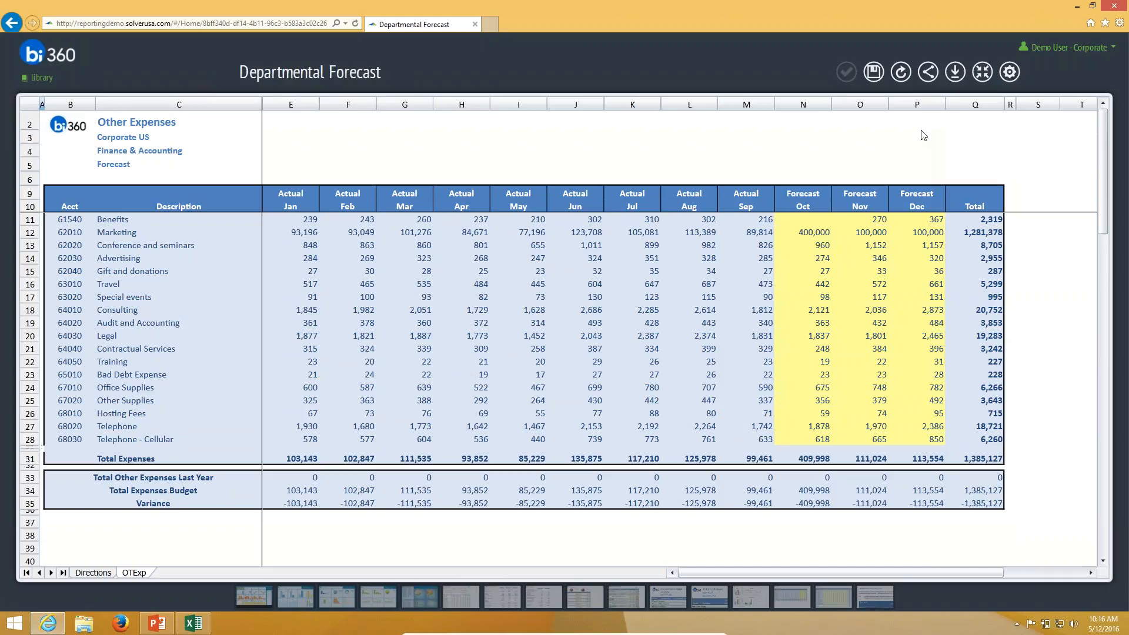
# Restore the parameter view, set the last actual period to 201510, and refresh the forecast
pyautogui.click(982, 72)
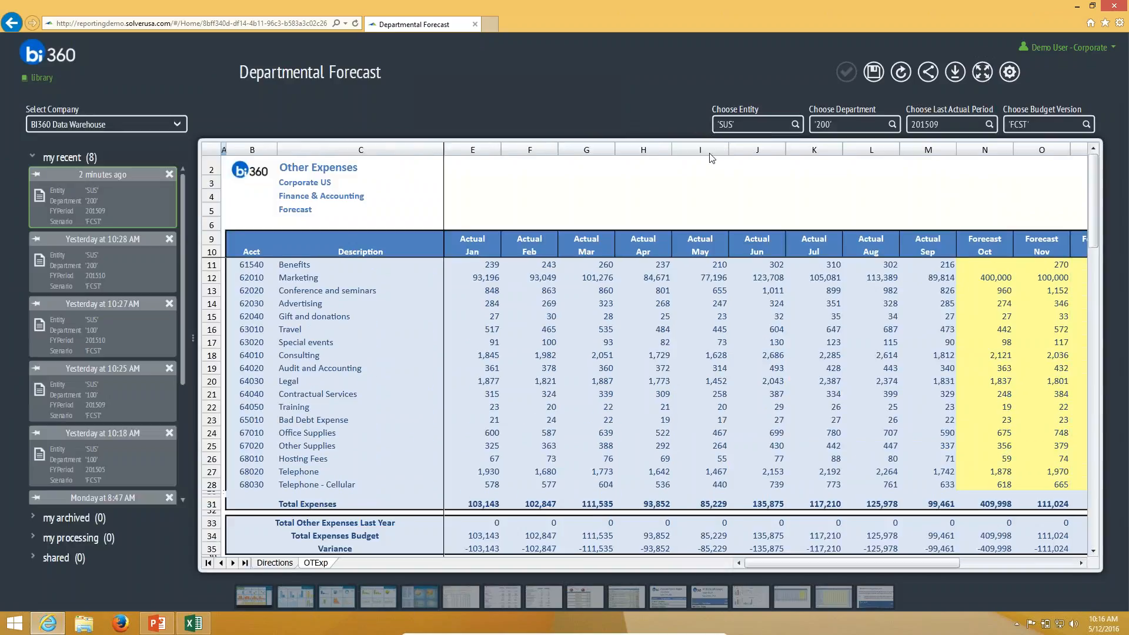
pyautogui.click(946, 128)
pyautogui.press('BackSpace')
pyautogui.press('BackSpace')
pyautogui.write('10')
pyautogui.click(901, 72)
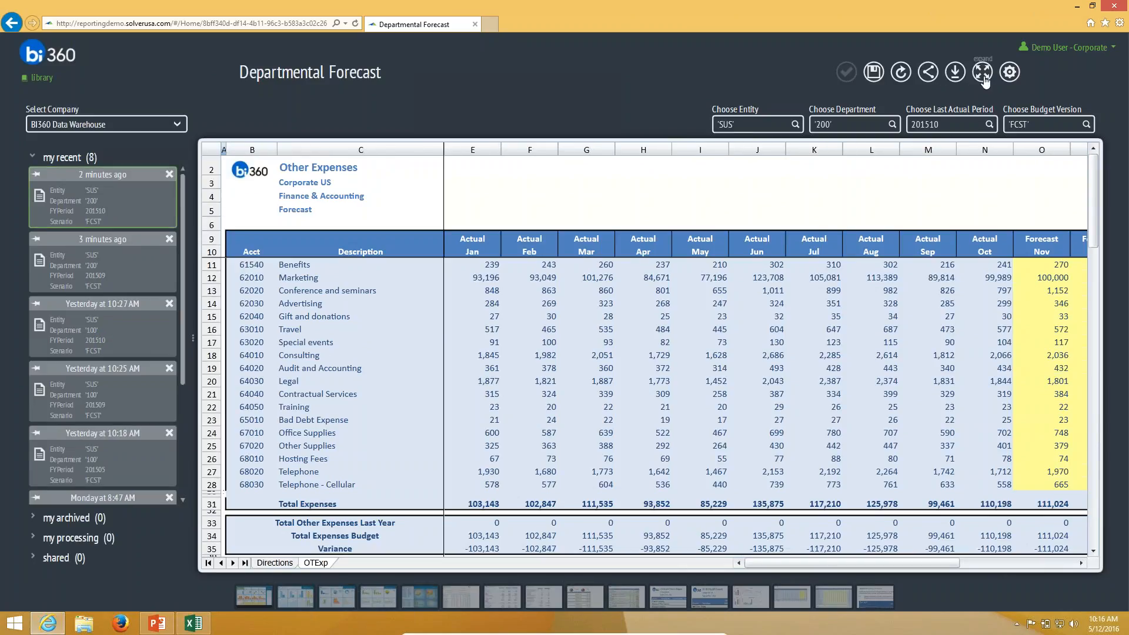
# Examine the expanded forecast's department, entity and scenario headings, and return to the parameter view
pyautogui.click(983, 72)
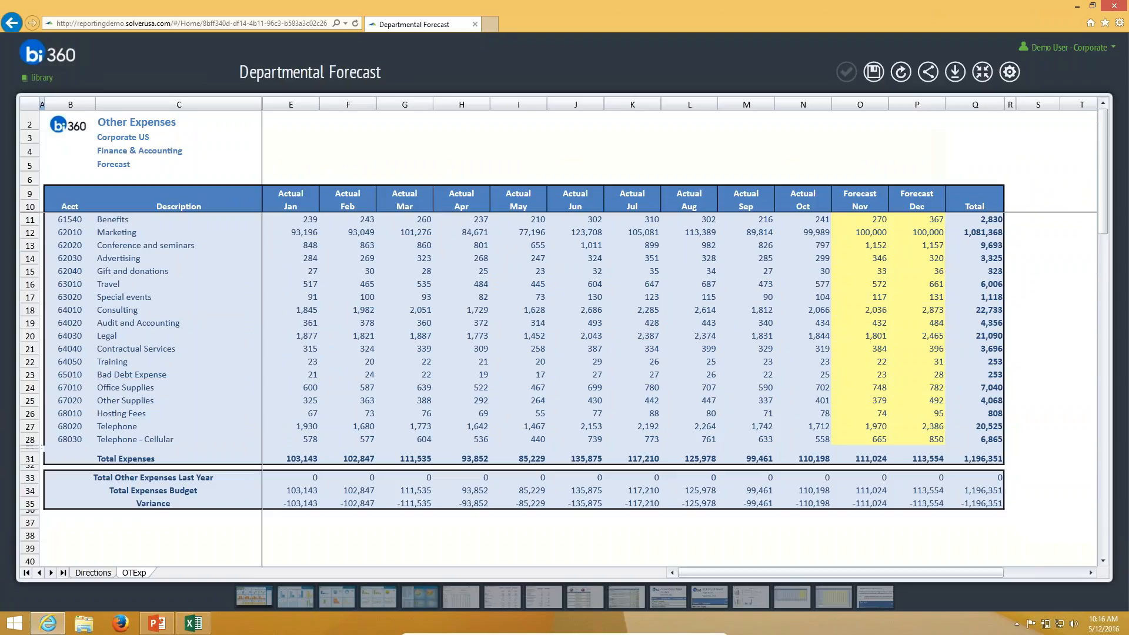
pyautogui.click(157, 153)
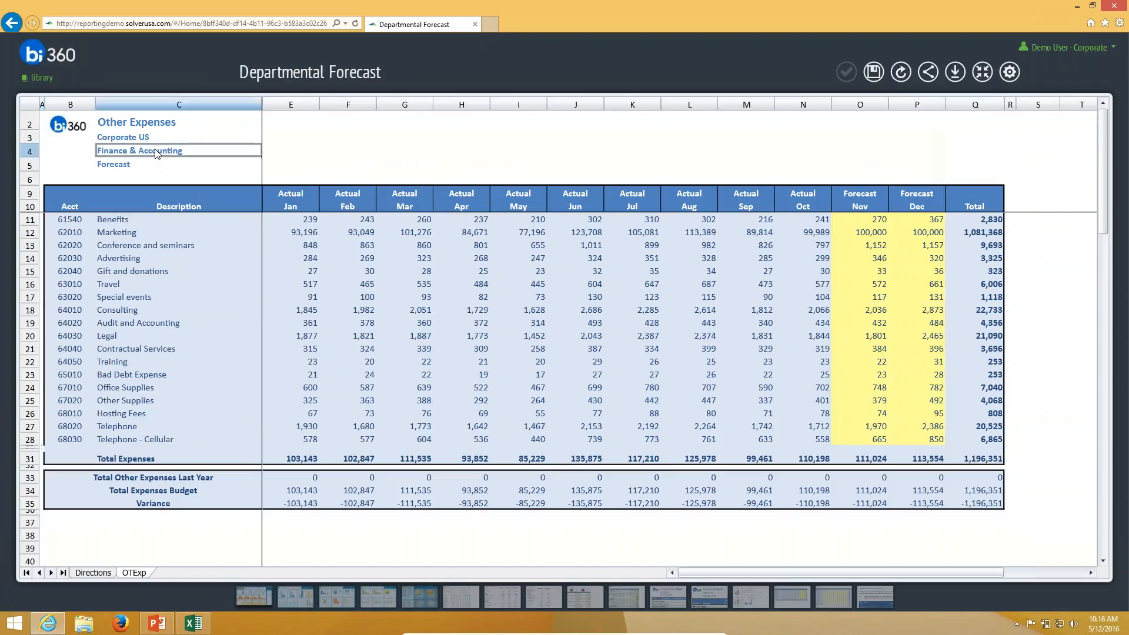
pyautogui.click(135, 139)
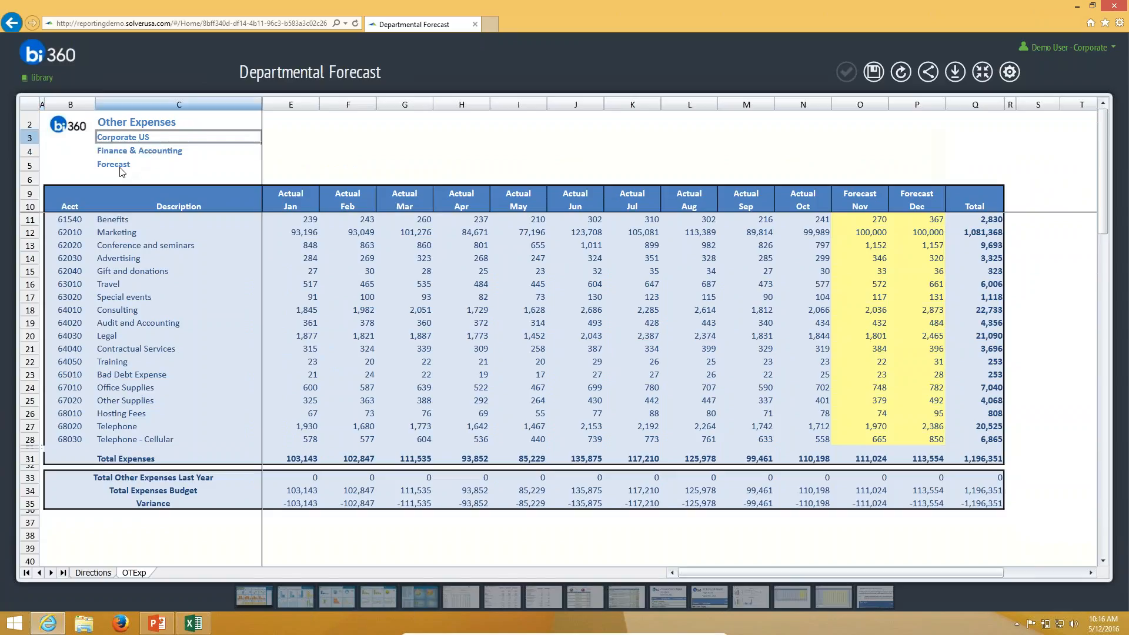
pyautogui.click(120, 170)
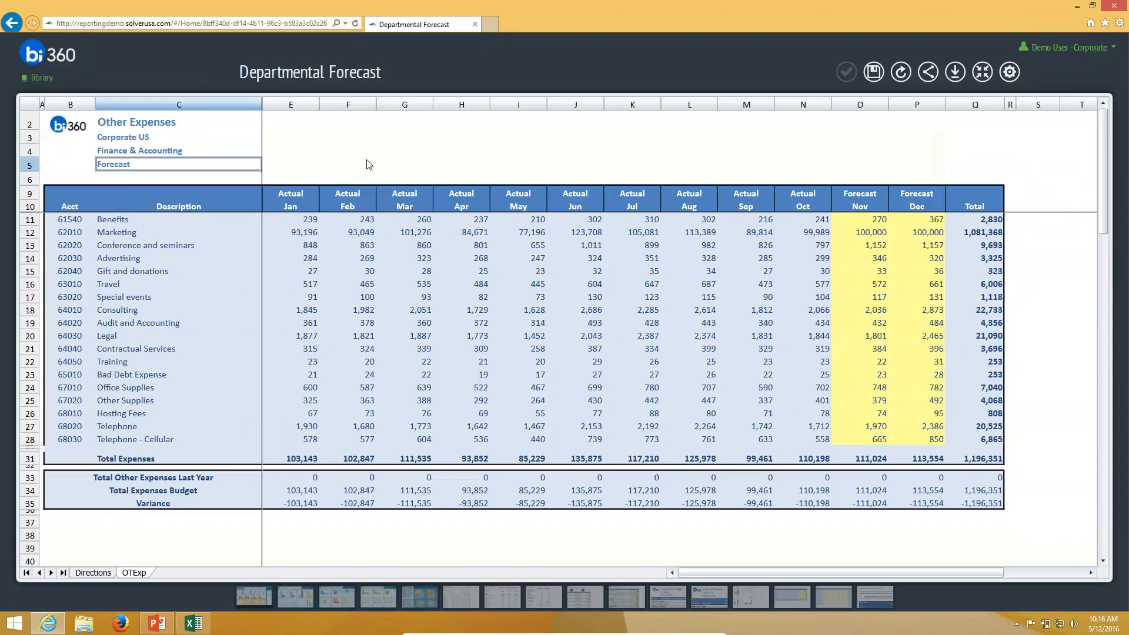
pyautogui.click(982, 71)
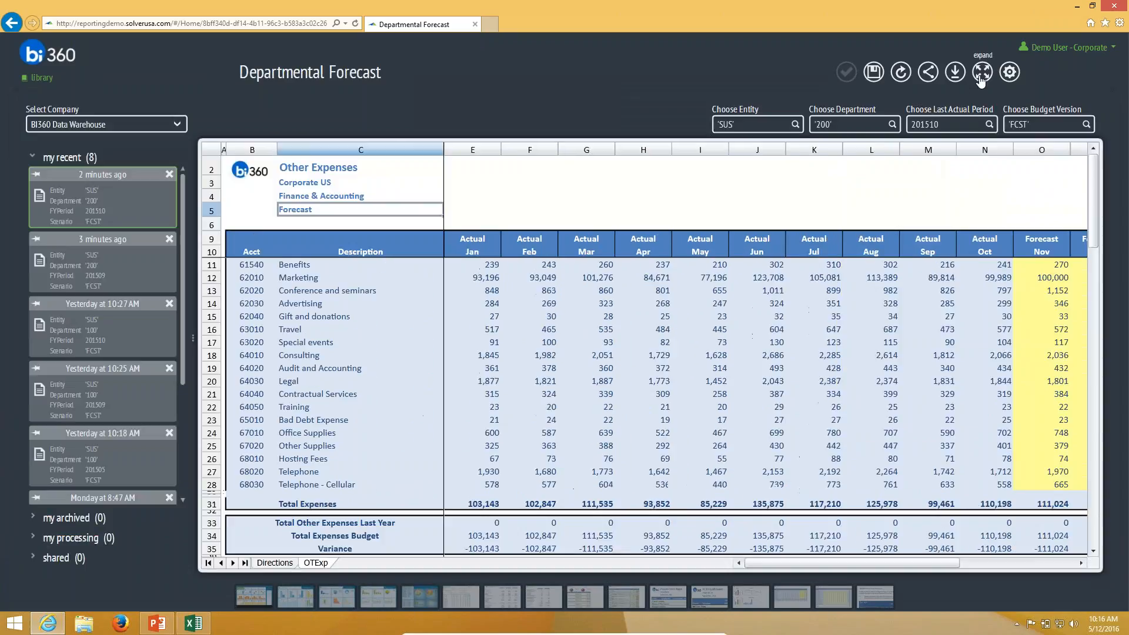
# Set the department parameter to '300' and choose FCST (Forecast) as the budget version
pyautogui.click(822, 124)
pyautogui.press('Delete')
pyautogui.write('3')
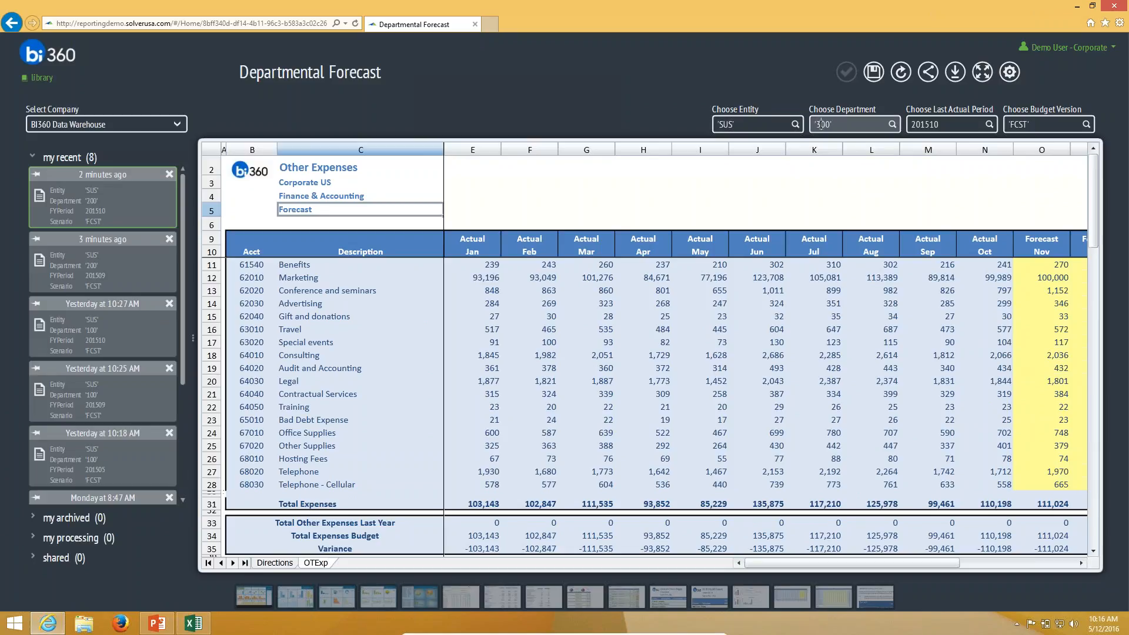
pyautogui.click(1087, 125)
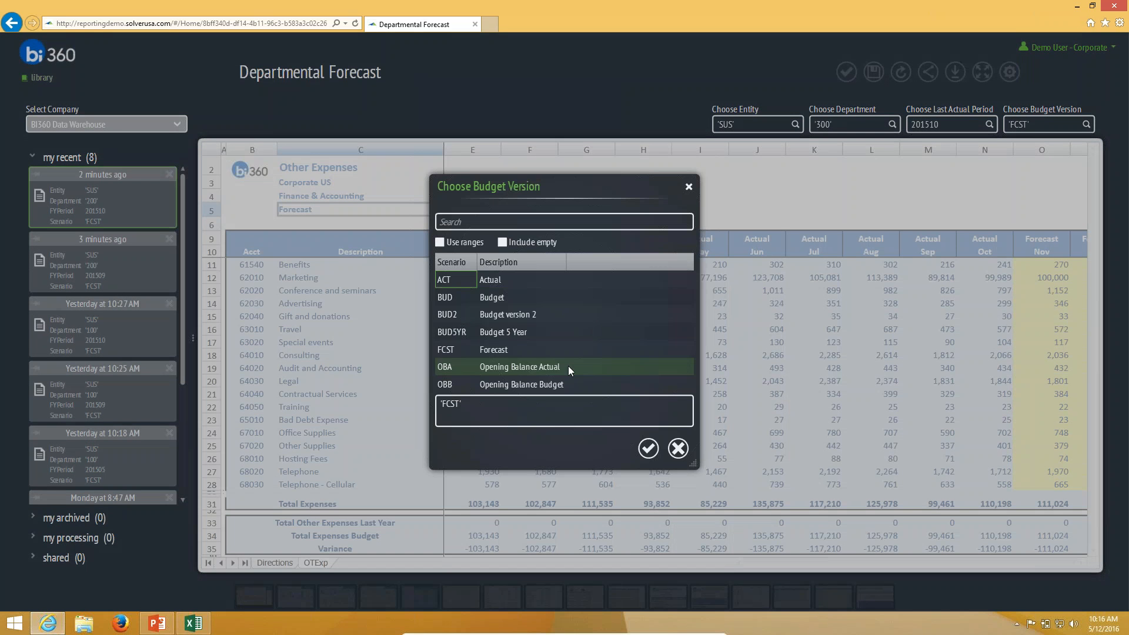
pyautogui.doubleClick(545, 355)
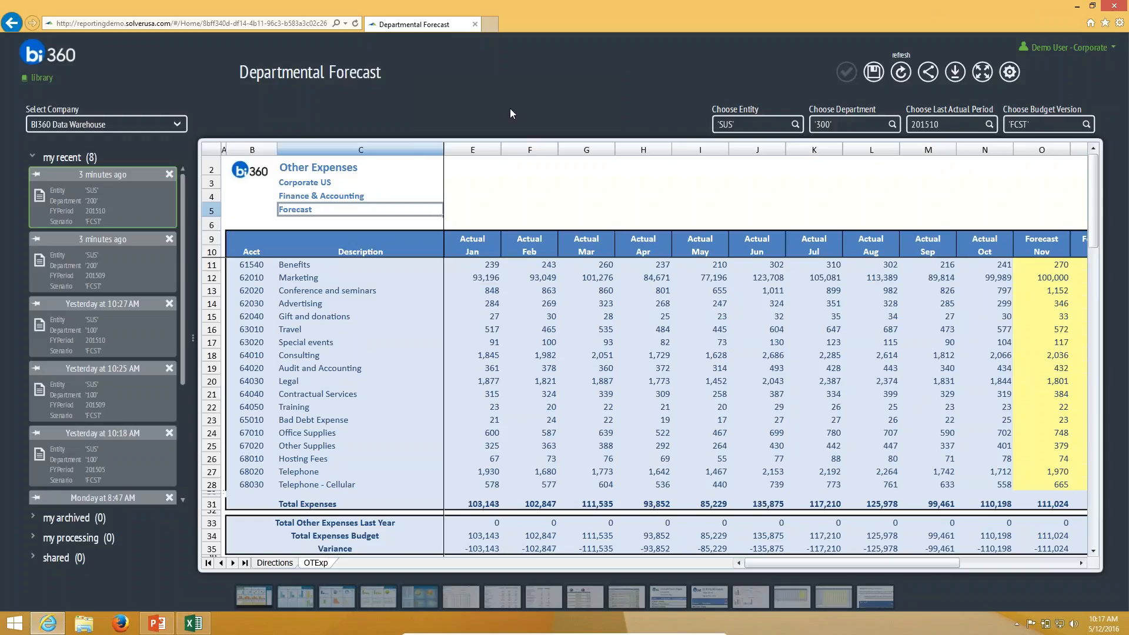
# Return to the library and browse the Budget - Annual forms through to WB10 - Budget Dashboard
pyautogui.click(12, 24)
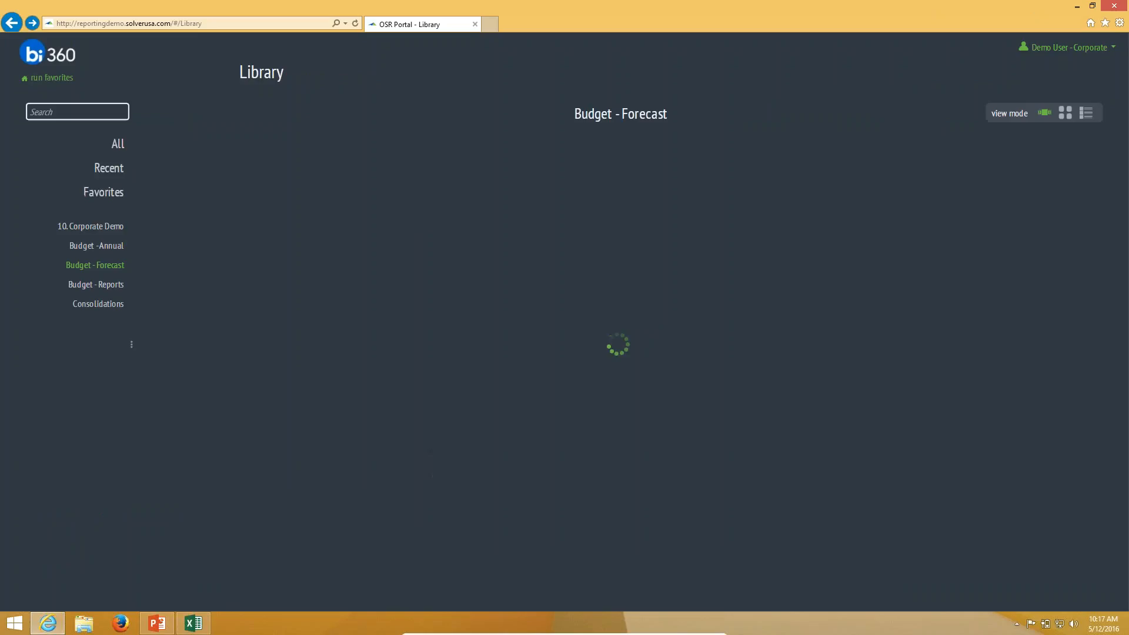
pyautogui.click(110, 247)
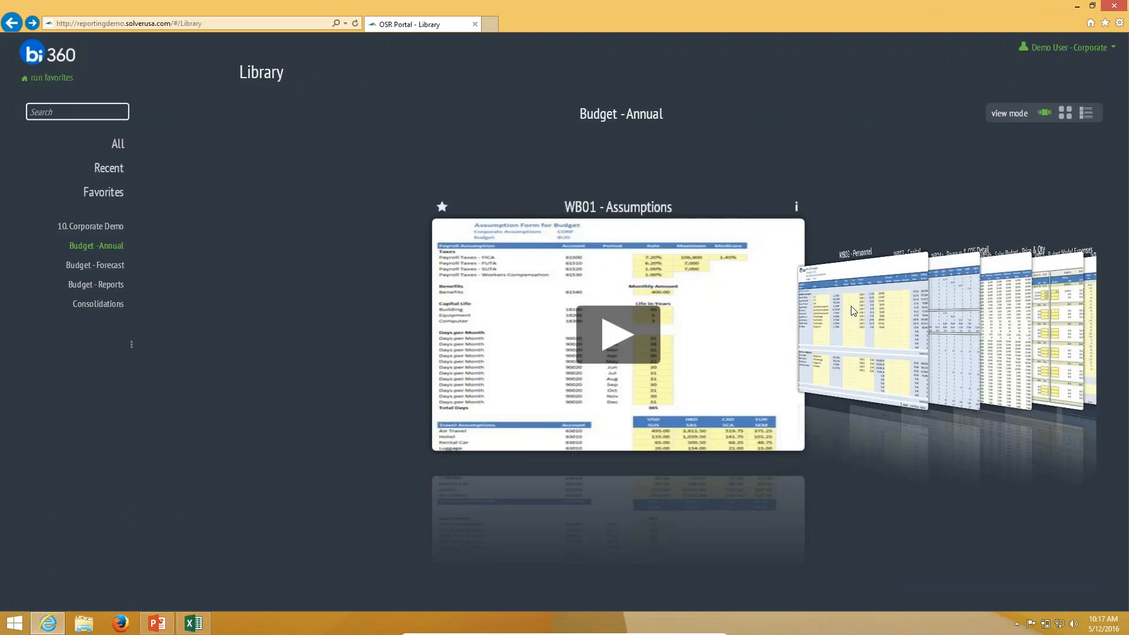
pyautogui.click(852, 308)
pyautogui.click(859, 304)
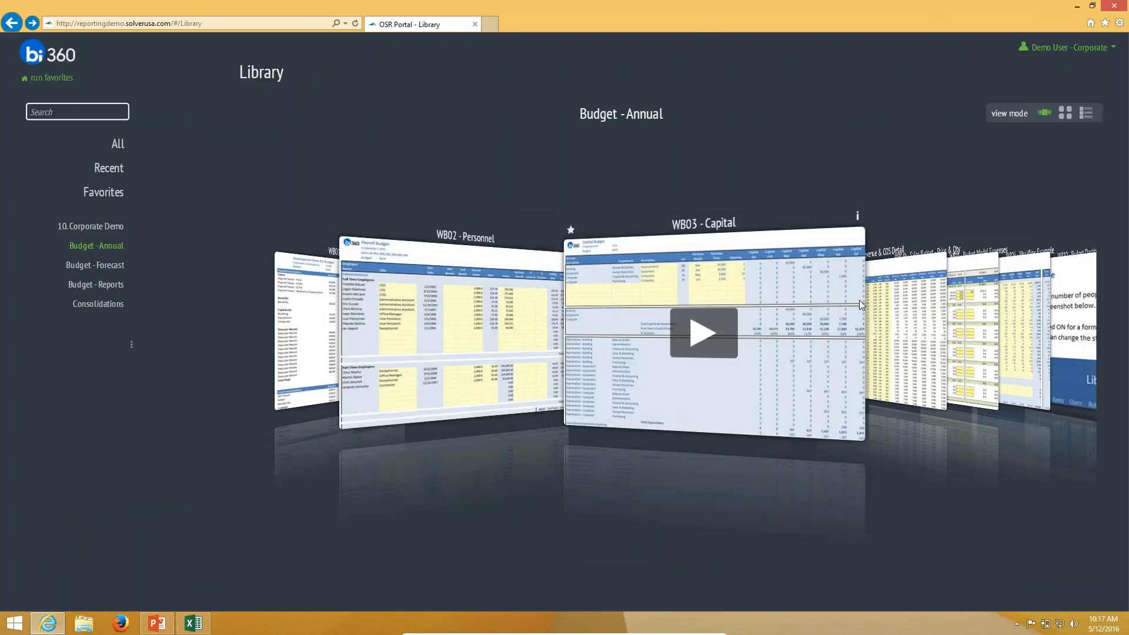
pyautogui.click(859, 304)
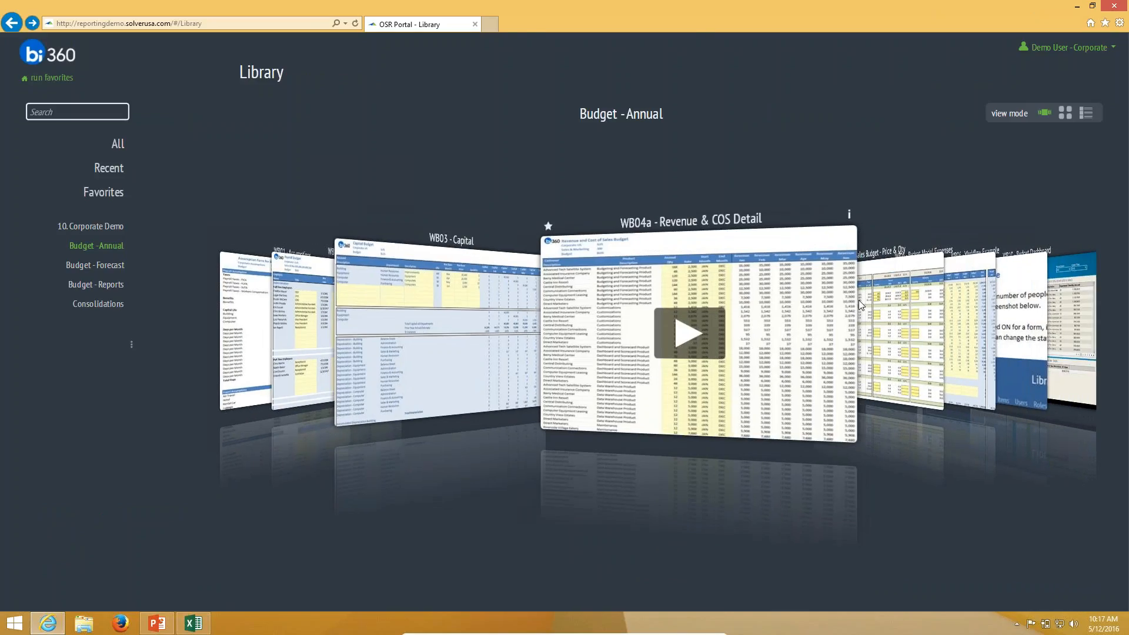
pyautogui.click(866, 288)
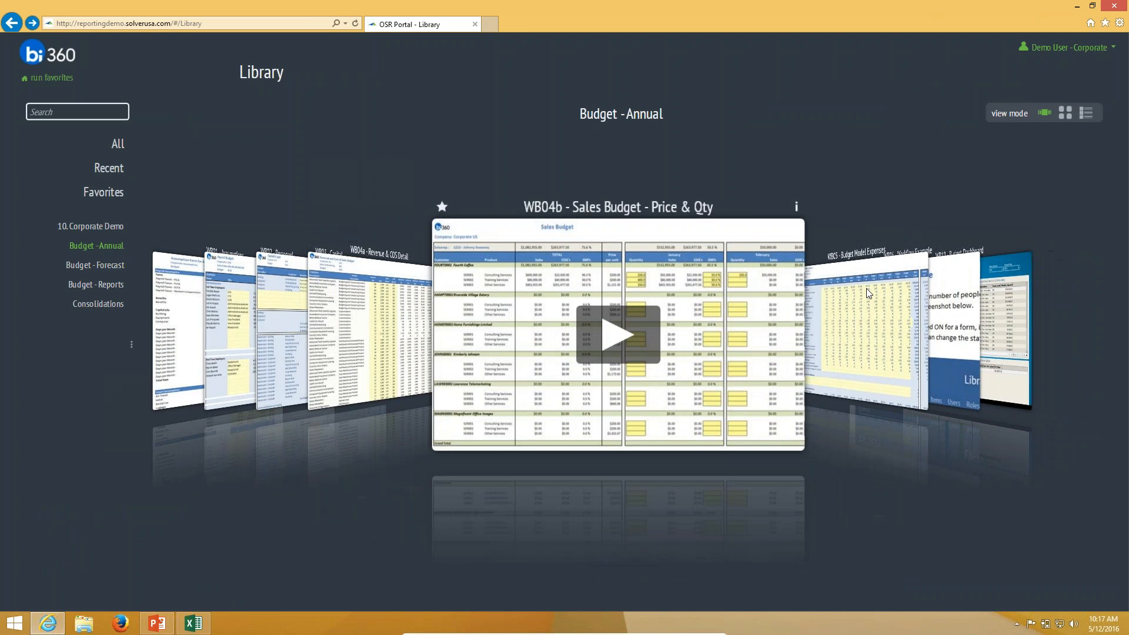
pyautogui.click(867, 288)
pyautogui.click(845, 270)
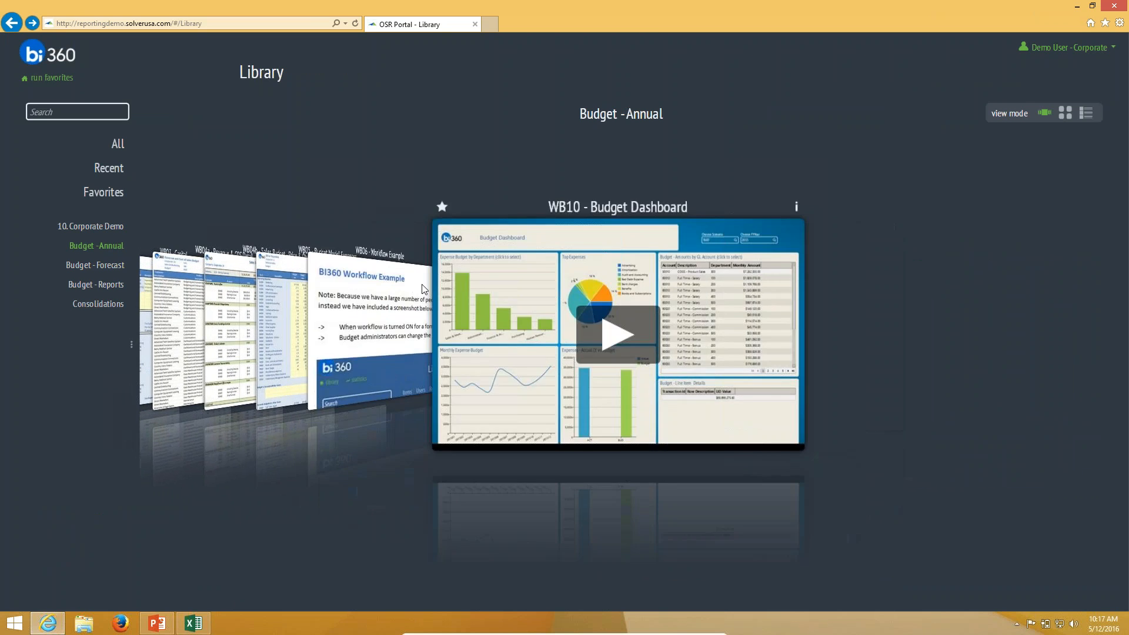
# Go back through the Budget - Annual forms and open WB04b - Sales Budget - Price & Qty
pyautogui.click(425, 287)
pyautogui.click(384, 296)
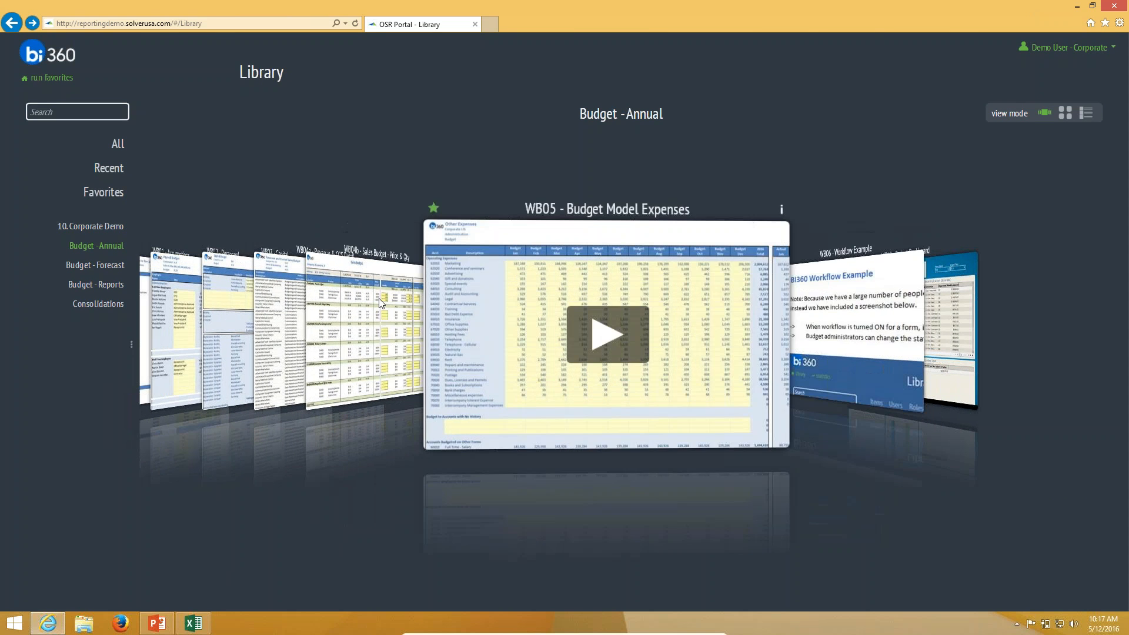
pyautogui.click(379, 299)
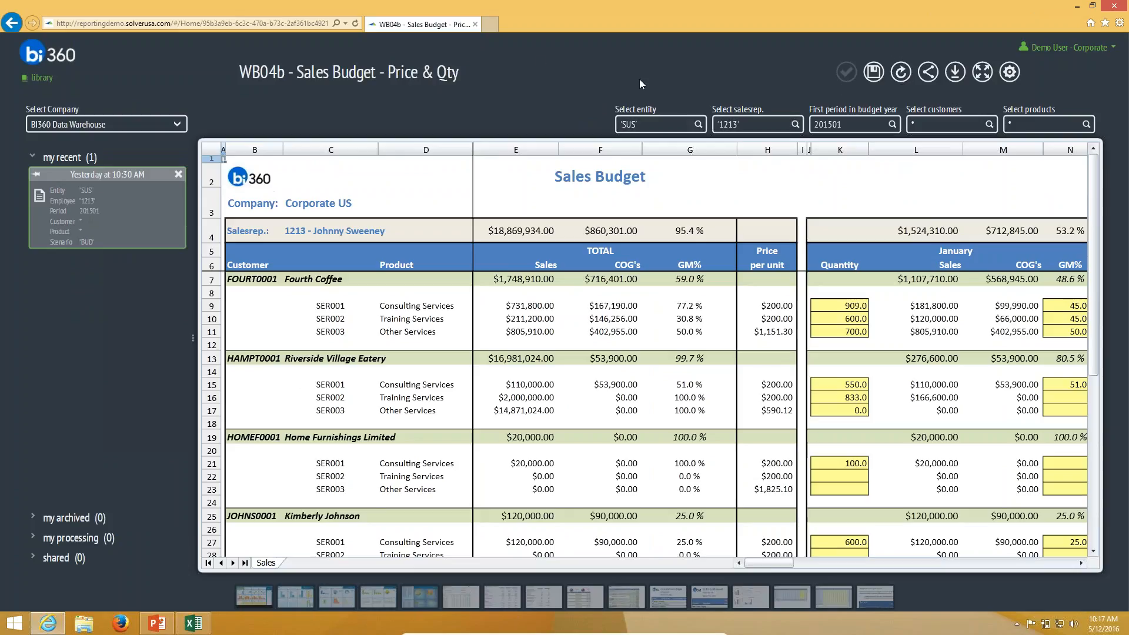
# View the sales rep and customer selection lists of the sales budget, leaving both parameters as they are
pyautogui.click(795, 125)
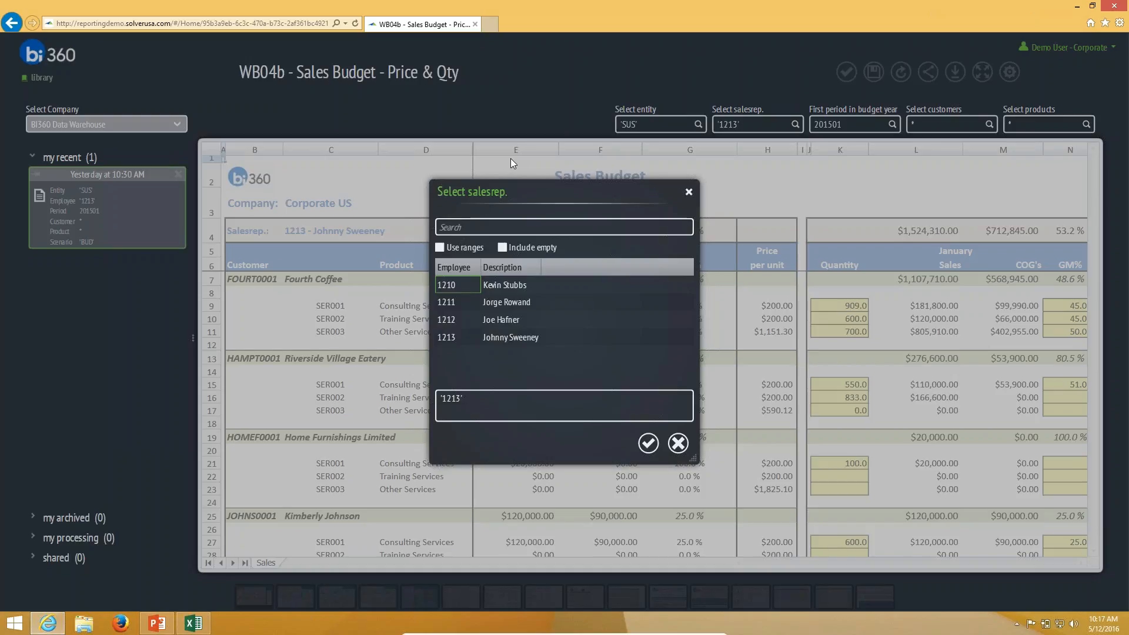
pyautogui.click(510, 159)
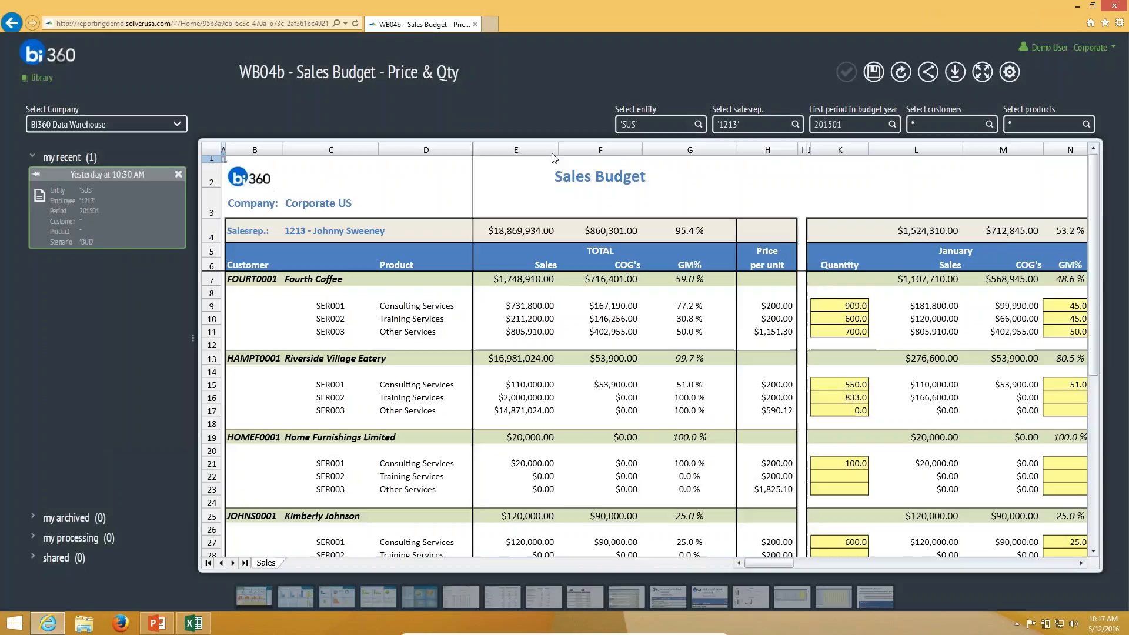
pyautogui.click(991, 125)
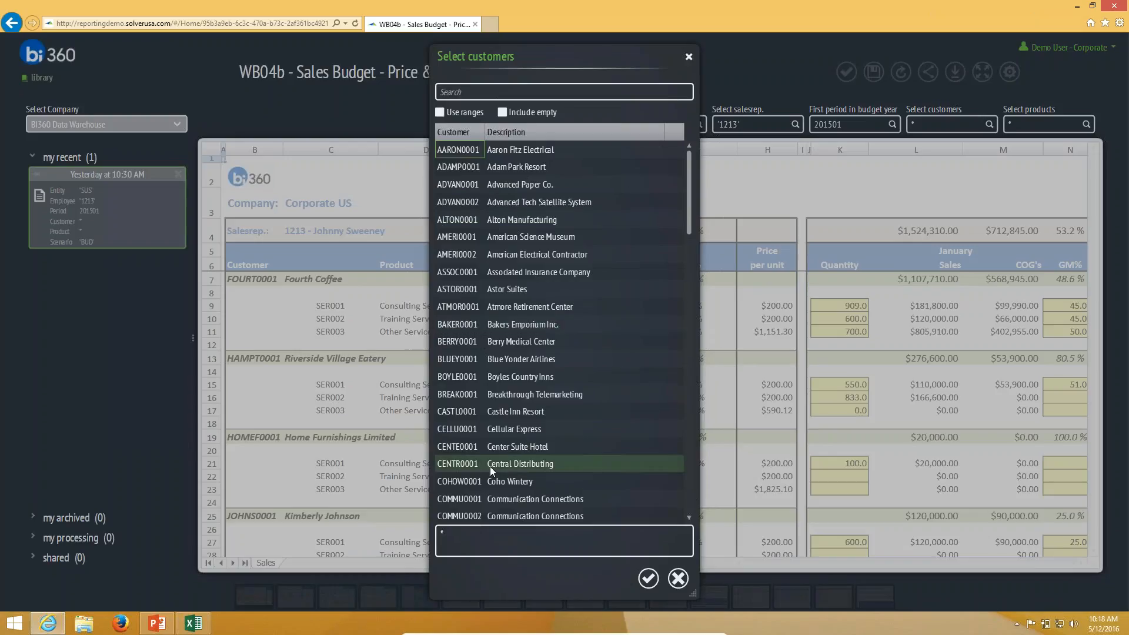
pyautogui.click(1061, 154)
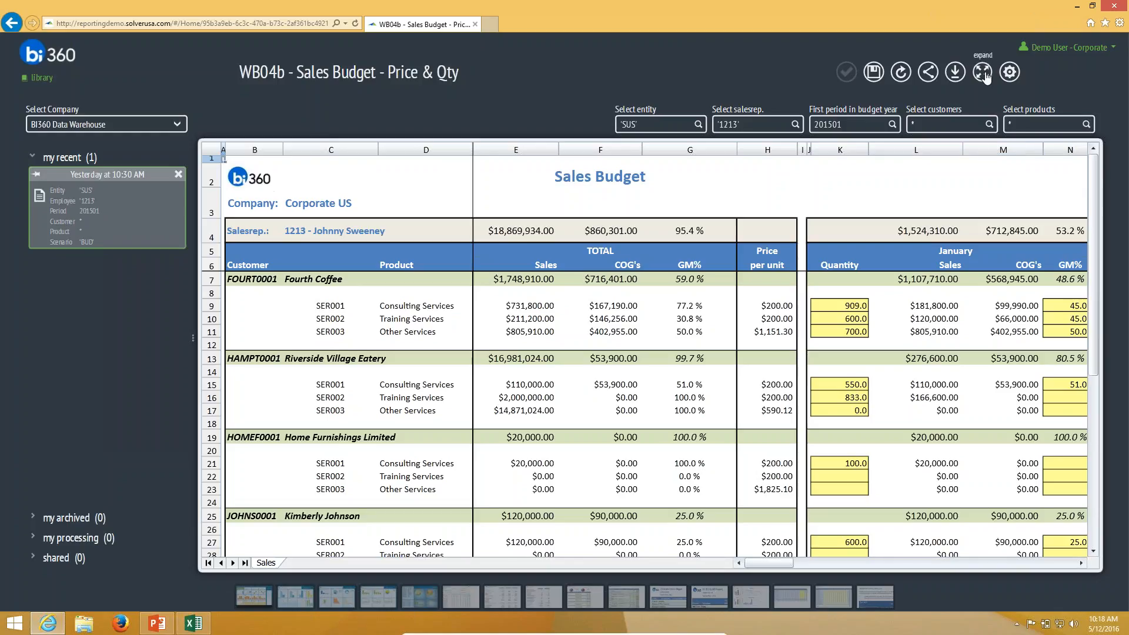
# Expand the sales budget form and examine the monthly columns from January to April
pyautogui.click(984, 73)
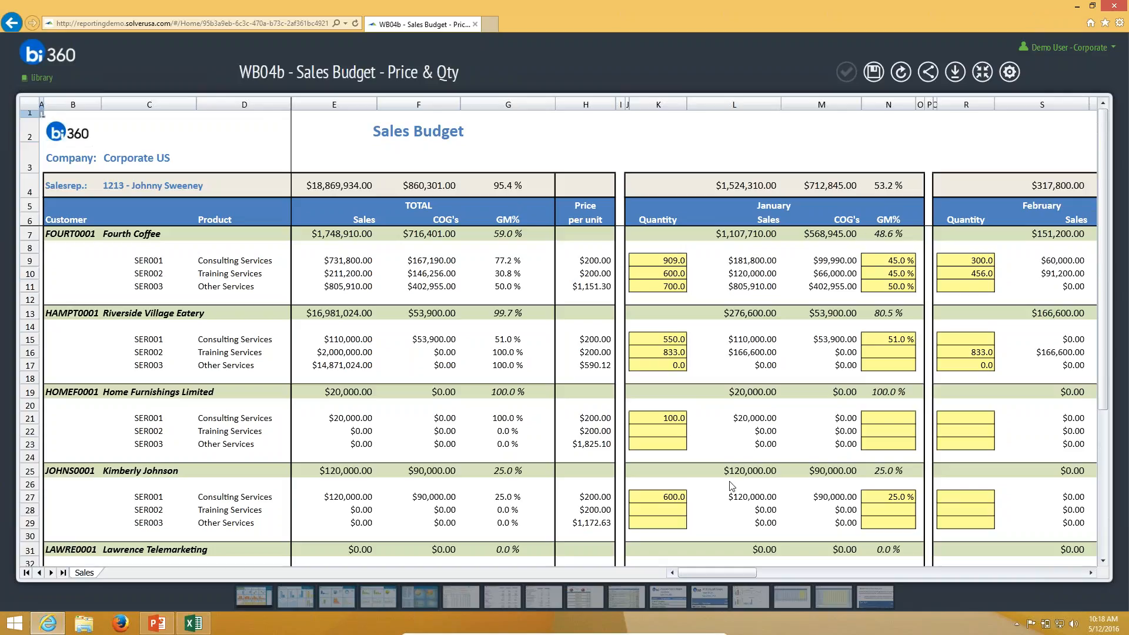
pyautogui.click(1089, 573)
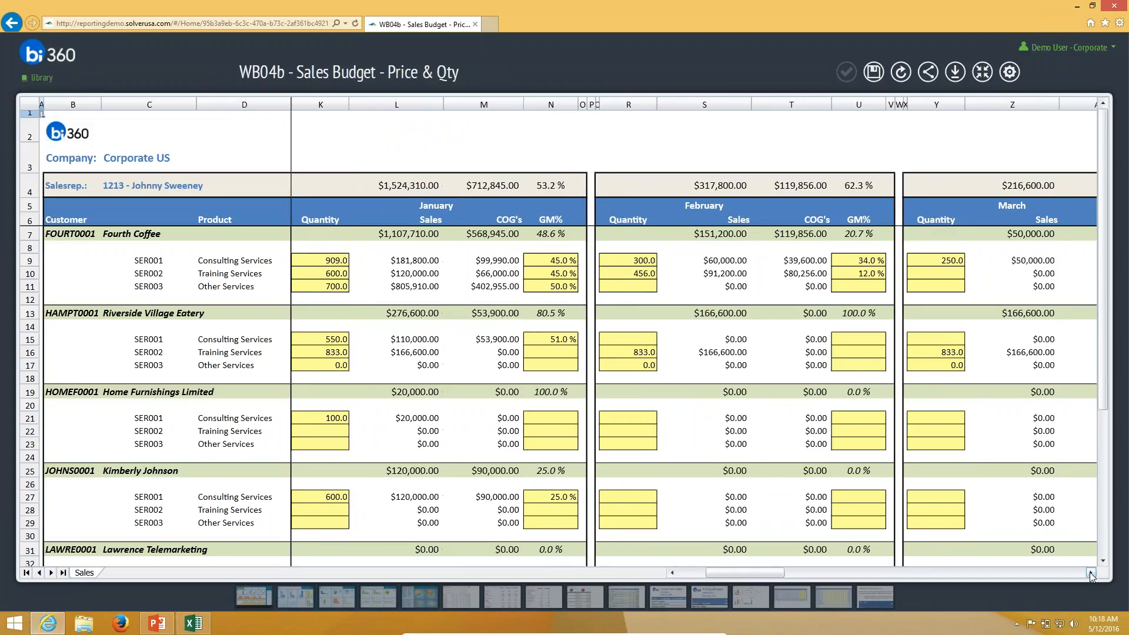
pyautogui.click(1089, 572)
pyautogui.click(1089, 573)
pyautogui.click(1089, 573)
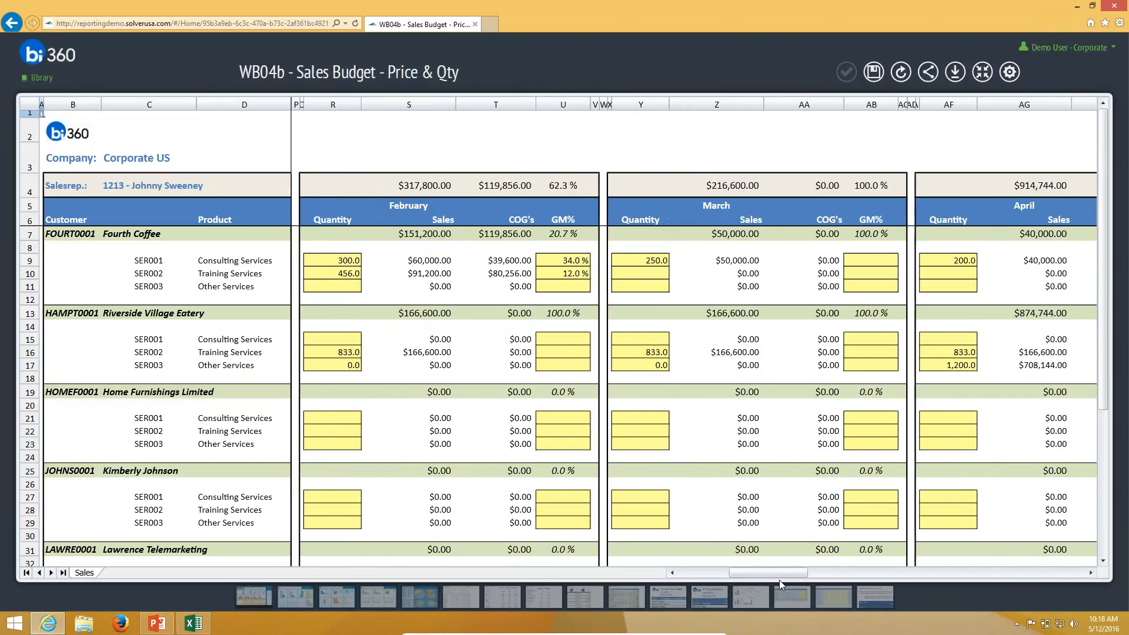
pyautogui.click(700, 573)
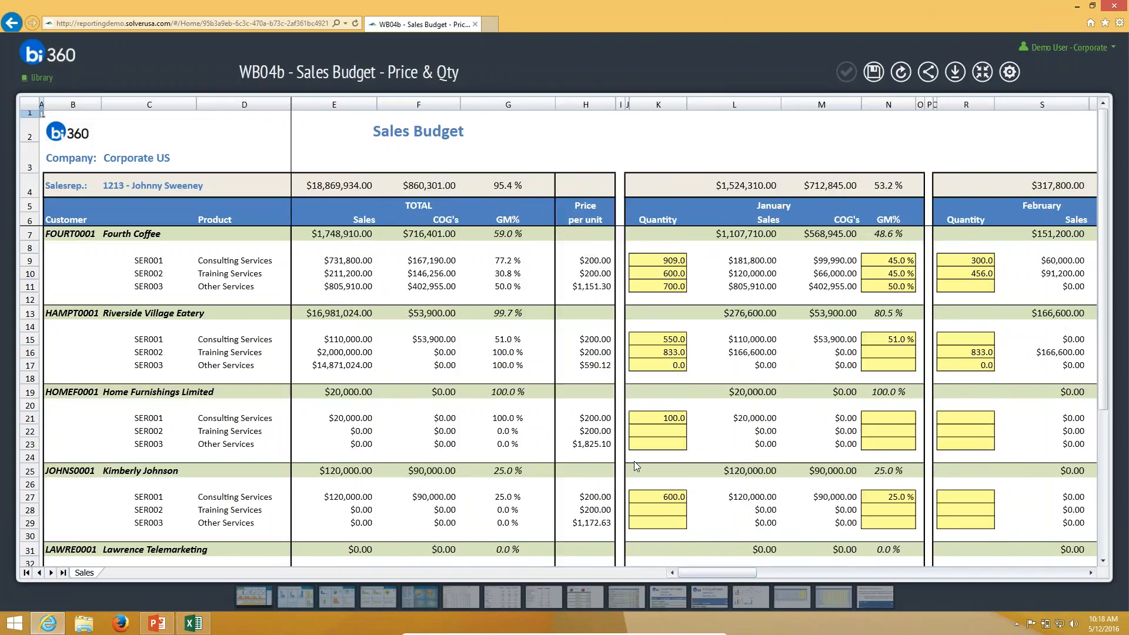
# Set the January quantity of Fourth Coffee's Consulting Services to 950 and its GM% to 35%
pyautogui.click(670, 260)
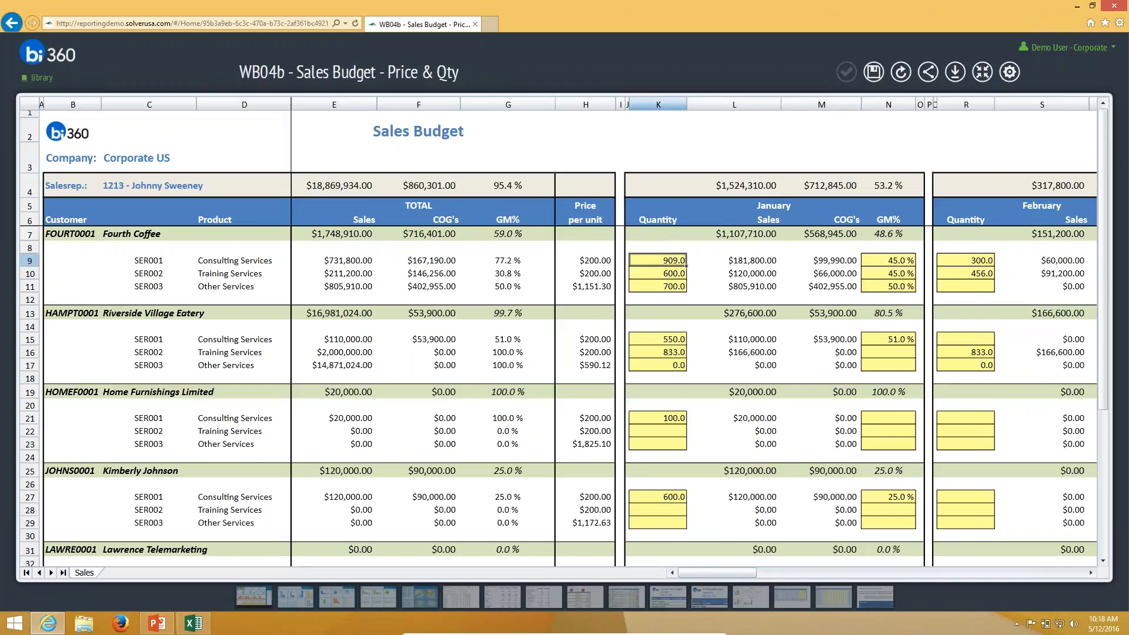
pyautogui.write('950')
pyautogui.press('Return')
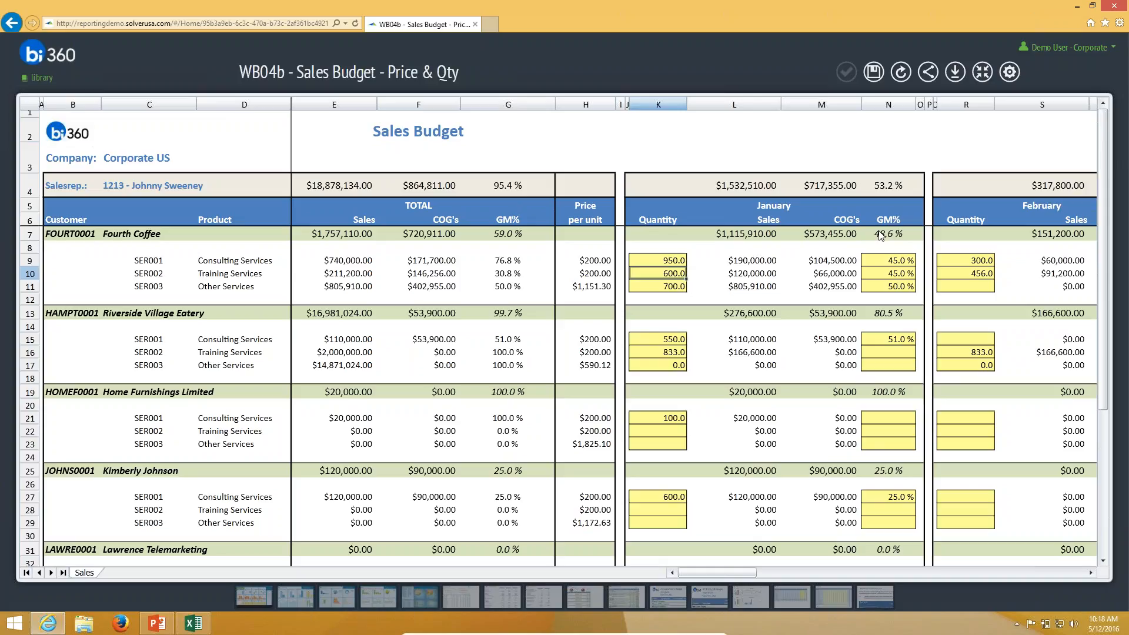
pyautogui.click(885, 260)
pyautogui.write('35%')
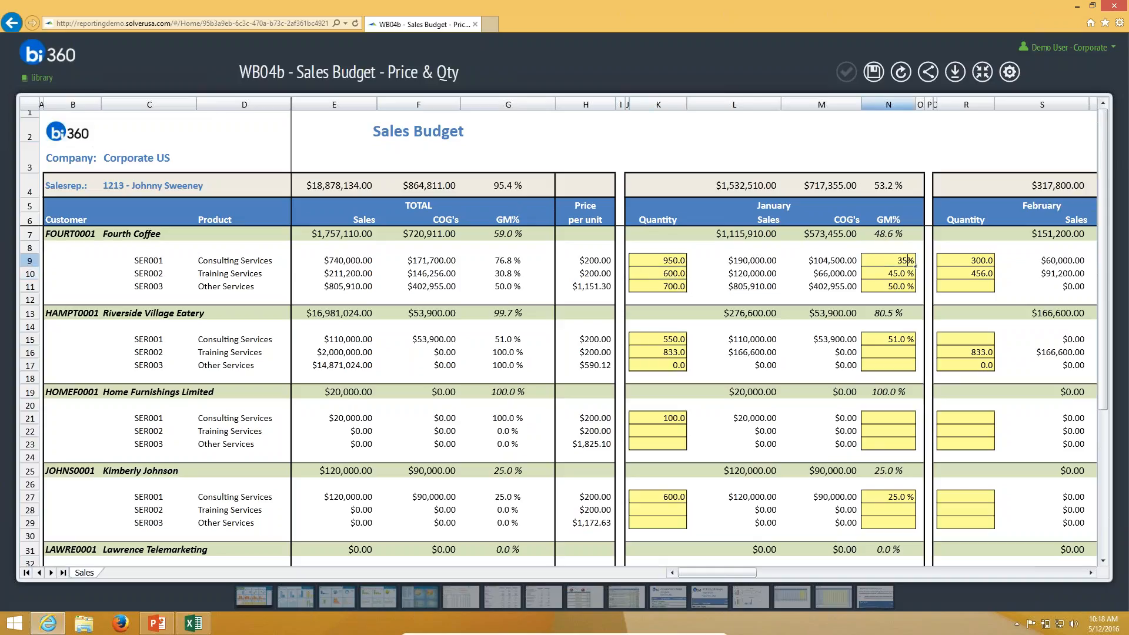
pyautogui.press('Return')
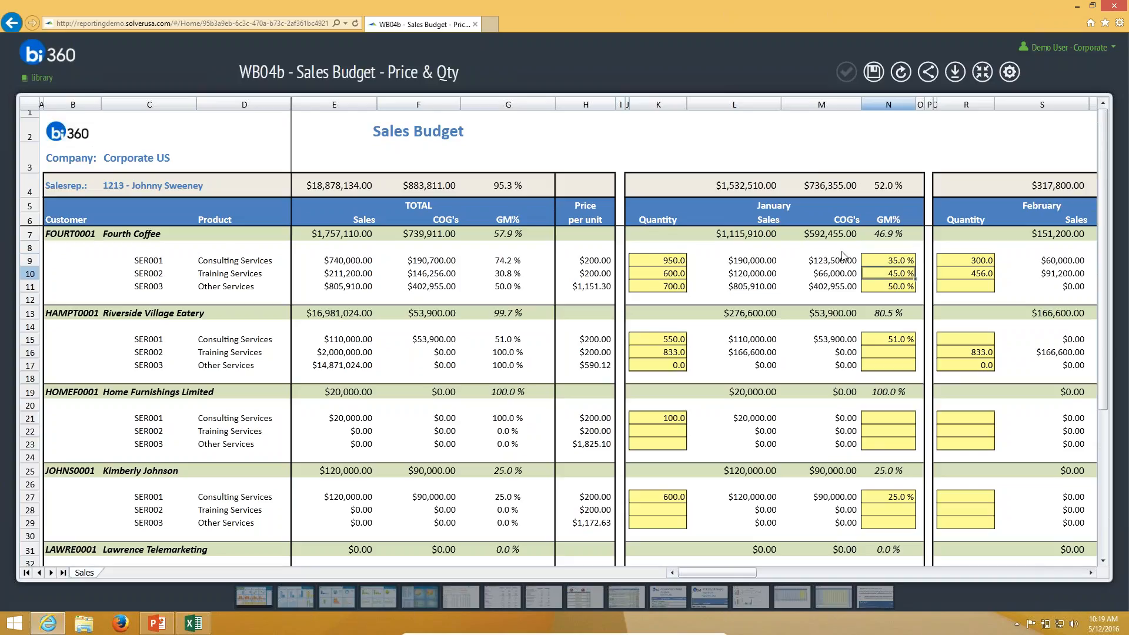
# Examine the February to April budget columns for the customers further down the sales budget
pyautogui.click(1090, 574)
pyautogui.click(1090, 574)
pyautogui.click(1089, 574)
pyautogui.scroll(-2, 725, 438)
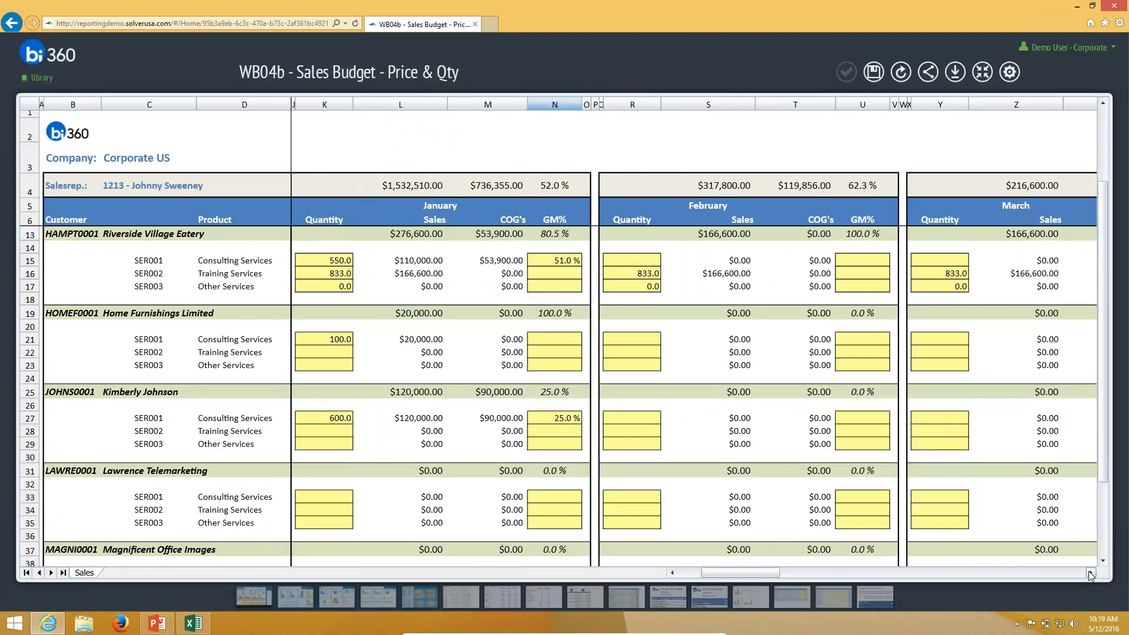
pyautogui.click(1090, 574)
pyautogui.click(1089, 574)
pyautogui.click(1090, 574)
pyautogui.click(1090, 574)
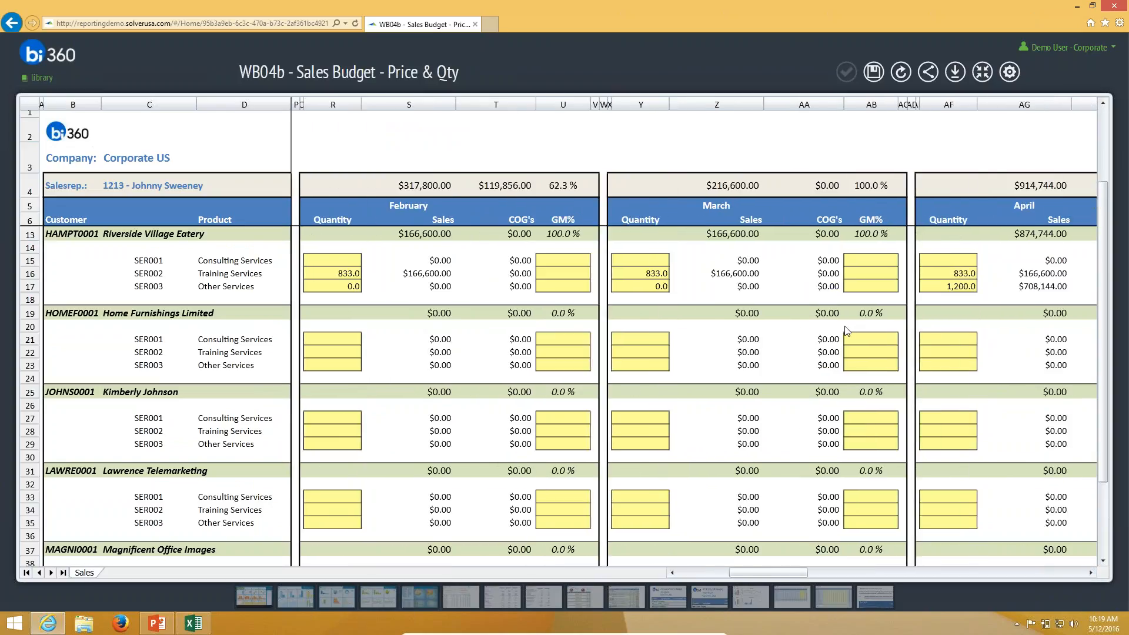
# Leave the sales budget, dismissing the save prompt, and open WB10 - Budget Dashboard from the Budget - Annual library
pyautogui.click(11, 24)
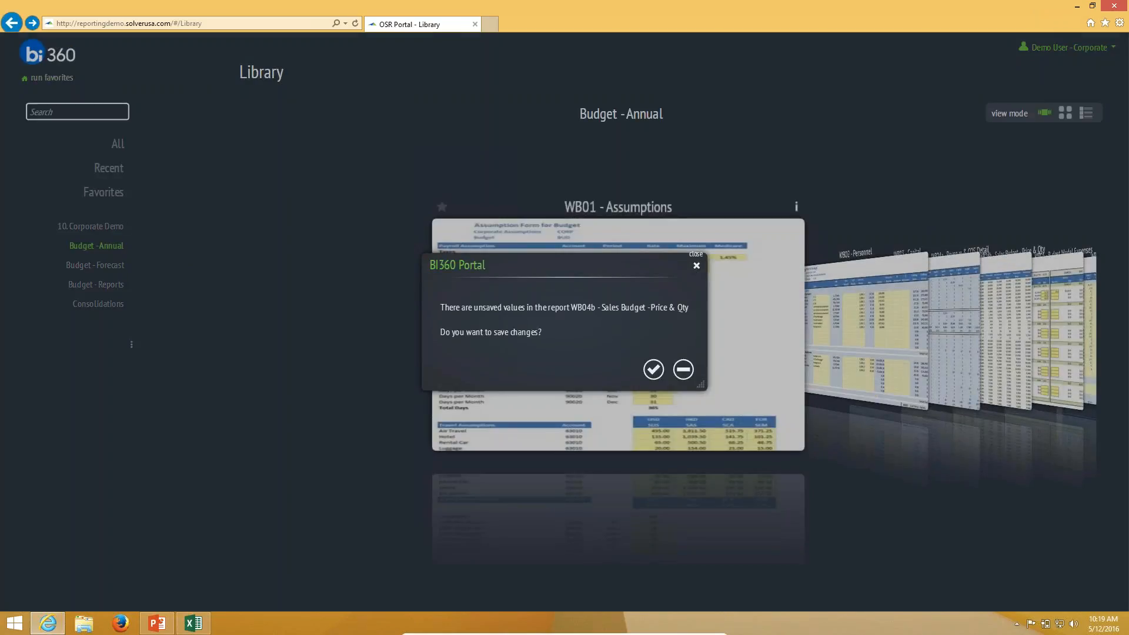
pyautogui.click(696, 266)
pyautogui.click(863, 325)
pyautogui.click(862, 325)
pyautogui.click(862, 325)
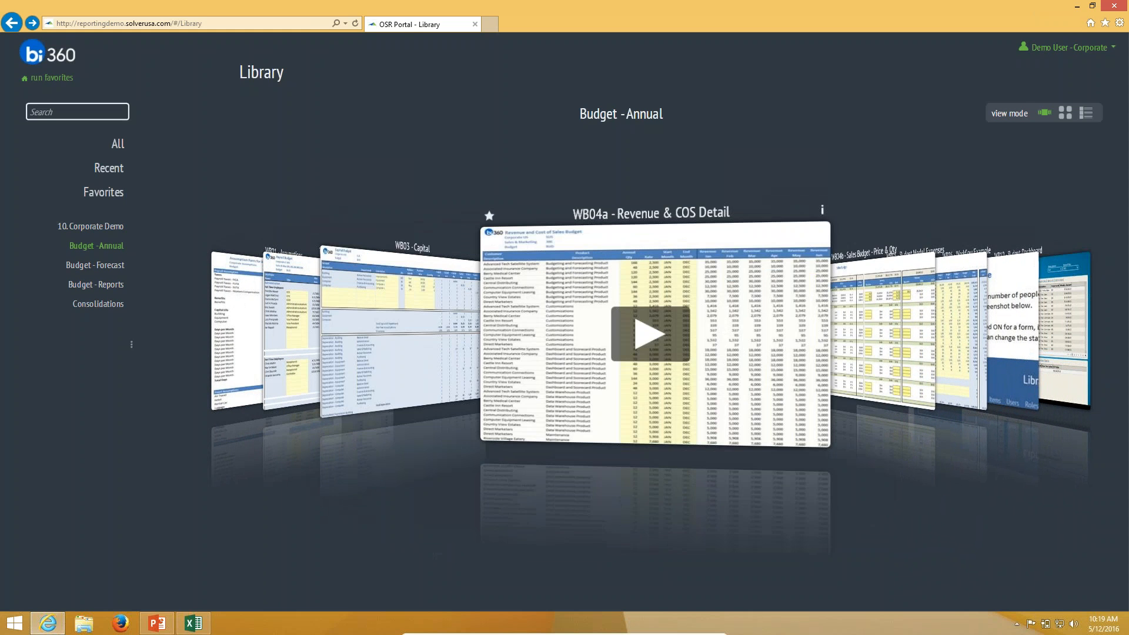
pyautogui.click(863, 325)
pyautogui.click(863, 325)
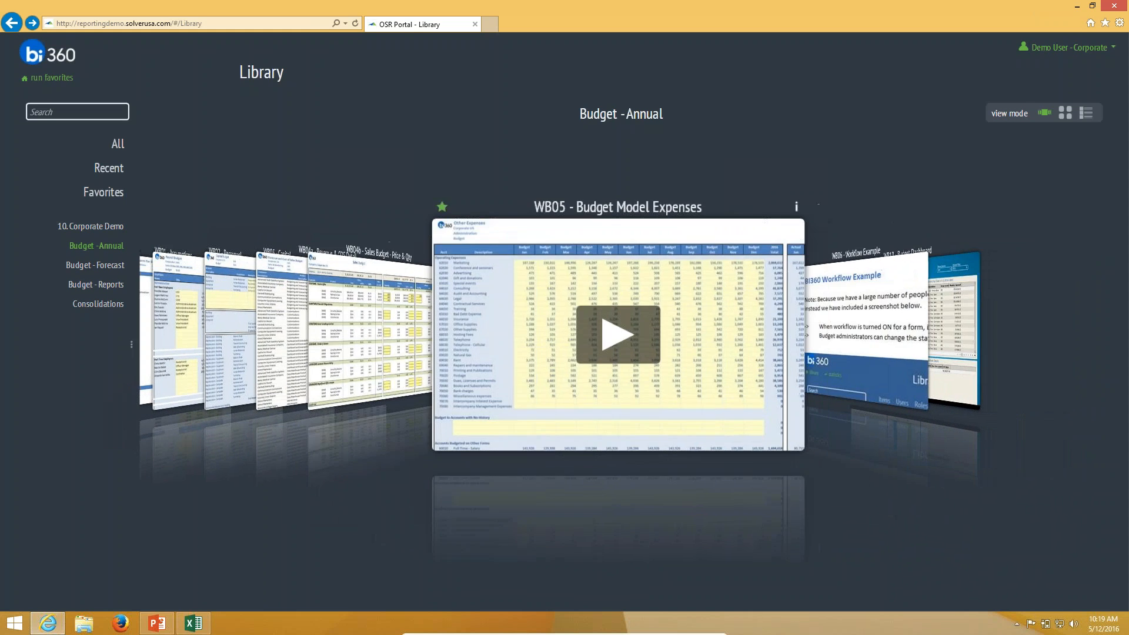
pyautogui.click(863, 325)
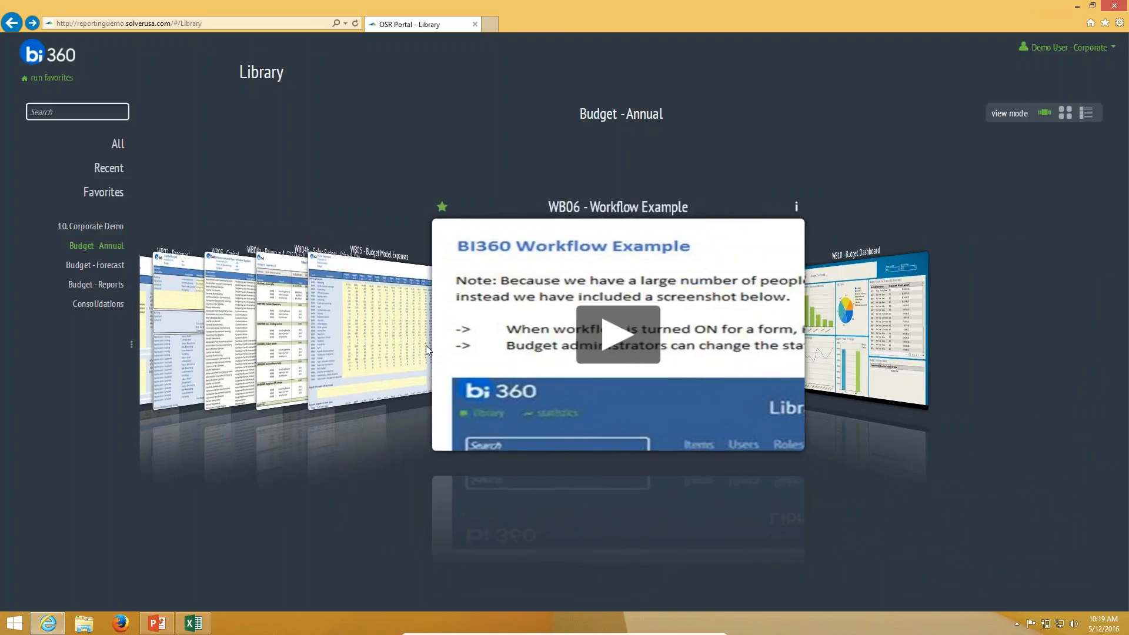
pyautogui.click(830, 349)
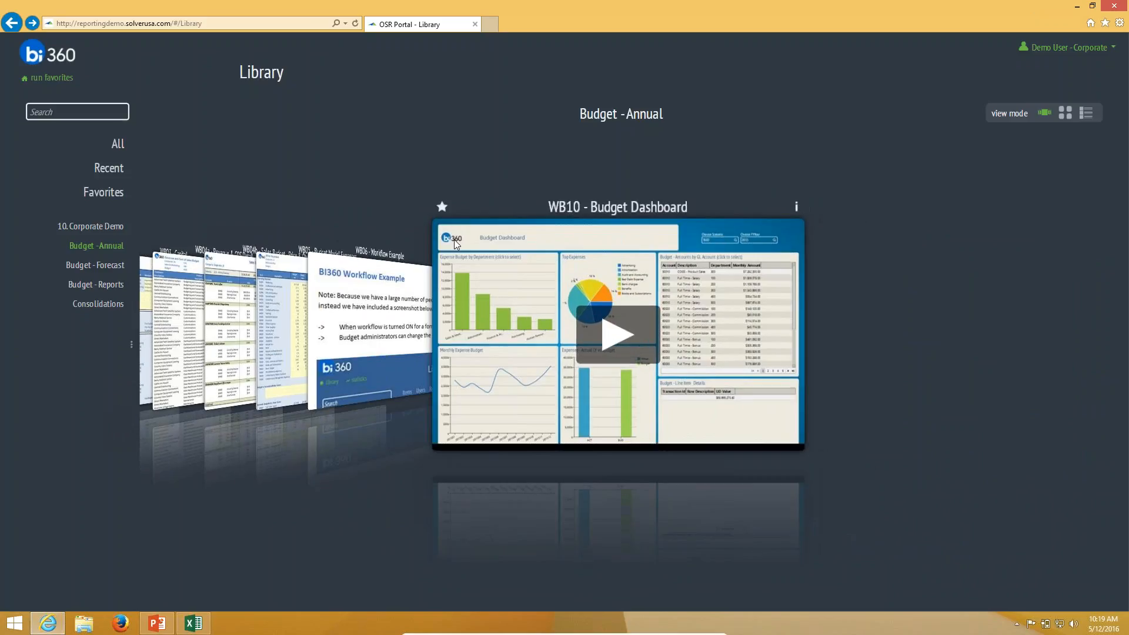
pyautogui.click(618, 334)
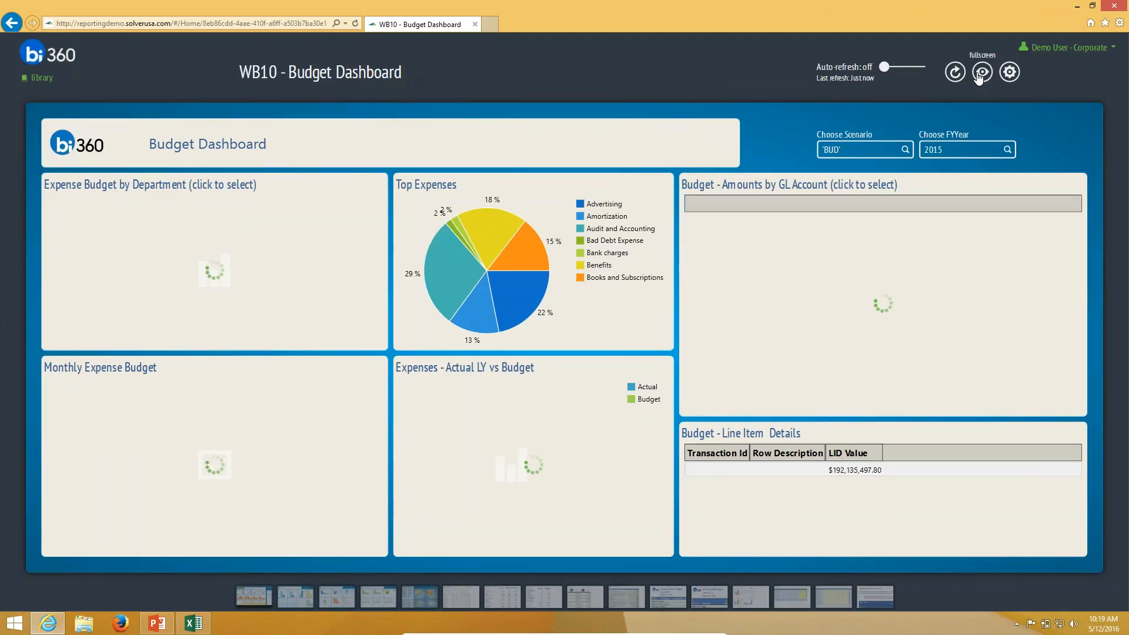
# View the budget dashboard in fullscreen, filter it to the Sales & Marketing department, and exit fullscreen
pyautogui.click(981, 72)
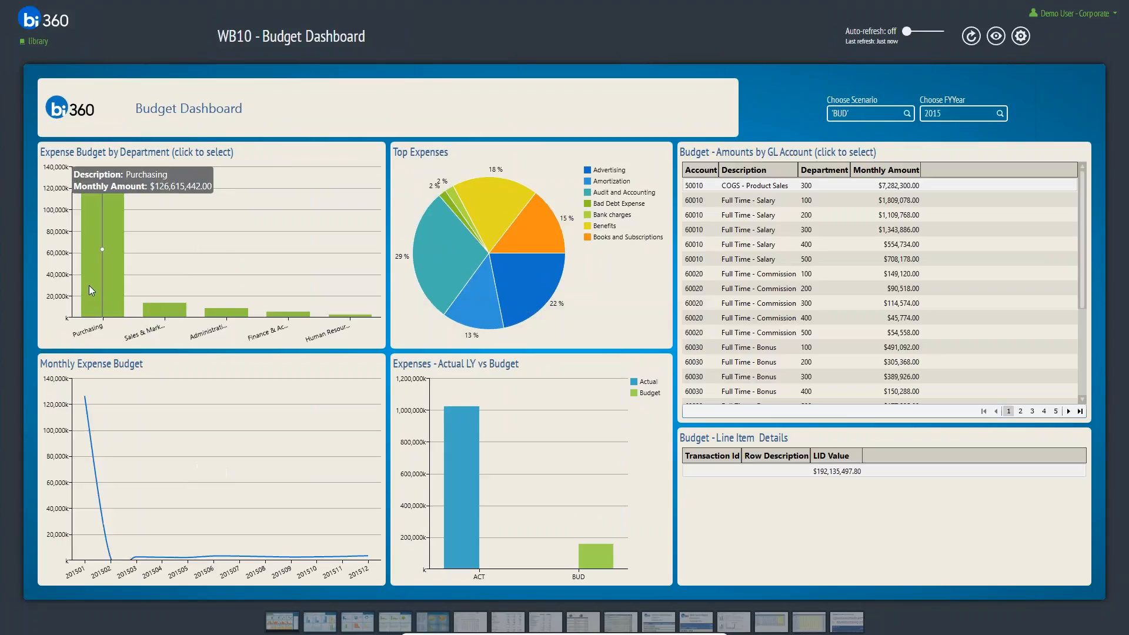
pyautogui.click(168, 305)
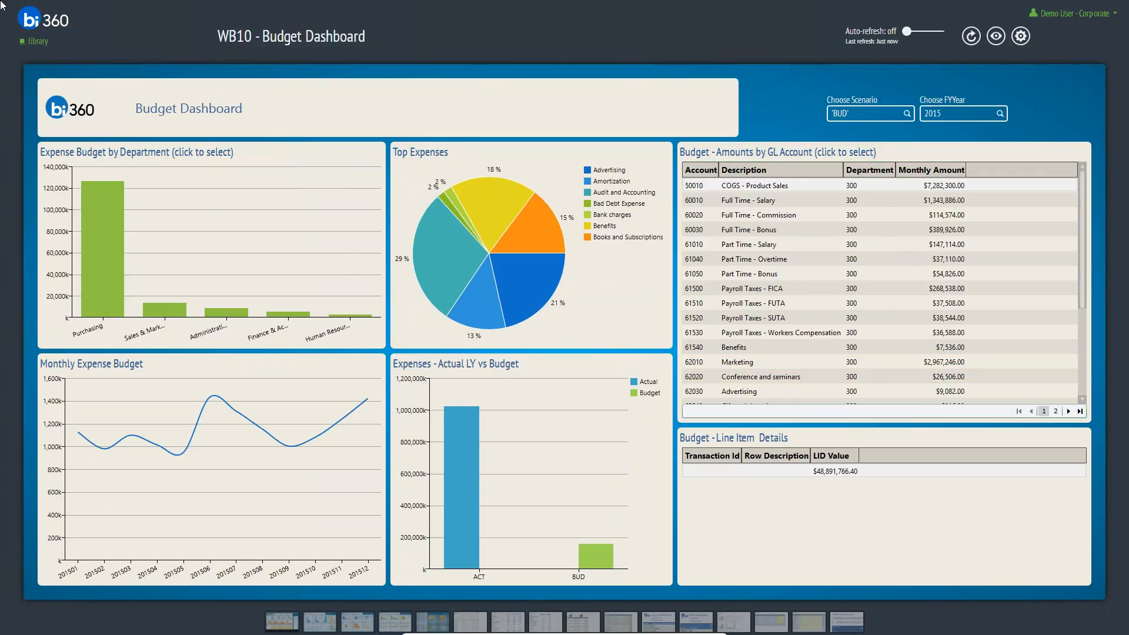
pyautogui.press('F11')
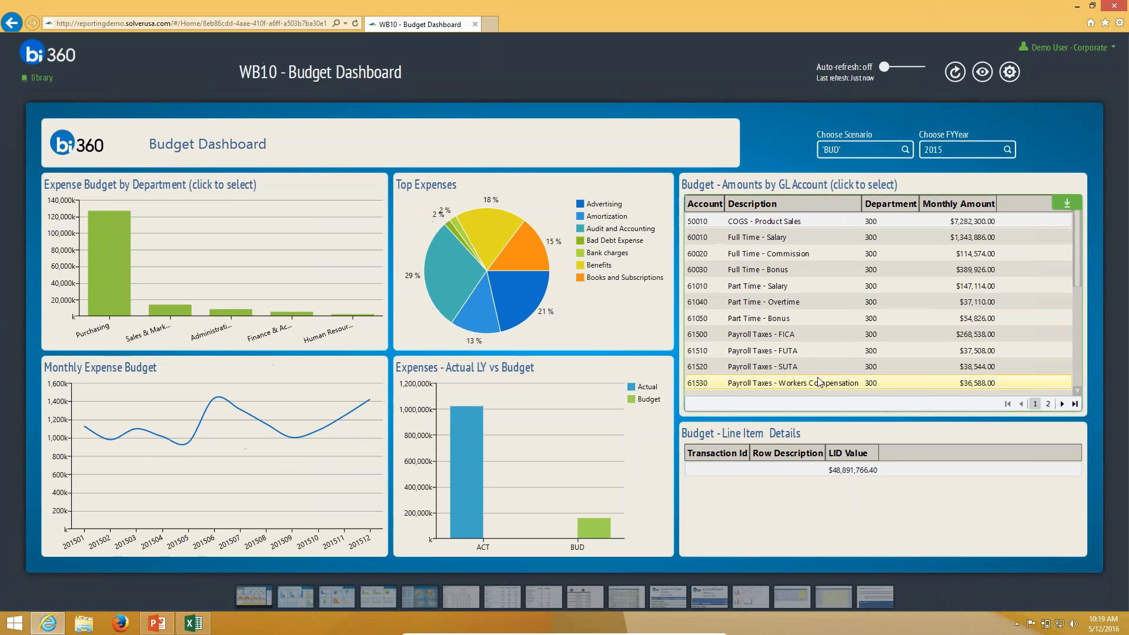
# Leave the budget dashboard and open WB06 - Expenses with Line Item Detail from the Budget - Reports library
pyautogui.click(11, 24)
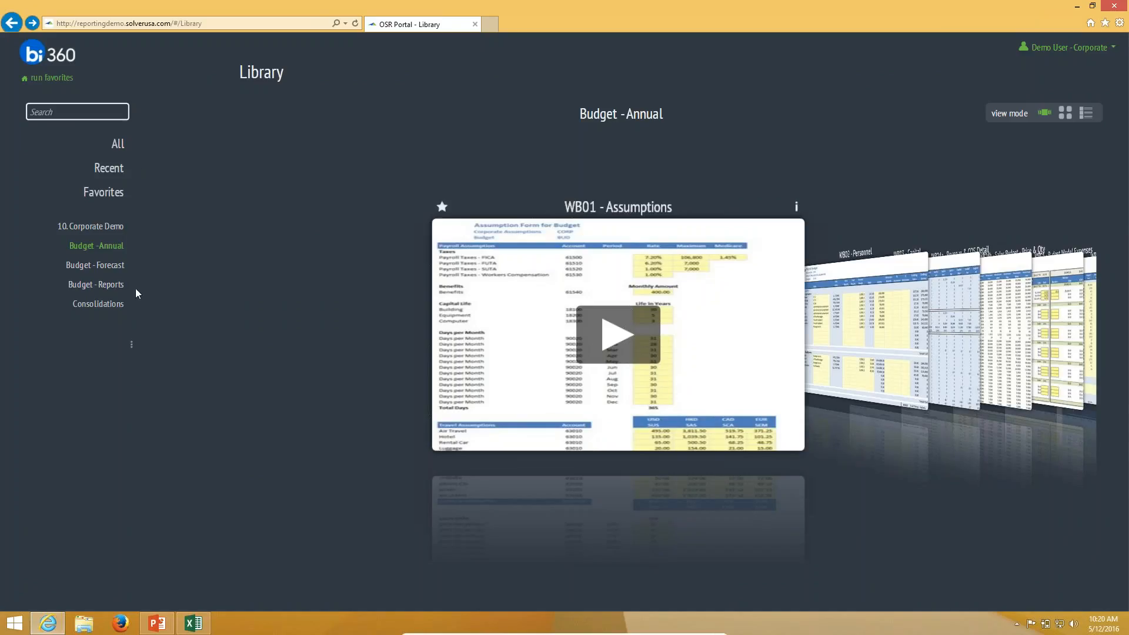
pyautogui.click(88, 285)
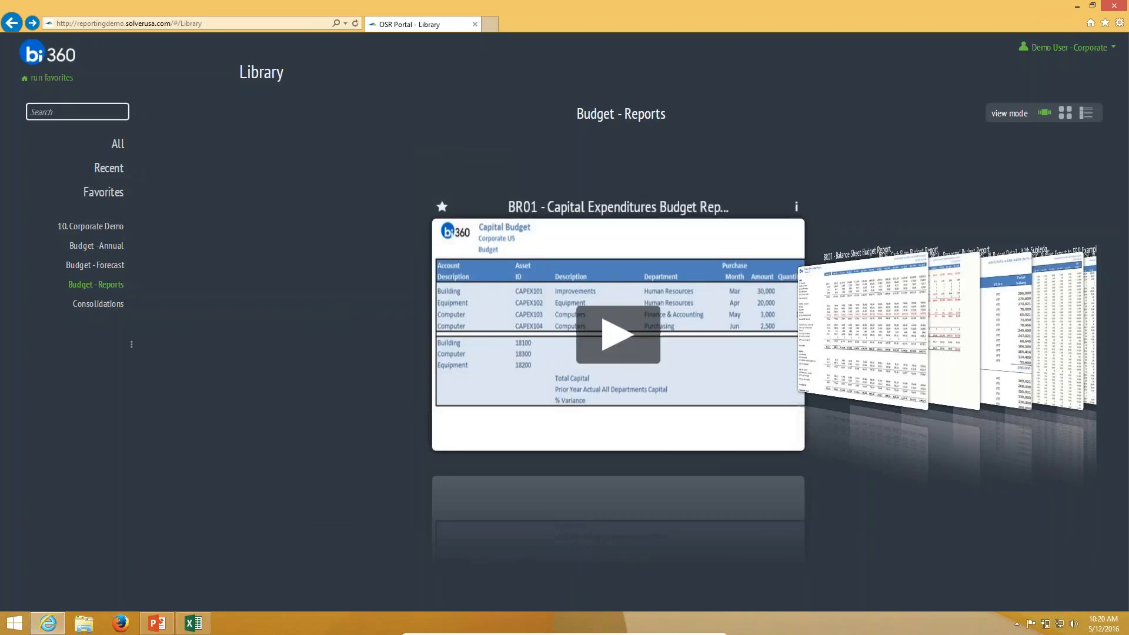
pyautogui.scroll(-2, 845, 334)
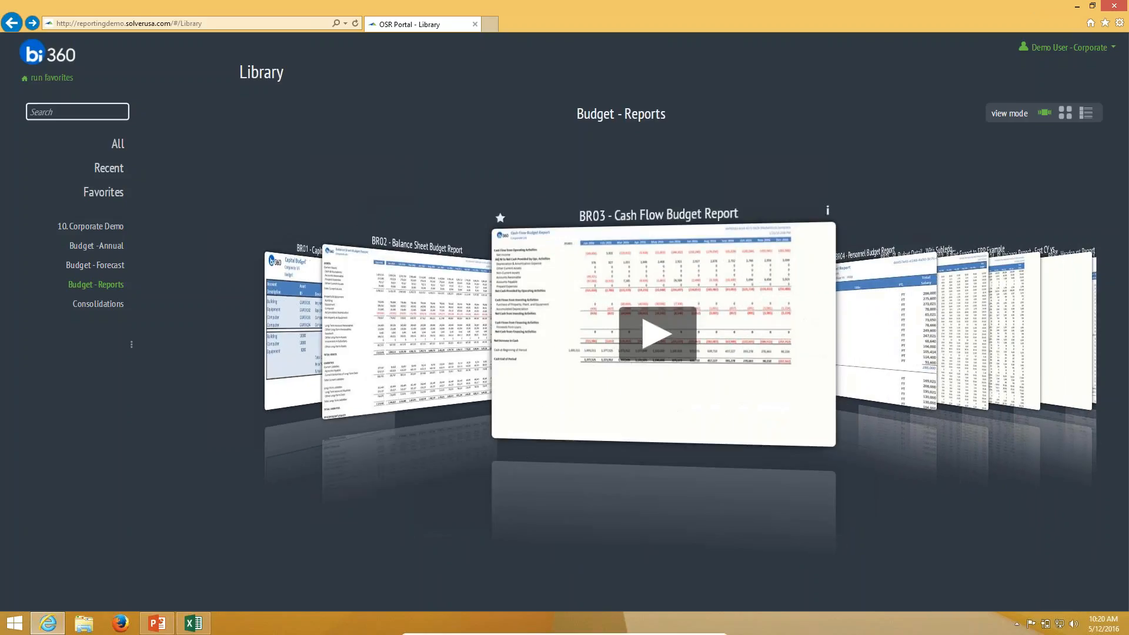
pyautogui.scroll(-1, 845, 334)
pyautogui.scroll(-2, 844, 334)
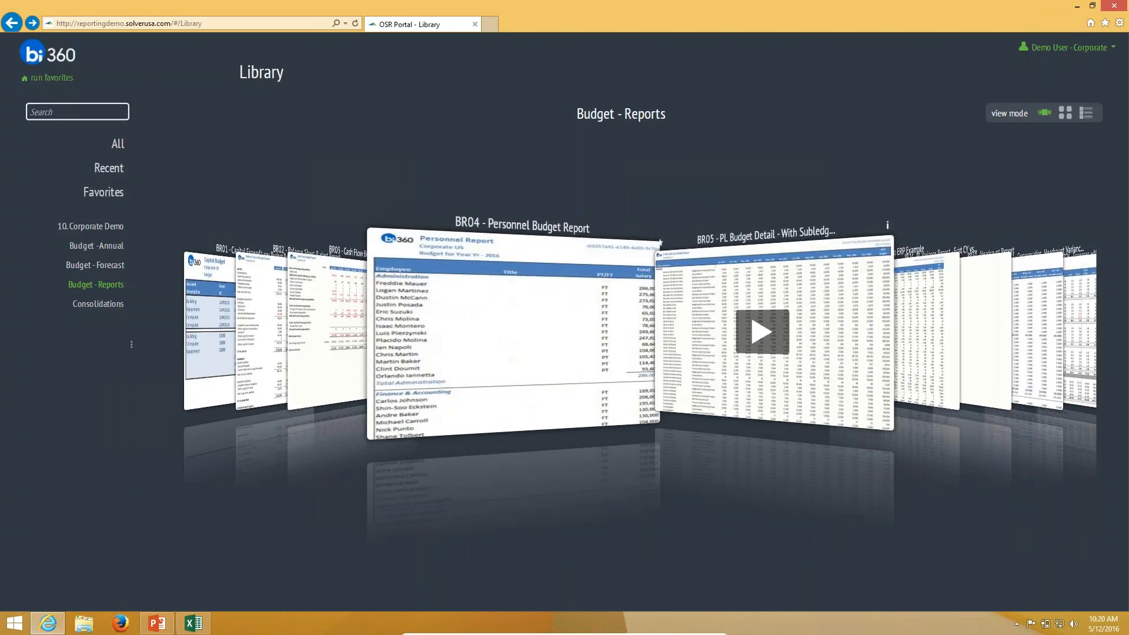
pyautogui.scroll(-2, 844, 334)
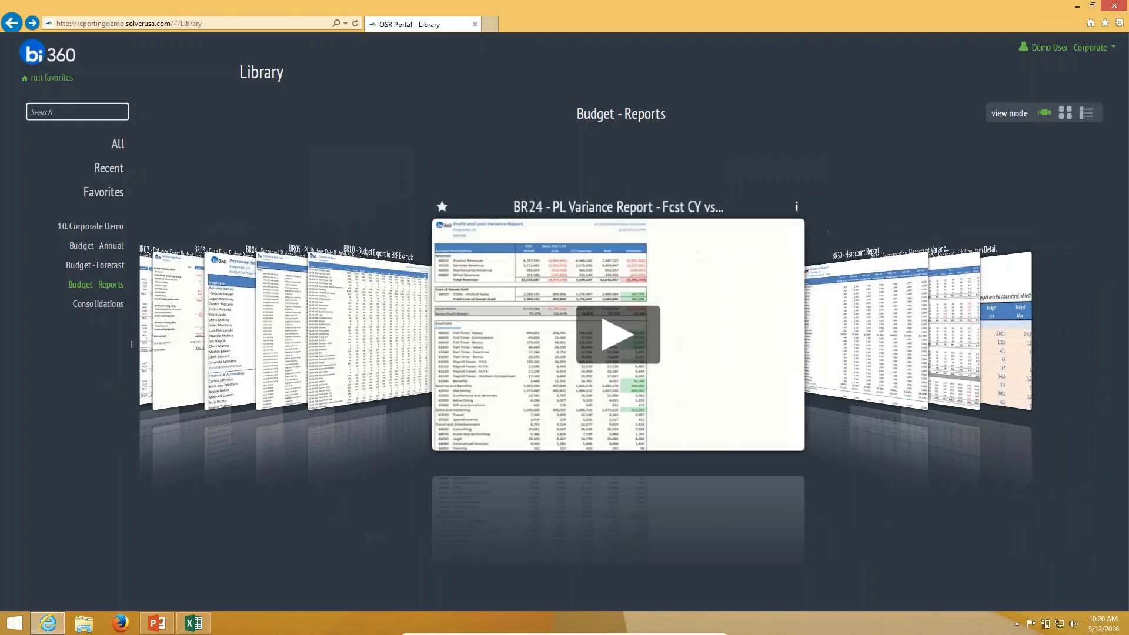
pyautogui.scroll(-2, 848, 322)
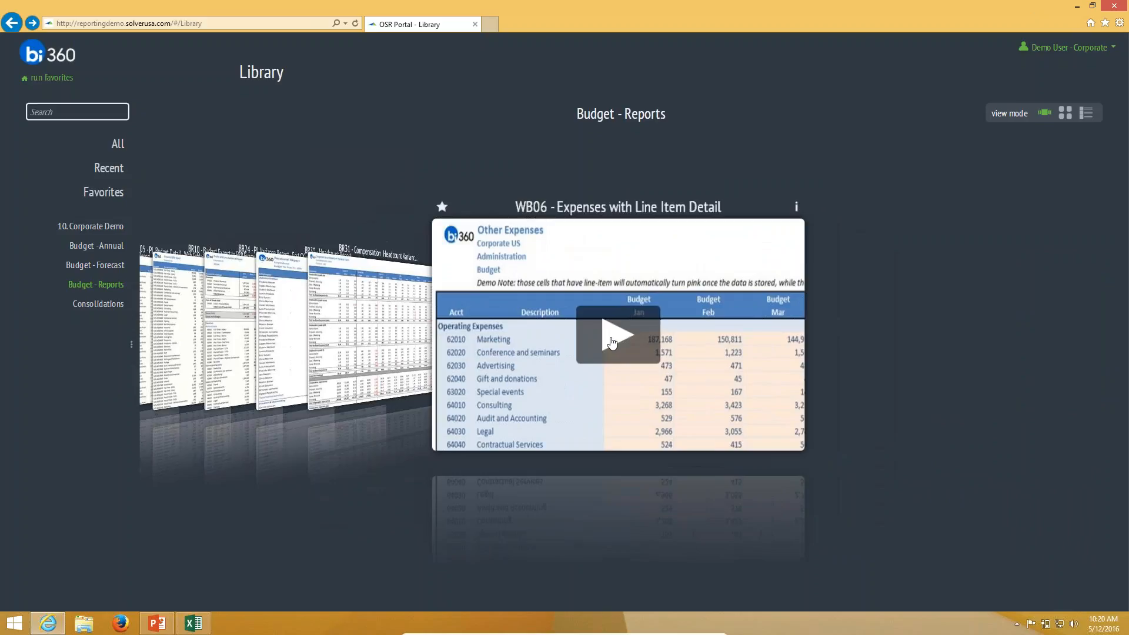
pyautogui.click(611, 342)
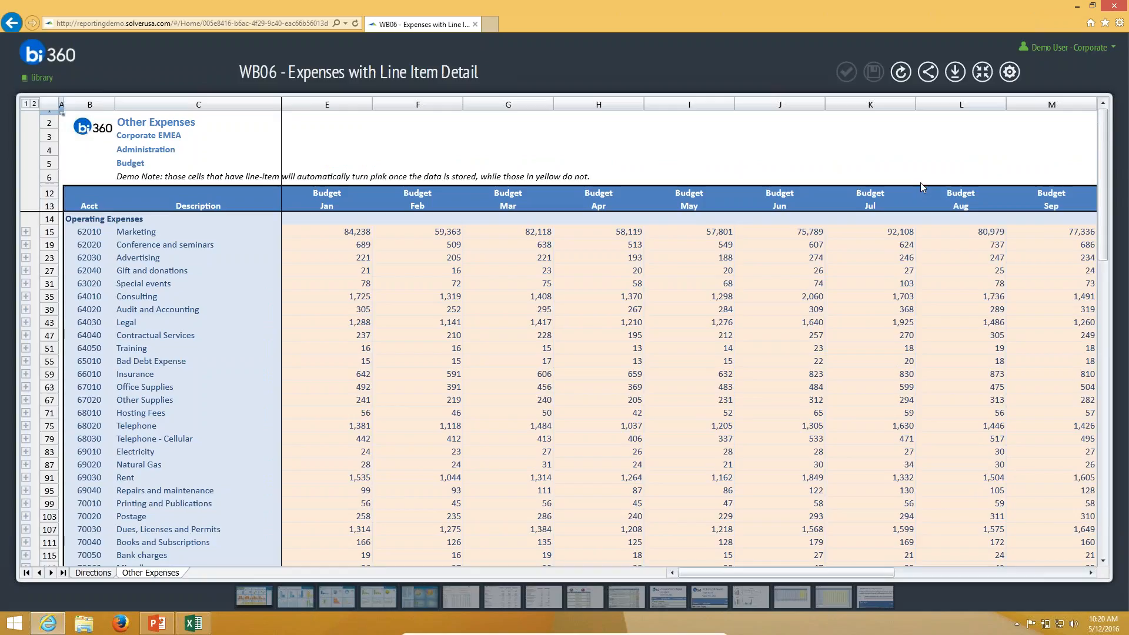
# Examine the report's budget, actual and forecast columns, check the drilldown choices for January Advertising, and collapse the expanded view
pyautogui.moveTo(869, 572); pyautogui.dragTo(1022, 568)
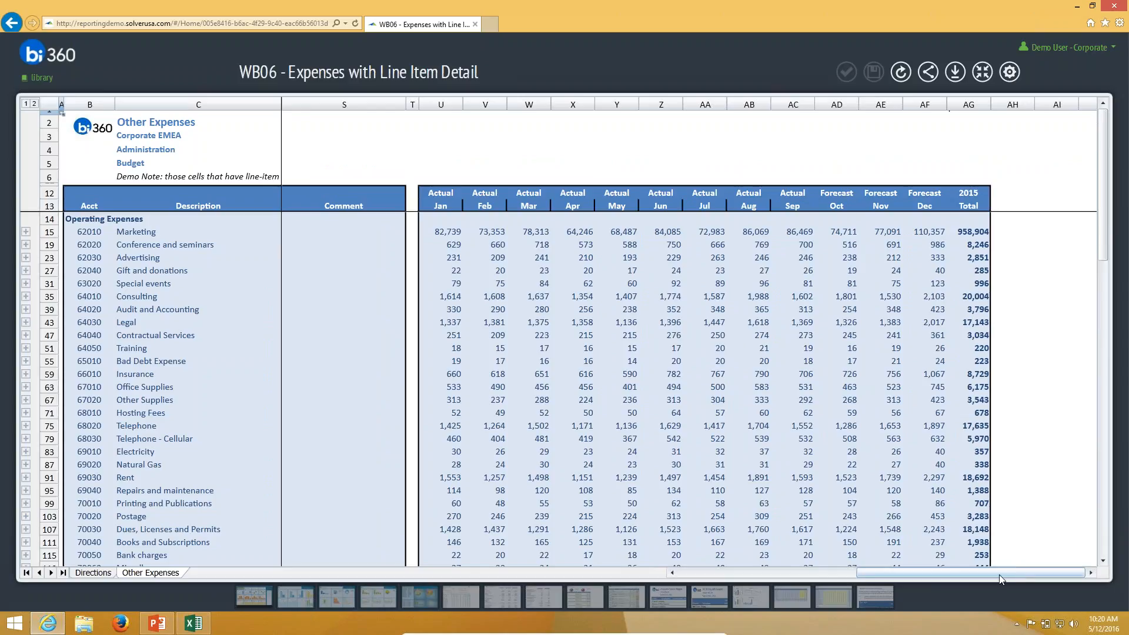
pyautogui.moveTo(999, 574); pyautogui.dragTo(721, 563)
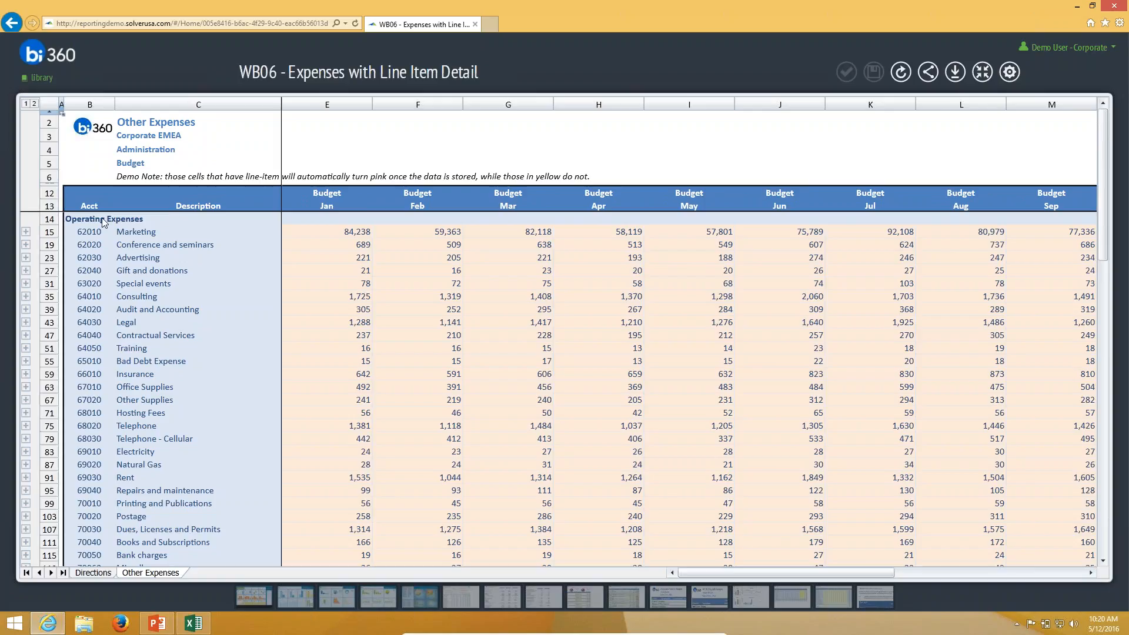
pyautogui.click(330, 233)
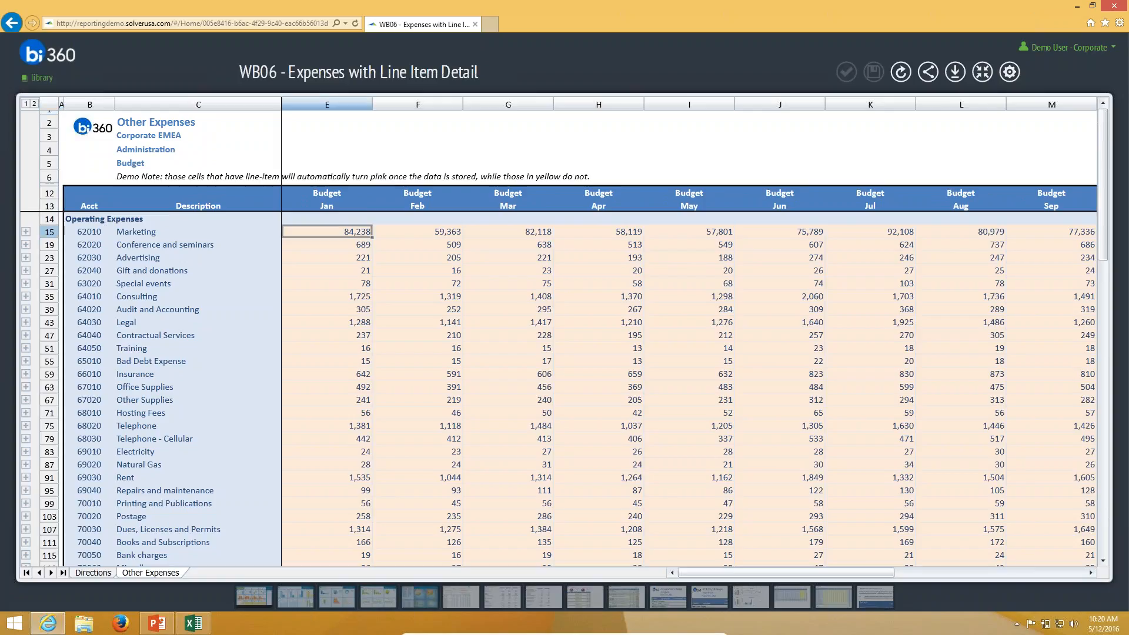
pyautogui.doubleClick(329, 257)
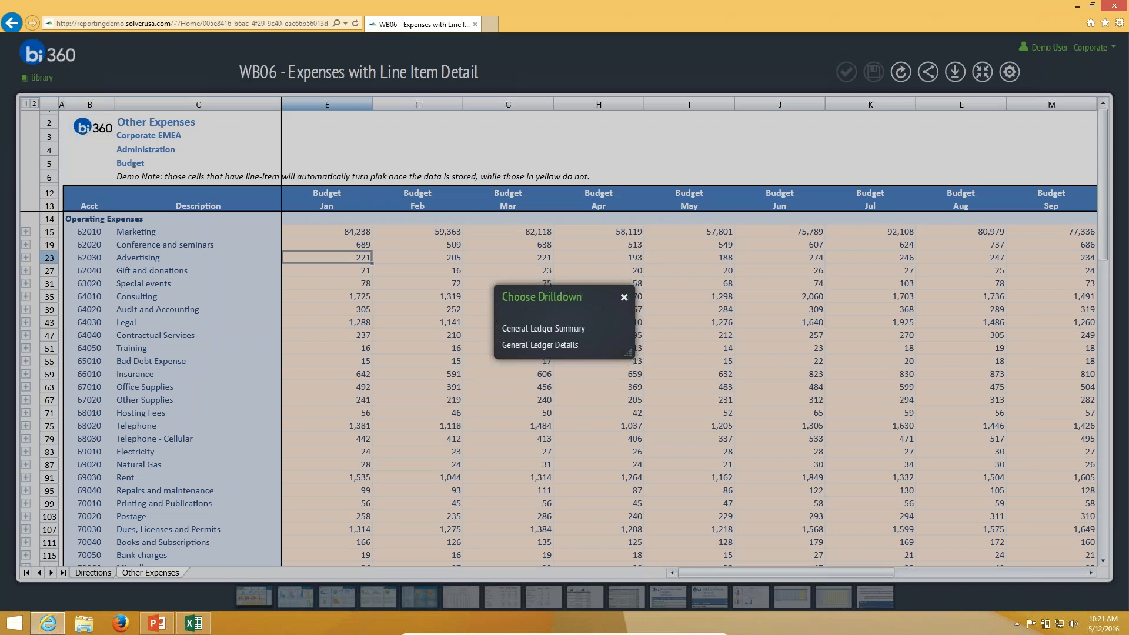
pyautogui.click(625, 297)
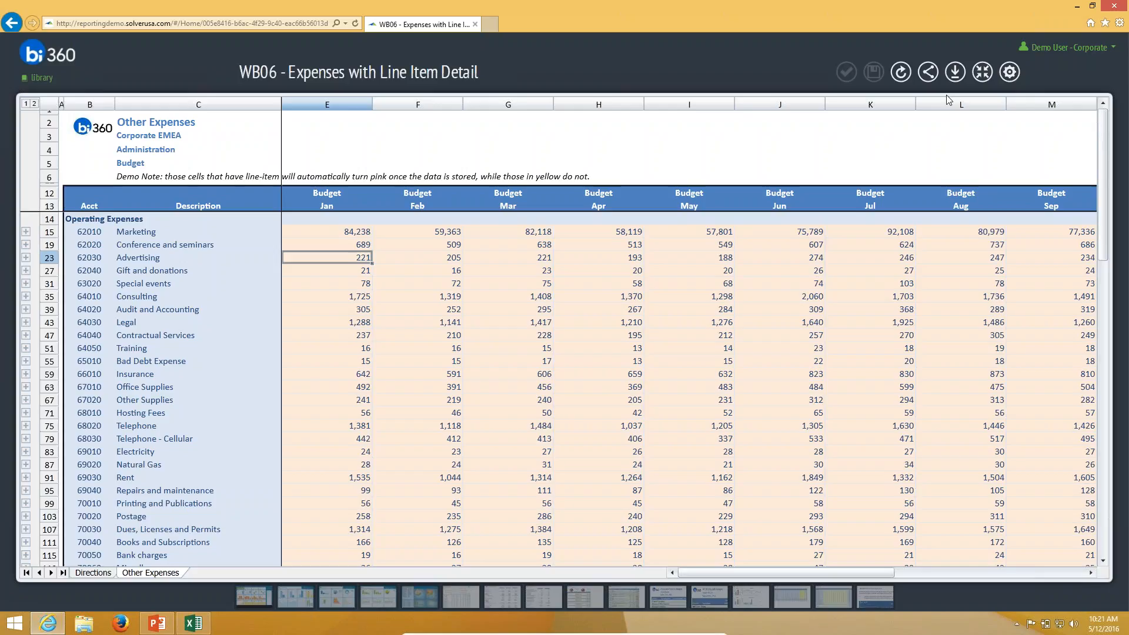
pyautogui.click(983, 72)
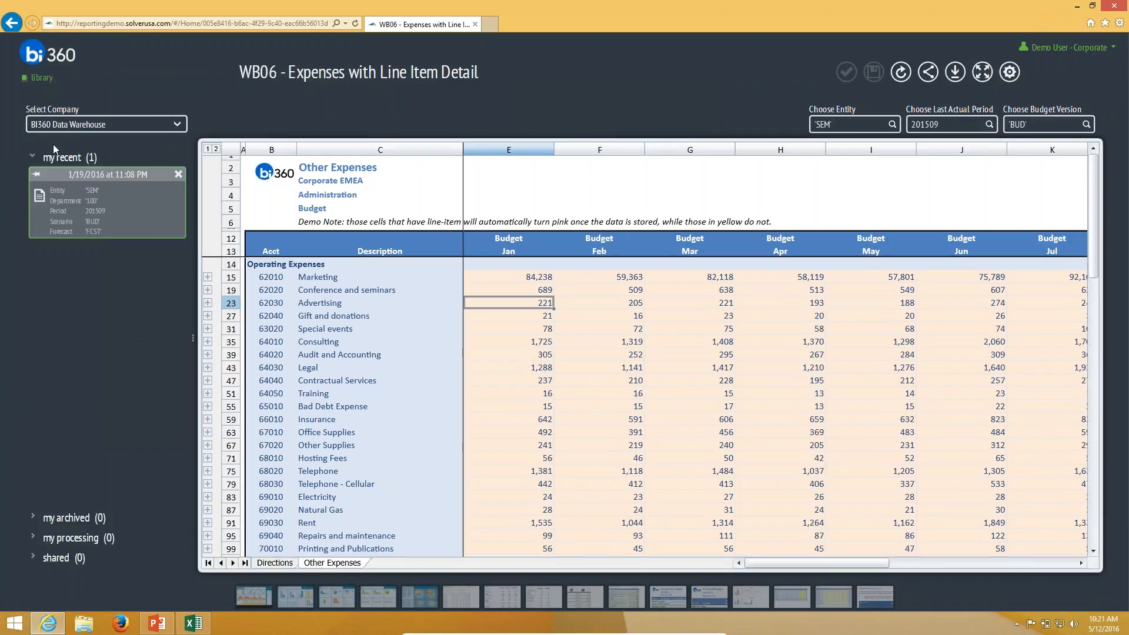
# Return to the library and open WB05 - Budget Model Expenses from the Budget - Annual category
pyautogui.click(12, 23)
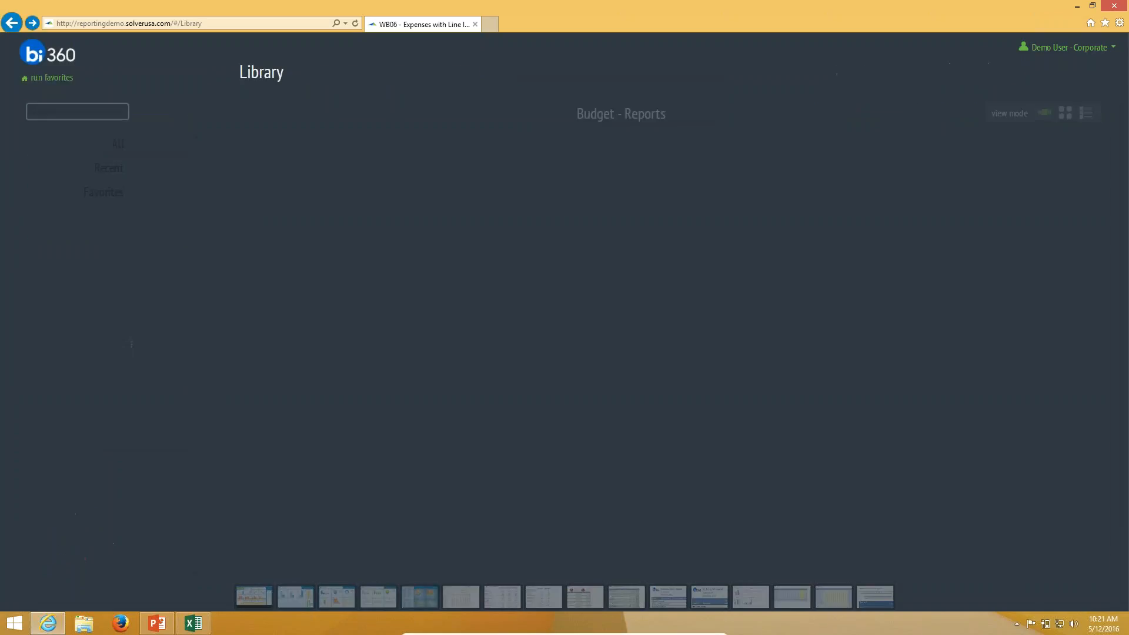
pyautogui.click(105, 247)
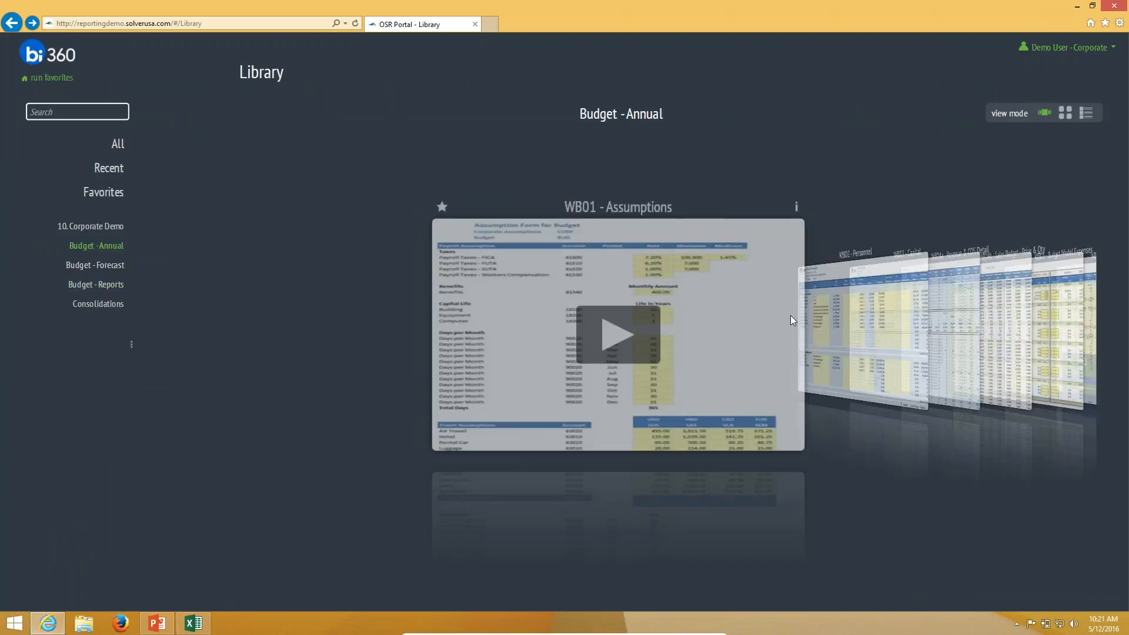
pyautogui.click(791, 321)
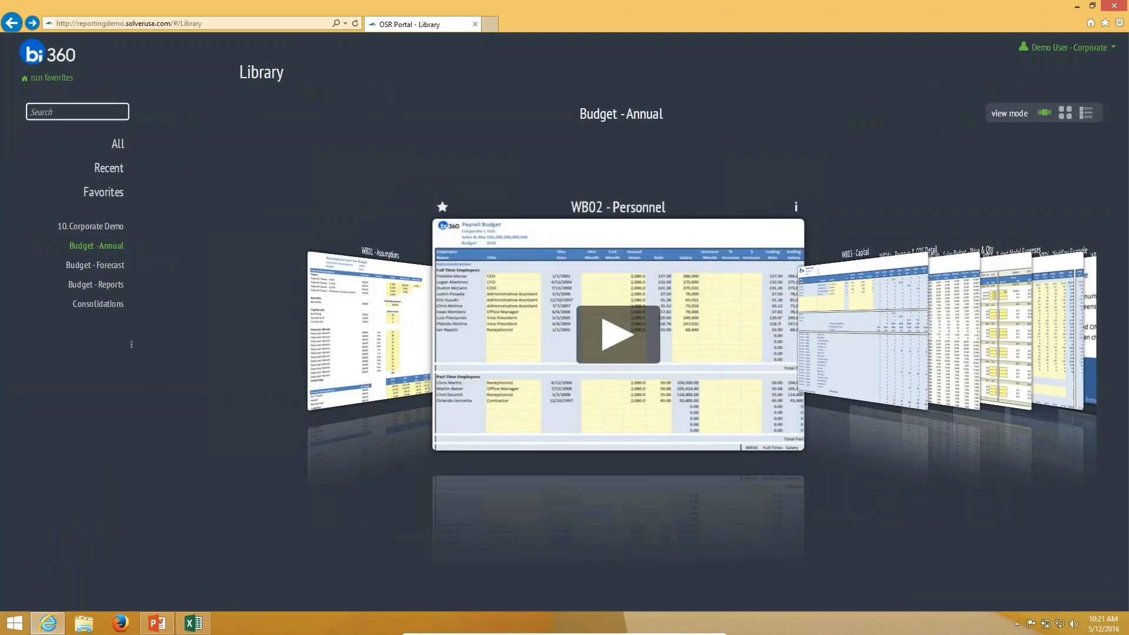
pyautogui.click(842, 321)
pyautogui.click(845, 321)
pyautogui.click(845, 322)
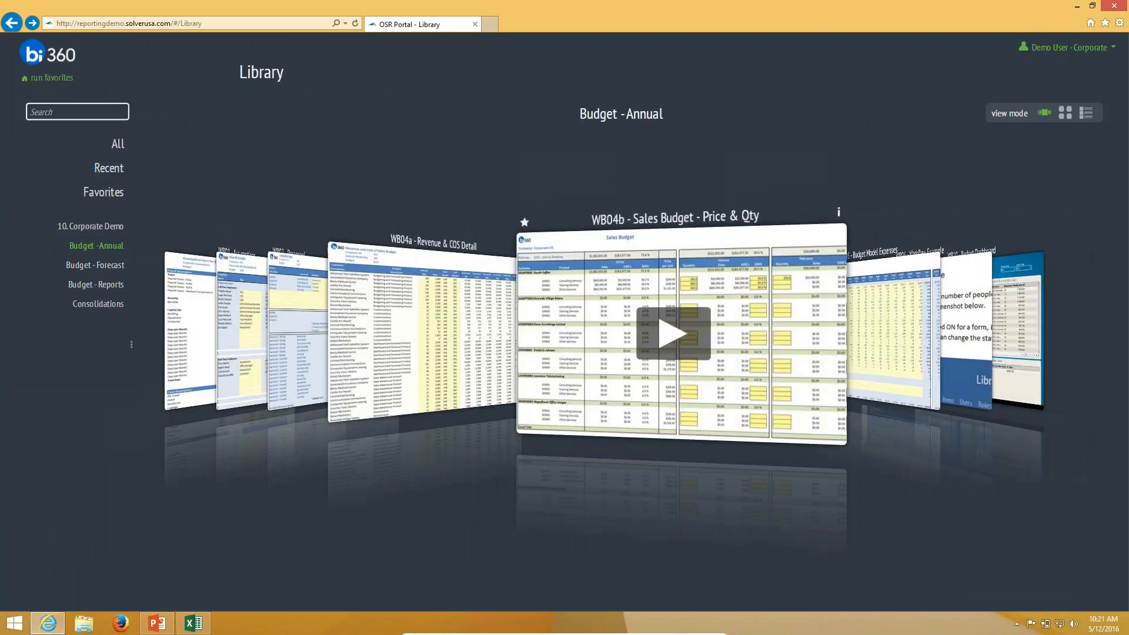
pyautogui.click(846, 321)
pyautogui.click(846, 321)
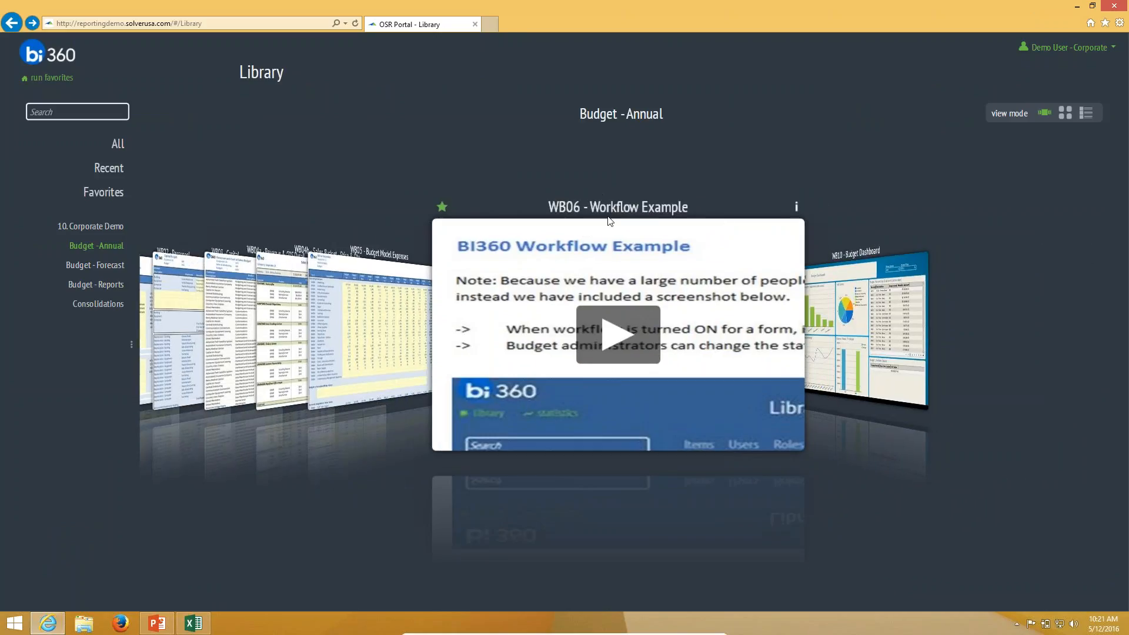
pyautogui.click(401, 290)
pyautogui.click(457, 309)
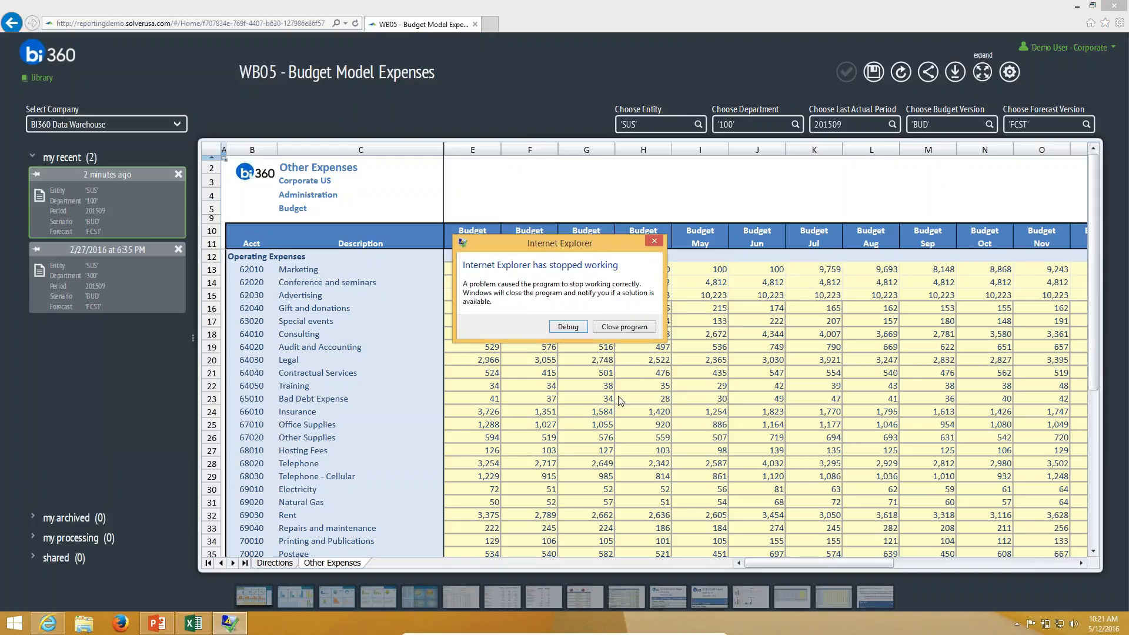
# Dismiss the browser crash message, expand the expense budget form, and view its 2015 actual and forecast columns
pyautogui.click(652, 244)
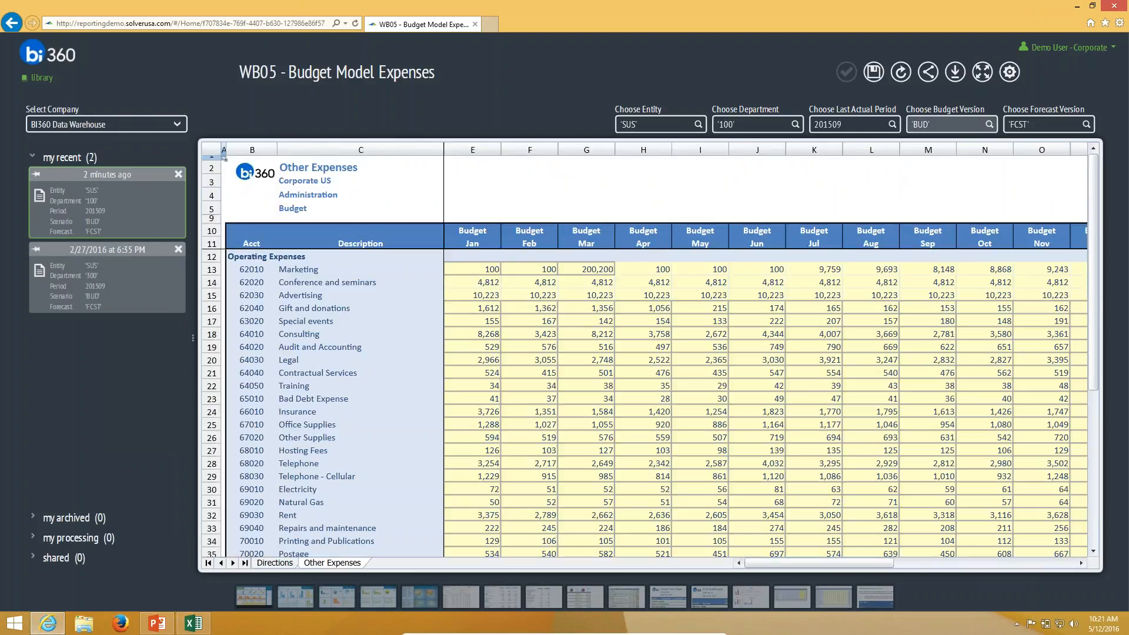
pyautogui.click(980, 78)
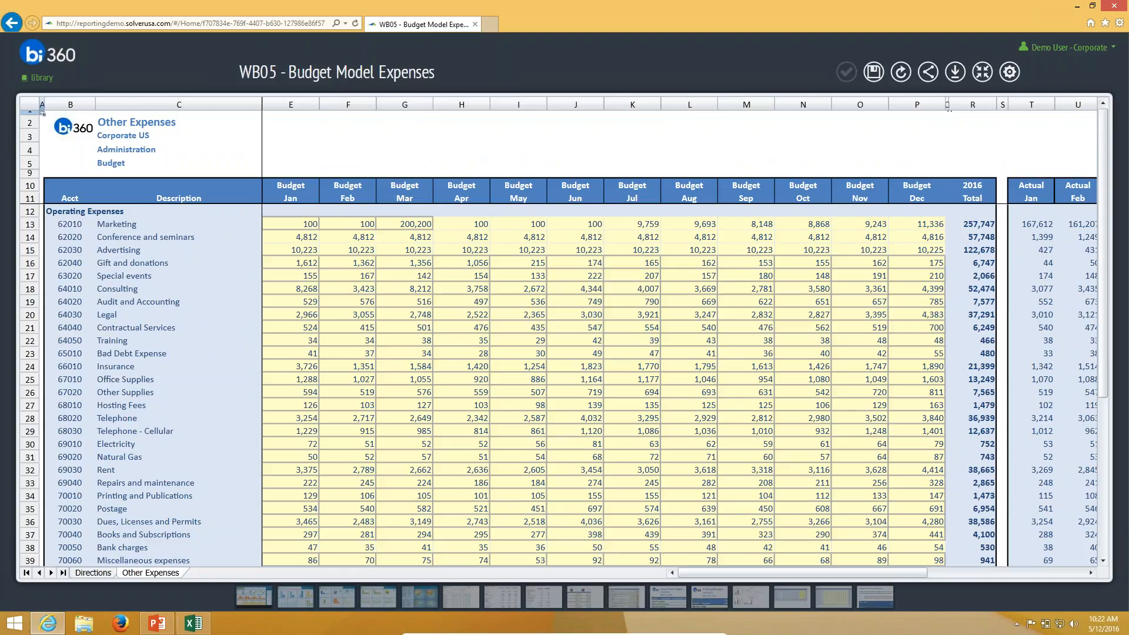
pyautogui.moveTo(843, 573); pyautogui.dragTo(934, 571)
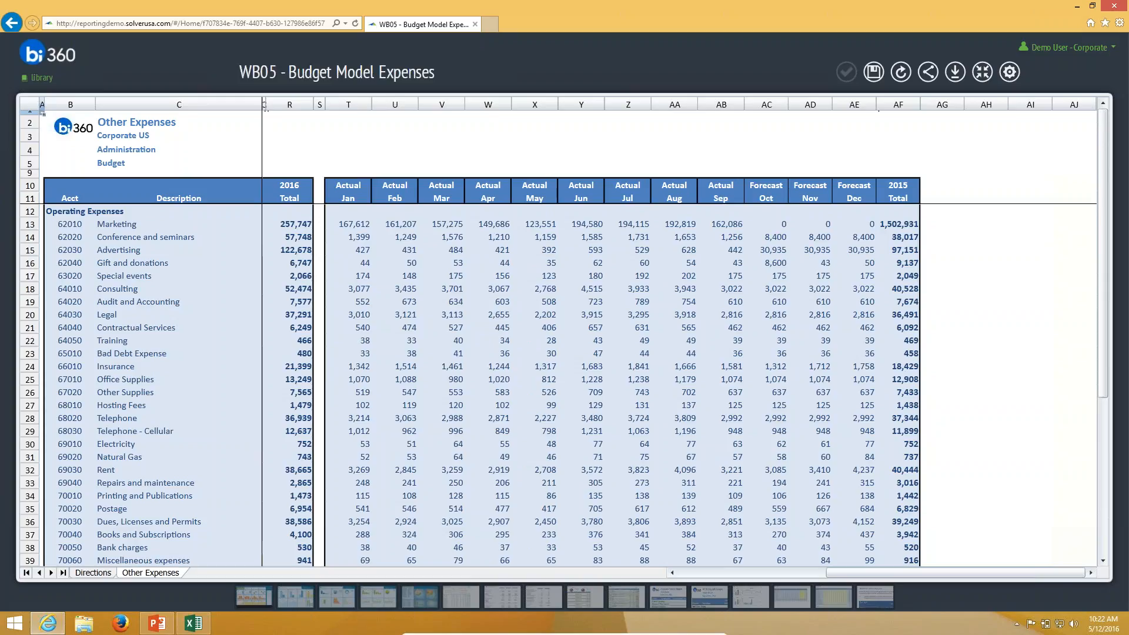
pyautogui.click(747, 574)
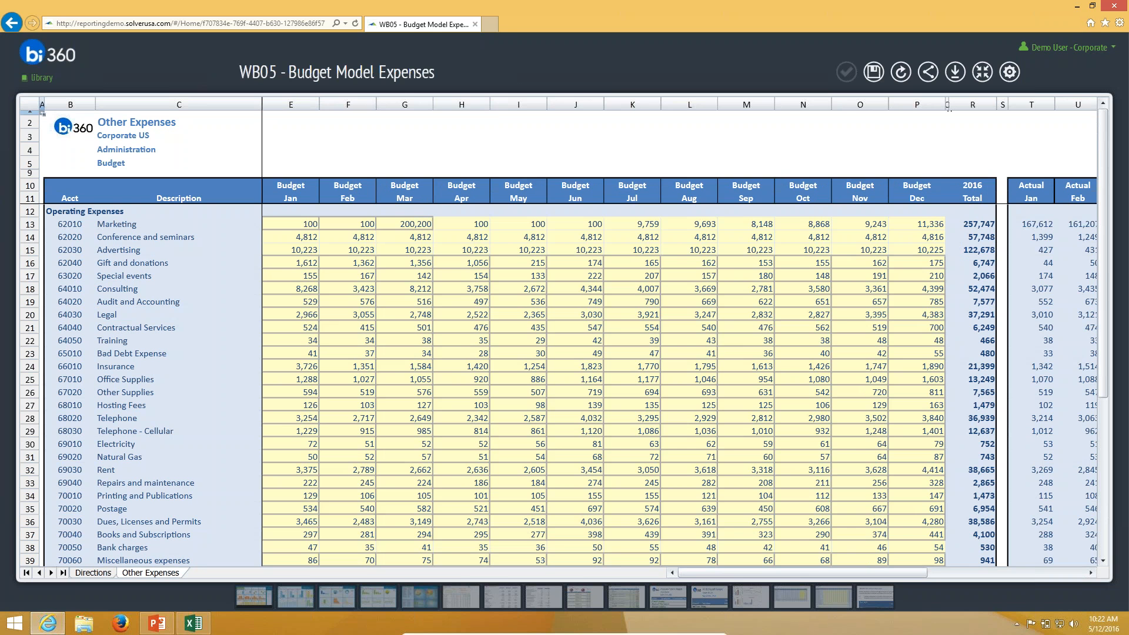
# View the line-item detail behind the January Special events budget, select several of its monthly amounts, and close the detail
pyautogui.click(301, 281)
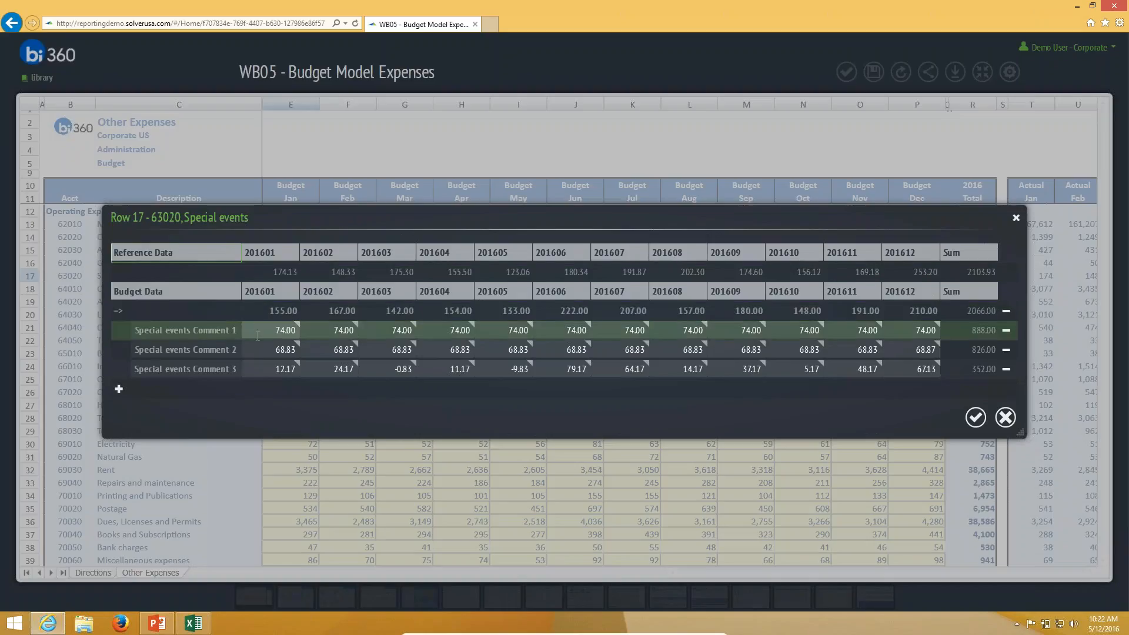
pyautogui.click(343, 314)
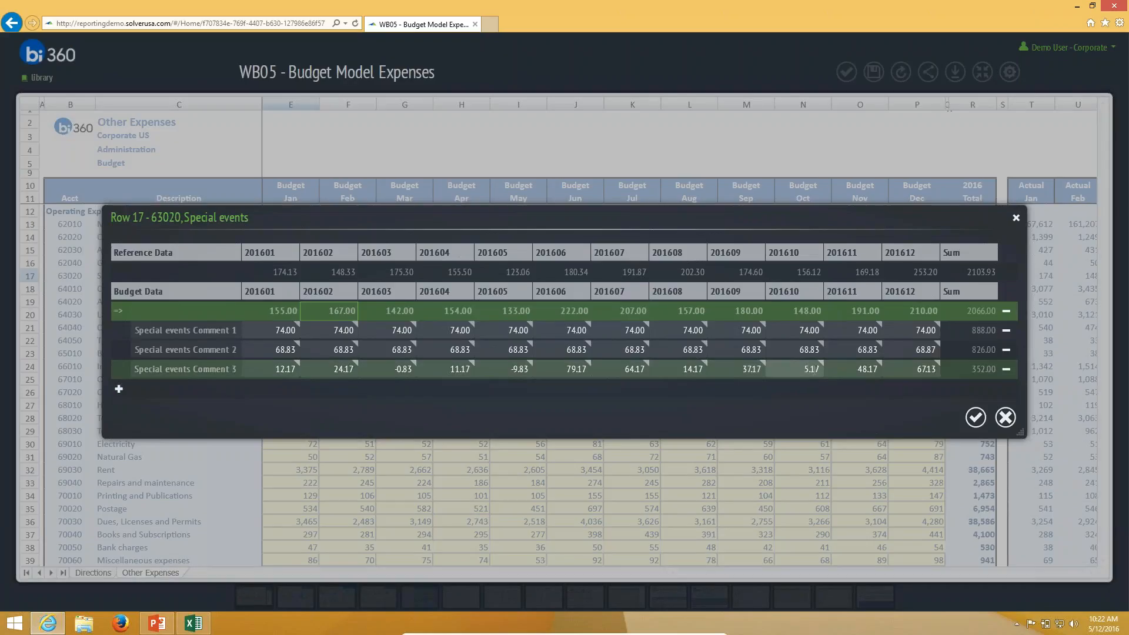
pyautogui.click(824, 312)
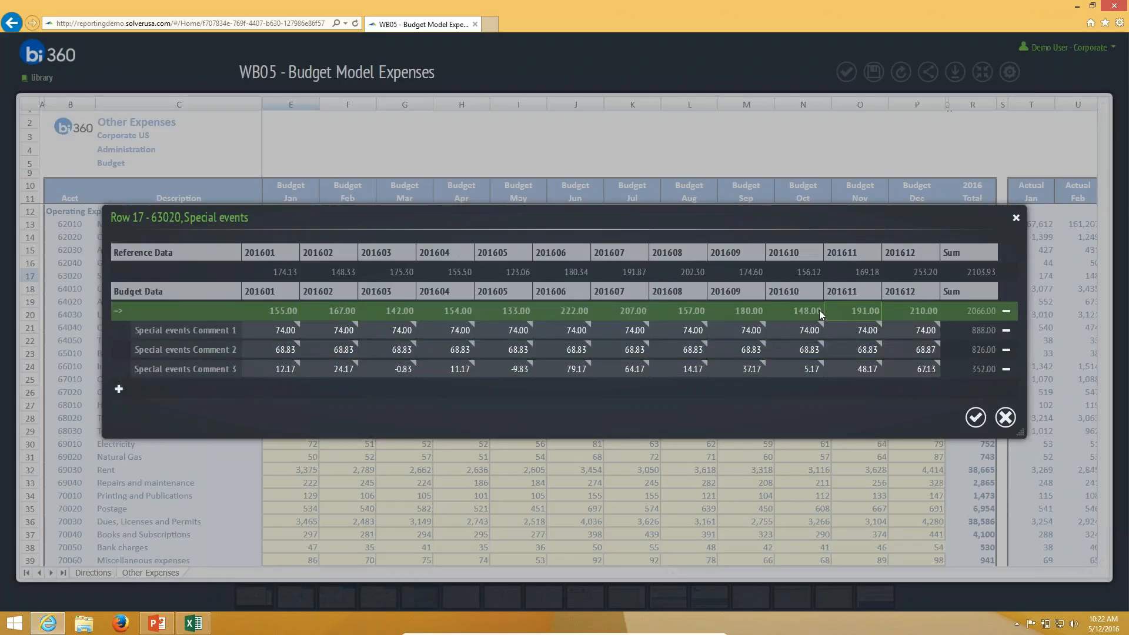
pyautogui.click(819, 309)
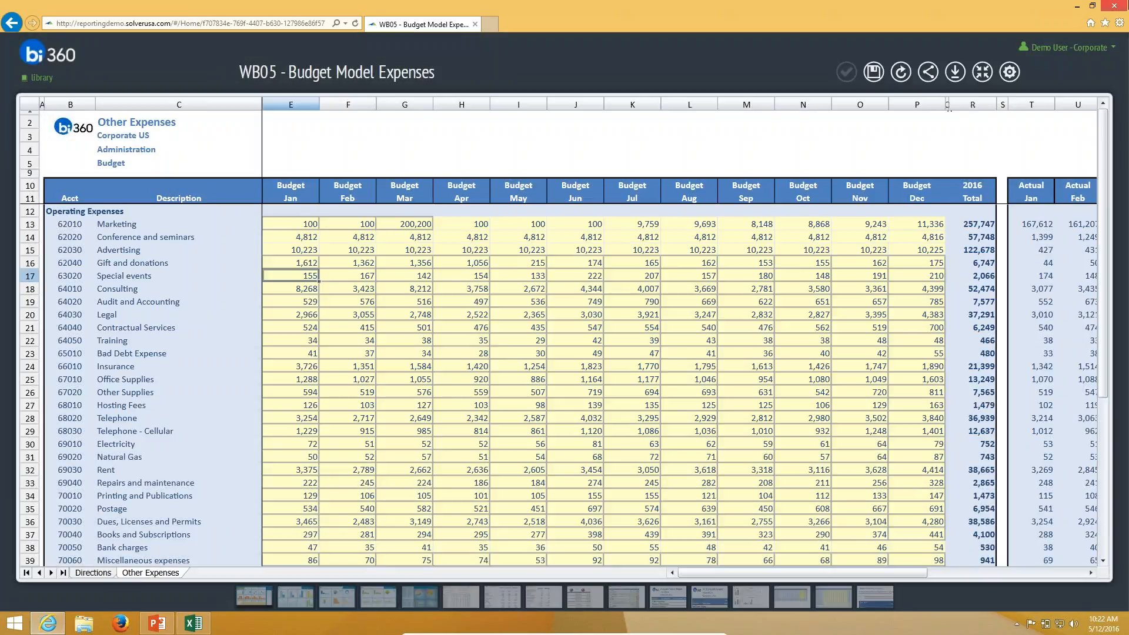
# Leave the expense budget, open WB06 - Workflow Example from the Budget - Annual library, and expand its view
pyautogui.click(3, 19)
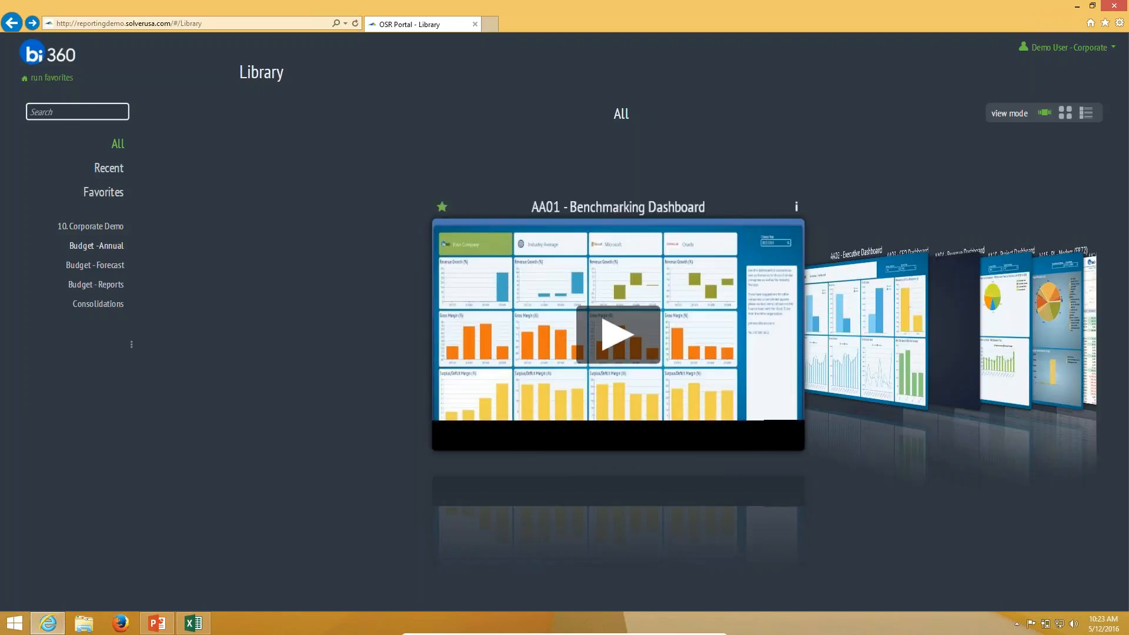
pyautogui.click(99, 247)
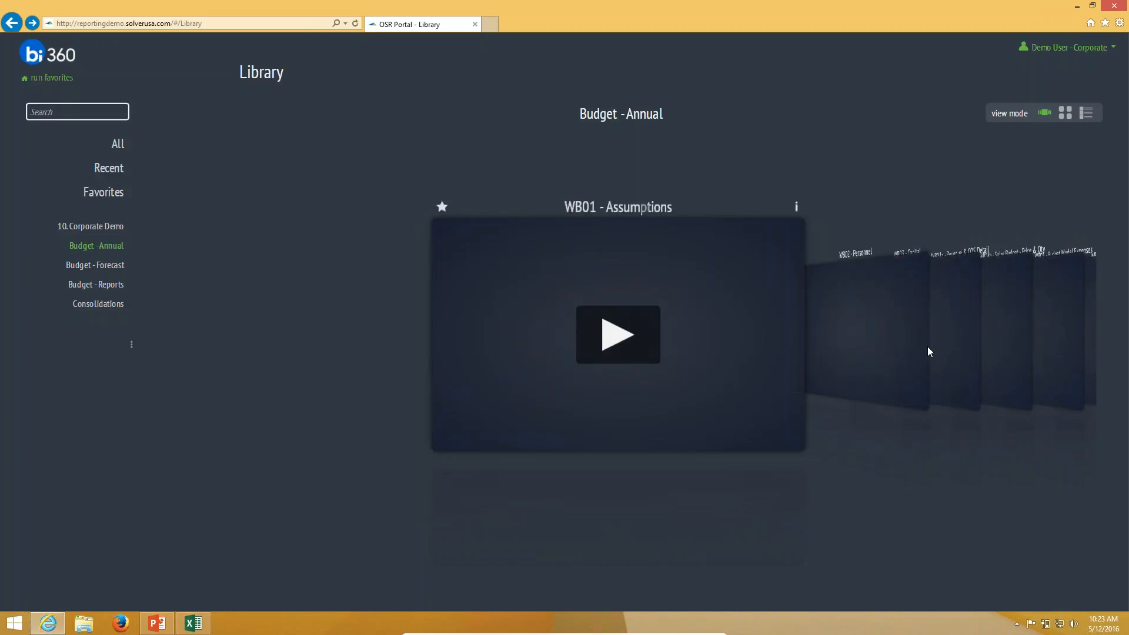
pyautogui.click(895, 339)
pyautogui.click(894, 337)
pyautogui.click(894, 337)
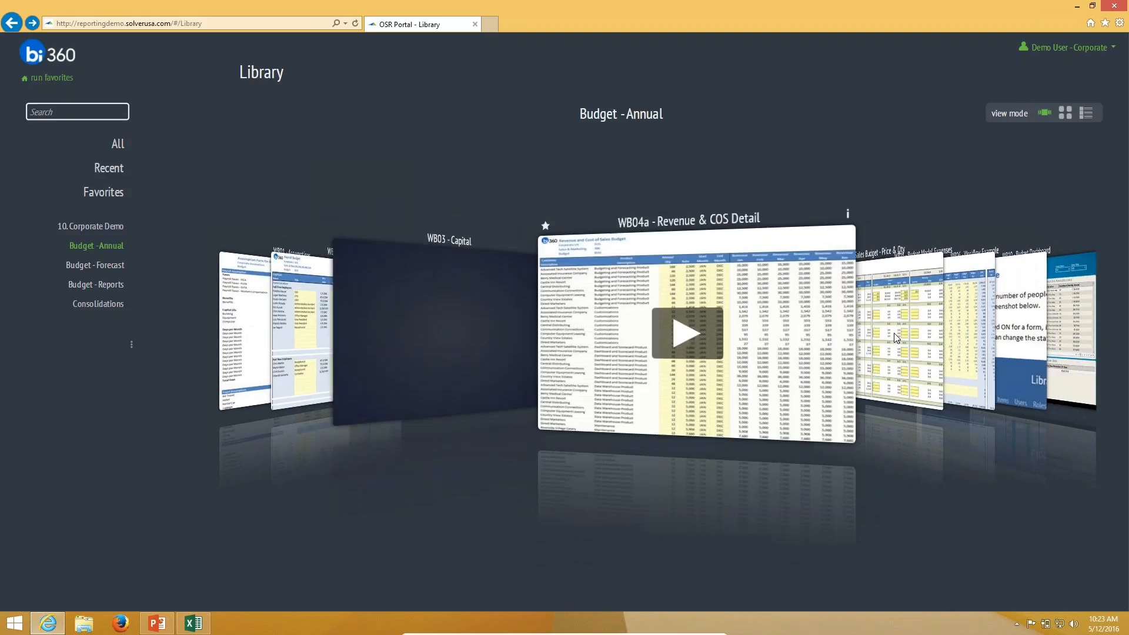
pyautogui.click(894, 333)
pyautogui.click(894, 333)
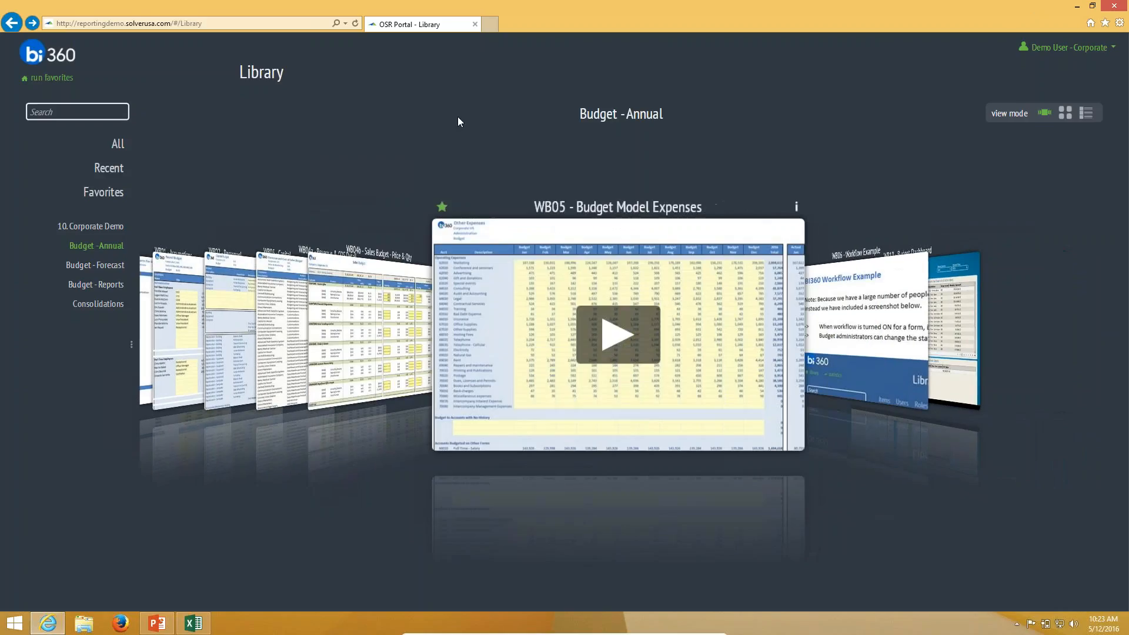
pyautogui.click(819, 338)
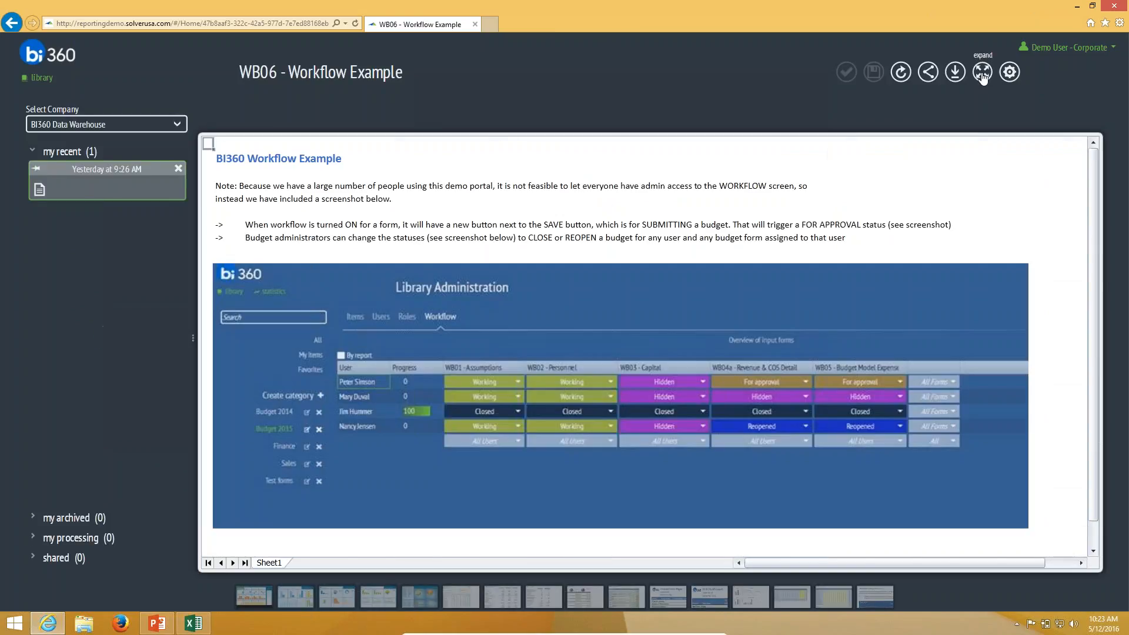
pyautogui.click(982, 73)
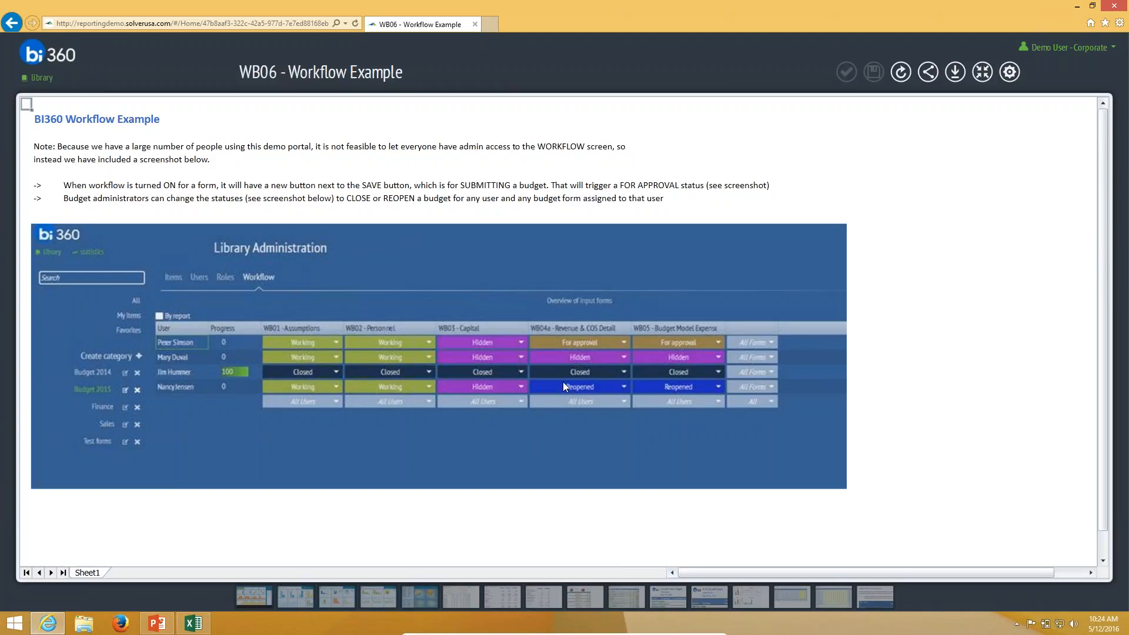
# Return to the library and browse the 10. Corporate Demo and Budget - Annual collections, up to WB05 - Budget Model Expenses
pyautogui.click(13, 24)
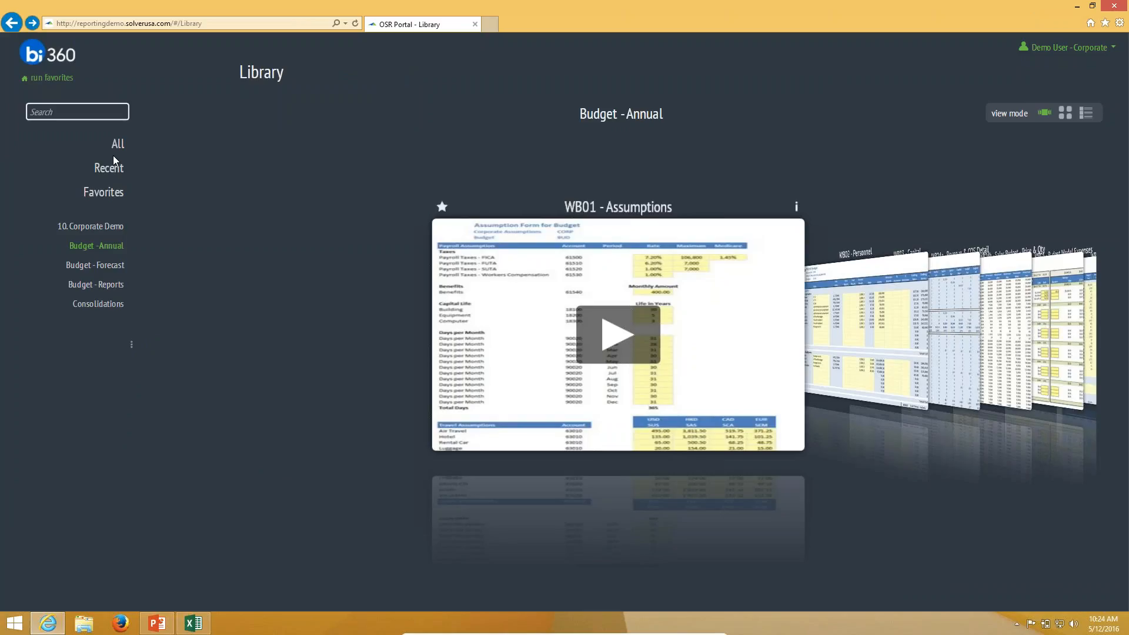
pyautogui.click(109, 226)
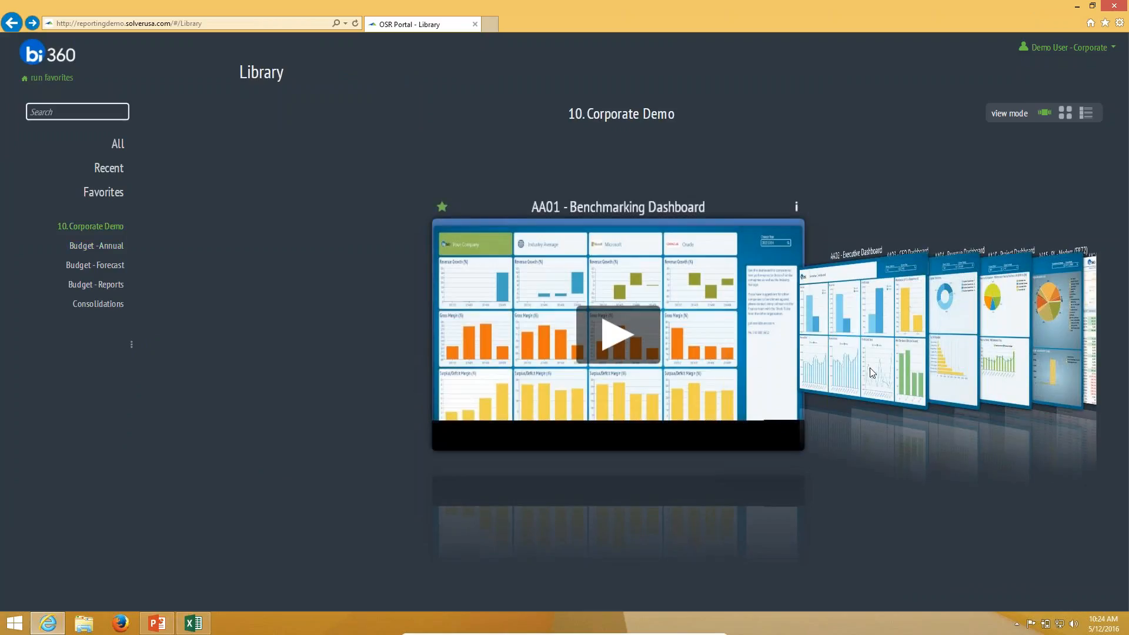
pyautogui.click(1066, 370)
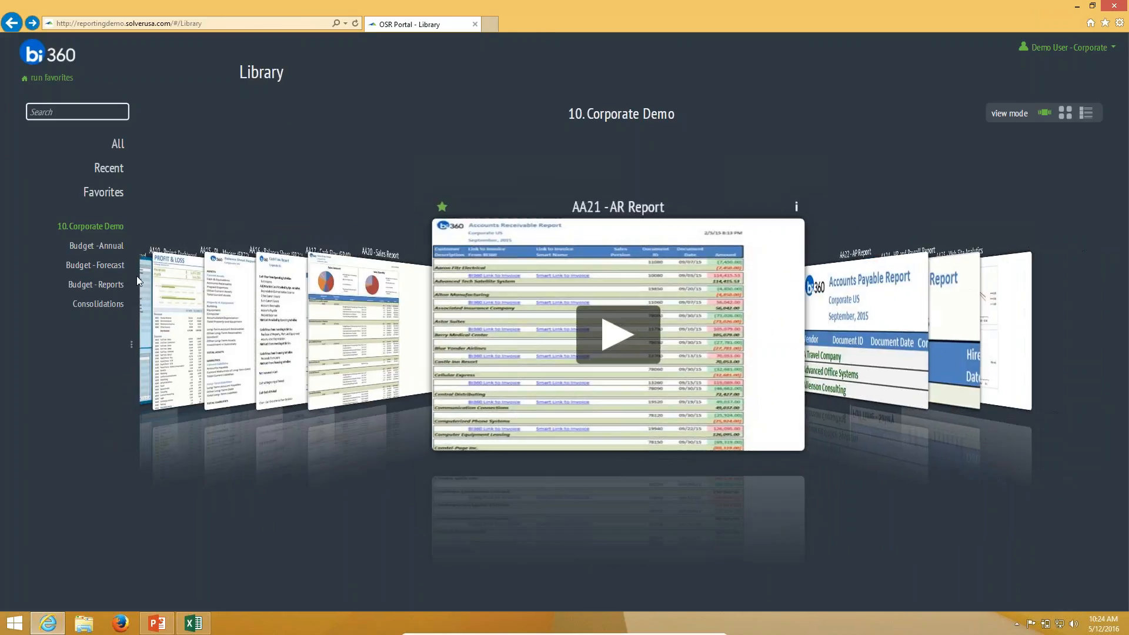
pyautogui.click(96, 245)
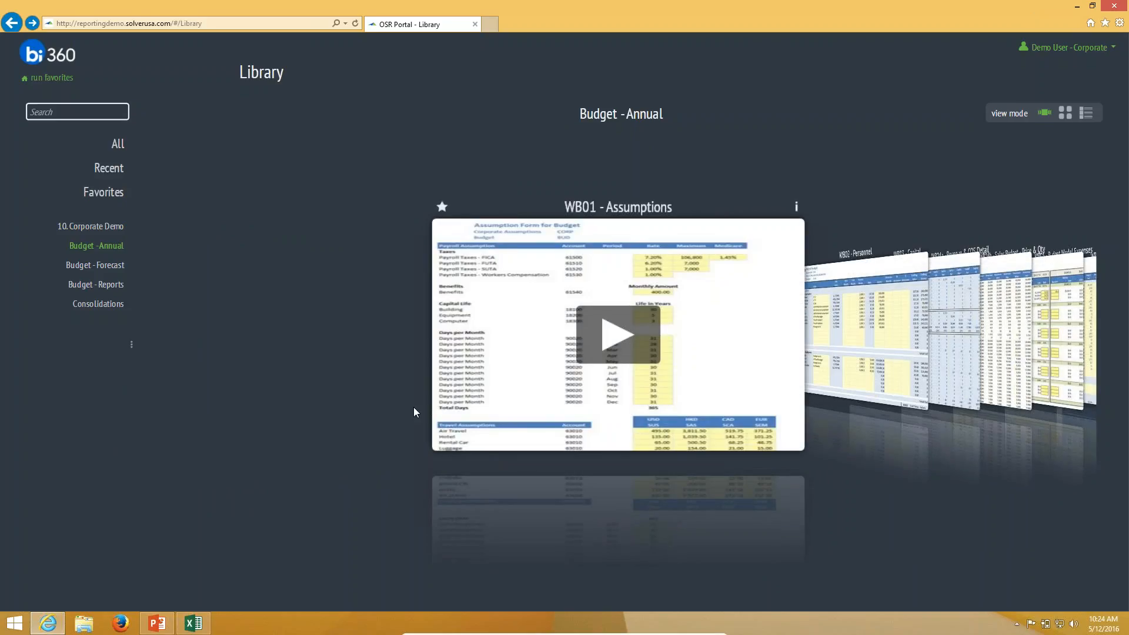
pyautogui.click(897, 372)
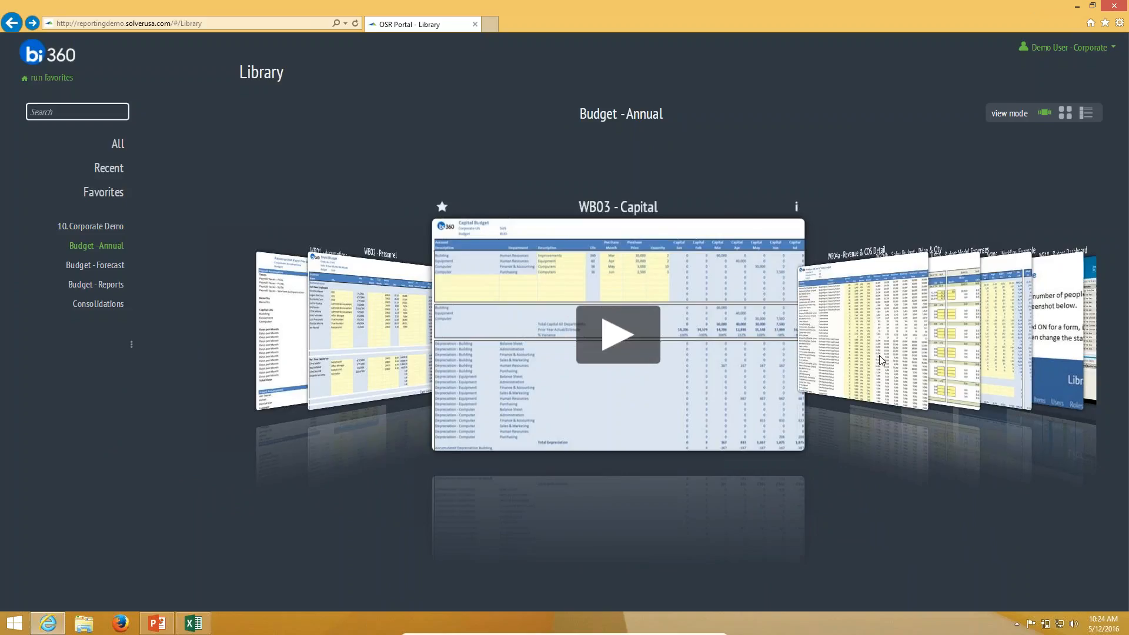
pyautogui.click(880, 355)
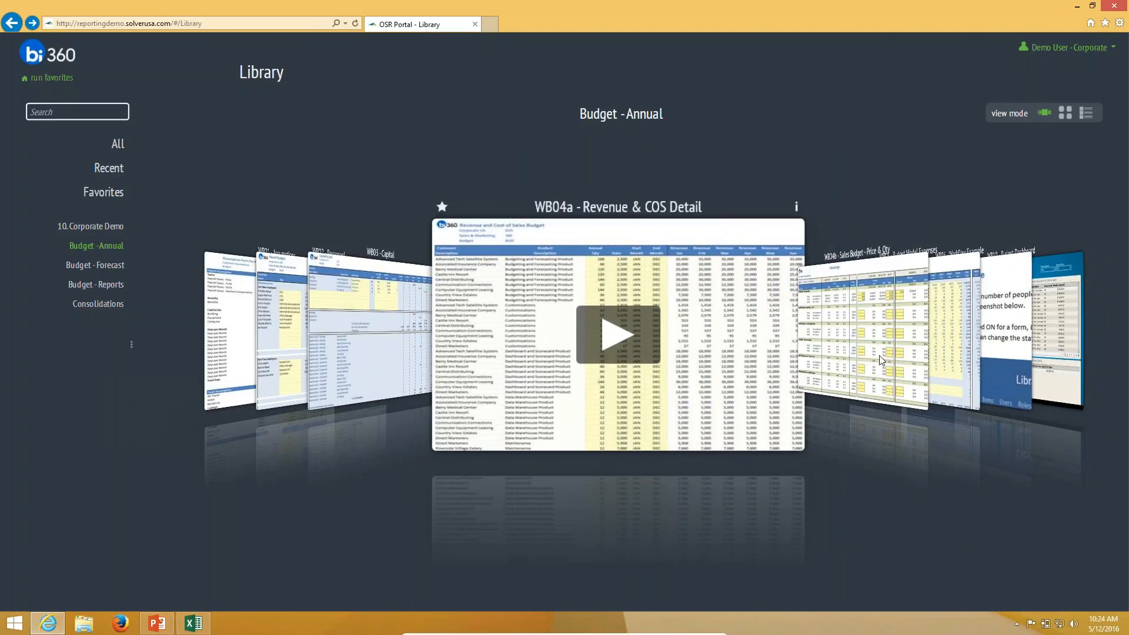
pyautogui.click(880, 357)
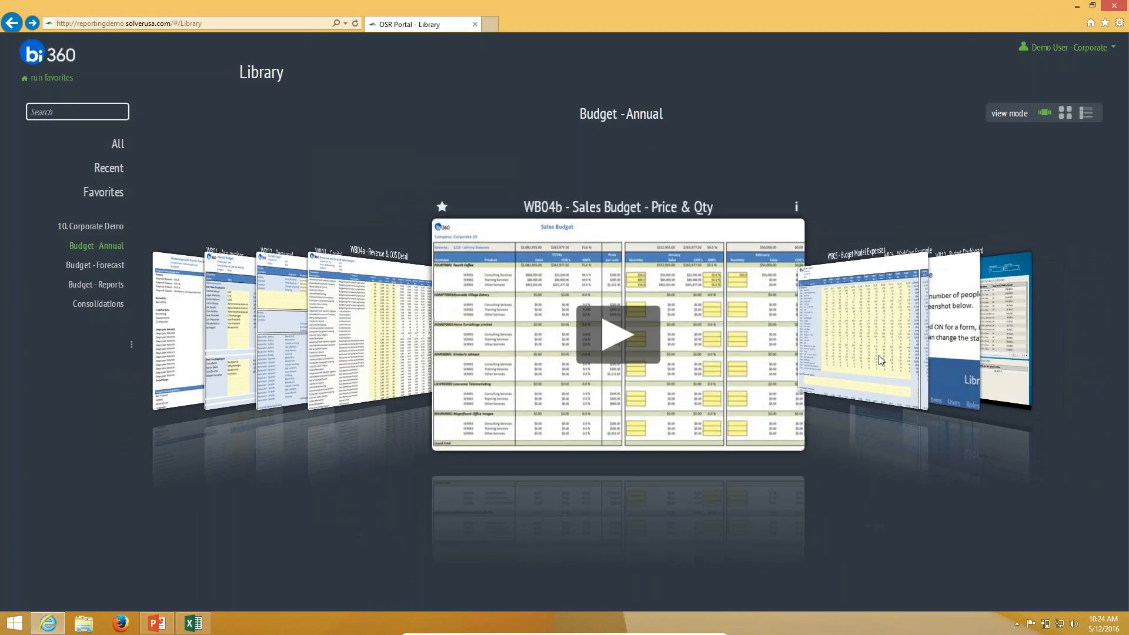
pyautogui.click(879, 356)
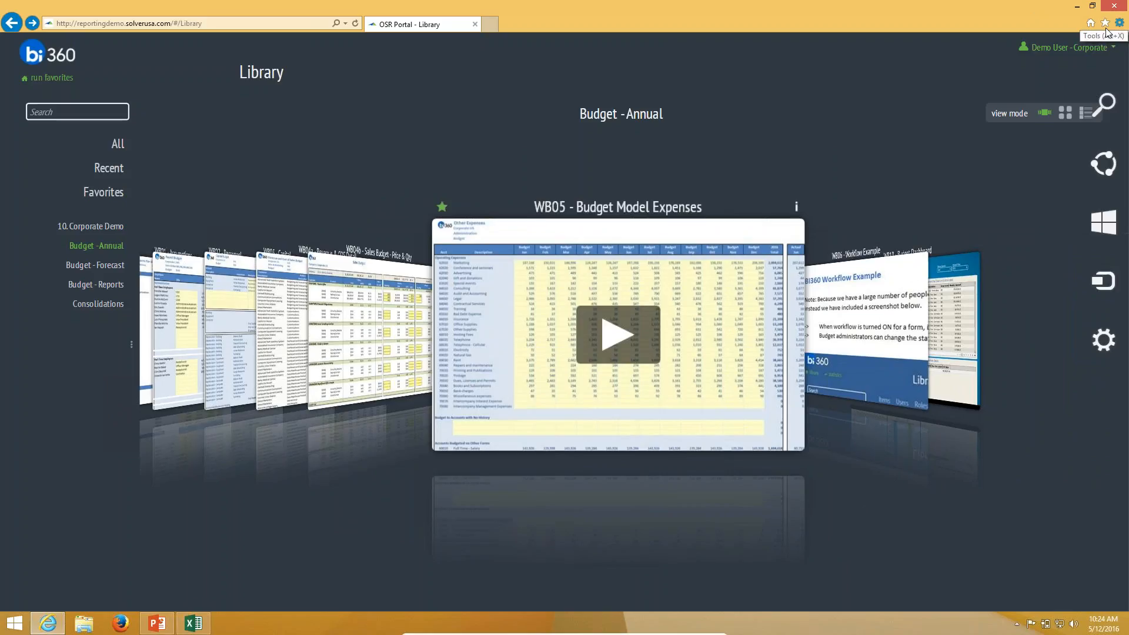
# Close the web portal, minimize the PowerPoint presentation, and switch to the blank Excel workbook
pyautogui.click(1124, 7)
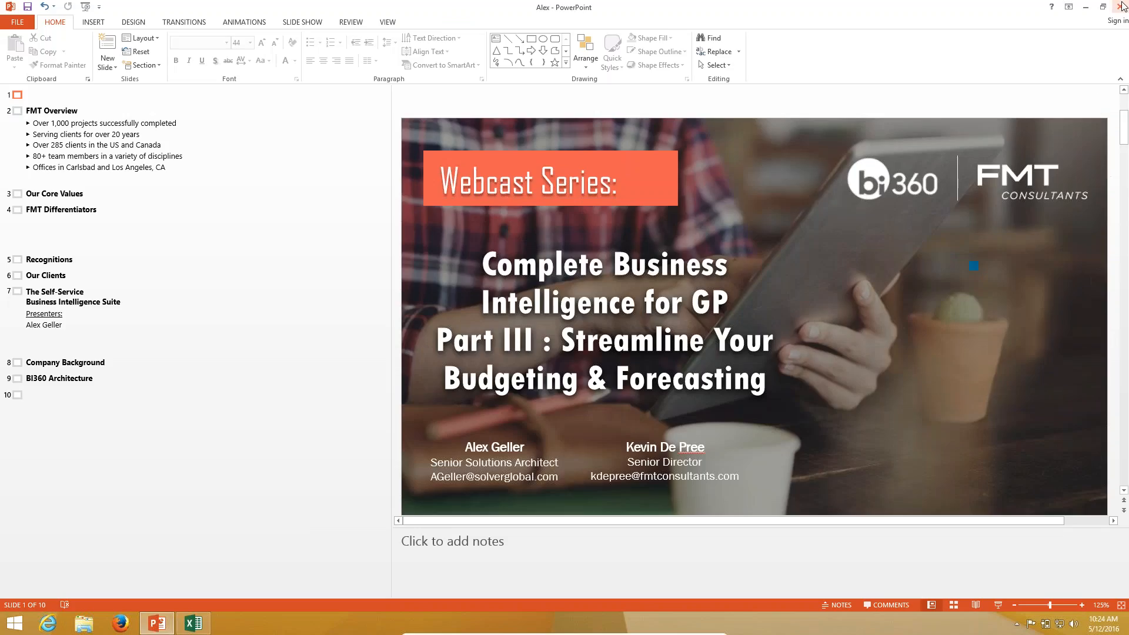
pyautogui.click(1086, 6)
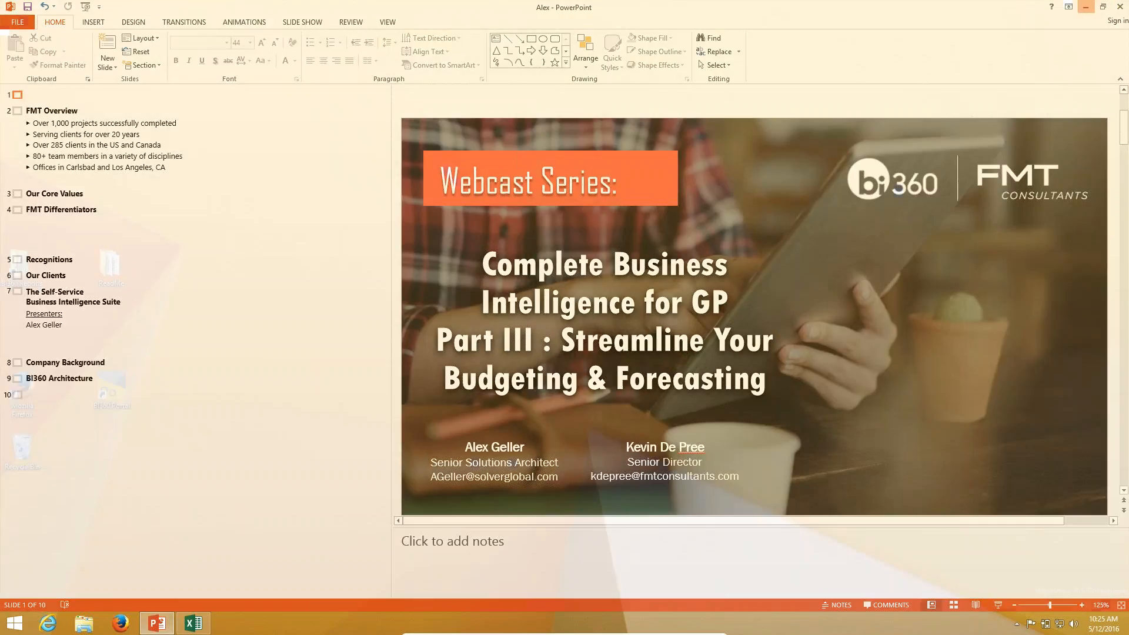
pyautogui.click(193, 623)
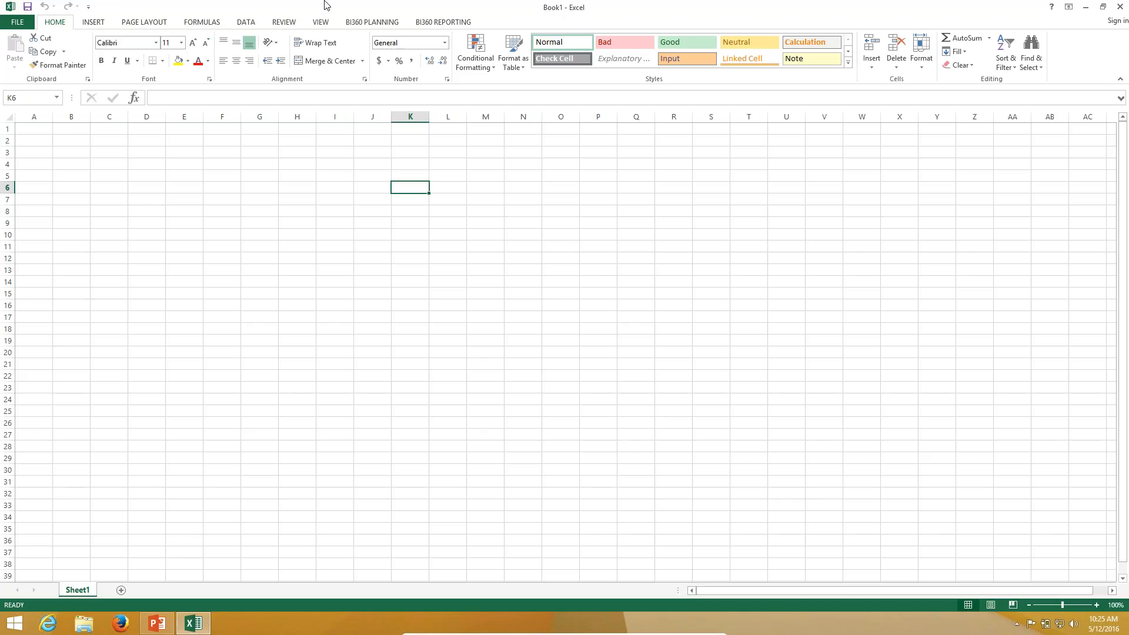
pyautogui.click(367, 21)
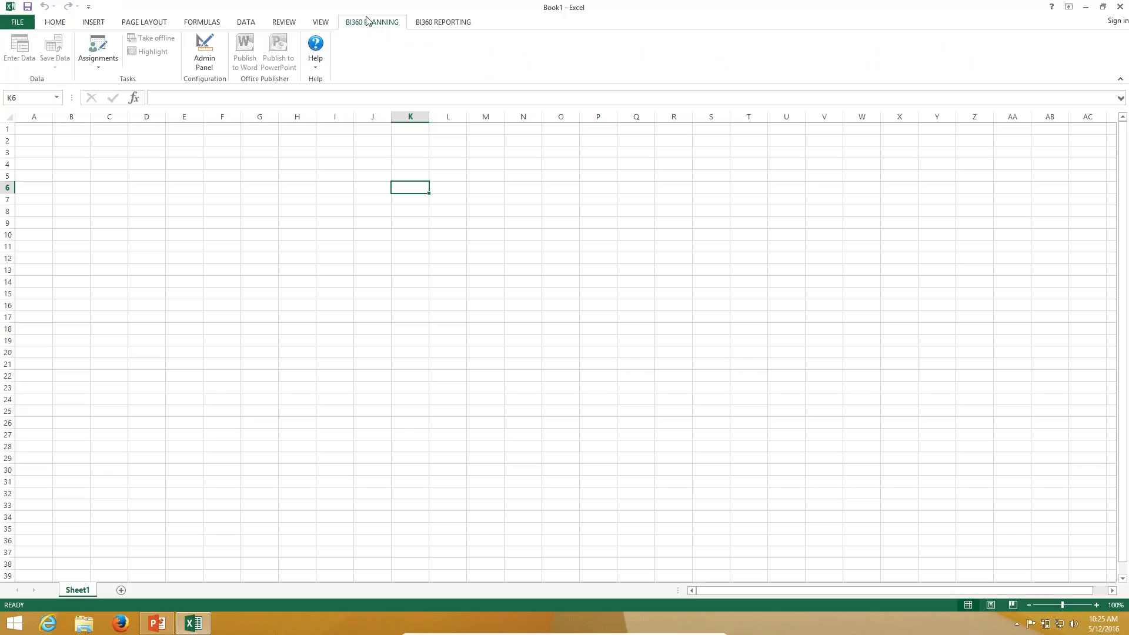
pyautogui.click(65, 23)
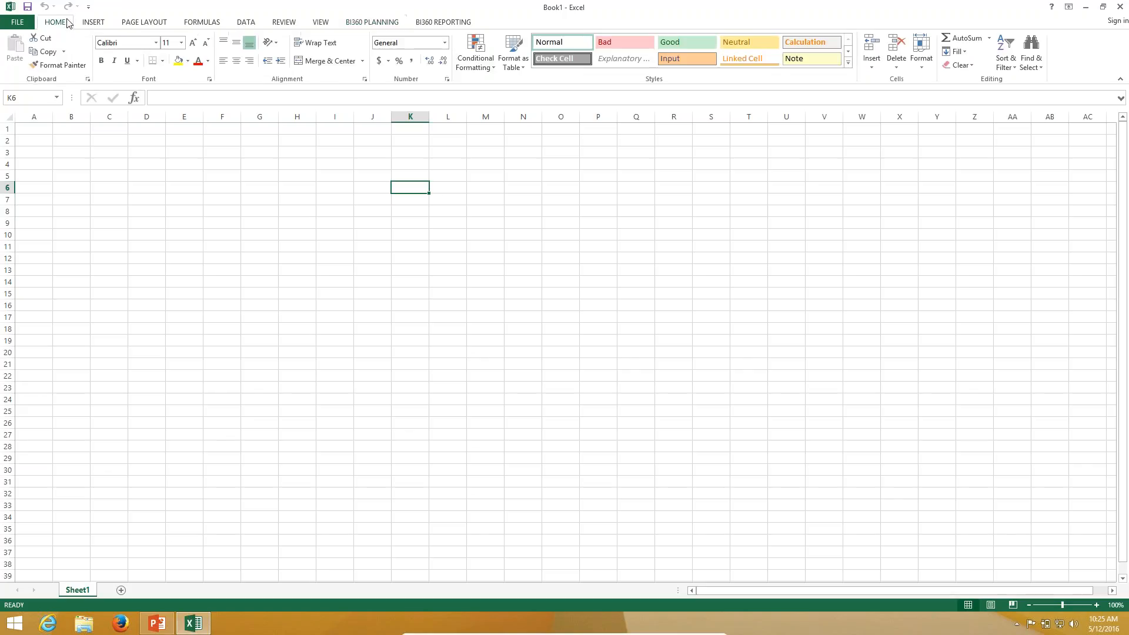
pyautogui.click(109, 22)
pyautogui.click(151, 23)
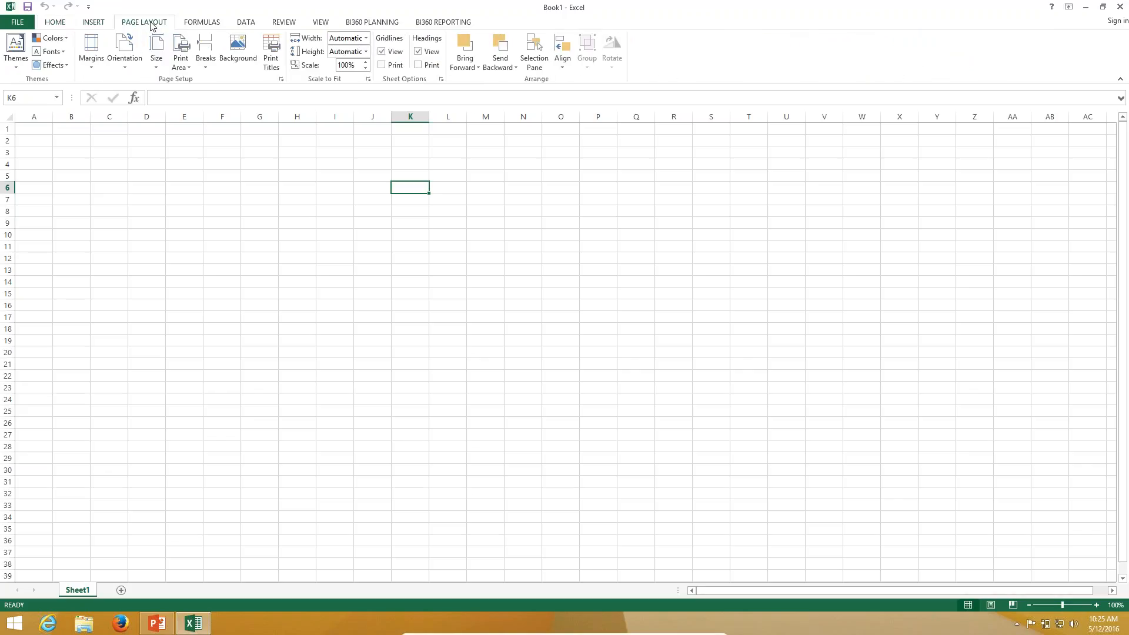
# Display the BI360 planning assignments, expand the Budgeting and Forecasting groups, and open the F01 - Profit and Loss Forecast template
pyautogui.click(391, 22)
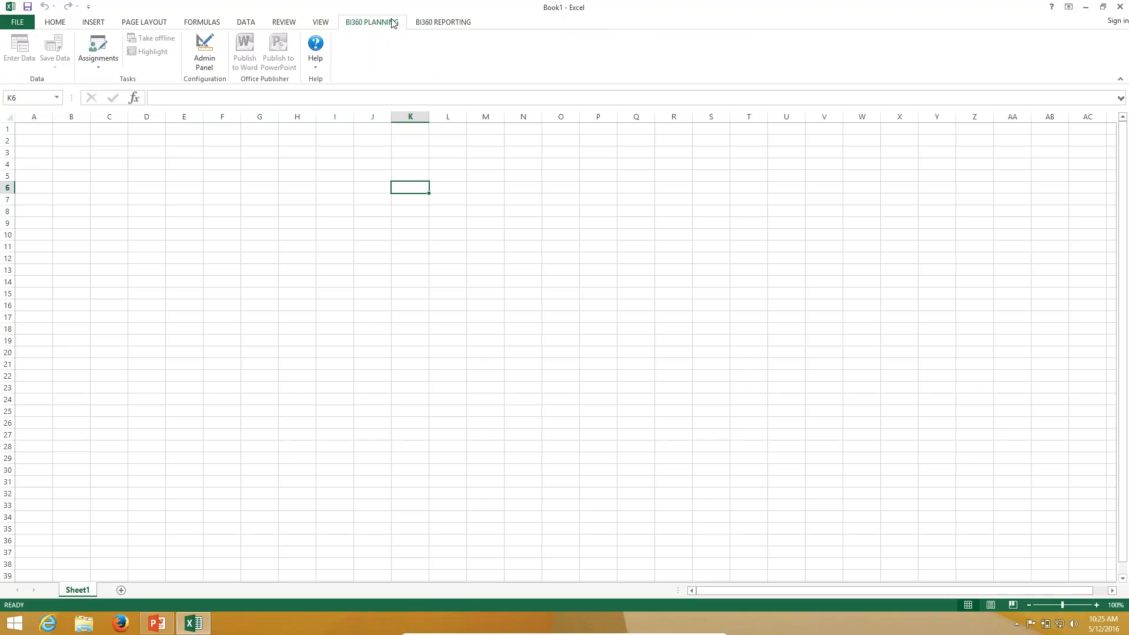
pyautogui.click(100, 39)
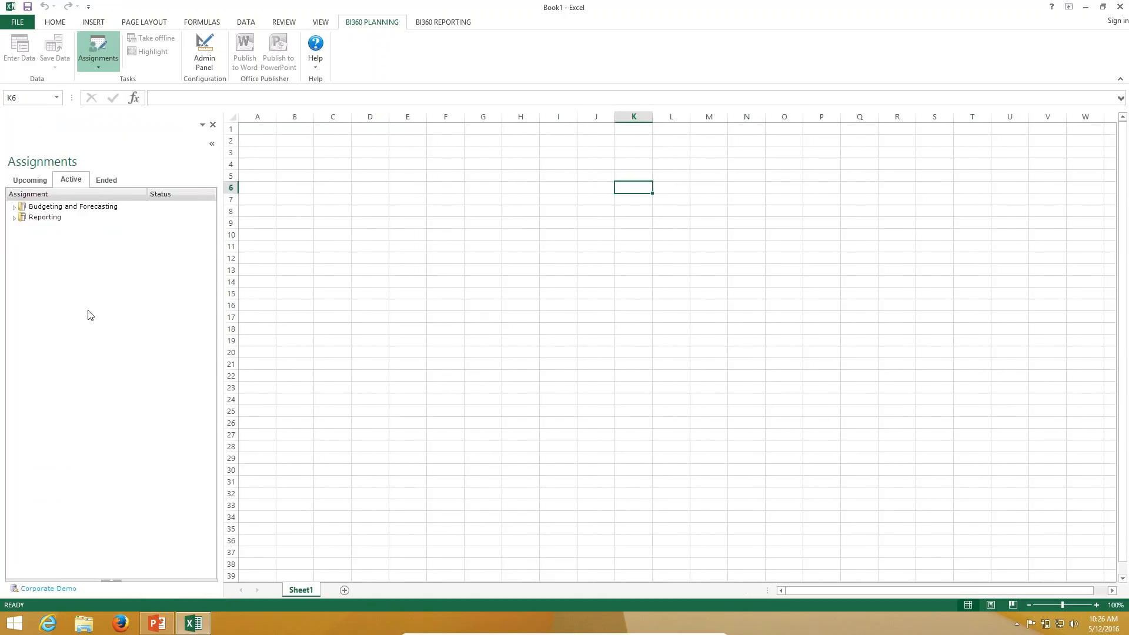
pyautogui.click(15, 207)
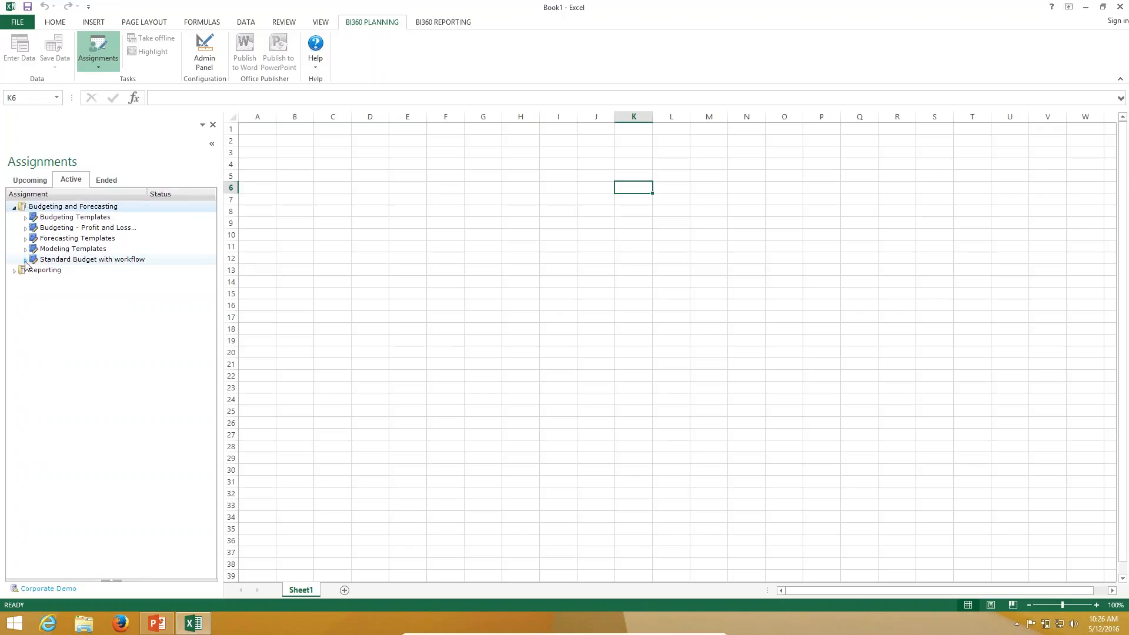
pyautogui.click(26, 260)
pyautogui.click(26, 248)
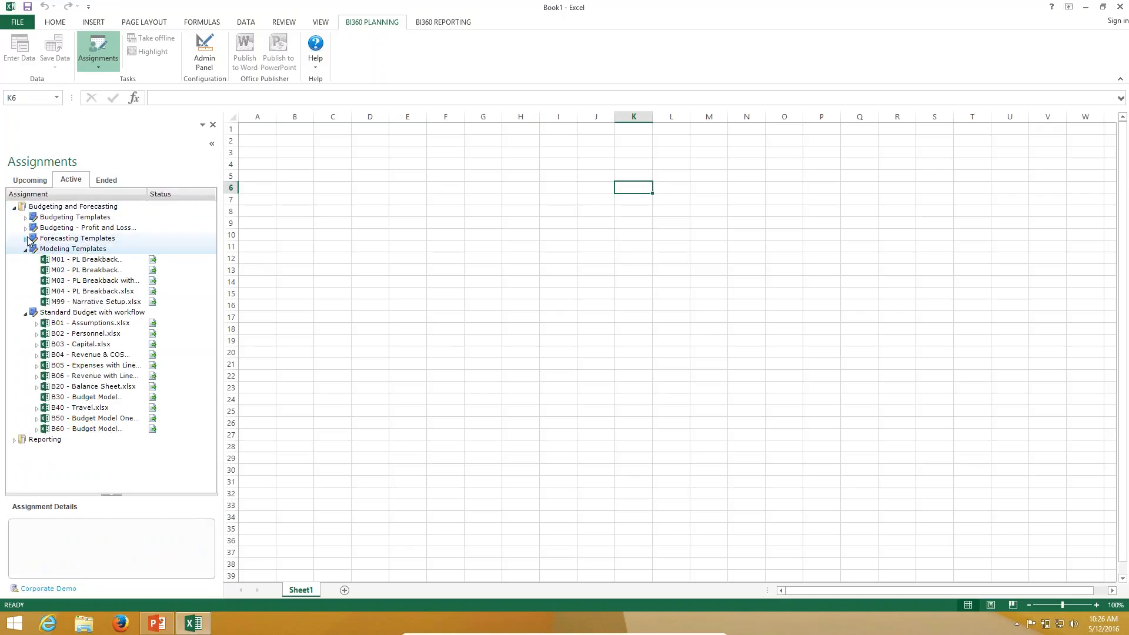
pyautogui.click(26, 239)
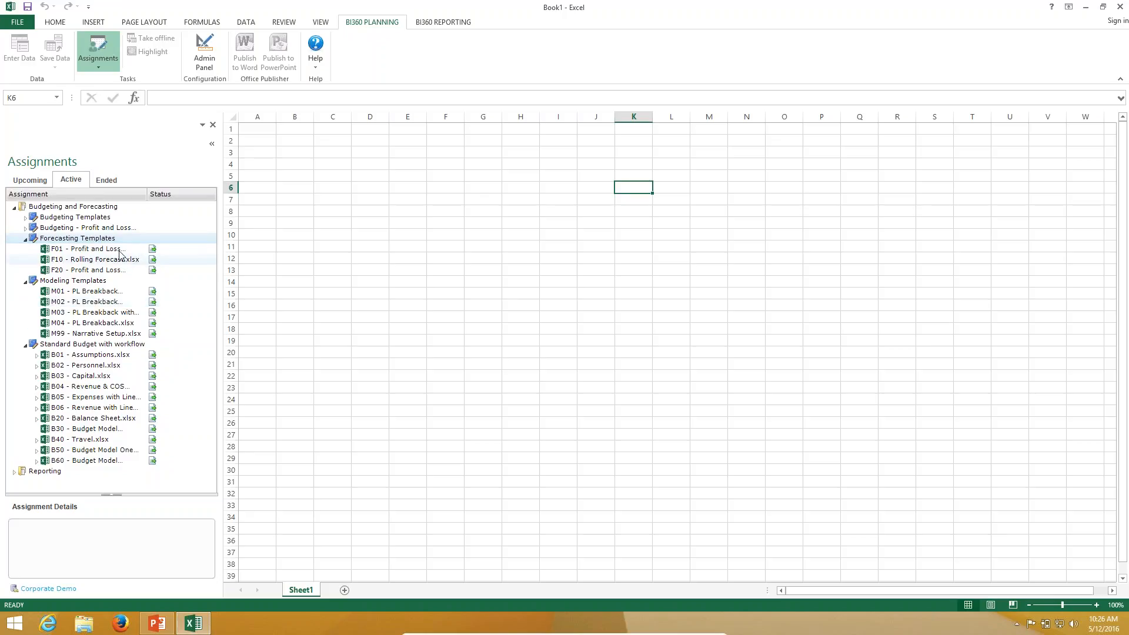
pyautogui.click(74, 250)
pyautogui.doubleClick(75, 251)
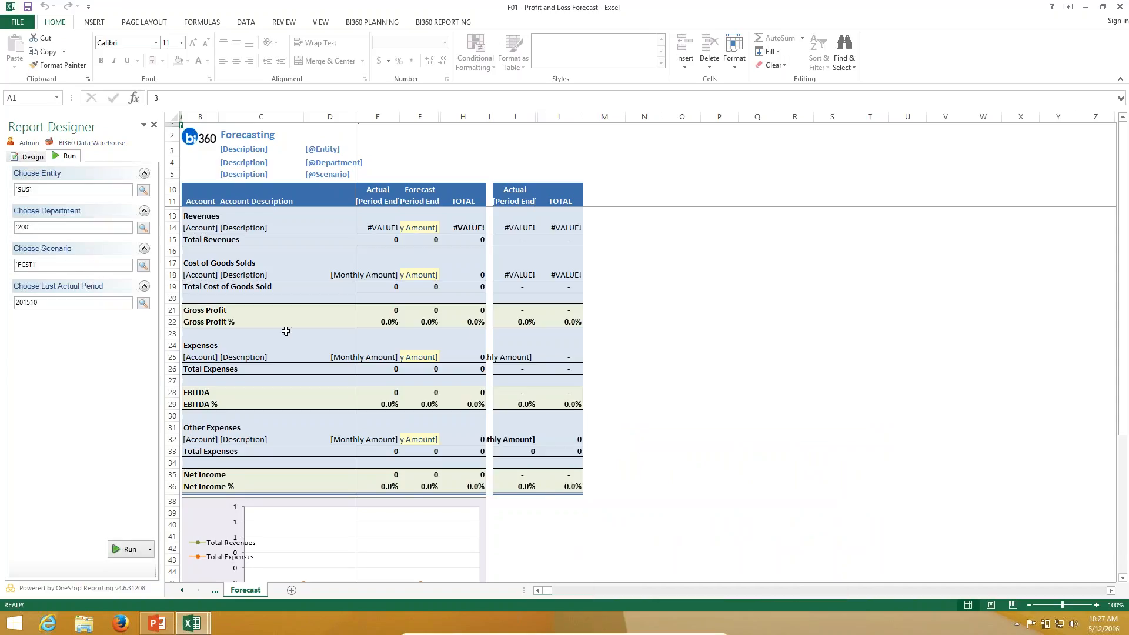
# Run the forecast for scenario FCST1 with last actual period 201509, and check its entity, department and scenario headings
pyautogui.click(143, 265)
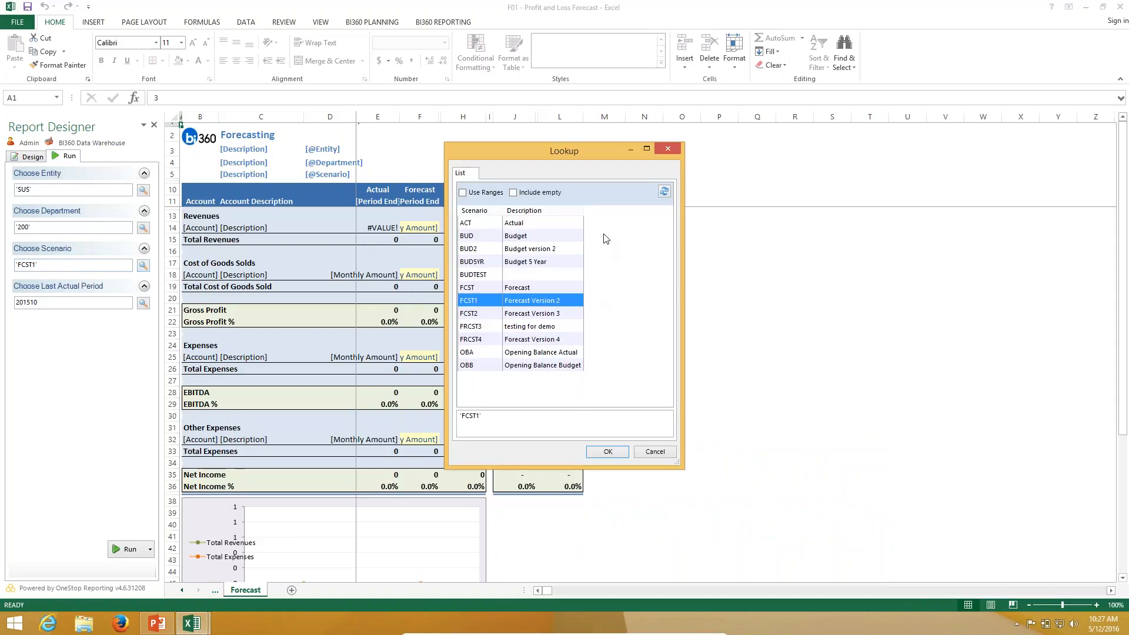
pyautogui.doubleClick(494, 301)
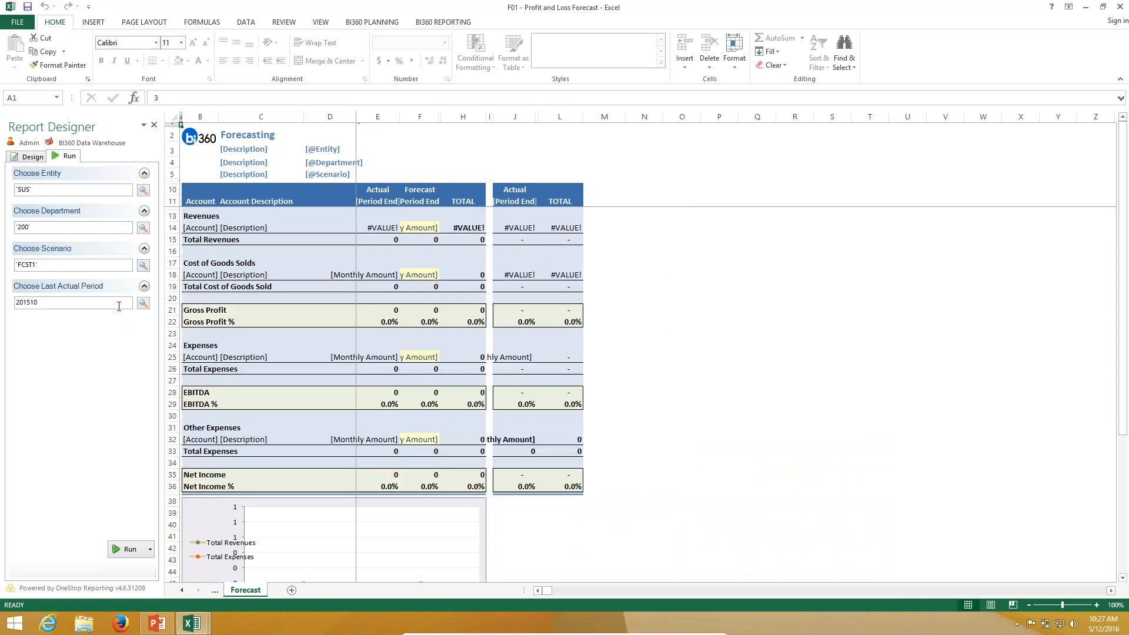
pyautogui.click(143, 303)
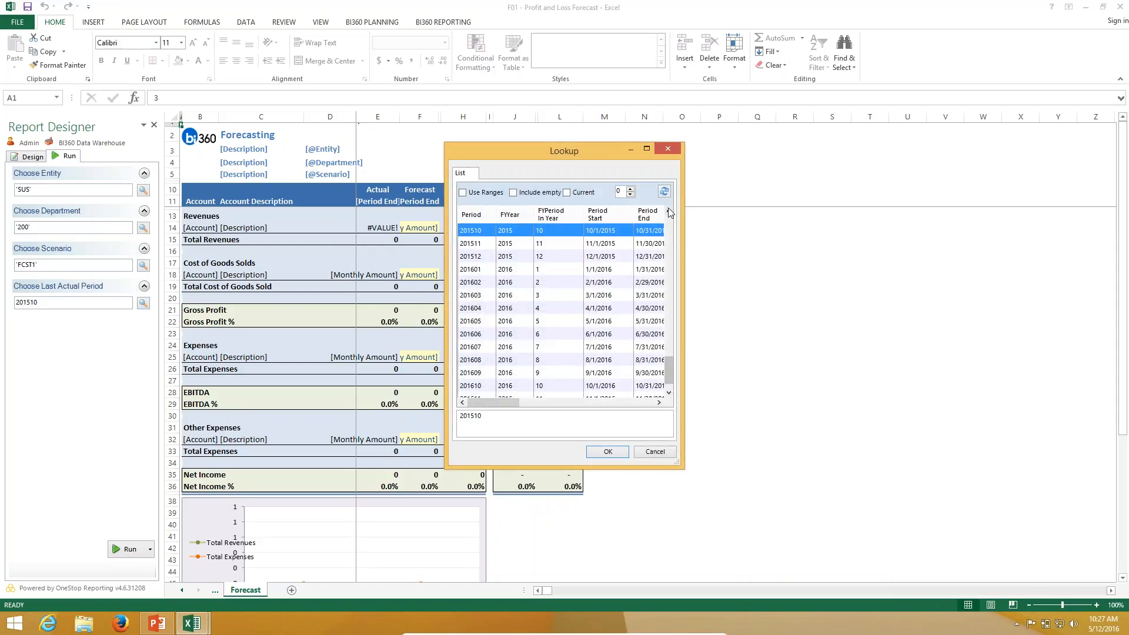
pyautogui.click(668, 212)
pyautogui.click(525, 234)
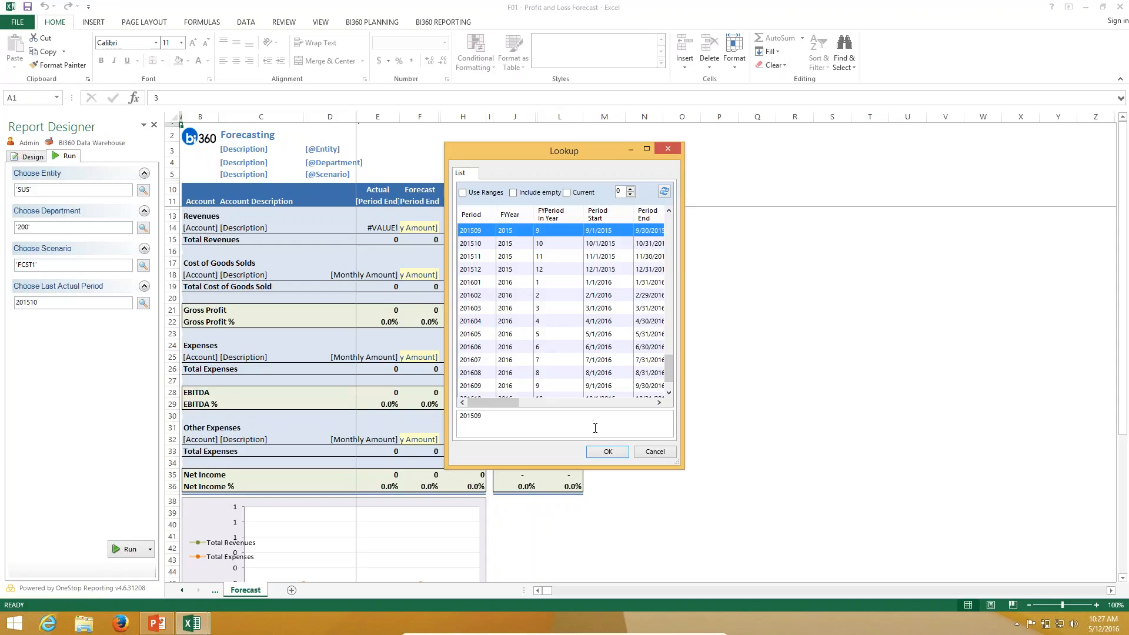
pyautogui.click(606, 452)
pyautogui.click(125, 548)
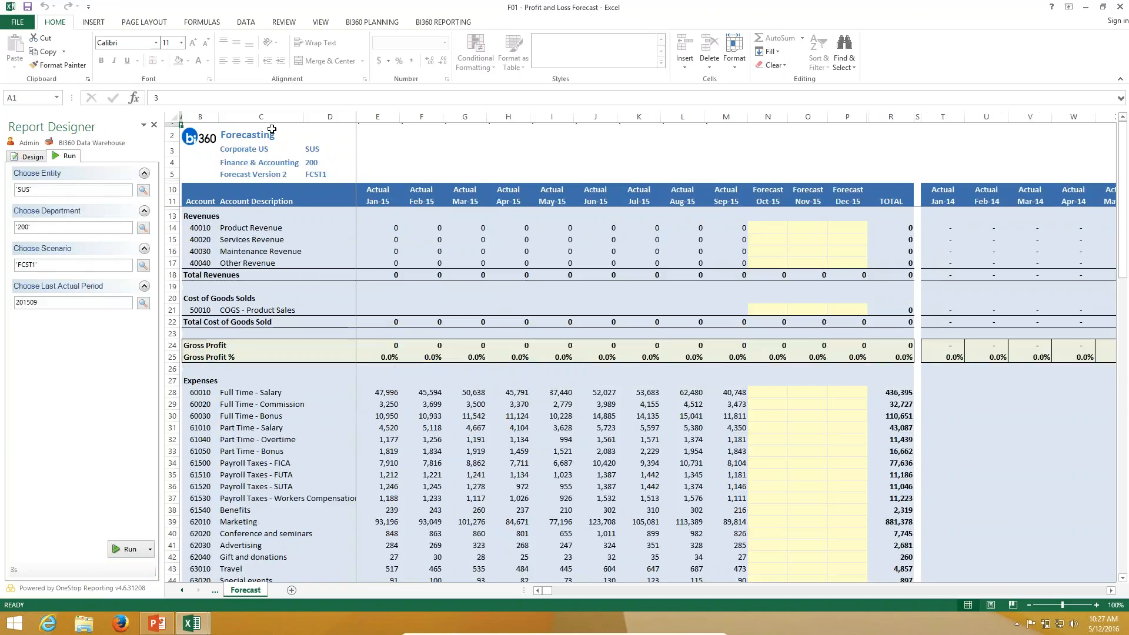
pyautogui.click(238, 150)
pyautogui.click(259, 165)
pyautogui.click(240, 172)
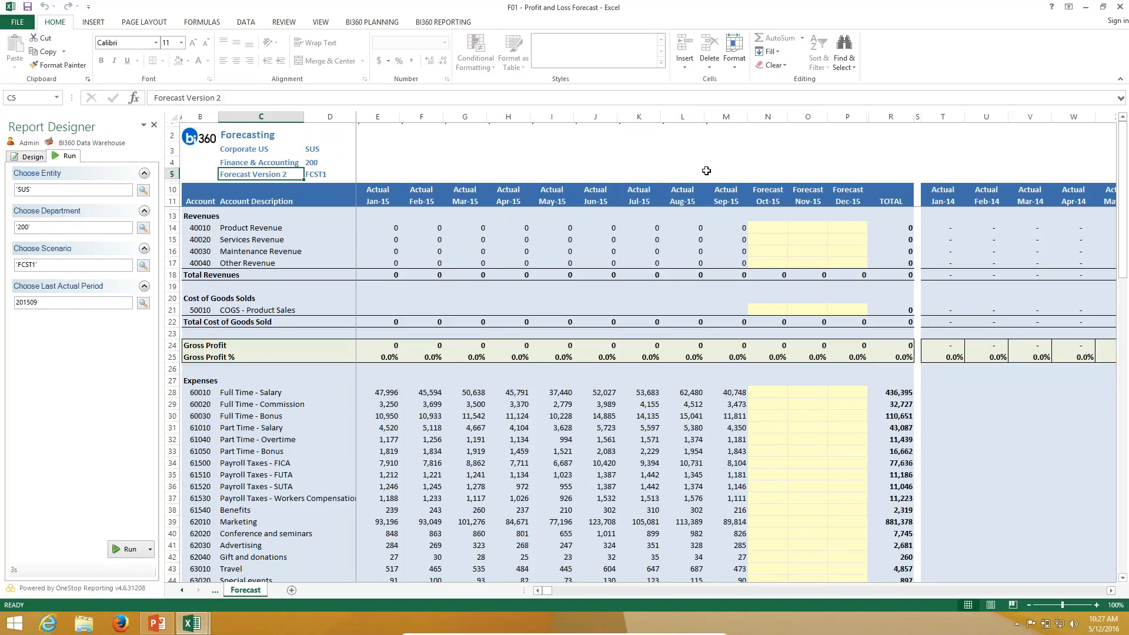
# Rerun the forecast for department 300, Sales & Marketing, and close the Report Designer pane
pyautogui.click(143, 228)
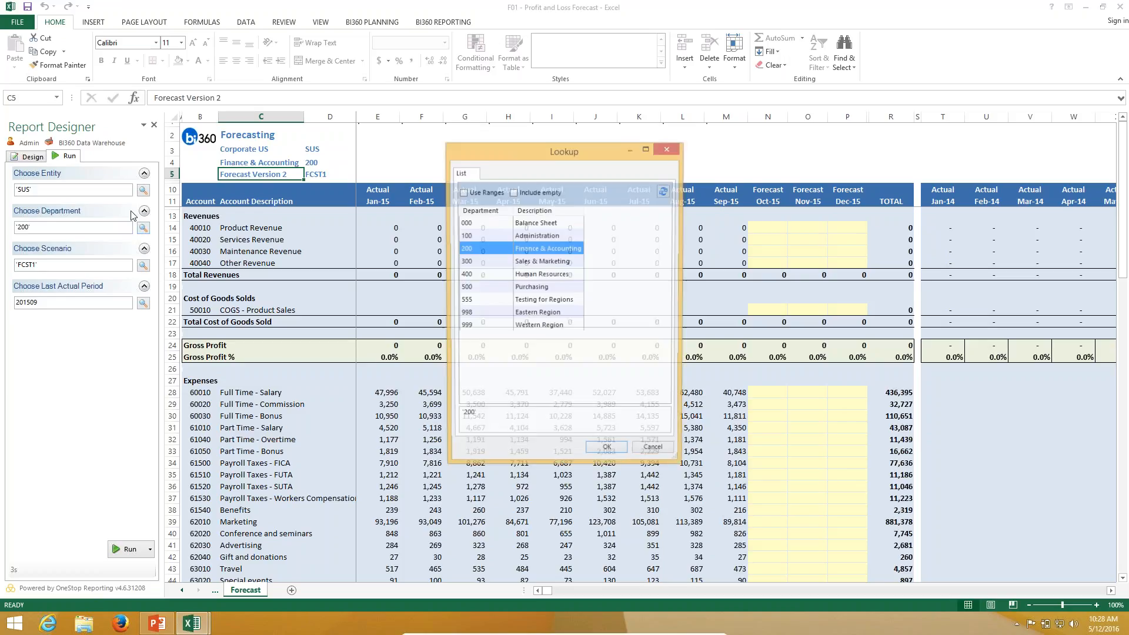
pyautogui.click(518, 262)
pyautogui.click(606, 452)
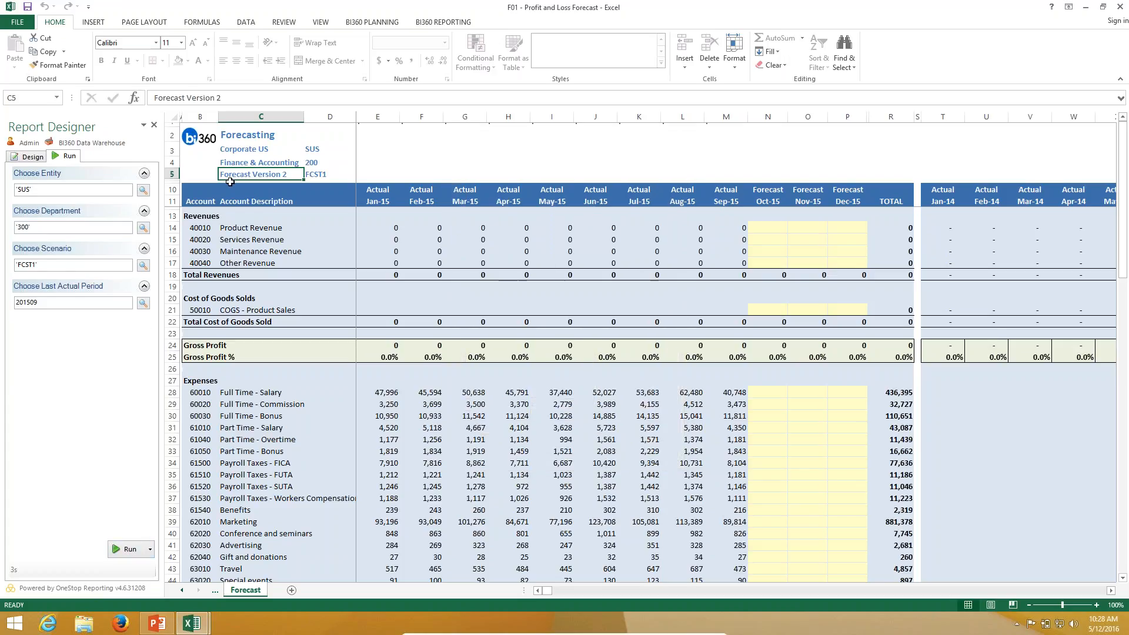
pyautogui.click(127, 549)
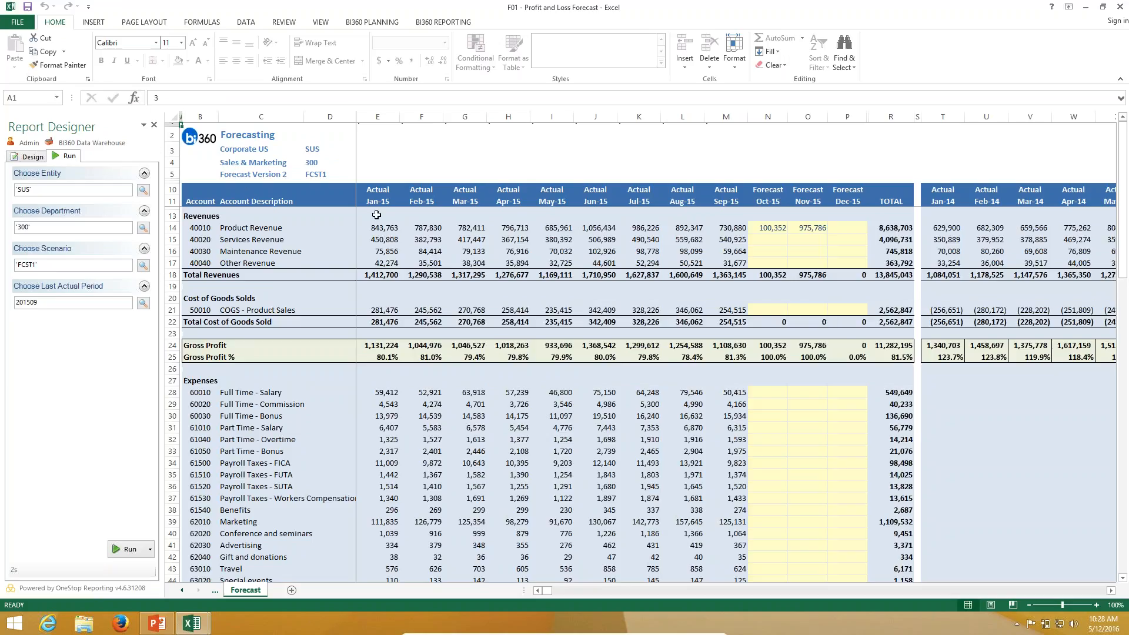
pyautogui.click(155, 126)
# Look over the October to December forecast cells and set the Oct-15 Product Revenue forecast to 120,000
pyautogui.moveTo(602, 233); pyautogui.dragTo(676, 248)
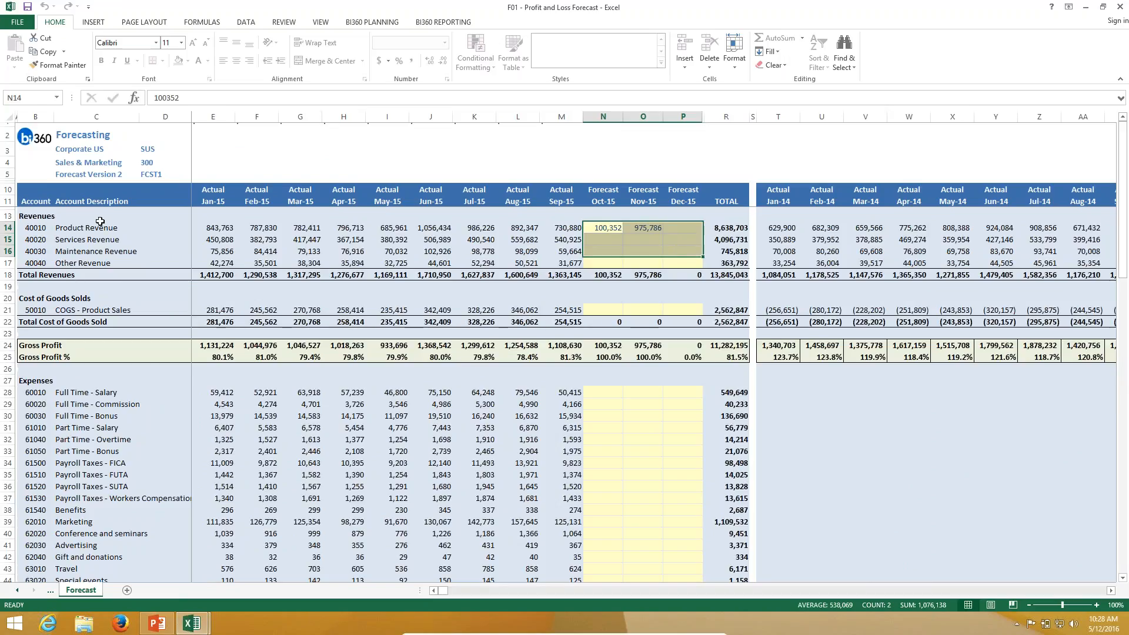
pyautogui.scroll(-2, 683, 422)
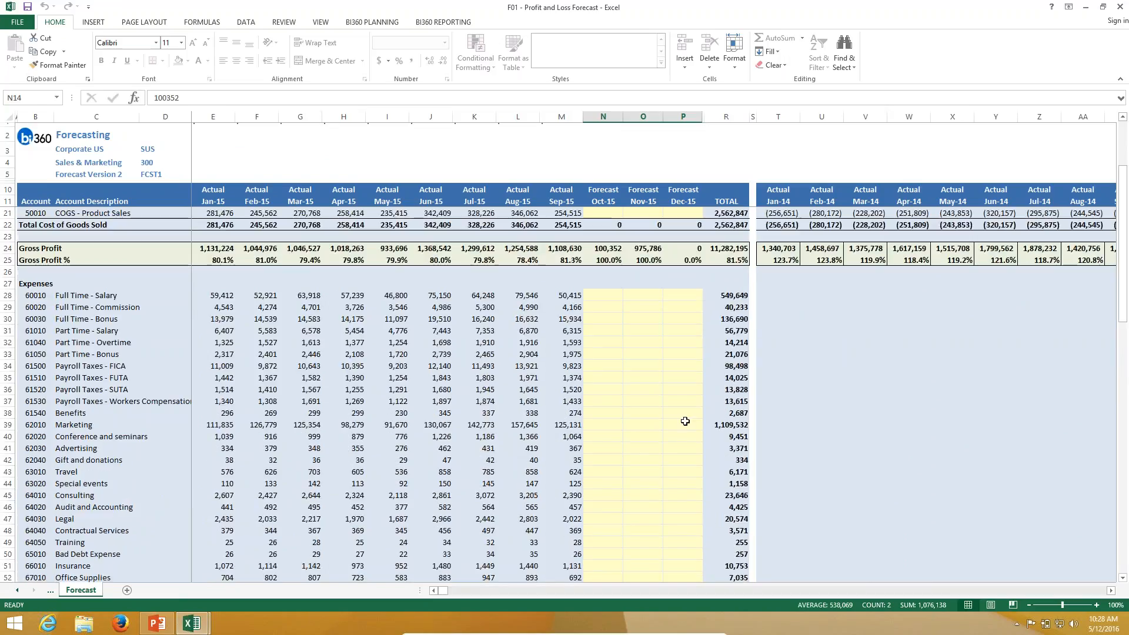
pyautogui.scroll(2, 685, 421)
pyautogui.click(599, 228)
pyautogui.write('120,00')
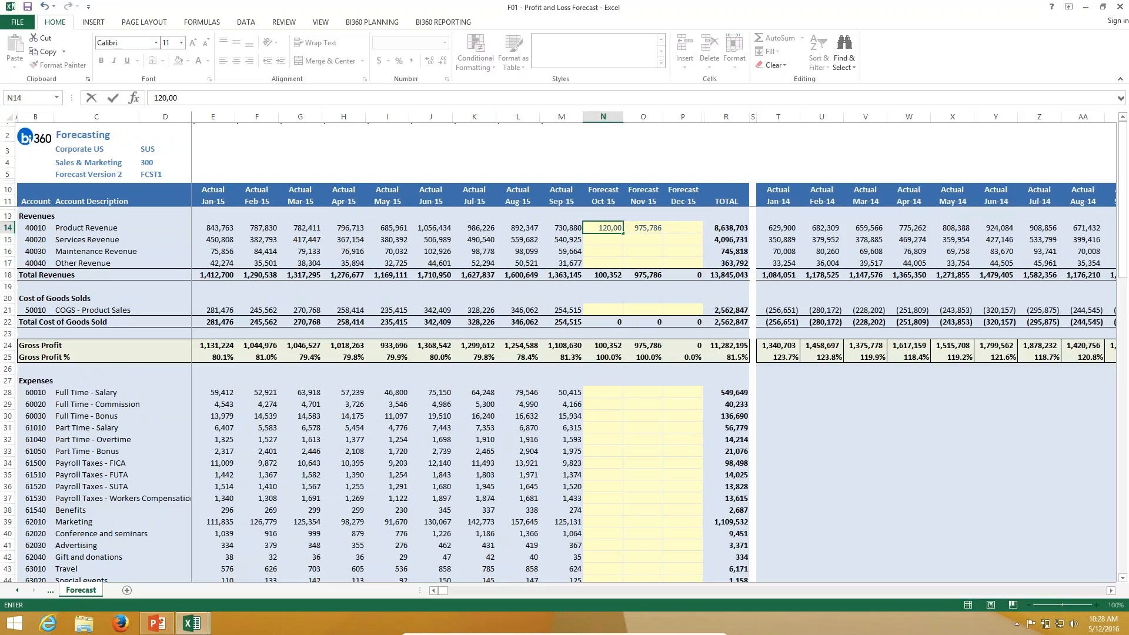
pyautogui.write('-')
pyautogui.press('BackSpace')
pyautogui.write('0')
pyautogui.press('Tab')
# Forecast Nov-15 Product Revenue as the average of the Jan-14 to Dec-14 actuals multiplied by 1.2
pyautogui.write('=aver')
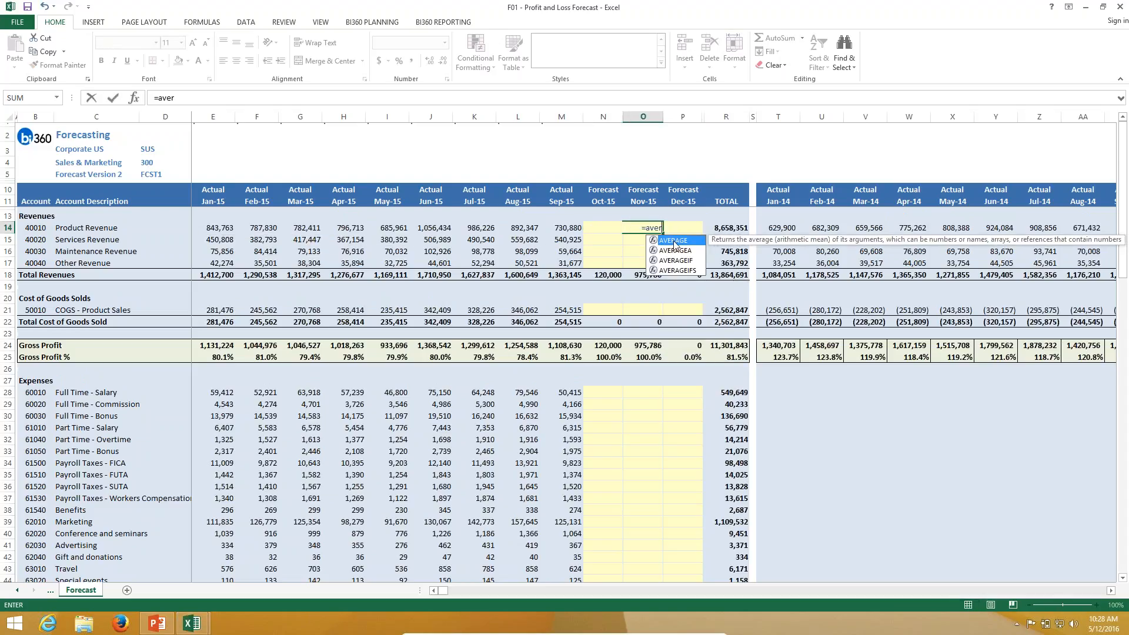
pyautogui.doubleClick(683, 242)
pyautogui.moveTo(783, 228); pyautogui.dragTo(1041, 229)
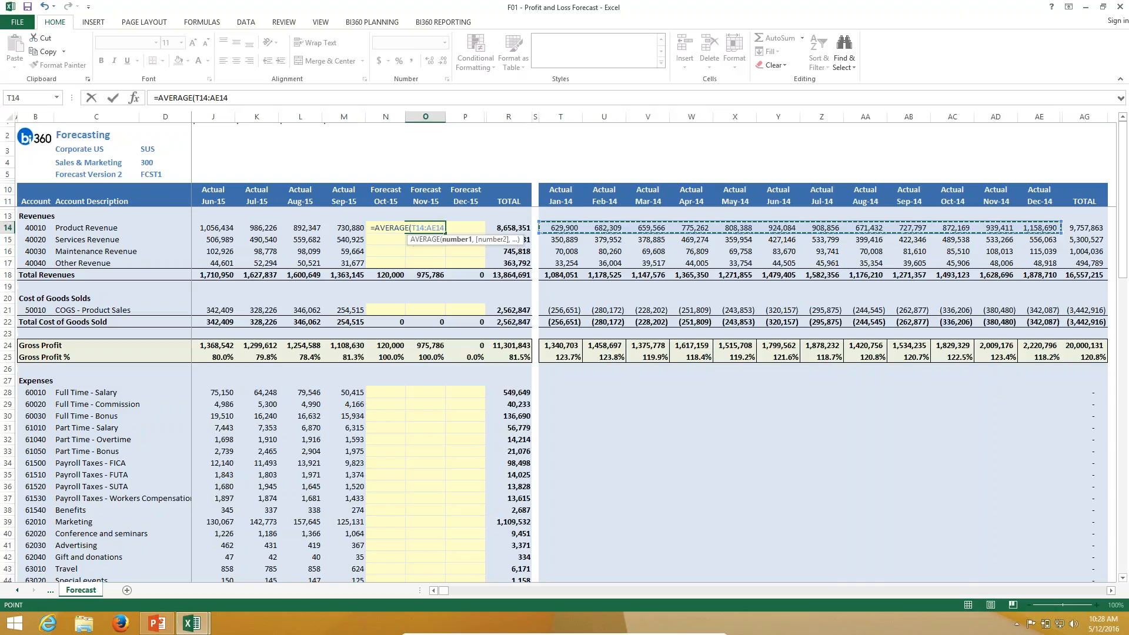
pyautogui.click(245, 100)
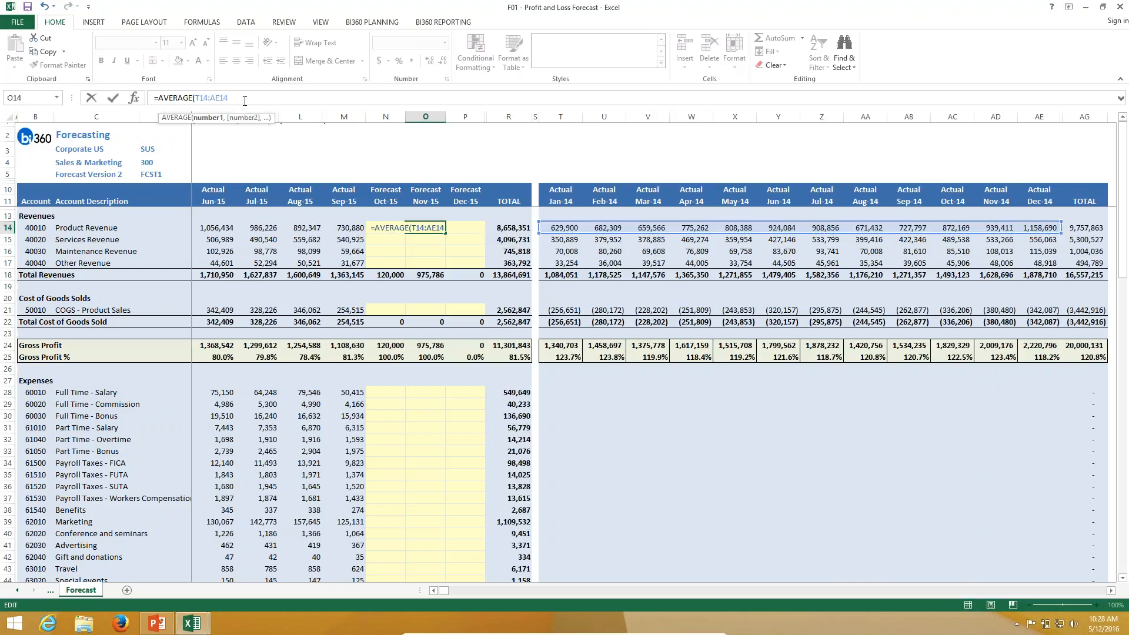
pyautogui.write(')*1.')
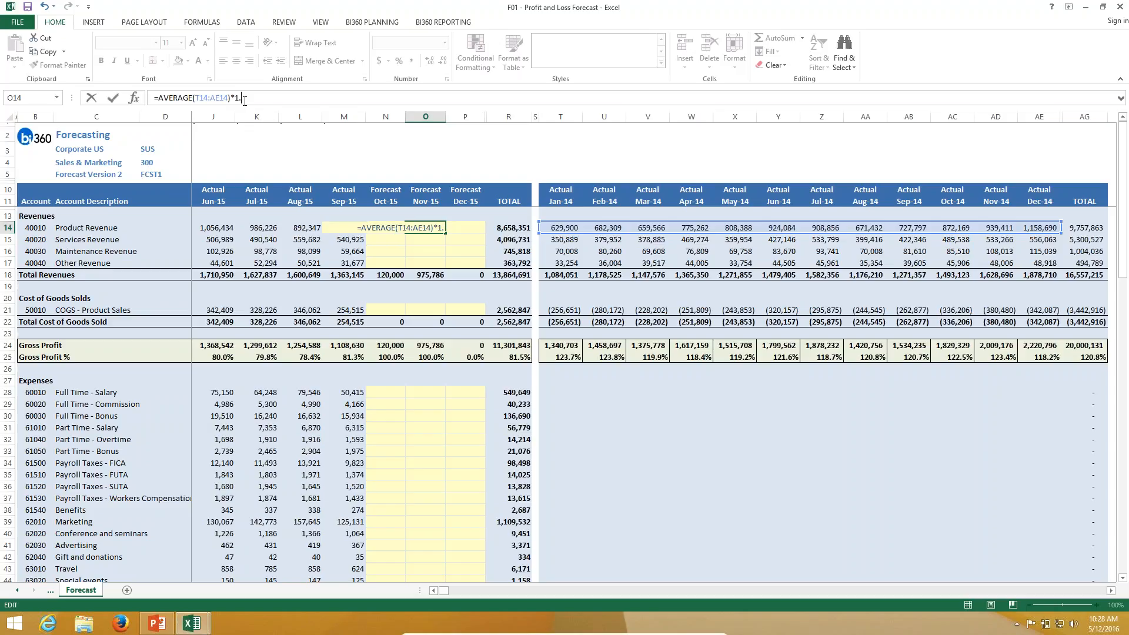
pyautogui.write('2')
pyautogui.press('Return')
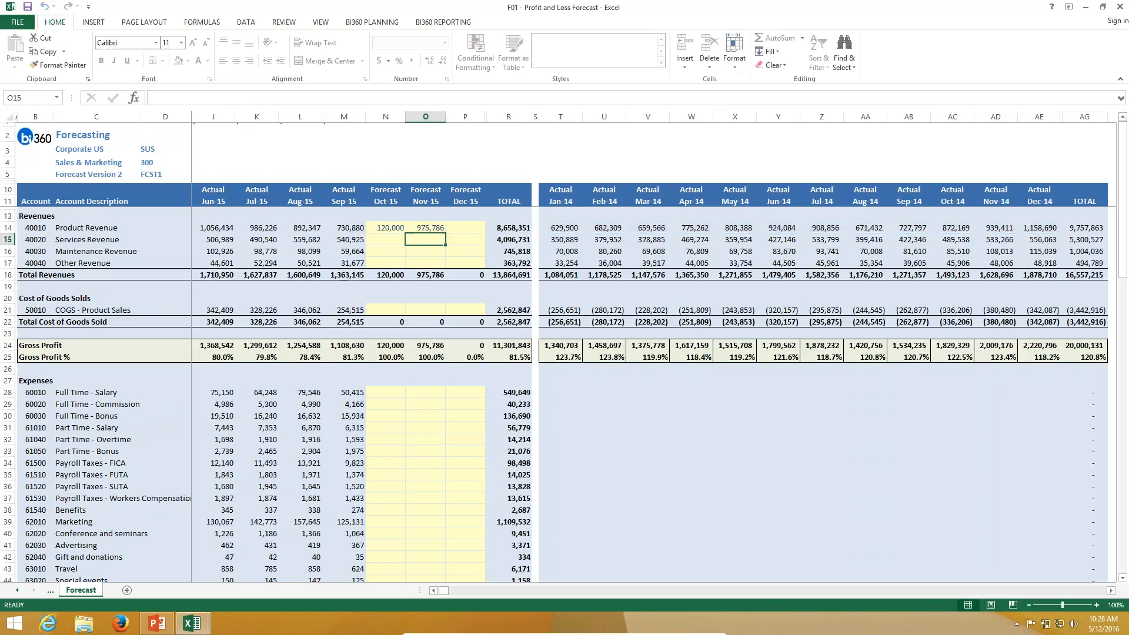
# Save the current sheet's forecast data to the BI360 database and dismiss the completion message
pyautogui.click(351, 22)
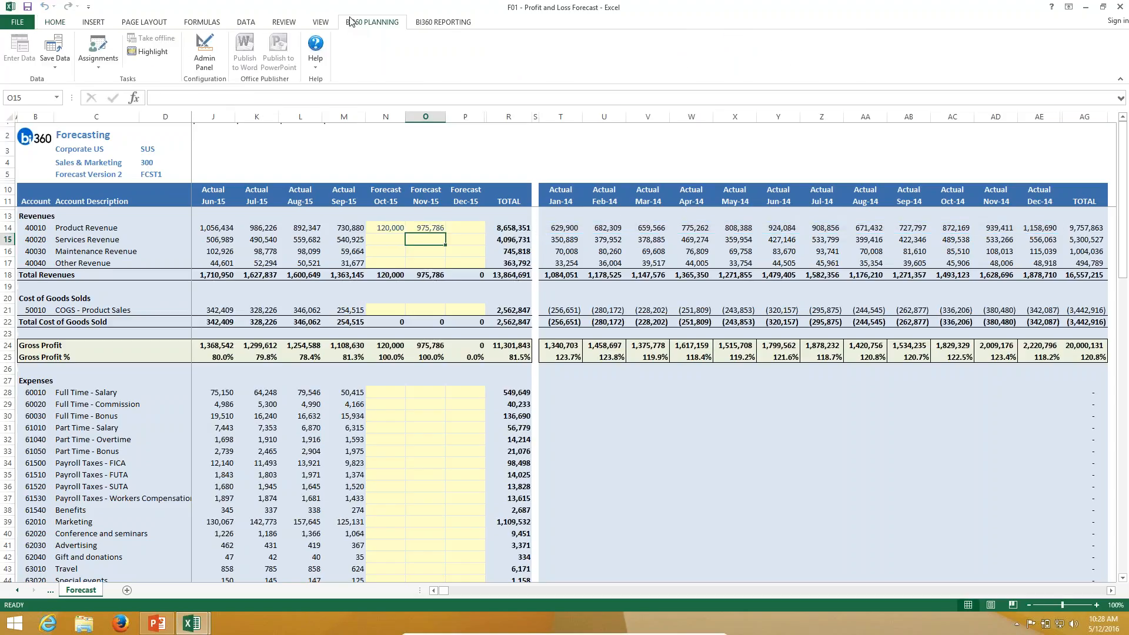
pyautogui.click(55, 64)
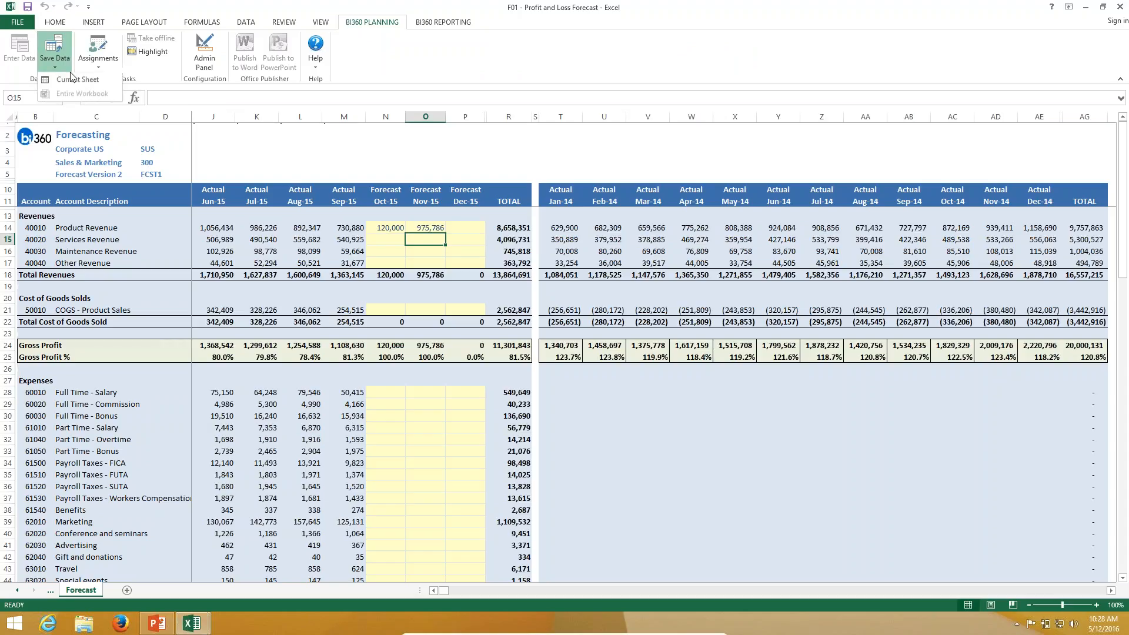
pyautogui.click(78, 84)
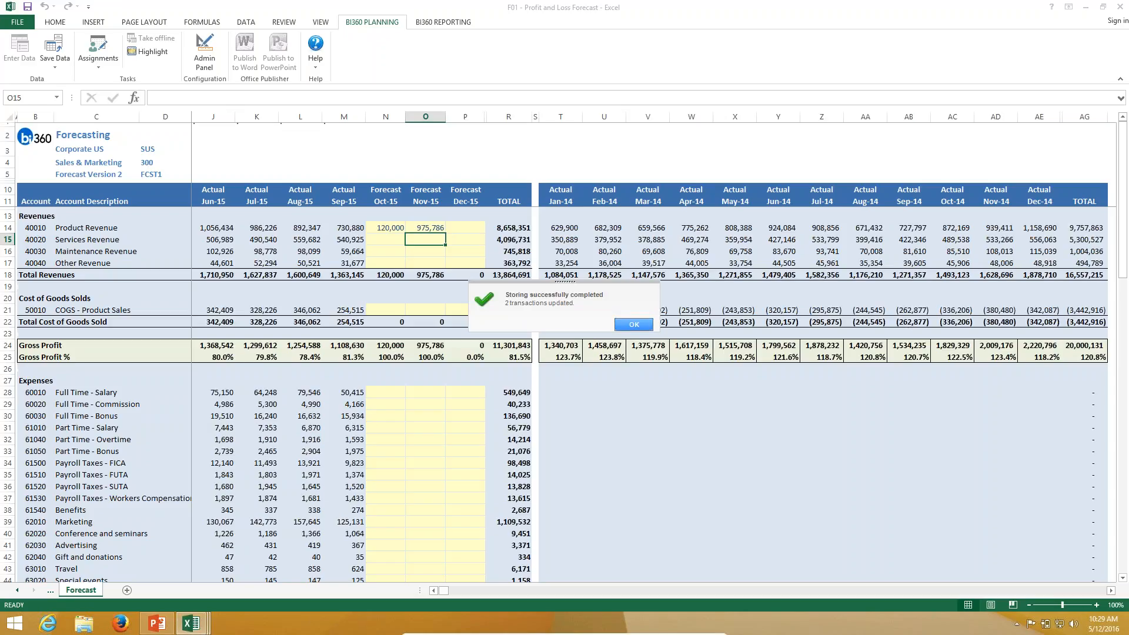
pyautogui.click(634, 327)
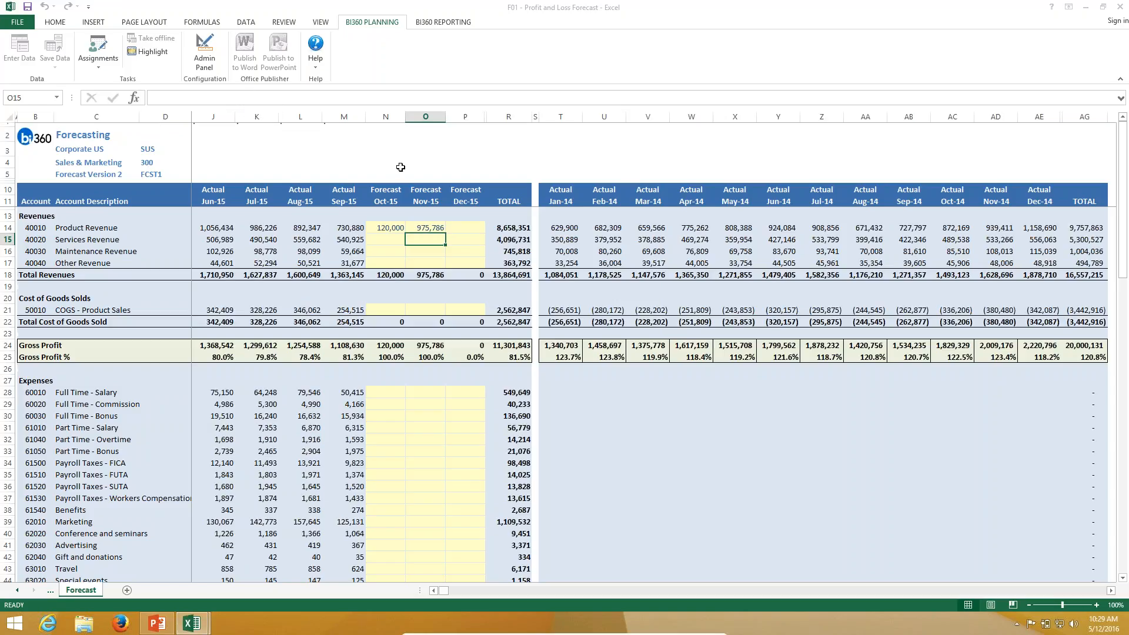
# Reopen the Report Designer and rerun the forecast with the last actual period set to 201510
pyautogui.click(422, 162)
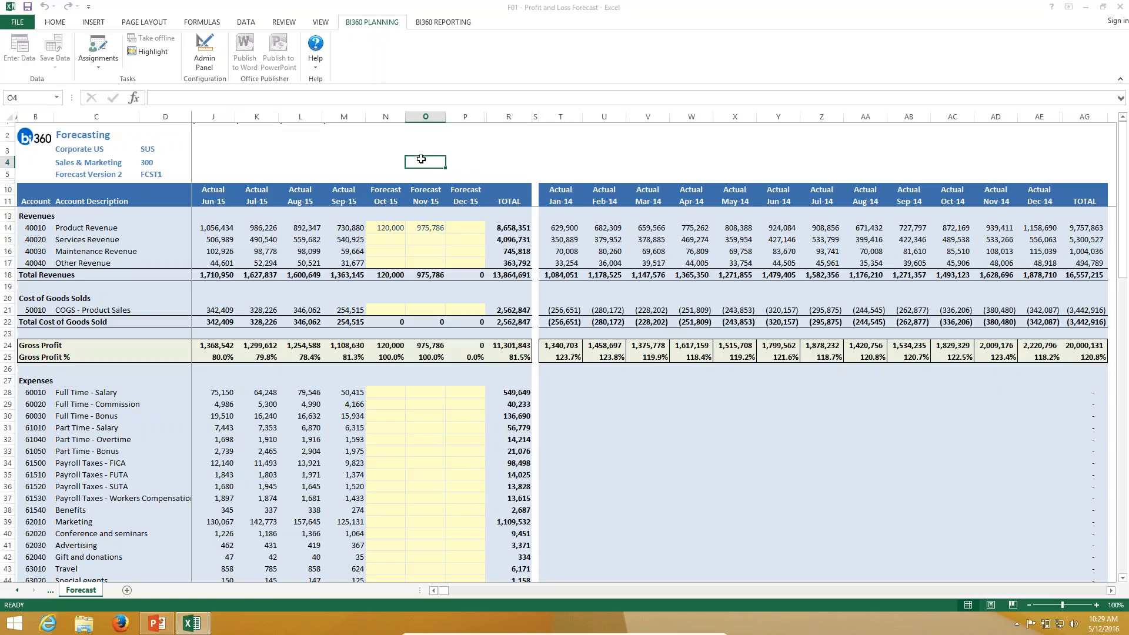
pyautogui.click(385, 141)
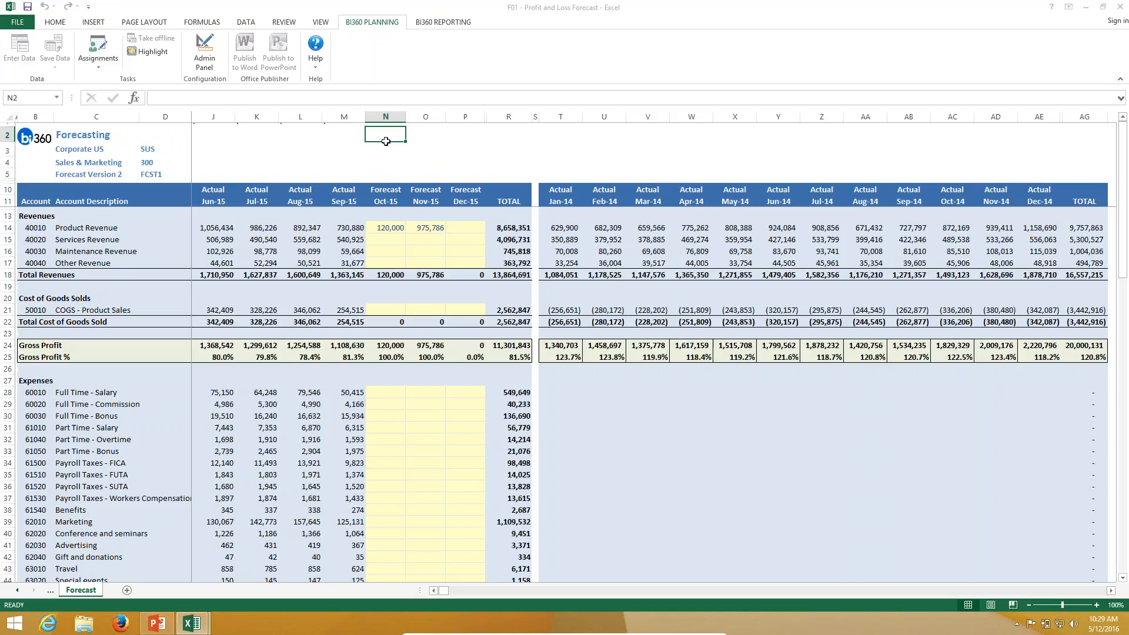
pyautogui.moveTo(386, 141); pyautogui.dragTo(386, 177)
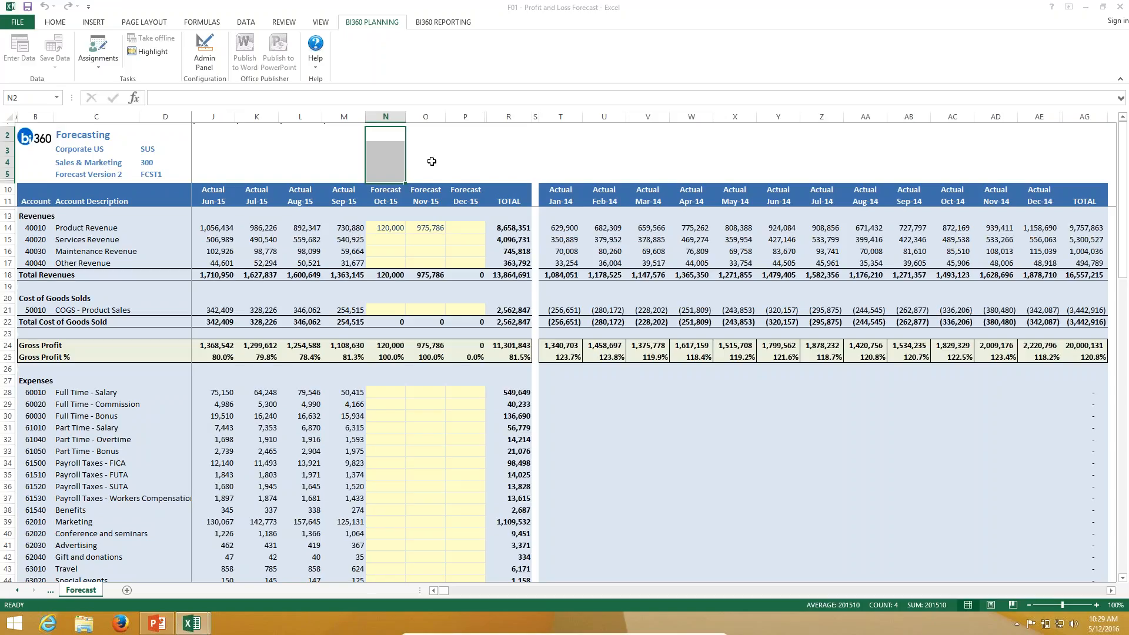
pyautogui.click(423, 26)
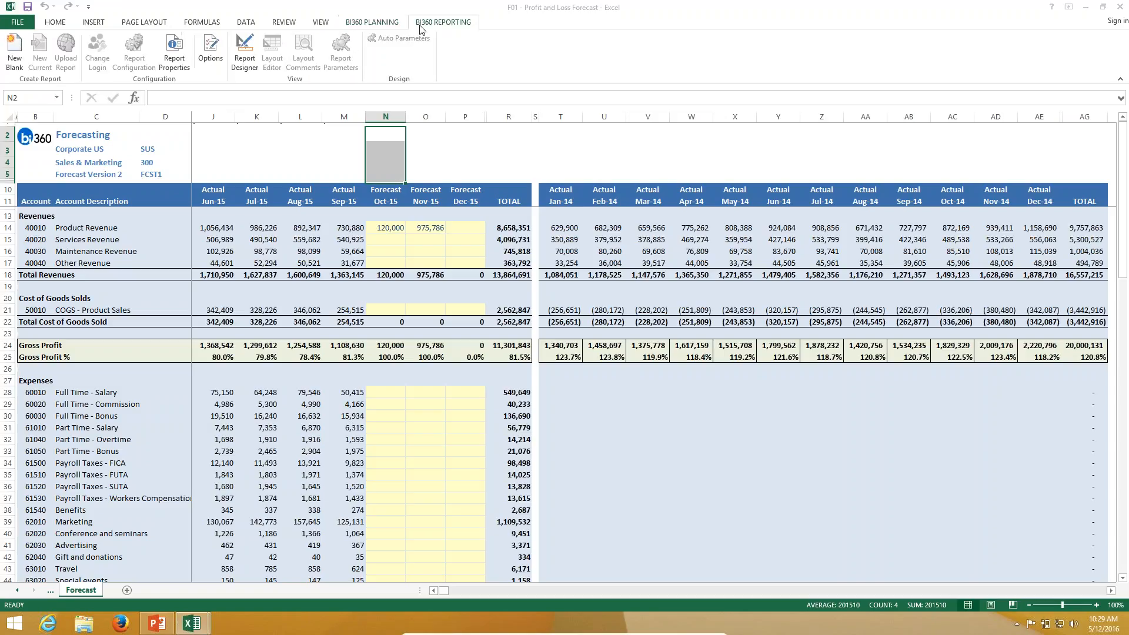
pyautogui.click(245, 51)
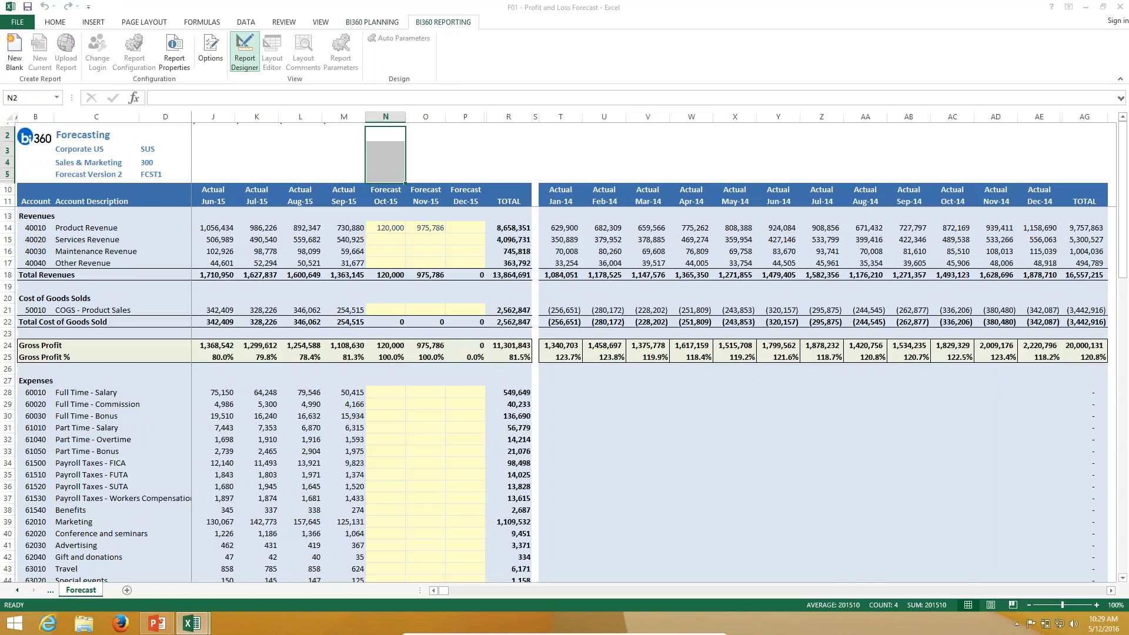
pyautogui.click(37, 302)
pyautogui.press('BackSpace')
pyautogui.press('BackSpace')
pyautogui.write('10')
pyautogui.click(126, 549)
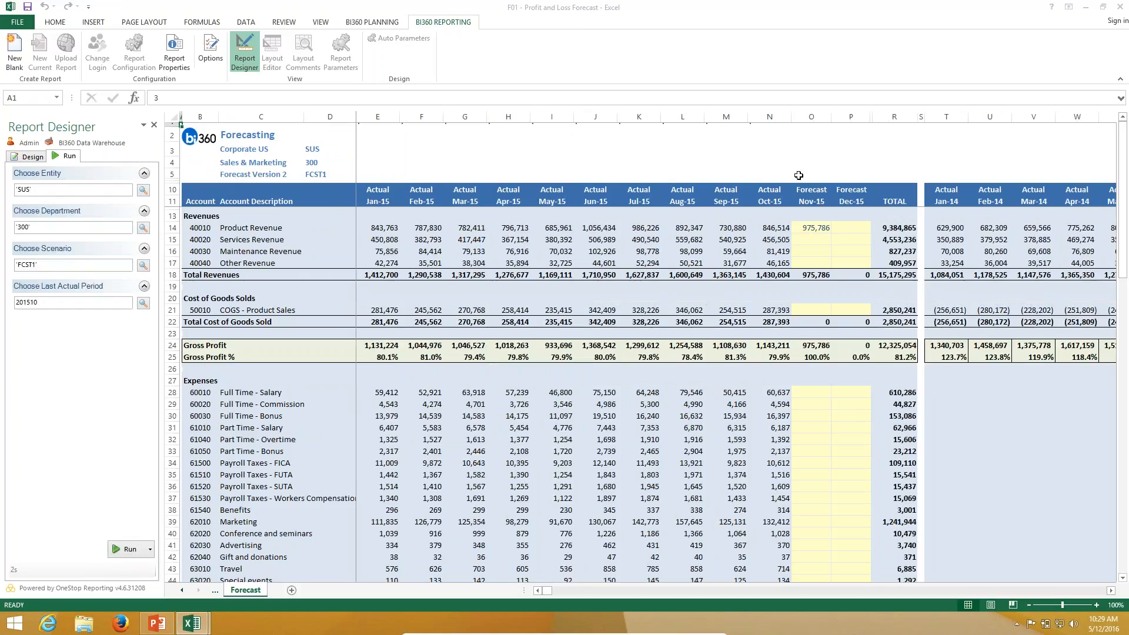
# Set the Nov-15 Product Revenue forecast to 1,000,000 and show the planning assignments in place of the Report Designer pane
pyautogui.click(822, 231)
pyautogui.write('1,000,000')
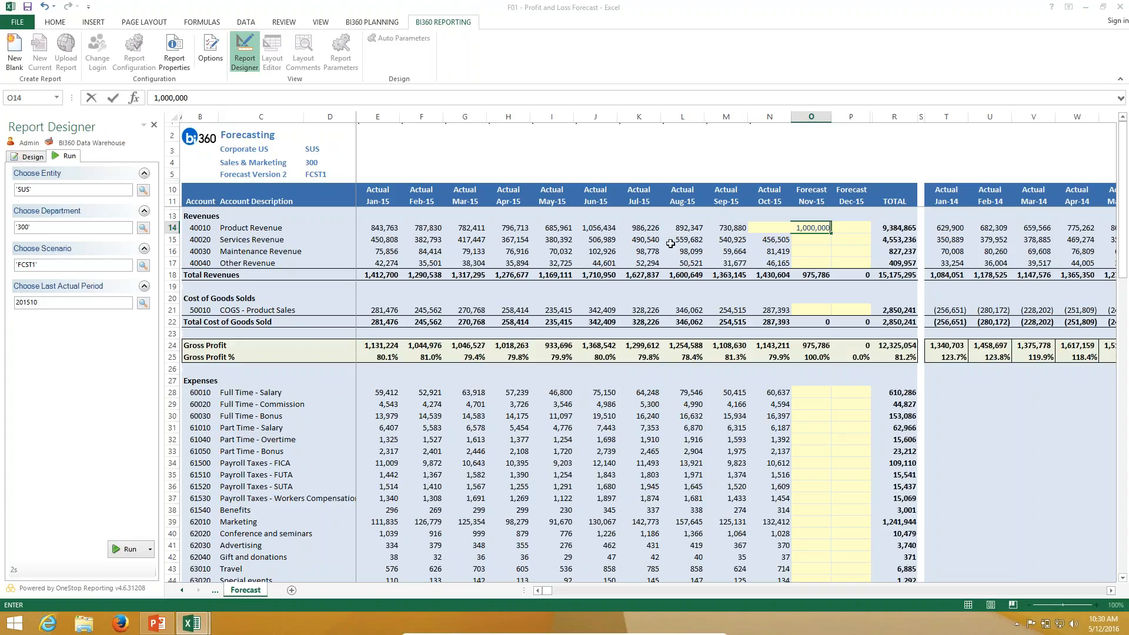
pyautogui.click(373, 24)
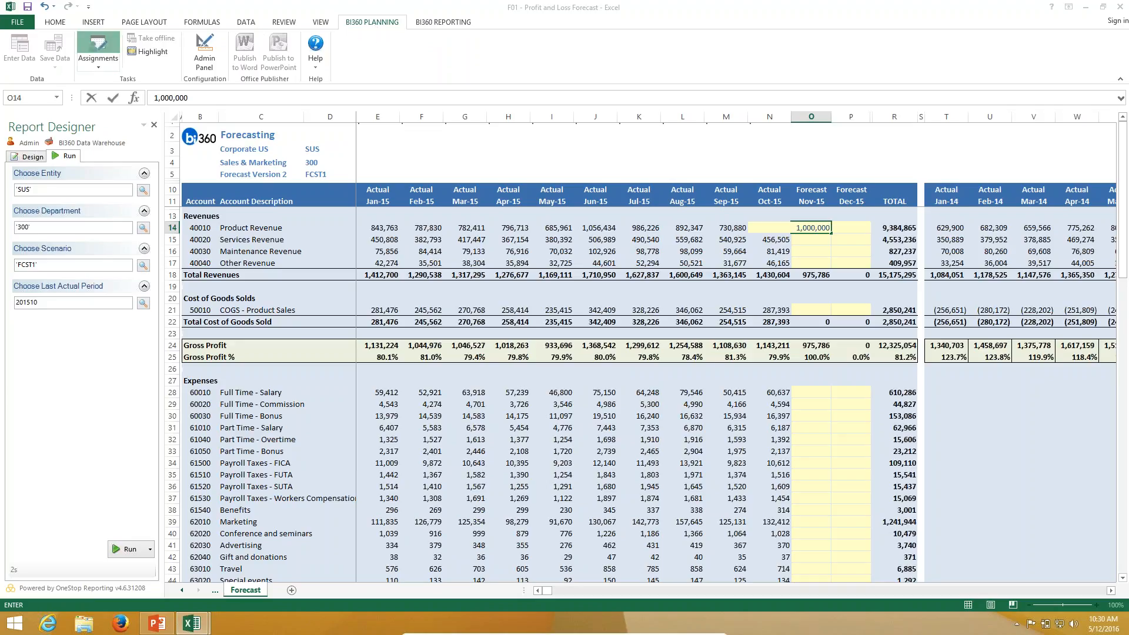
pyautogui.click(98, 50)
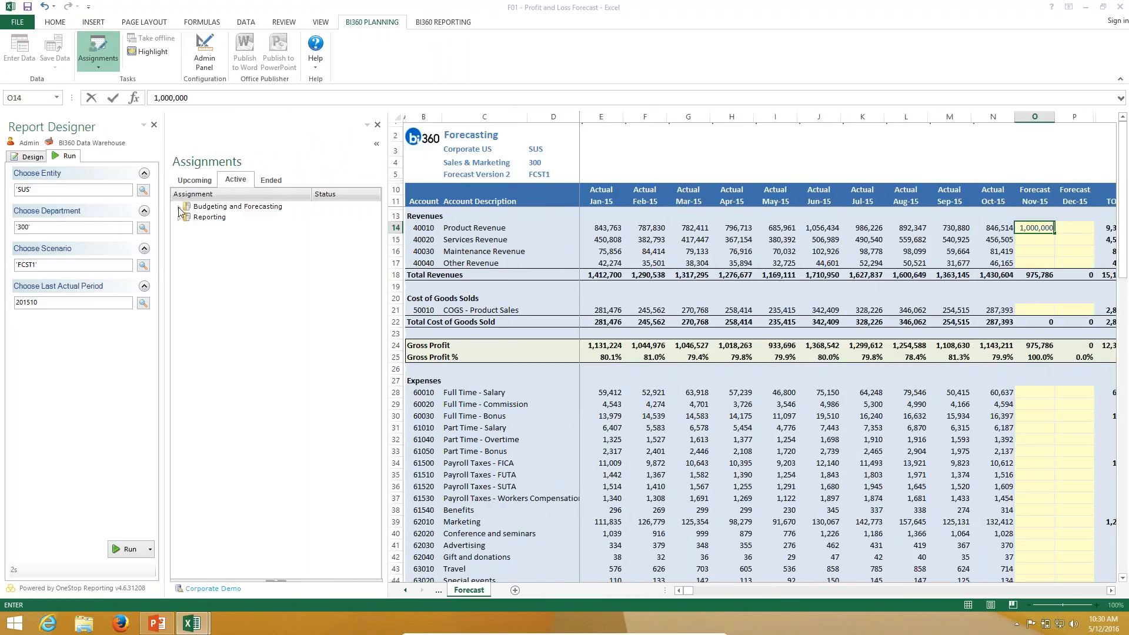
pyautogui.click(154, 128)
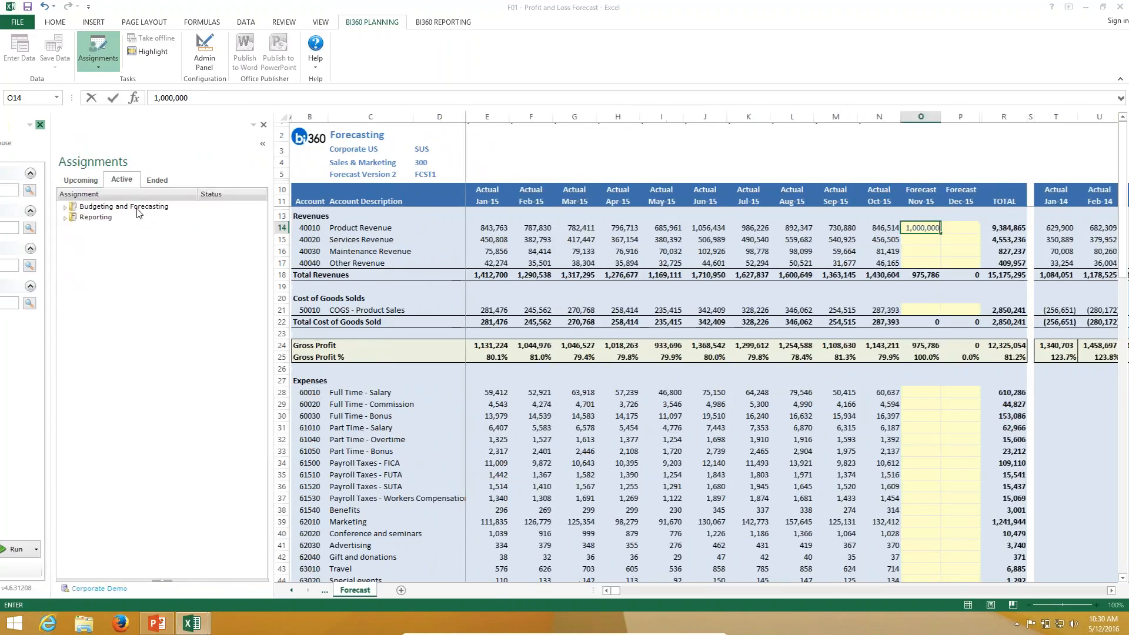
pyautogui.click(481, 175)
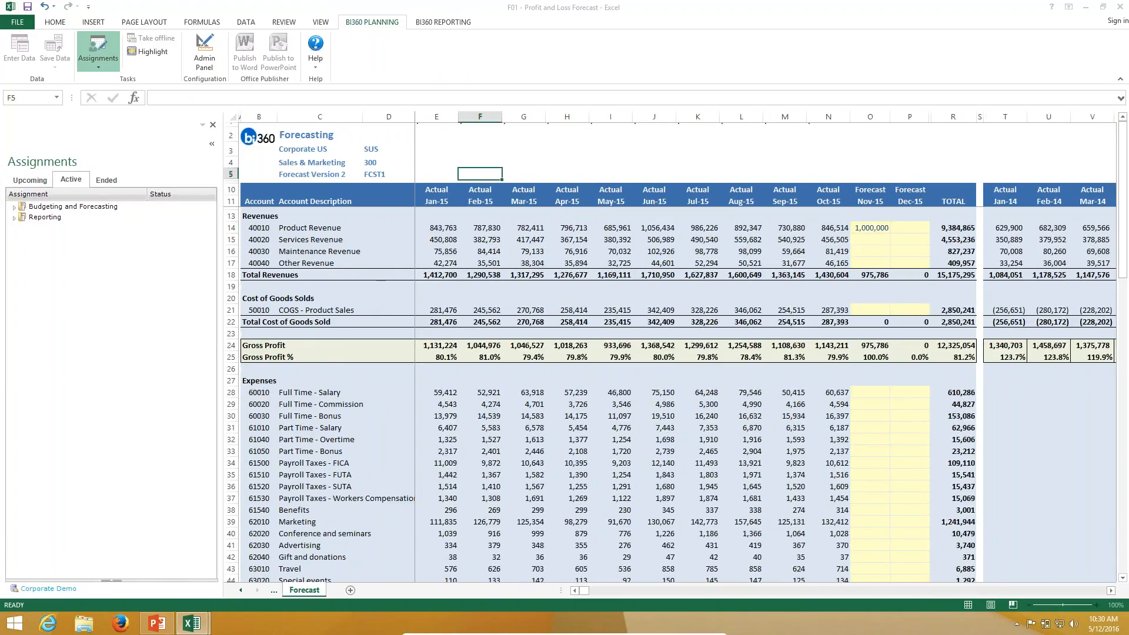
# Expand the Budgeting and Forecasting assignments to the Budgeting Templates and open B01 - Assumptions.xlsx
pyautogui.click(15, 207)
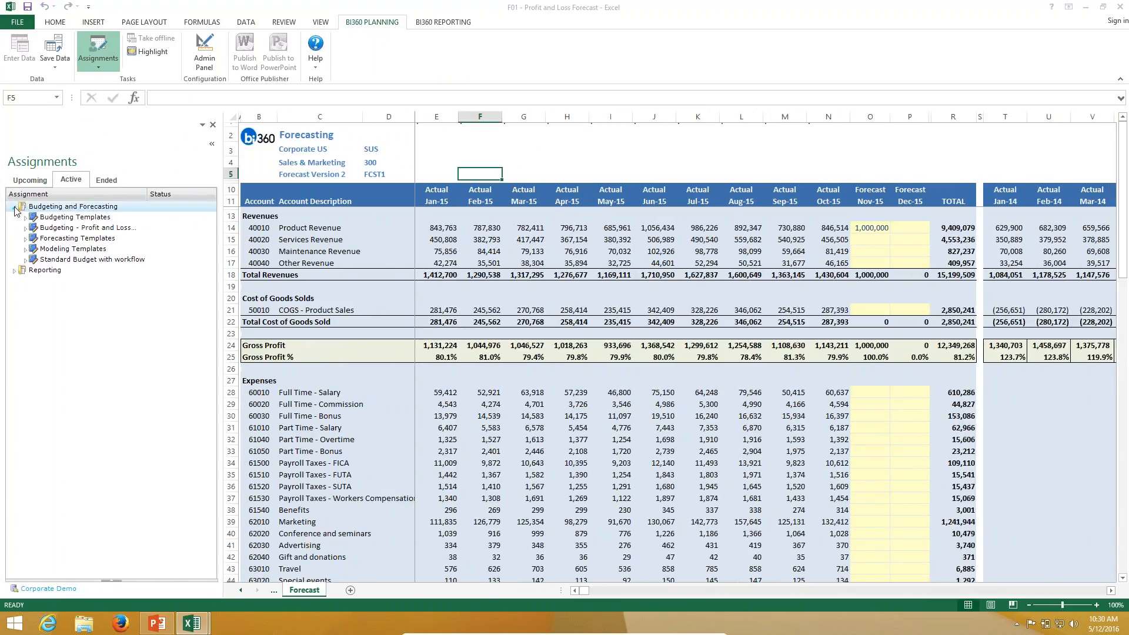
pyautogui.click(26, 218)
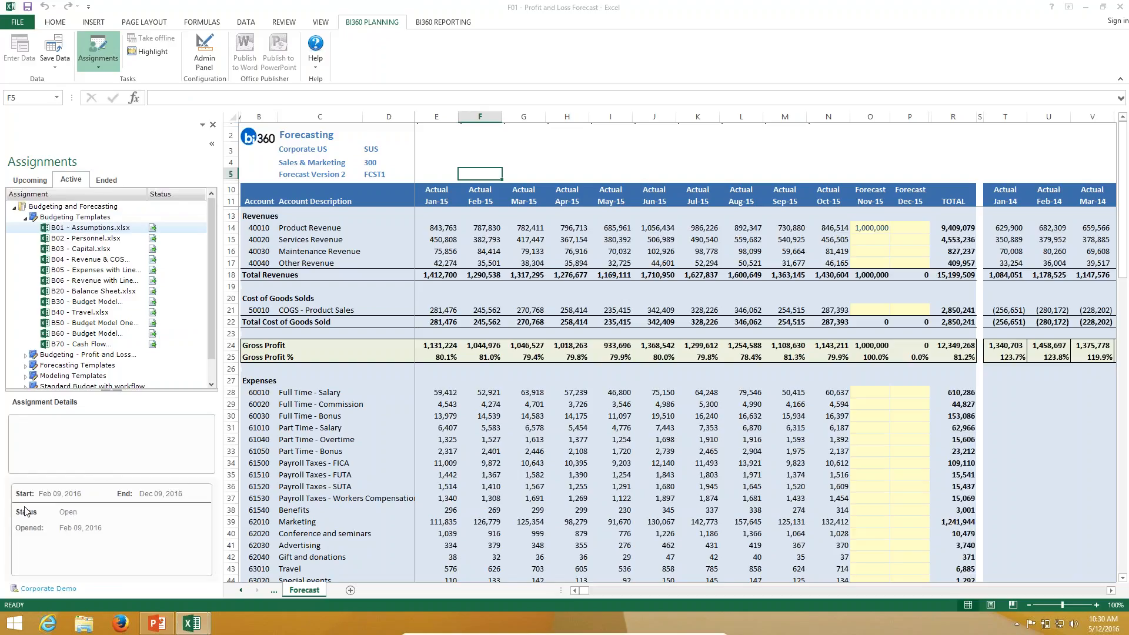
pyautogui.doubleClick(89, 228)
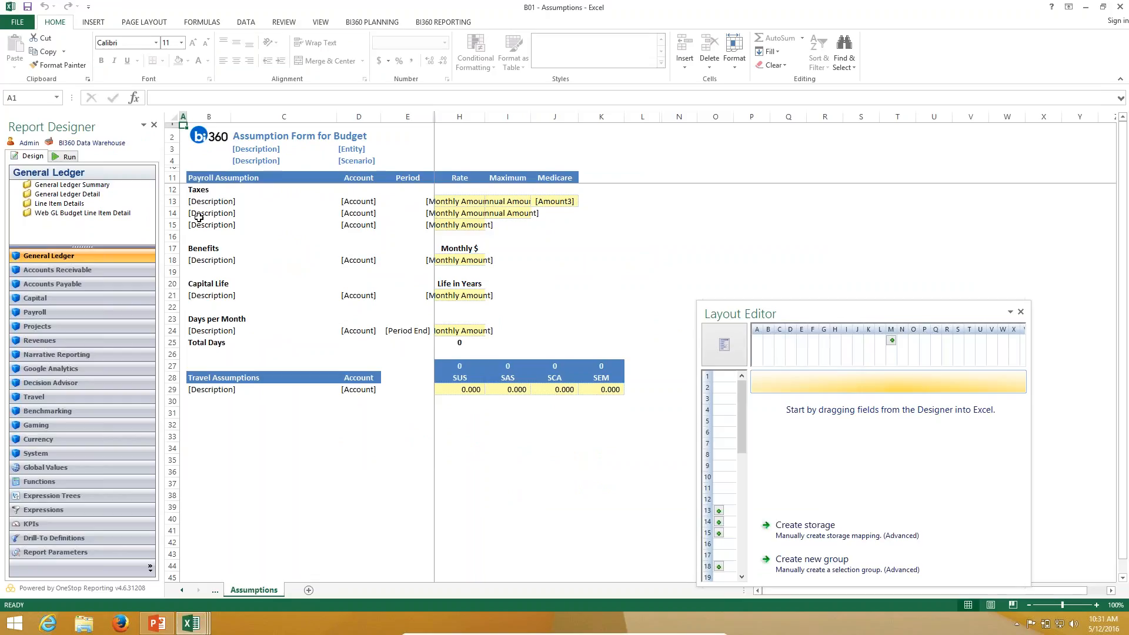
# Run the assumption form for first budget period 201601 and budget version BUD, and look over its sections
pyautogui.click(59, 155)
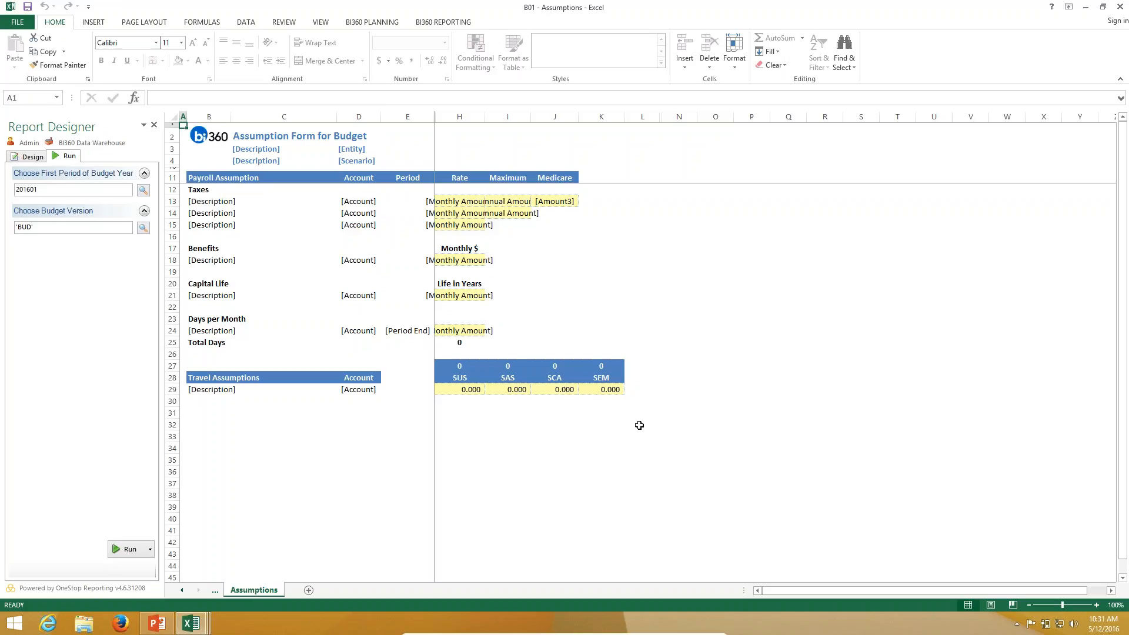
pyautogui.click(128, 549)
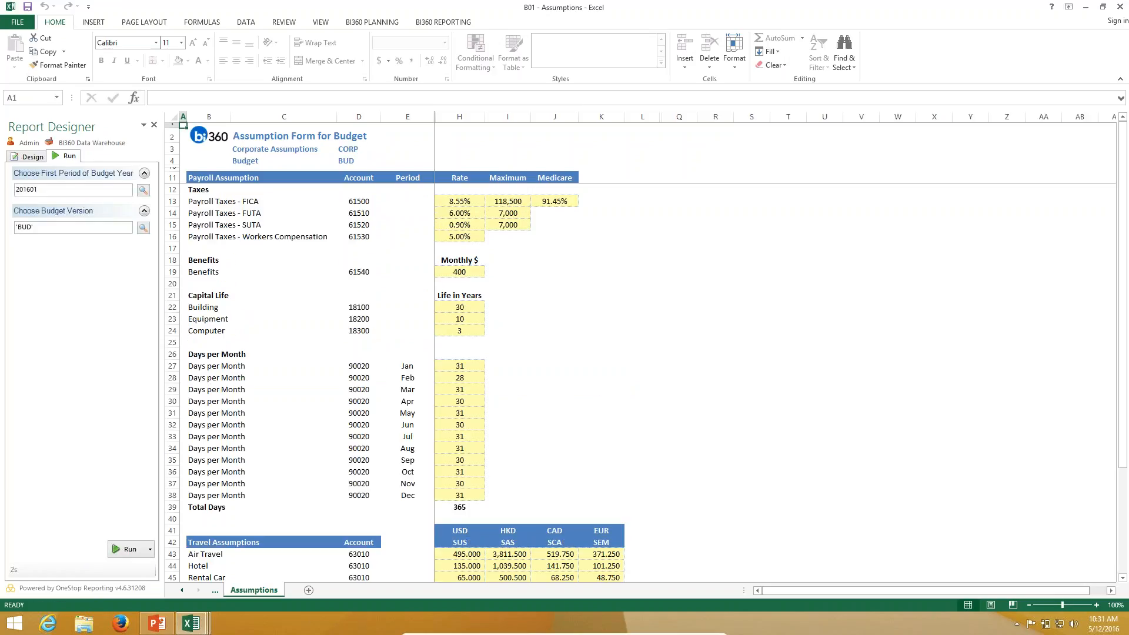
pyautogui.scroll(-3, 536, 405)
pyautogui.scroll(3, 277, 262)
# Set the Payroll Taxes - FICA rate to 7.21% in the payroll assumptions
pyautogui.click(447, 203)
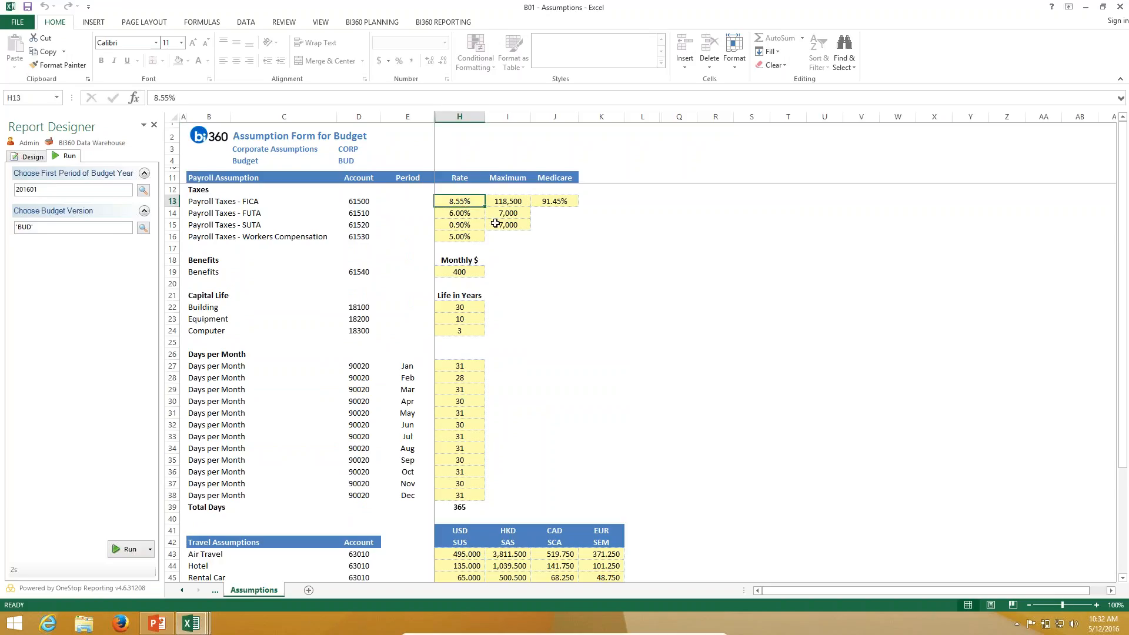
pyautogui.write('7.21')
pyautogui.press('Return')
pyautogui.click(629, 241)
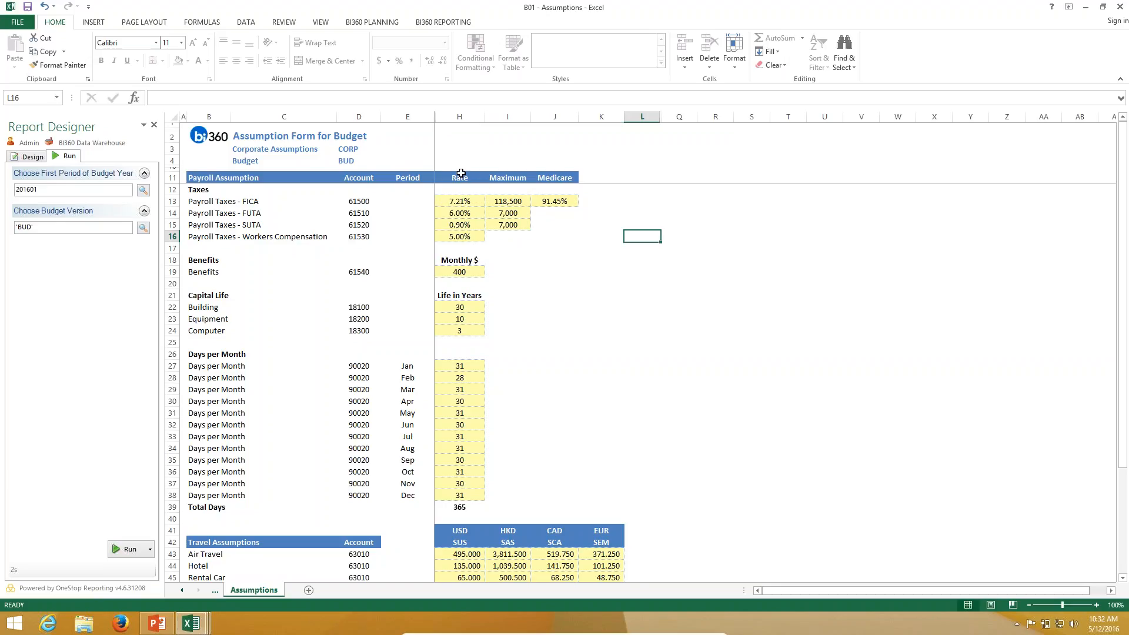
# Store the current Assumptions sheet's data in the BI360 database and dismiss the completion message
pyautogui.click(361, 20)
pyautogui.click(61, 68)
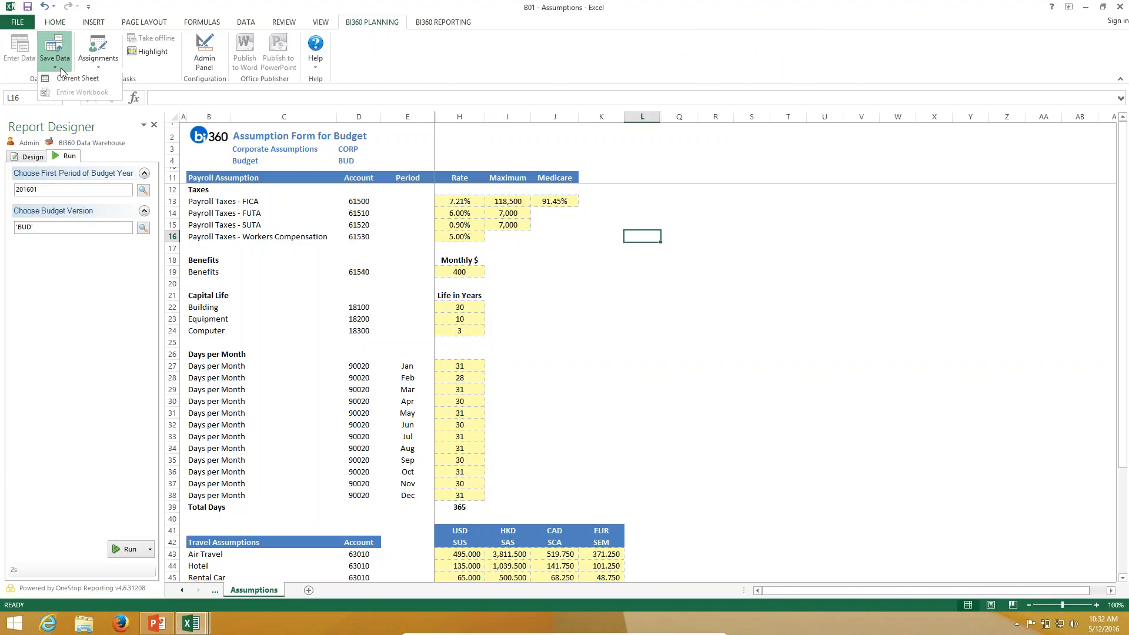
pyautogui.click(65, 77)
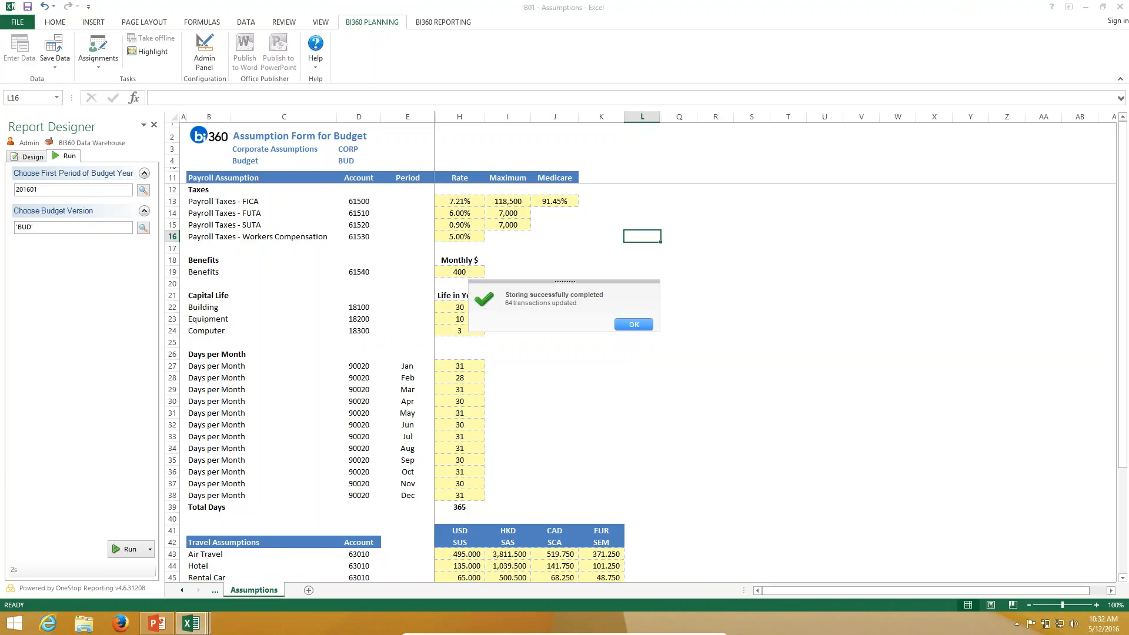
pyautogui.press('Return')
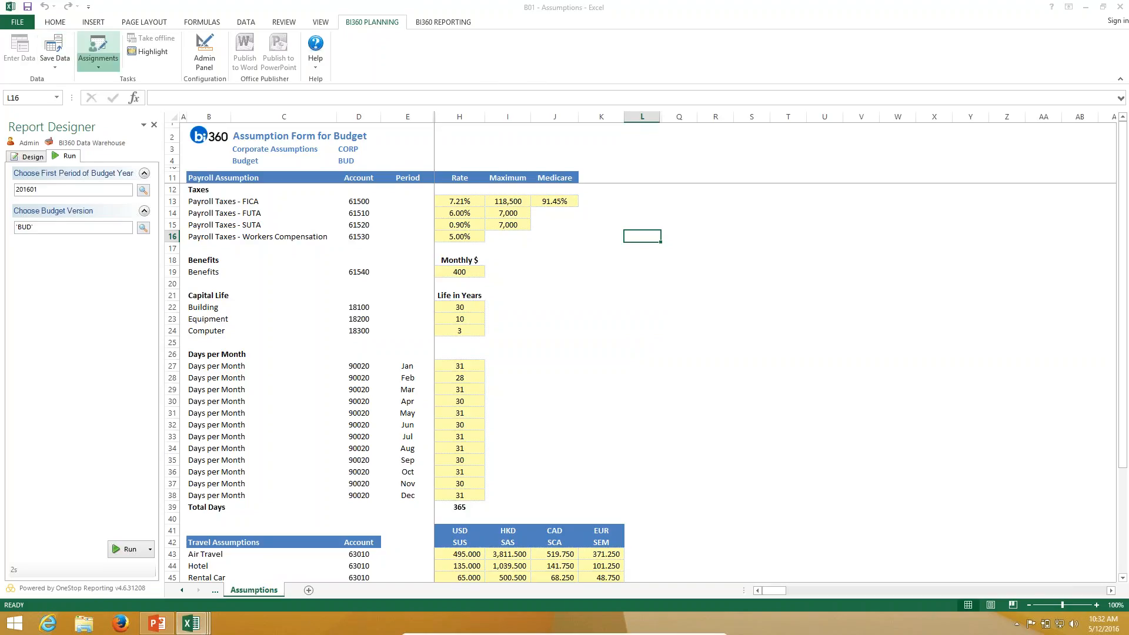
# Display the planning assignments again, expand the Budgeting Templates, and open B02 - Personnel.xlsx
pyautogui.click(98, 50)
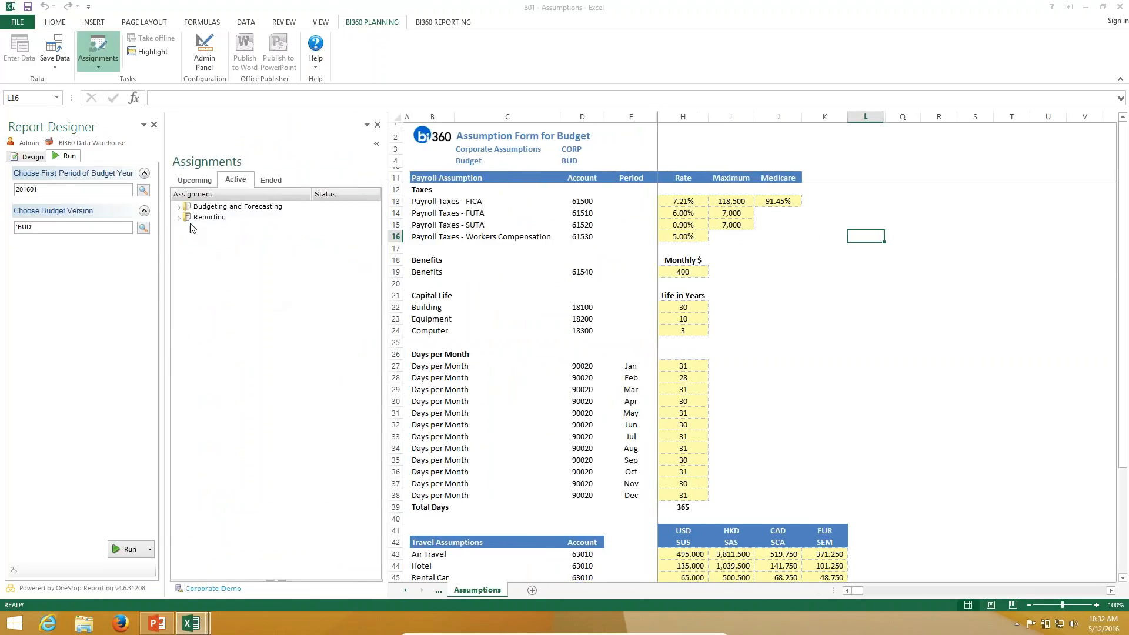
pyautogui.click(179, 207)
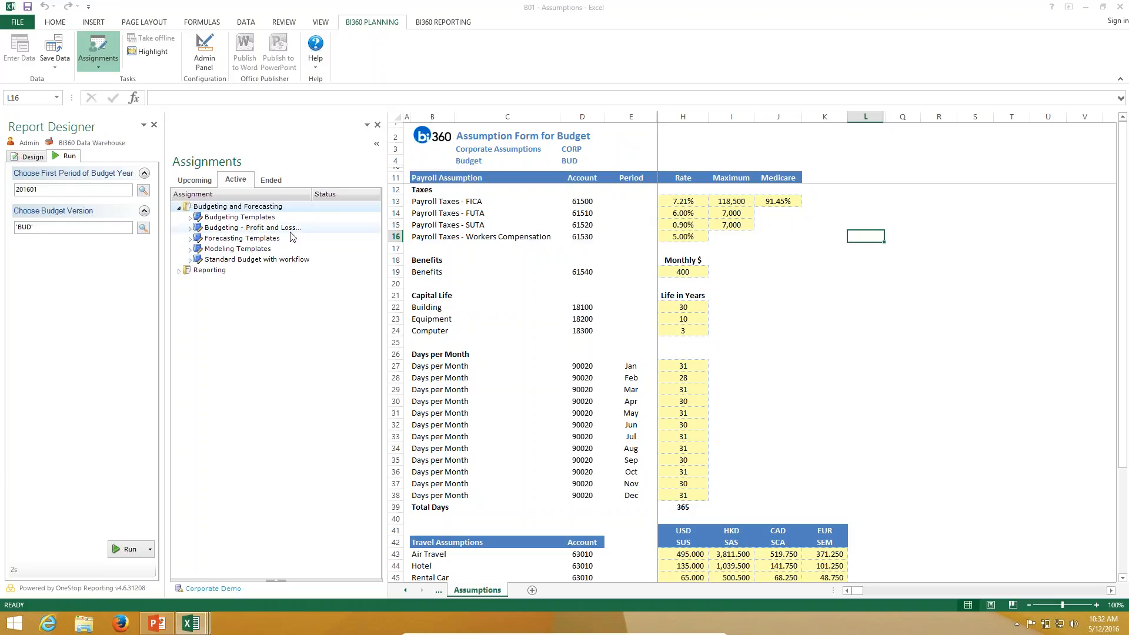
pyautogui.click(195, 219)
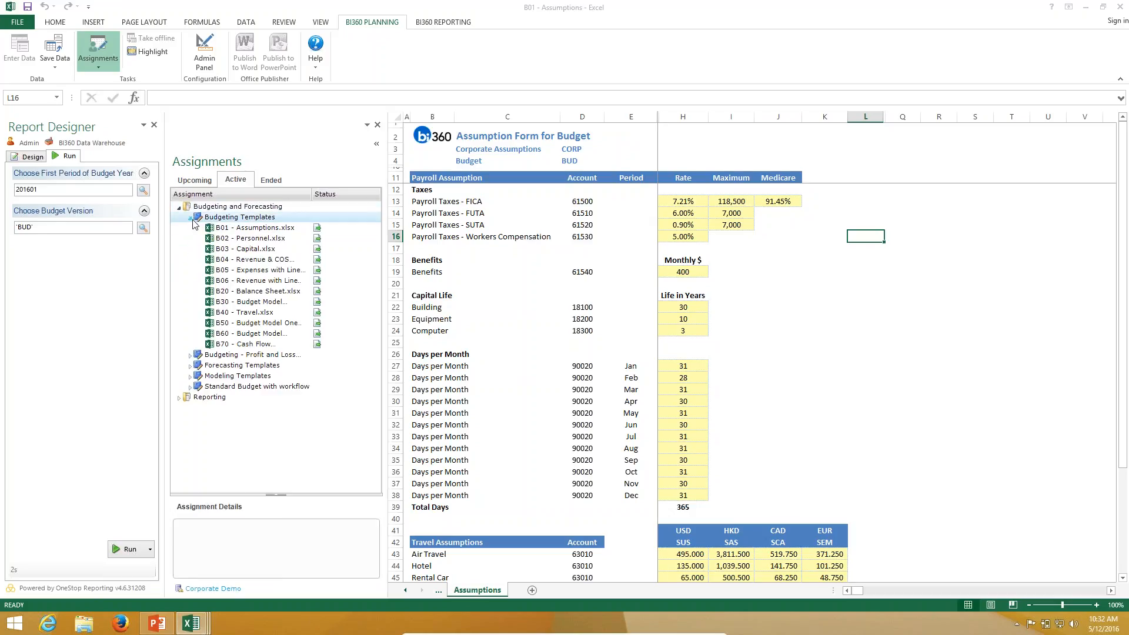
pyautogui.doubleClick(270, 238)
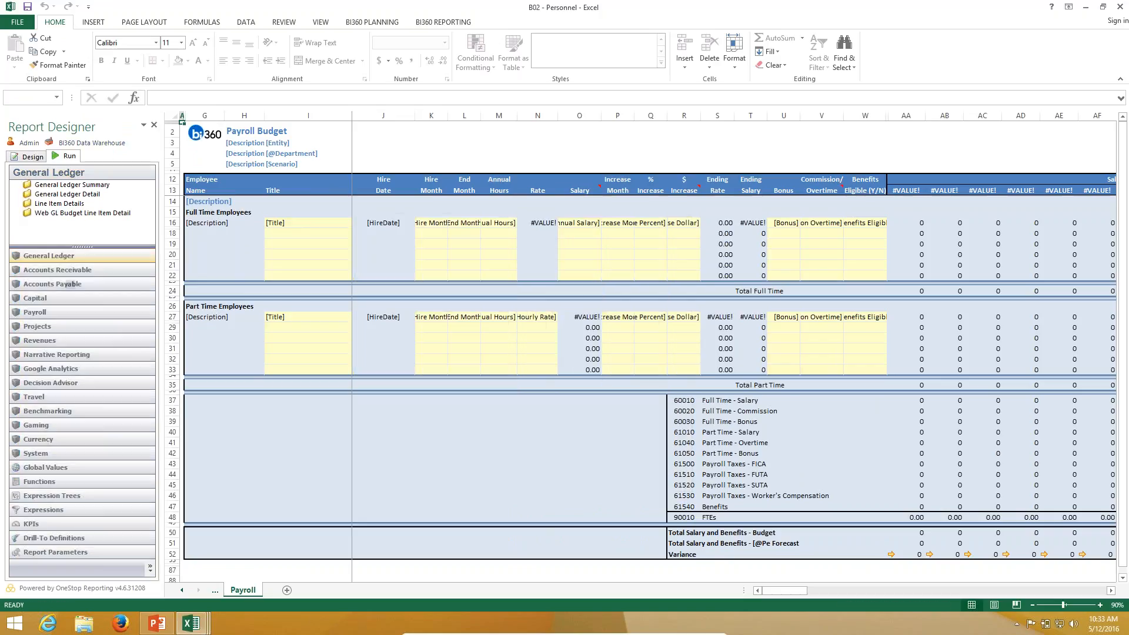
# Run the payroll budget for department 100 (Administration) only, and close the Report Designer
pyautogui.click(146, 230)
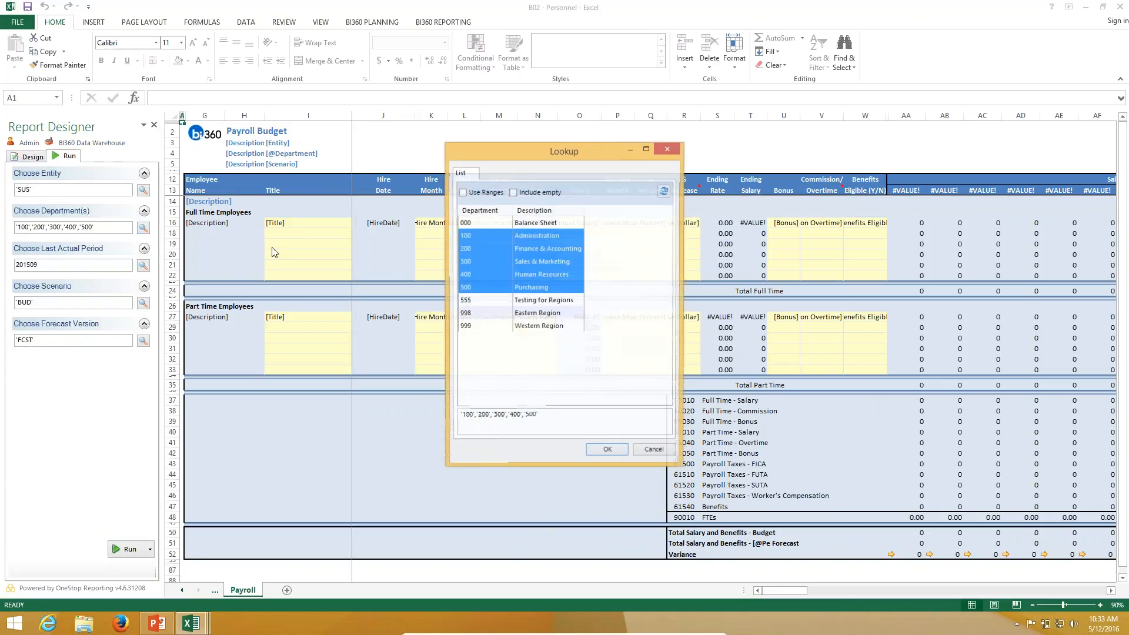
pyautogui.click(538, 249)
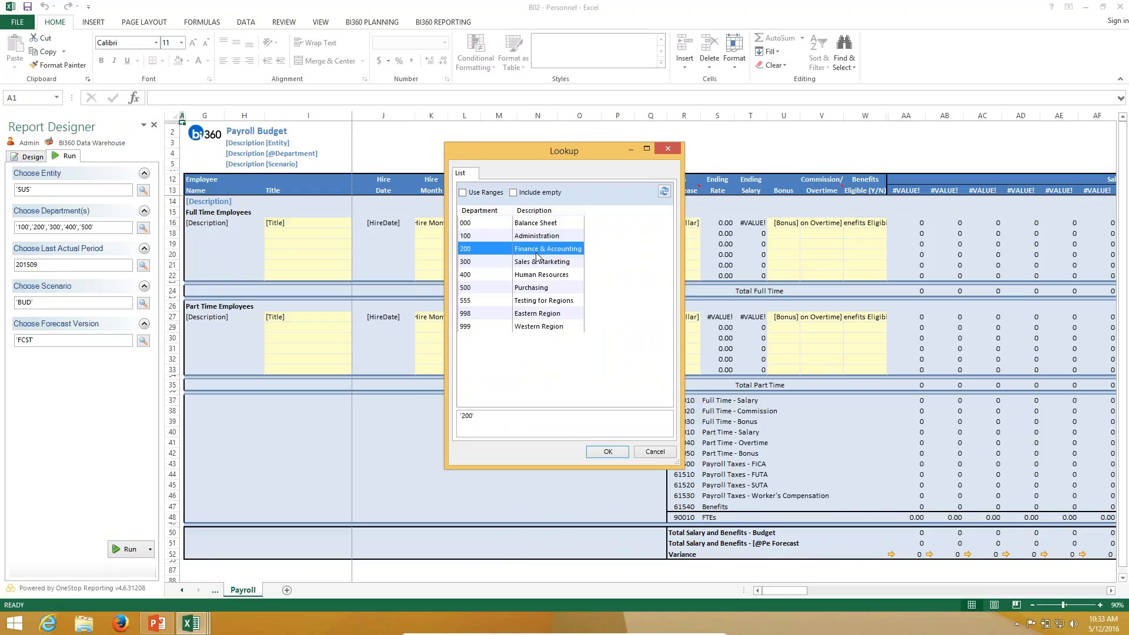
pyautogui.click(499, 226)
pyautogui.click(495, 236)
pyautogui.click(607, 452)
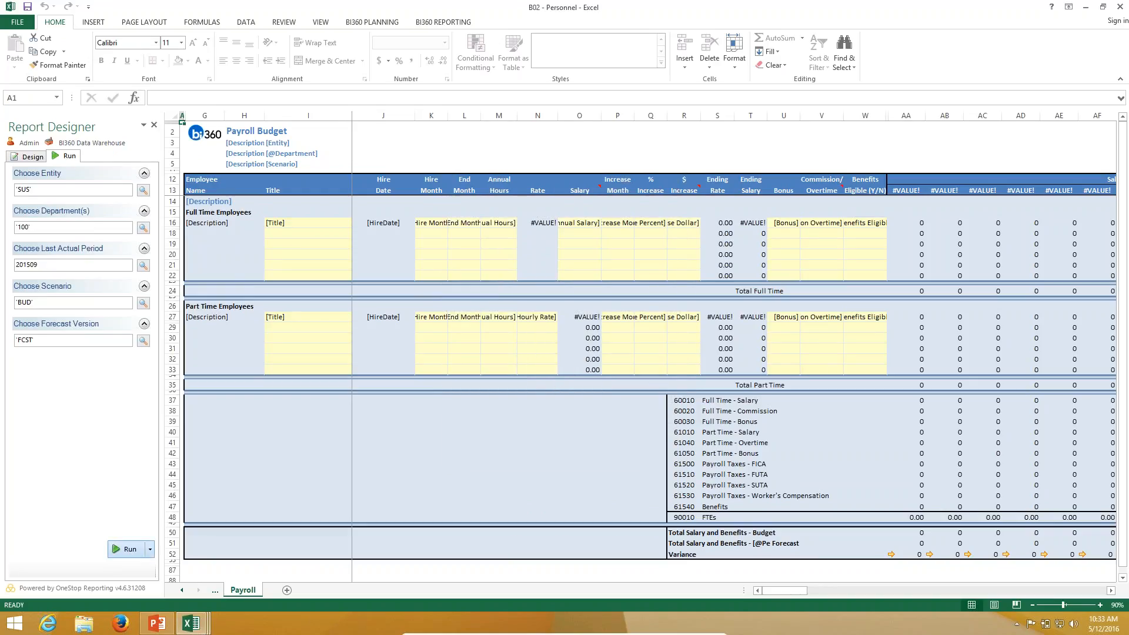
pyautogui.click(146, 551)
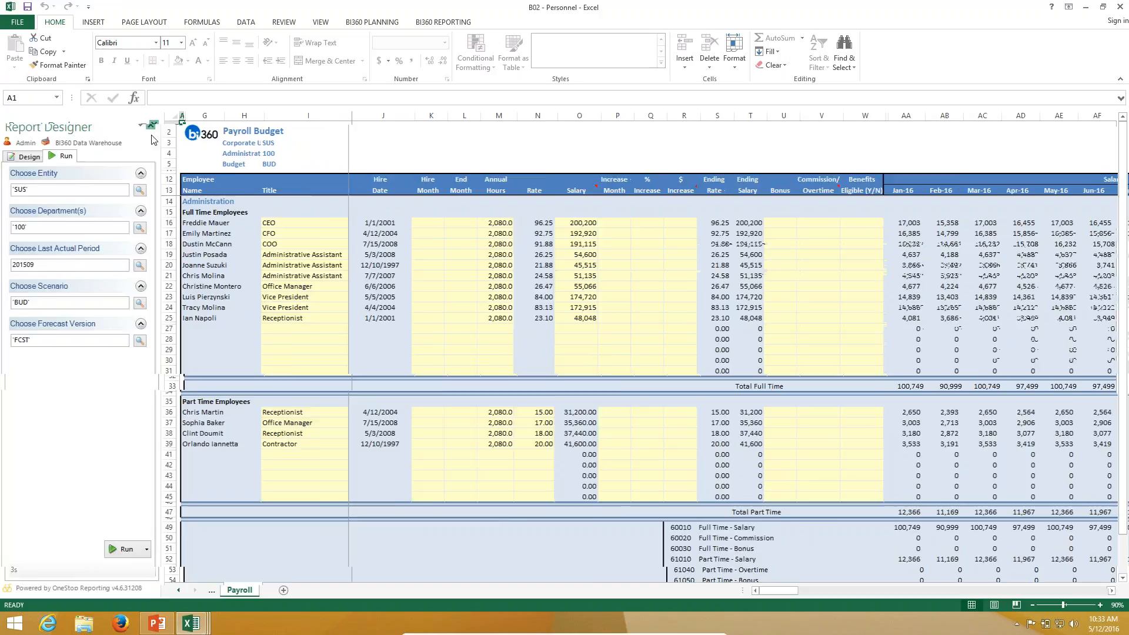
pyautogui.click(155, 125)
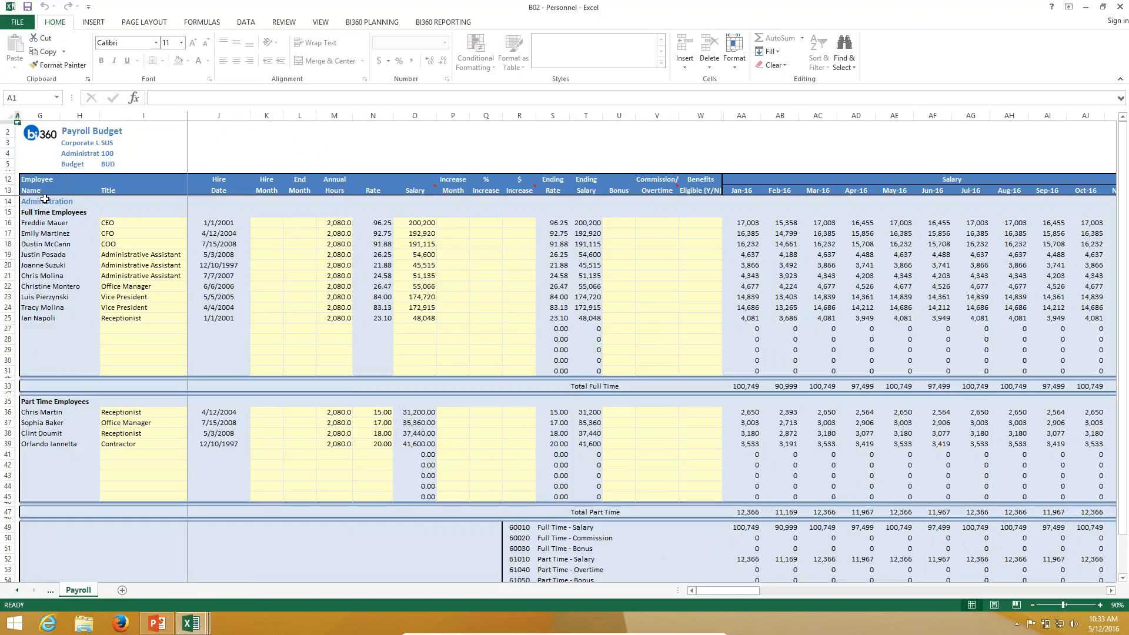
# Look over the employee sections, and change the title of the last listed full-time employee (row 25) to Administrative Assistant
pyautogui.scroll(-4, 100, 321)
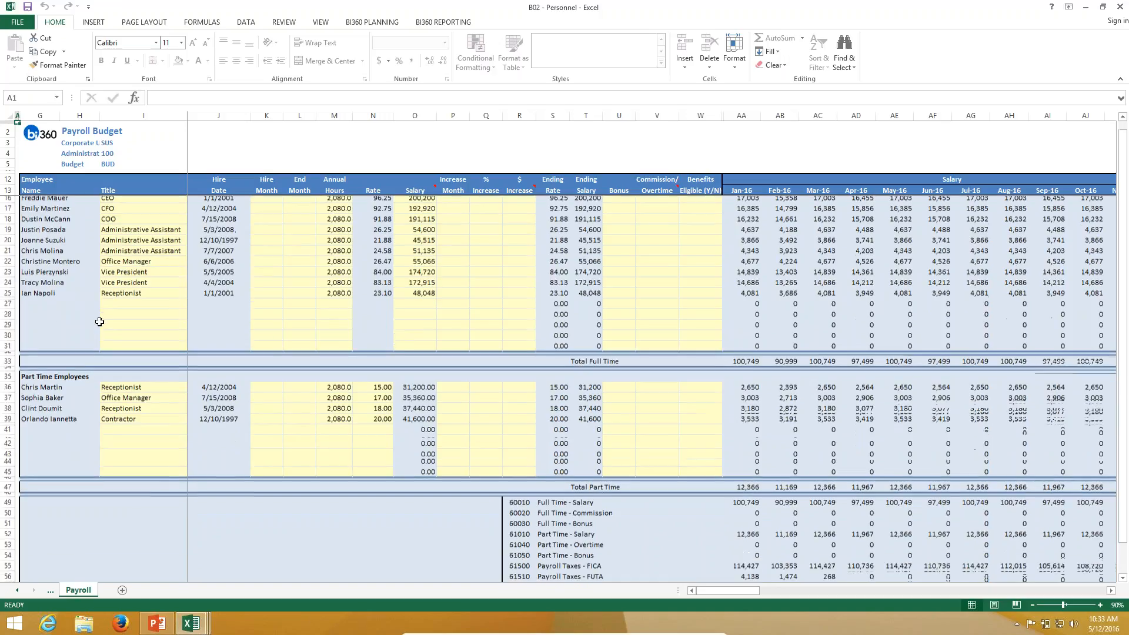
pyautogui.scroll(3, 99, 322)
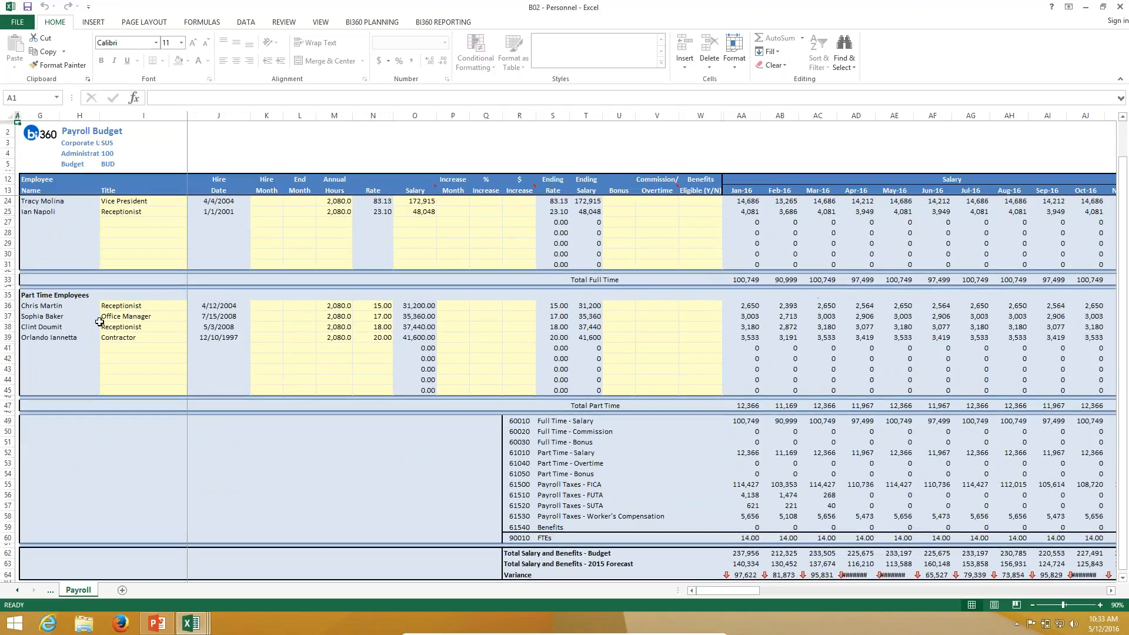
pyautogui.scroll(3, 100, 277)
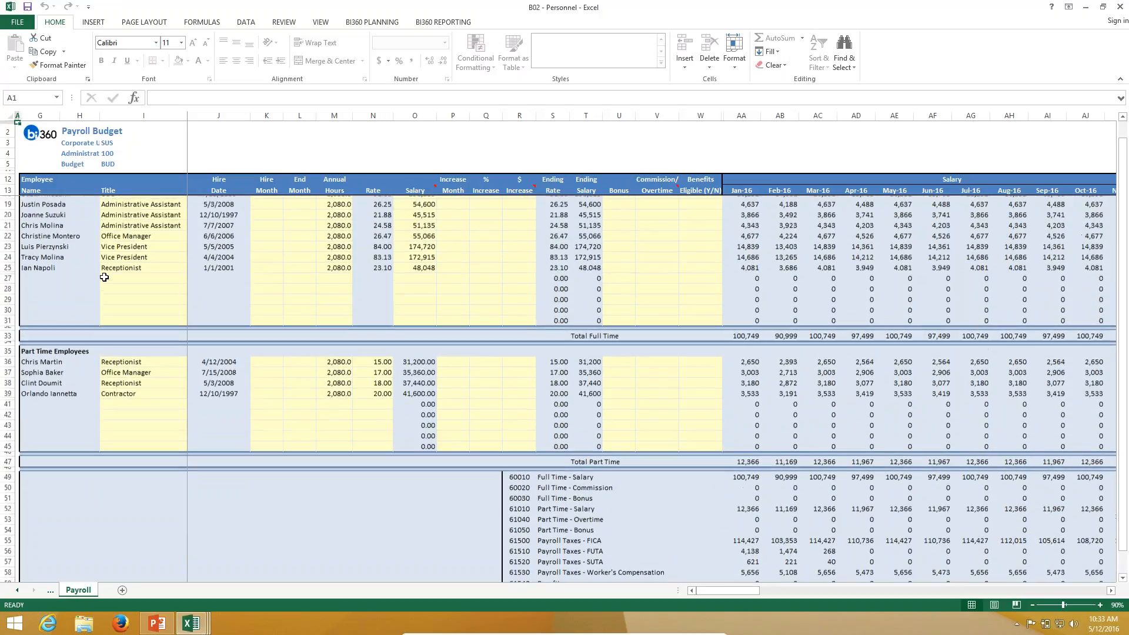
pyautogui.scroll(-2, 912, 503)
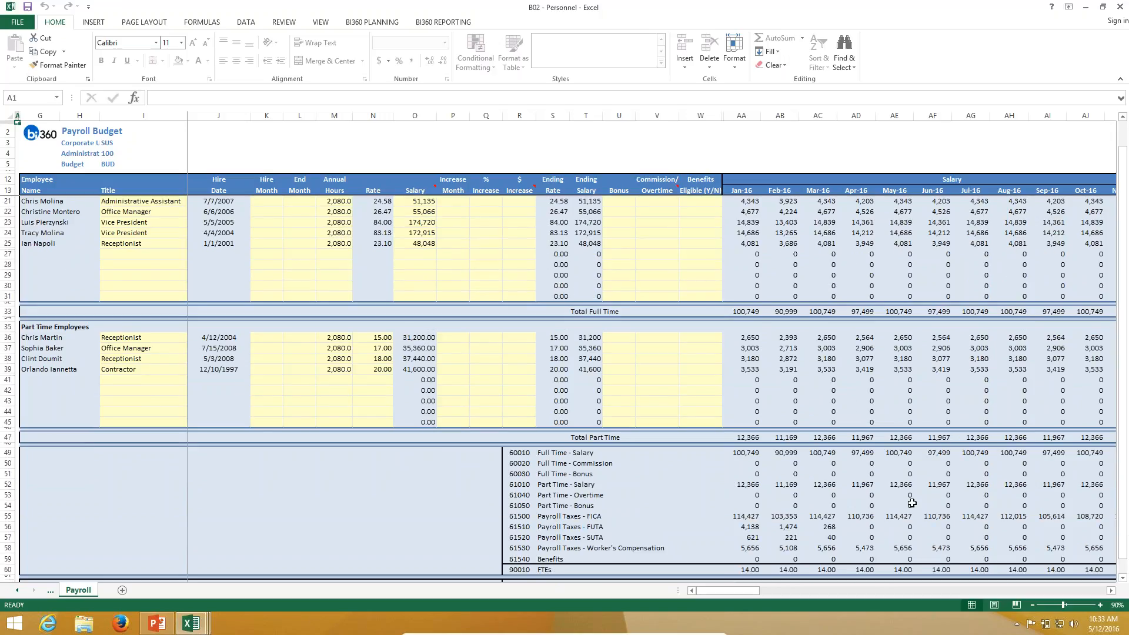
pyautogui.scroll(3, 903, 447)
pyautogui.click(102, 315)
pyautogui.write('Administrative Assistant')
pyautogui.press('Return')
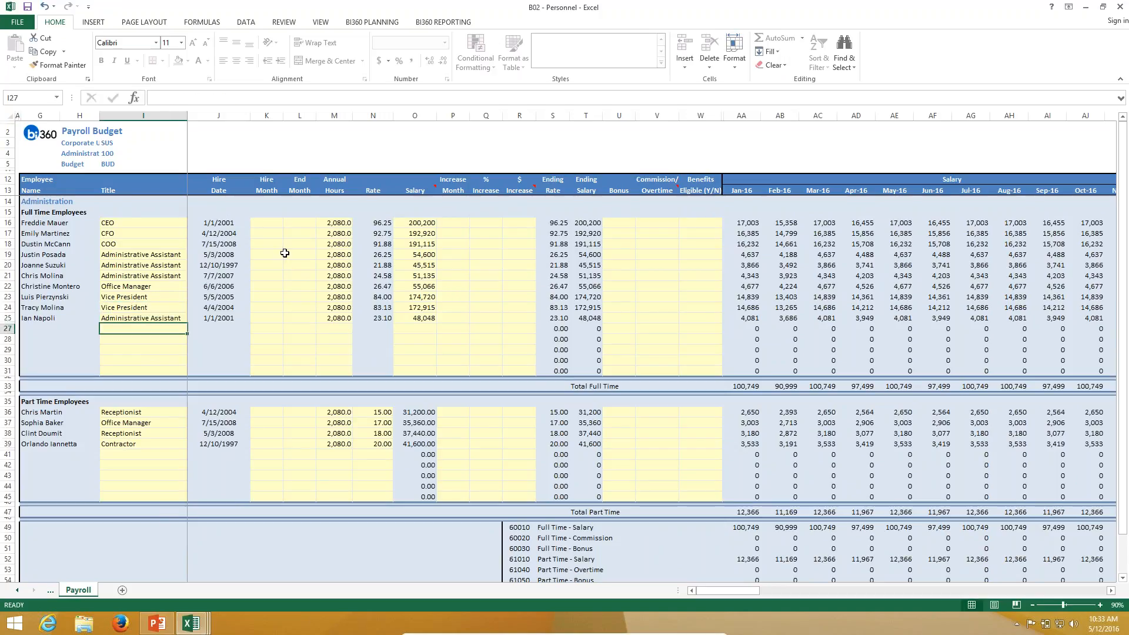
# Set the hire month to Mar and the end month to Nov for the full-time employee in row 25
pyautogui.click(270, 318)
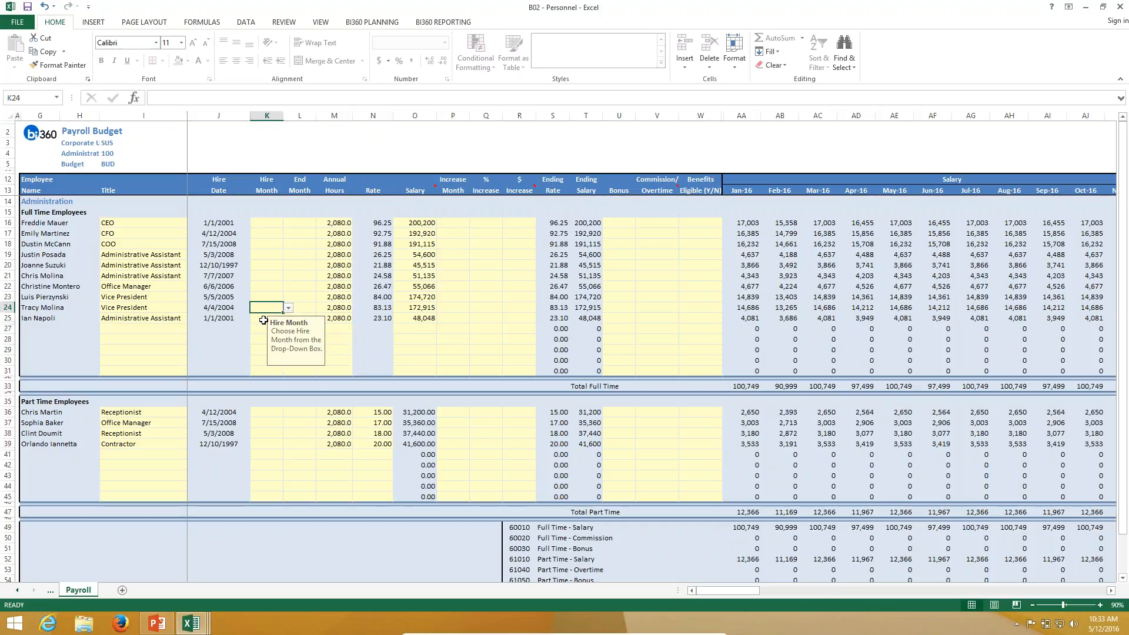
pyautogui.click(288, 319)
pyautogui.click(277, 347)
pyautogui.click(299, 319)
pyautogui.click(321, 318)
pyautogui.scroll(-2, 304, 365)
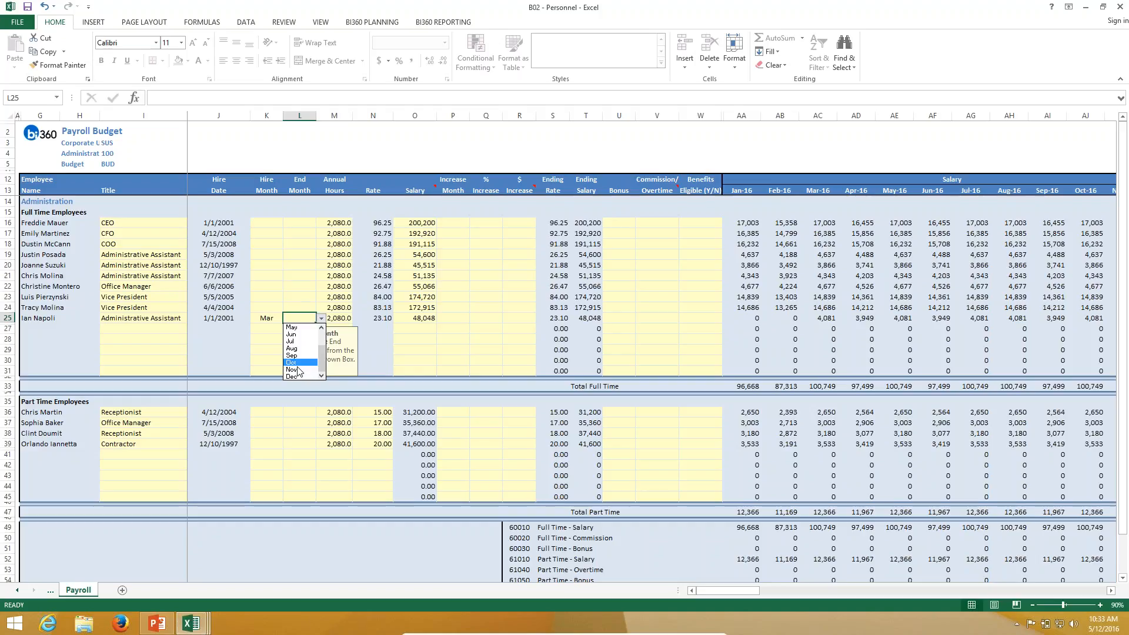
pyautogui.click(299, 370)
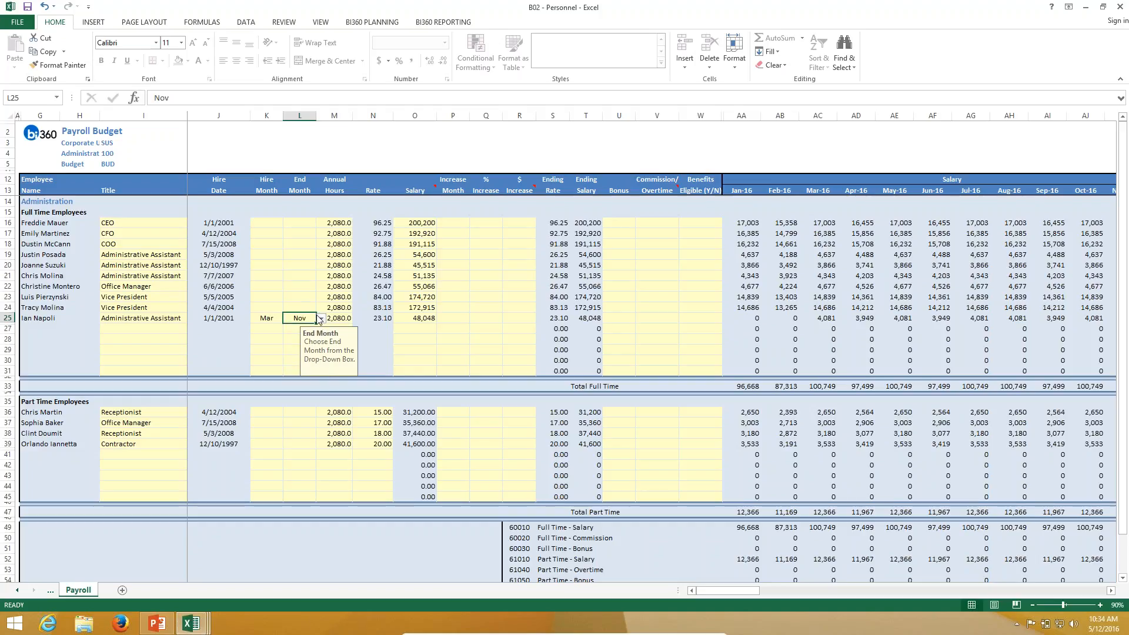
# Give the row 25 full-time employee a salary increase in Jun of 17% plus a dollar increase of 1,000
pyautogui.click(449, 320)
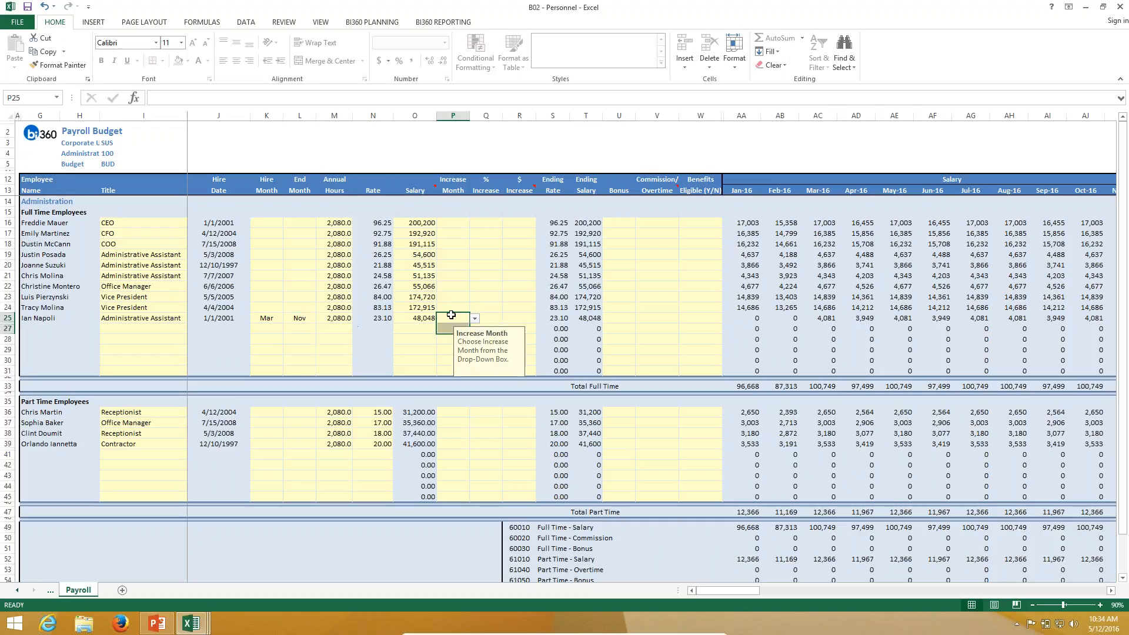
pyautogui.click(433, 306)
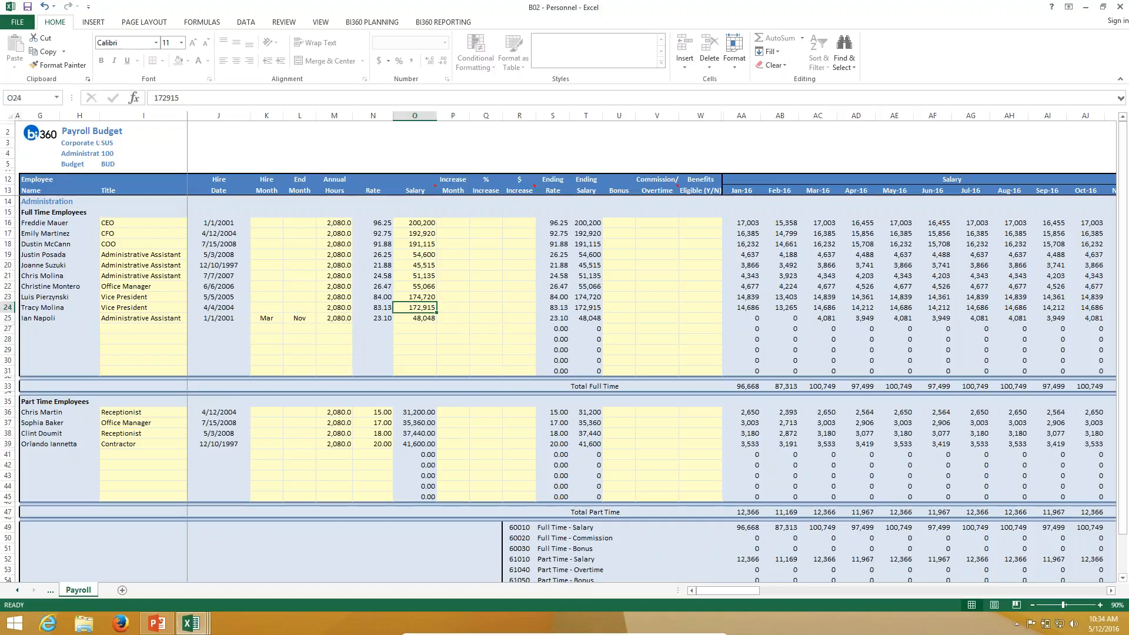
pyautogui.click(449, 325)
pyautogui.click(449, 317)
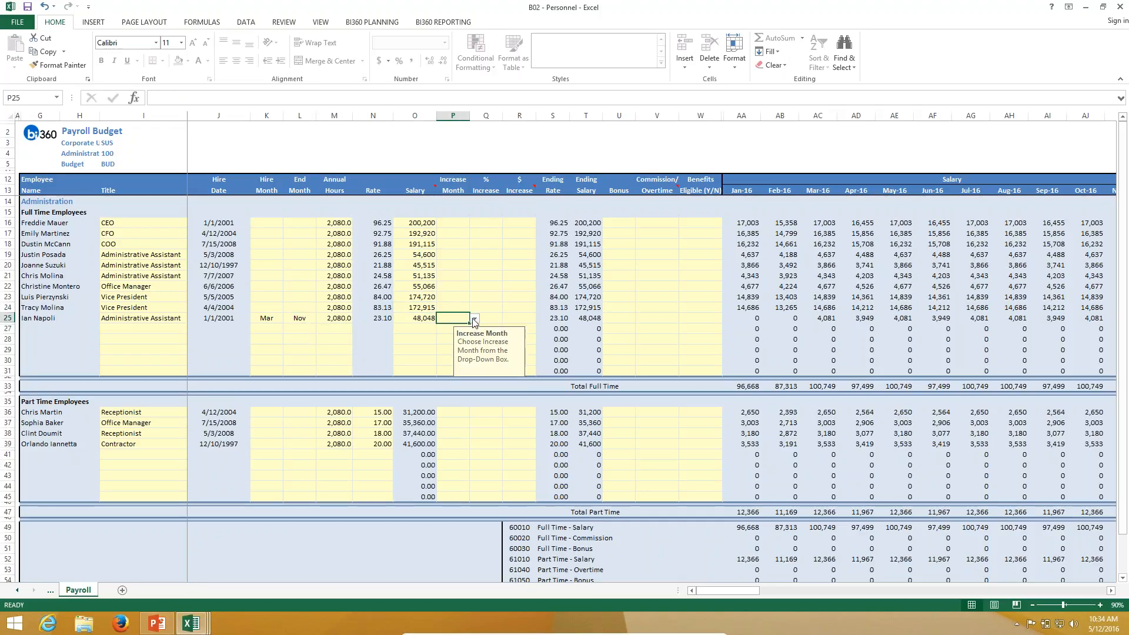
pyautogui.click(474, 318)
pyautogui.click(459, 363)
pyautogui.click(484, 317)
pyautogui.write('1%')
pyautogui.write('7')
pyautogui.press('Tab')
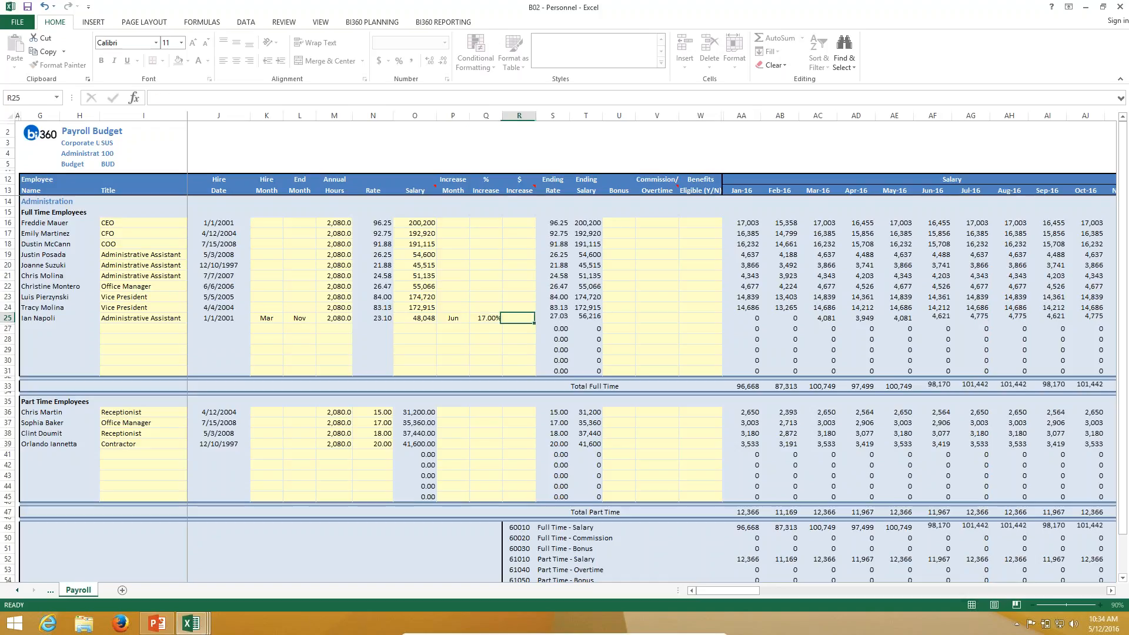
pyautogui.write('1,000')
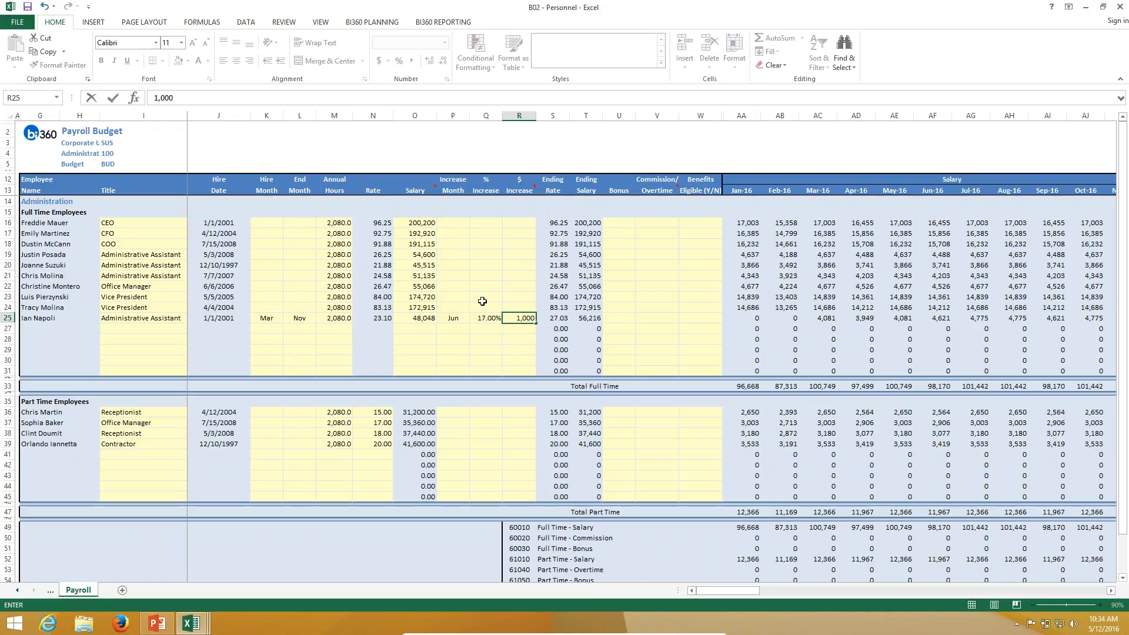
pyautogui.click(512, 308)
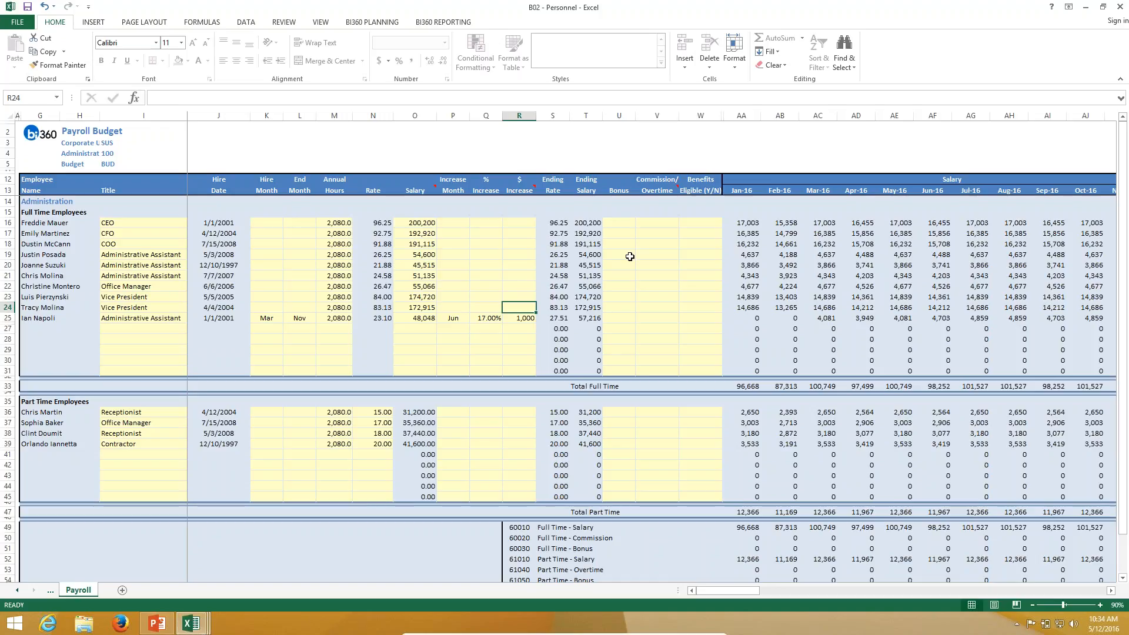
# Enter a 2,000 bonus and 5,000 commission/overtime for the row 25 employee, and set benefits eligibility to Y
pyautogui.click(628, 317)
pyautogui.write('2,000')
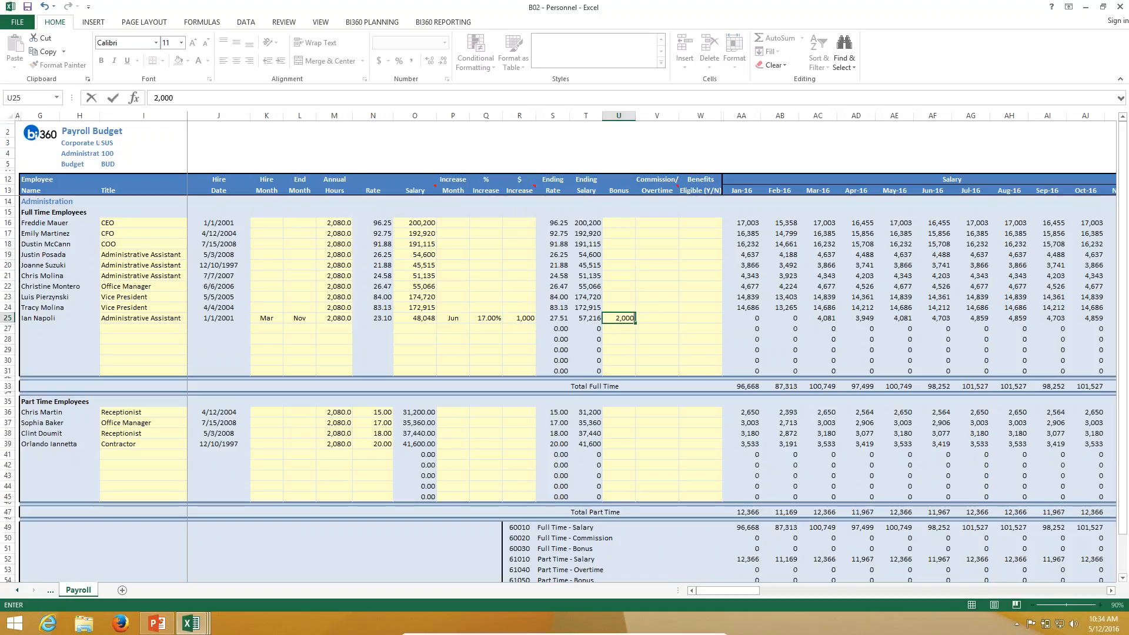
pyautogui.hotkey('ctrl', 'Return')
pyautogui.click(659, 319)
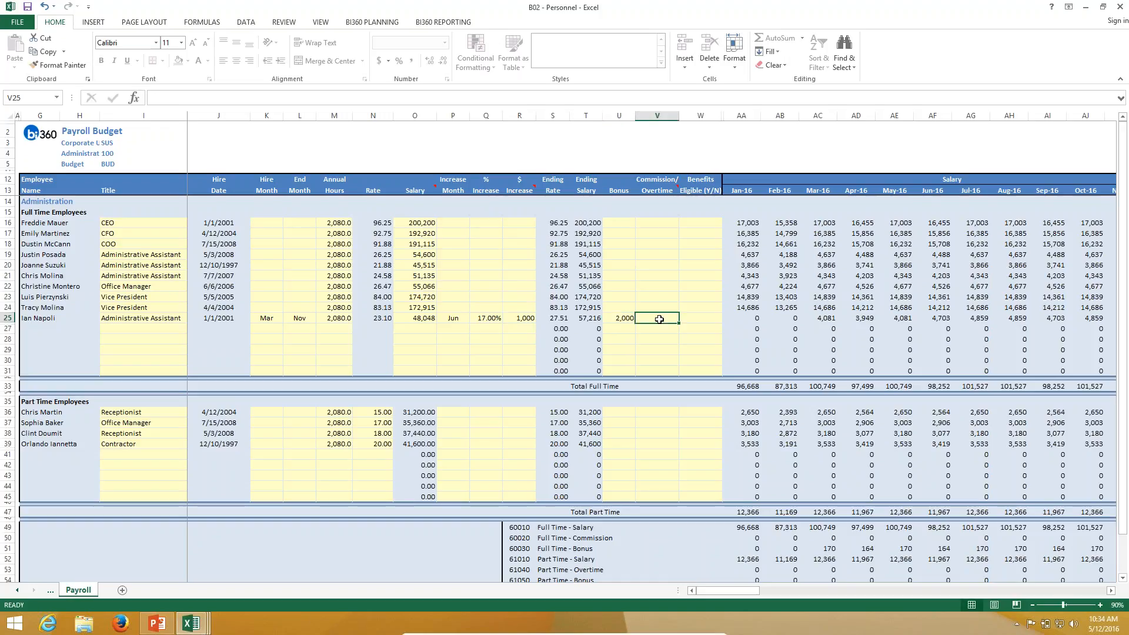
pyautogui.write('5,000')
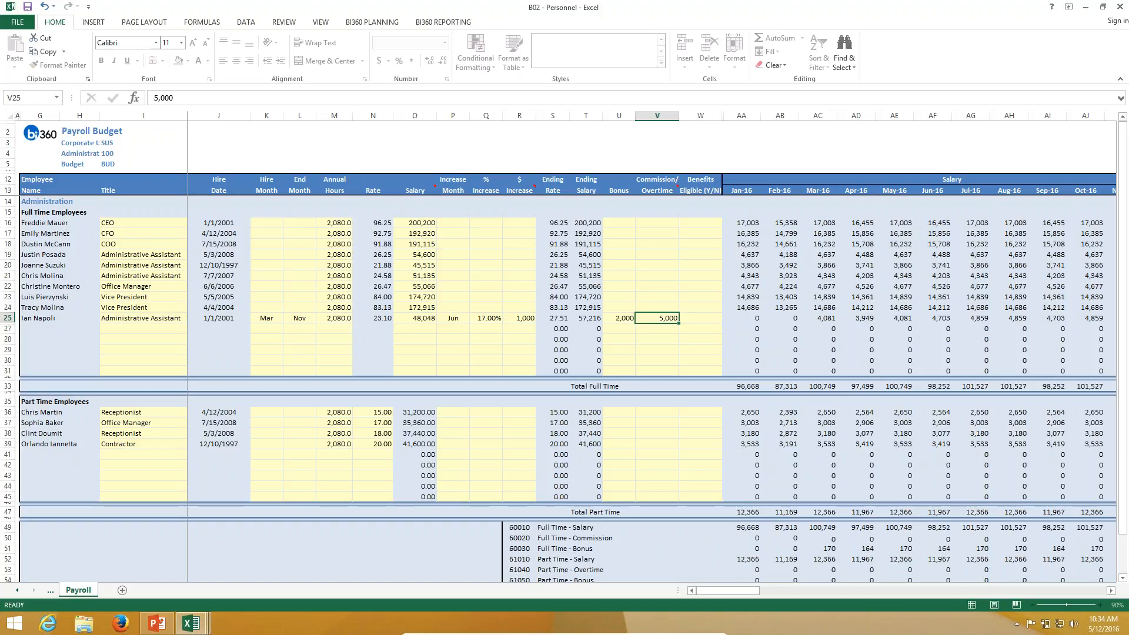
pyautogui.press('Tab')
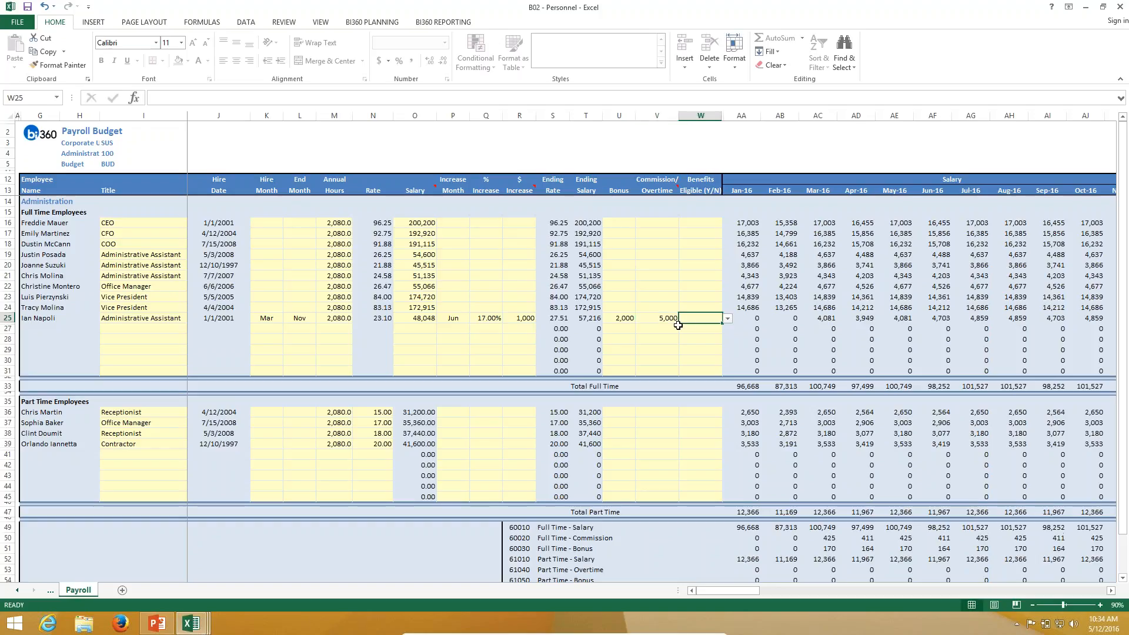
pyautogui.click(715, 329)
# Add a Contractor in the first empty part-time row (row 41) with hire month Feb
pyautogui.click(116, 445)
pyautogui.click(122, 456)
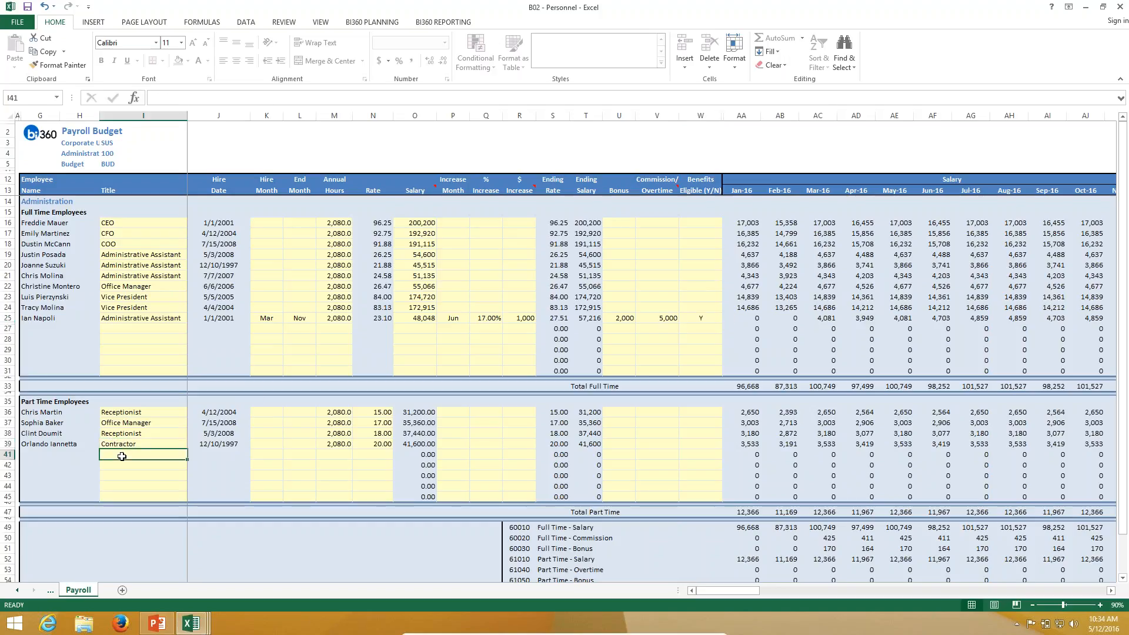
pyautogui.write('Contractor')
pyautogui.click(274, 456)
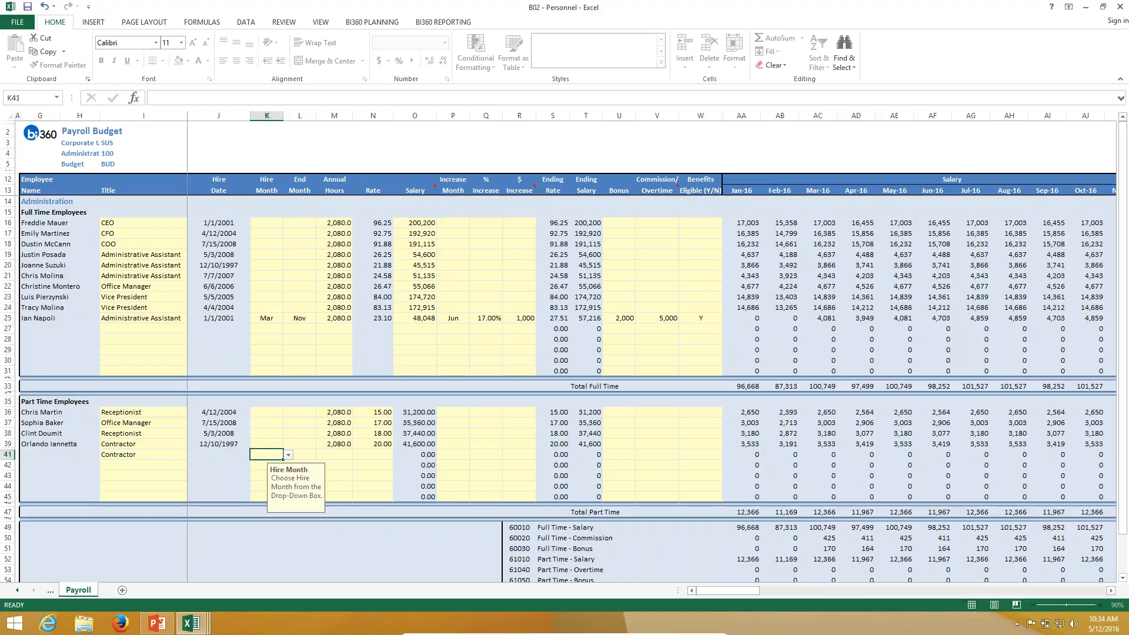
pyautogui.click(289, 455)
pyautogui.click(265, 472)
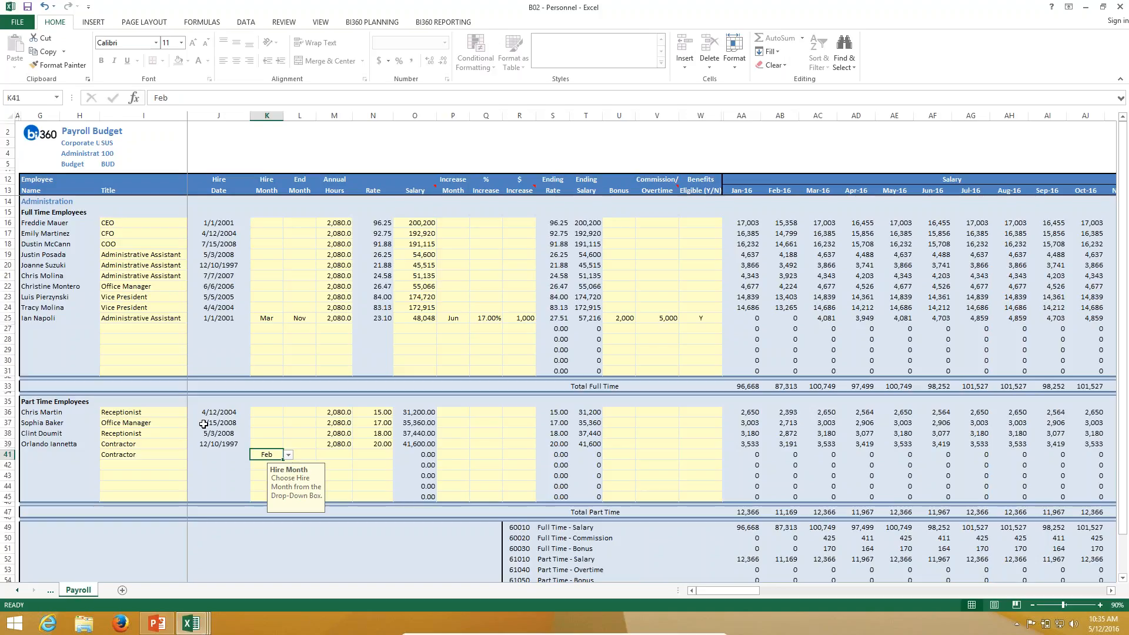
# Set the new part-time contractor's annual hours to 2,000 and the rate to 34
pyautogui.click(342, 453)
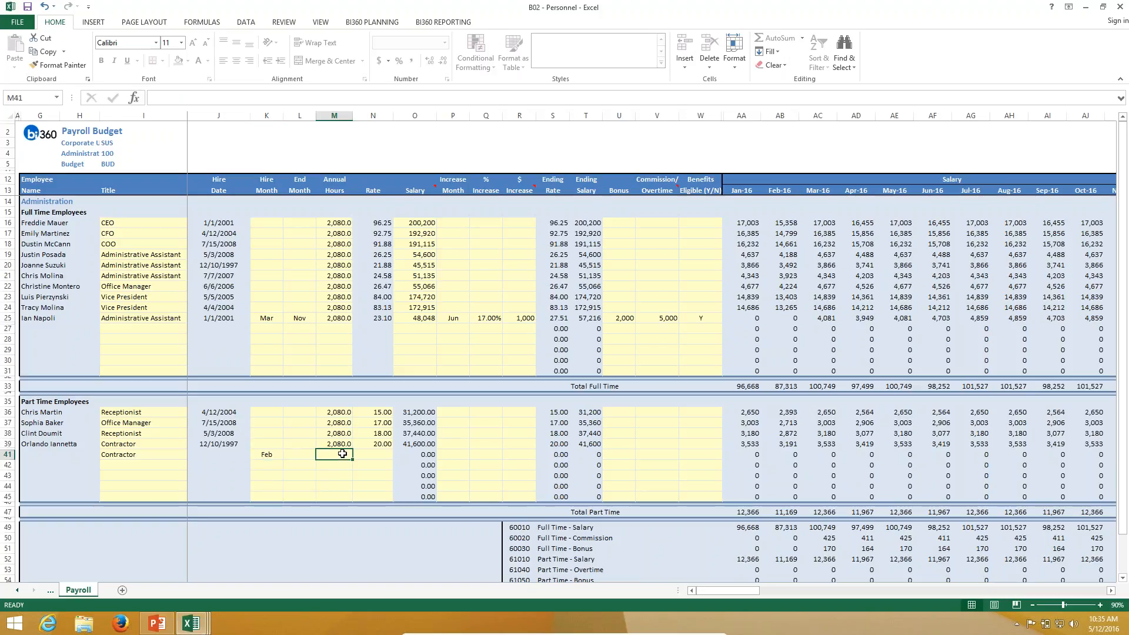
pyautogui.write('2,000')
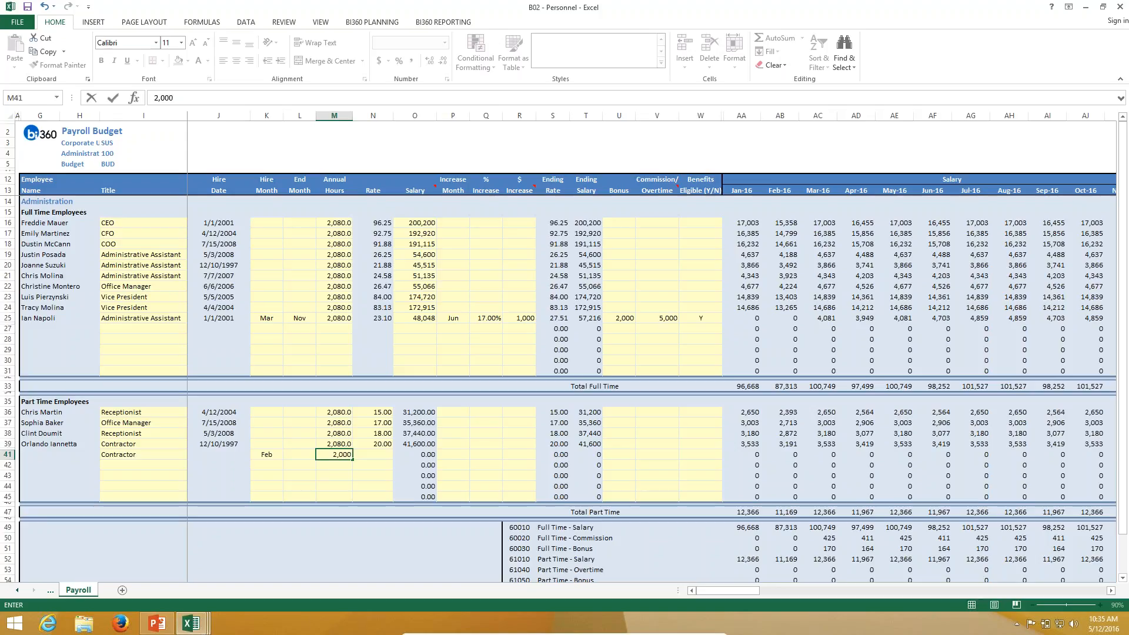
pyautogui.press('Tab')
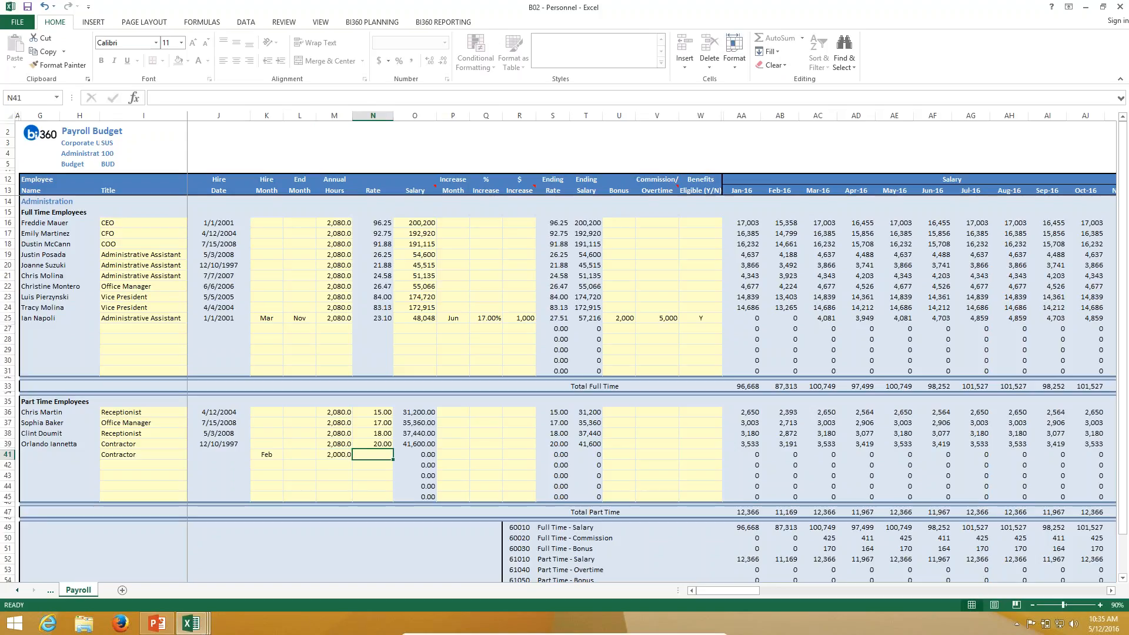
pyautogui.write('34')
pyautogui.press('Return')
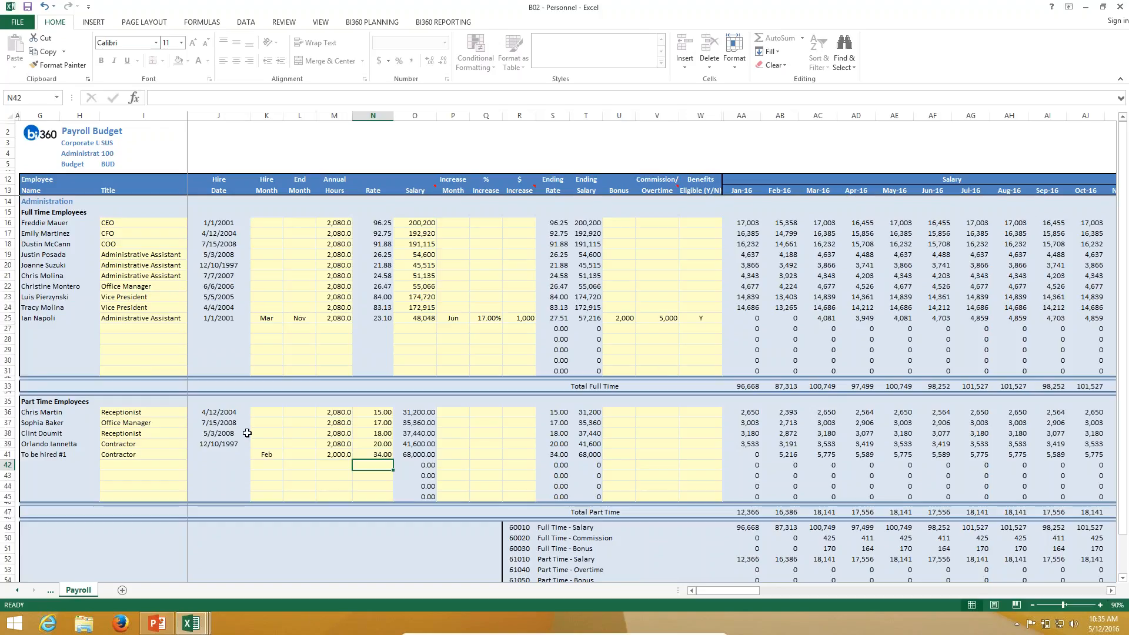
# Examine the monthly salary columns, the total salary and the total compensation columns of the payroll budget
pyautogui.click(1110, 591)
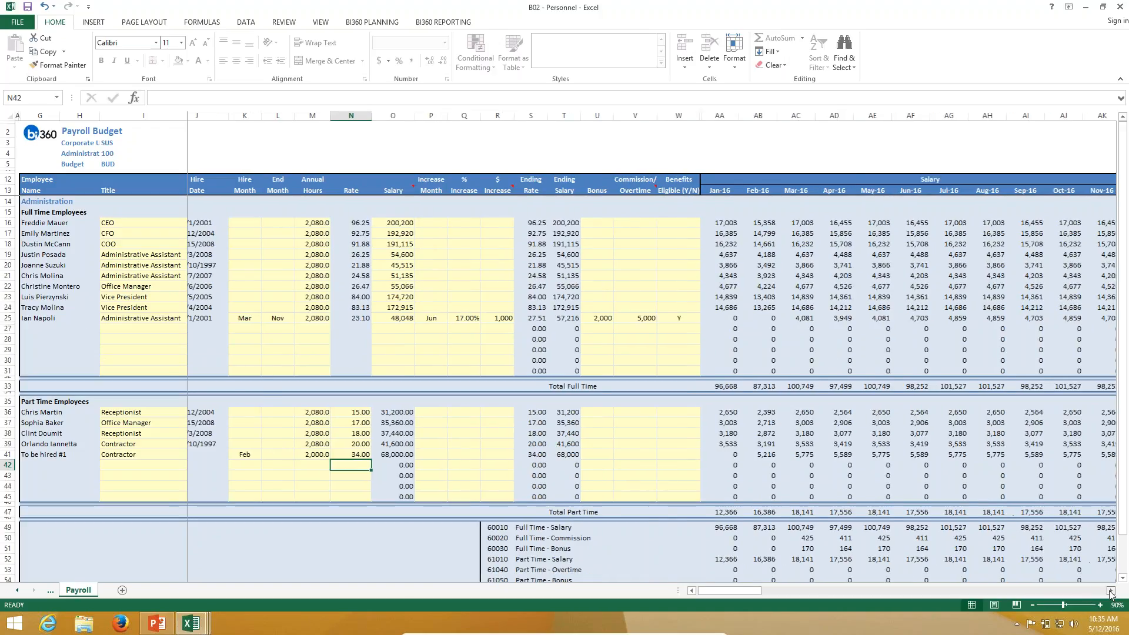
pyautogui.click(1110, 591)
pyautogui.click(1110, 591)
pyautogui.click(1110, 591)
pyautogui.click(1110, 591)
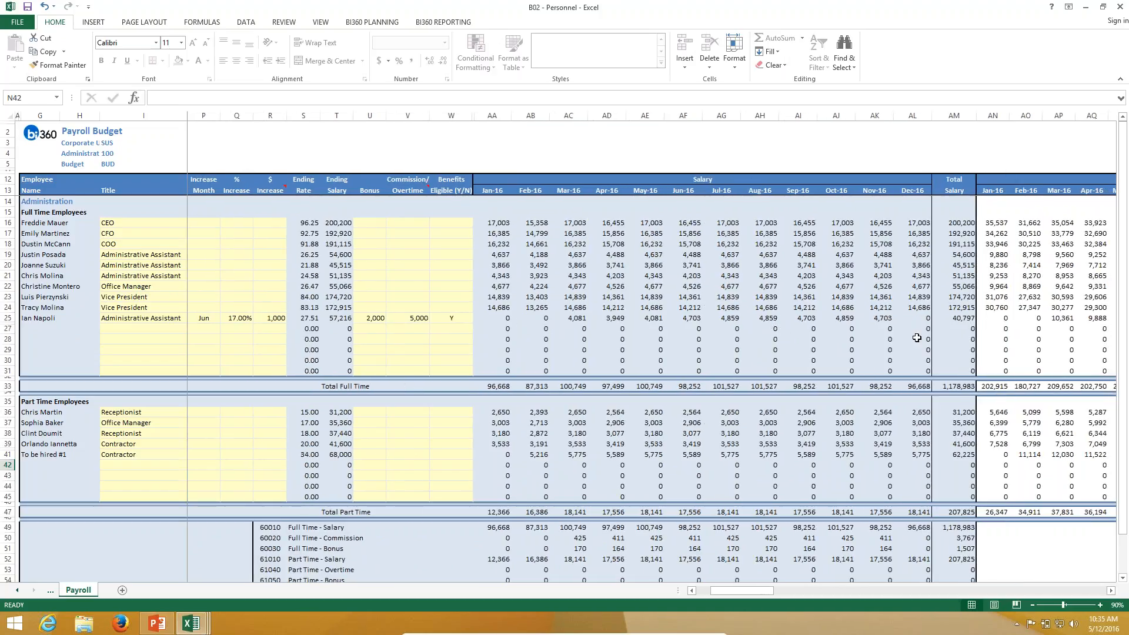
pyautogui.click(1112, 592)
pyautogui.click(1111, 592)
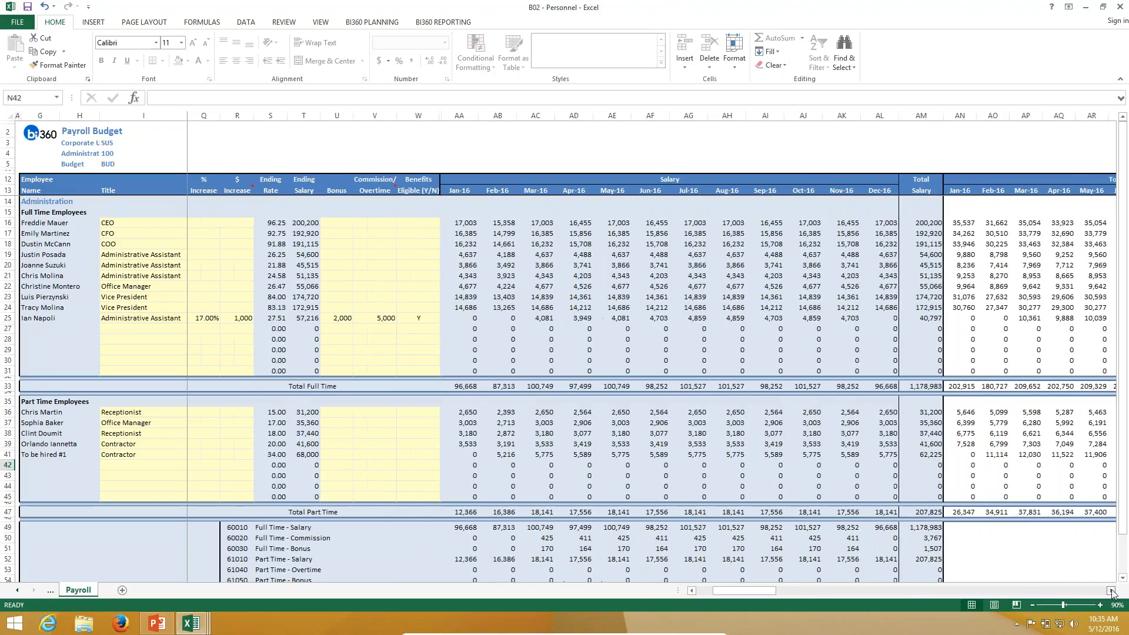
pyautogui.click(1112, 591)
pyautogui.click(1111, 591)
pyautogui.click(1112, 591)
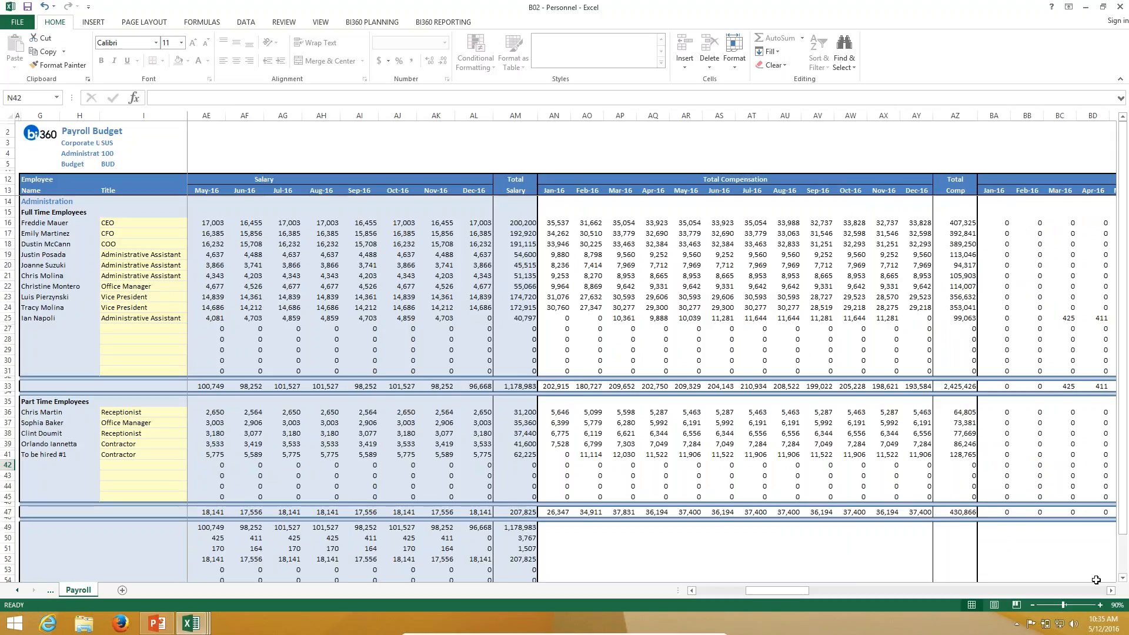
pyautogui.click(1112, 591)
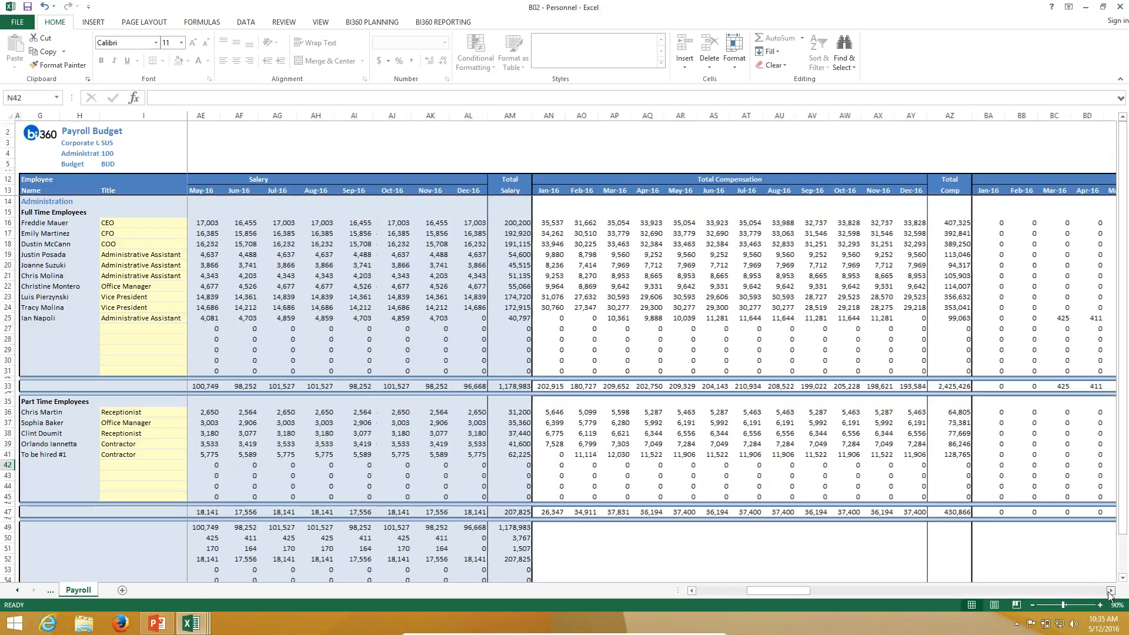
# Examine the monthly commissions/overtime, bonus and taxable income columns of the payroll budget
pyautogui.click(1111, 592)
pyautogui.click(1112, 591)
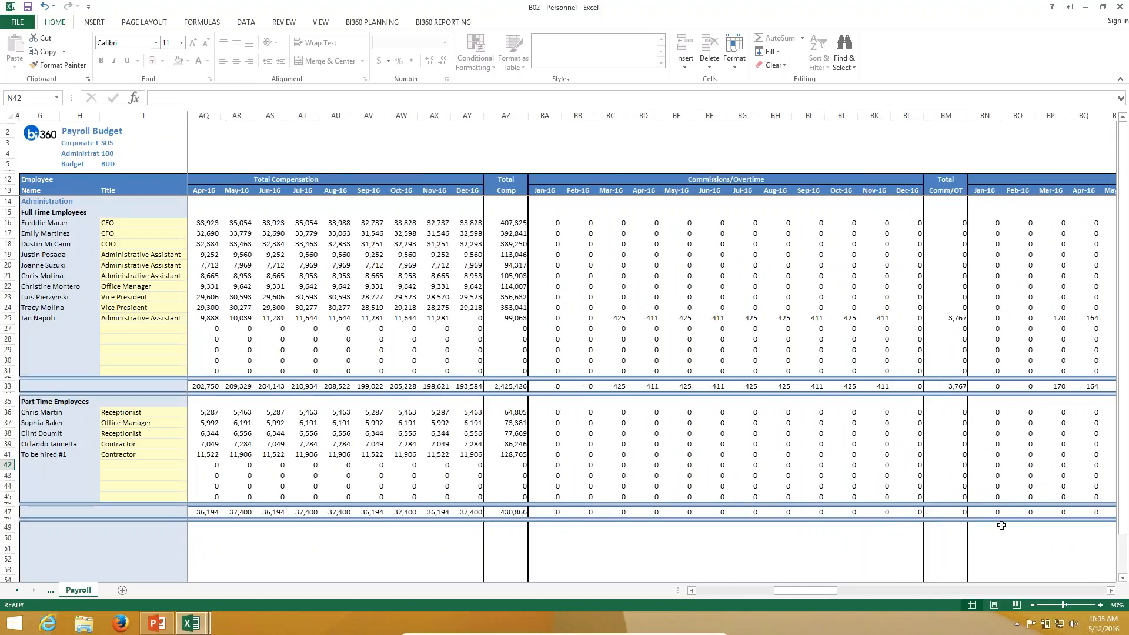
pyautogui.click(1111, 592)
pyautogui.click(1111, 591)
pyautogui.click(1112, 592)
pyautogui.click(1112, 592)
pyautogui.click(1112, 592)
pyautogui.click(1111, 592)
pyautogui.click(1111, 592)
pyautogui.click(1111, 591)
pyautogui.click(1112, 591)
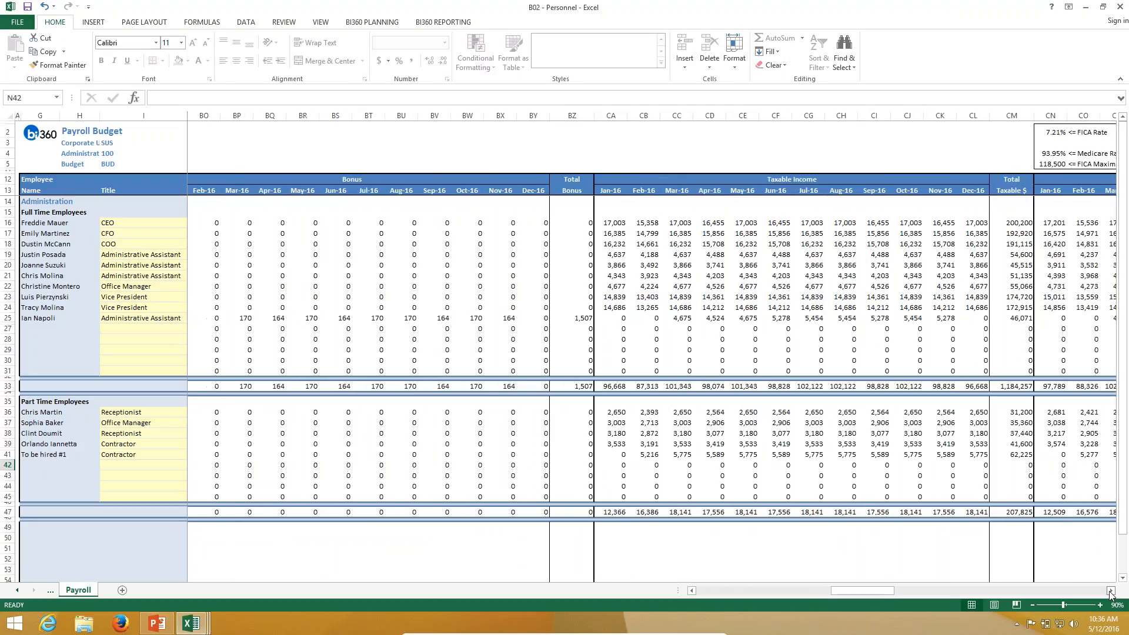
# Review the FICA, FUTA, SUTA, worker's compensation, benefits and FTE columns, and return to the payroll input columns
pyautogui.click(1112, 592)
pyautogui.click(1111, 592)
pyautogui.click(1111, 592)
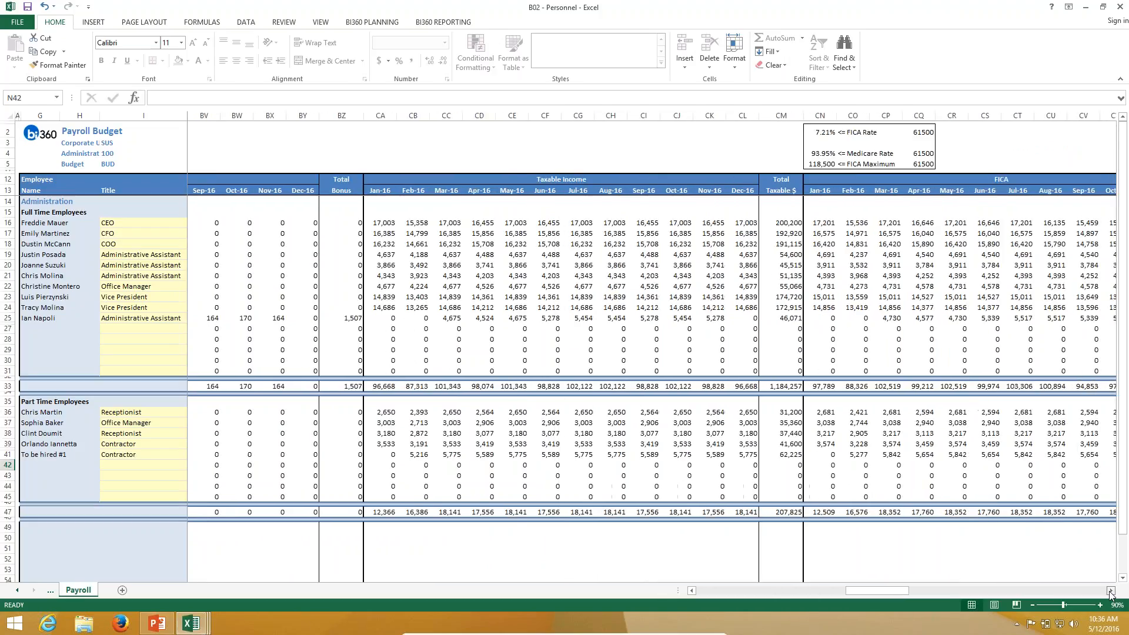
pyautogui.click(1111, 591)
pyautogui.click(1110, 592)
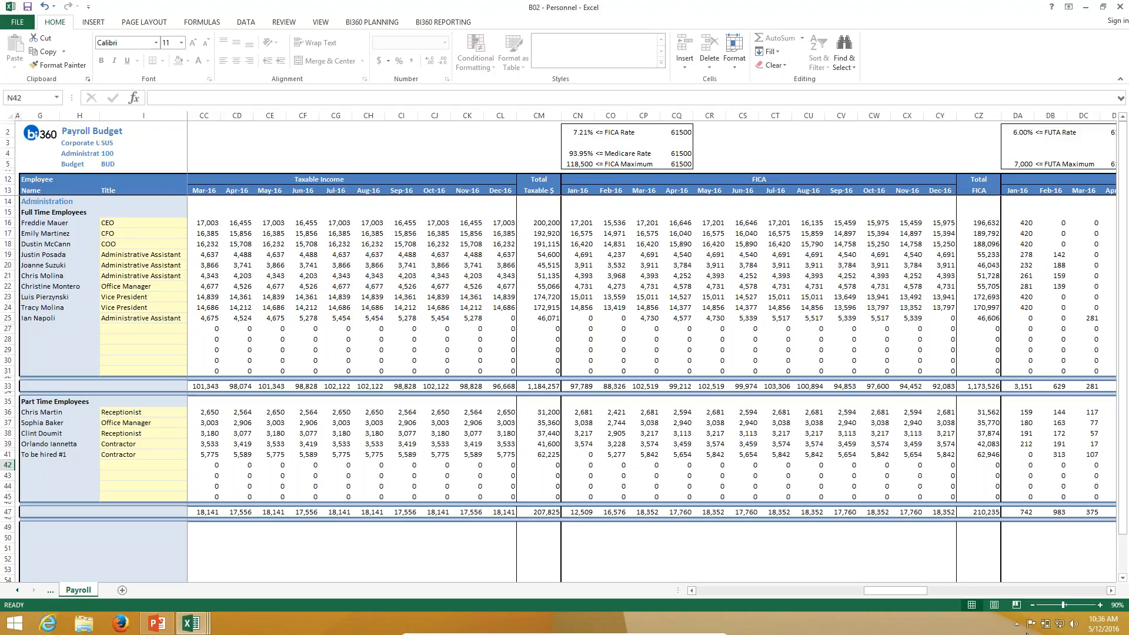
pyautogui.moveTo(1111, 593); pyautogui.dragTo(1111, 592)
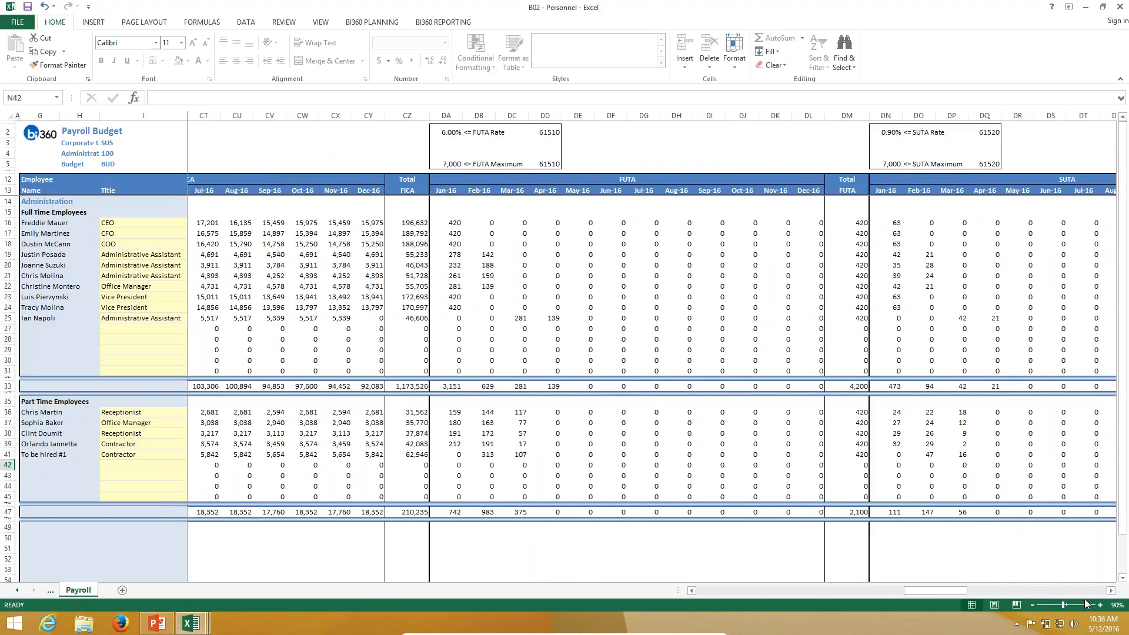
pyautogui.click(1110, 593)
pyautogui.moveTo(1110, 592); pyautogui.dragTo(1110, 592)
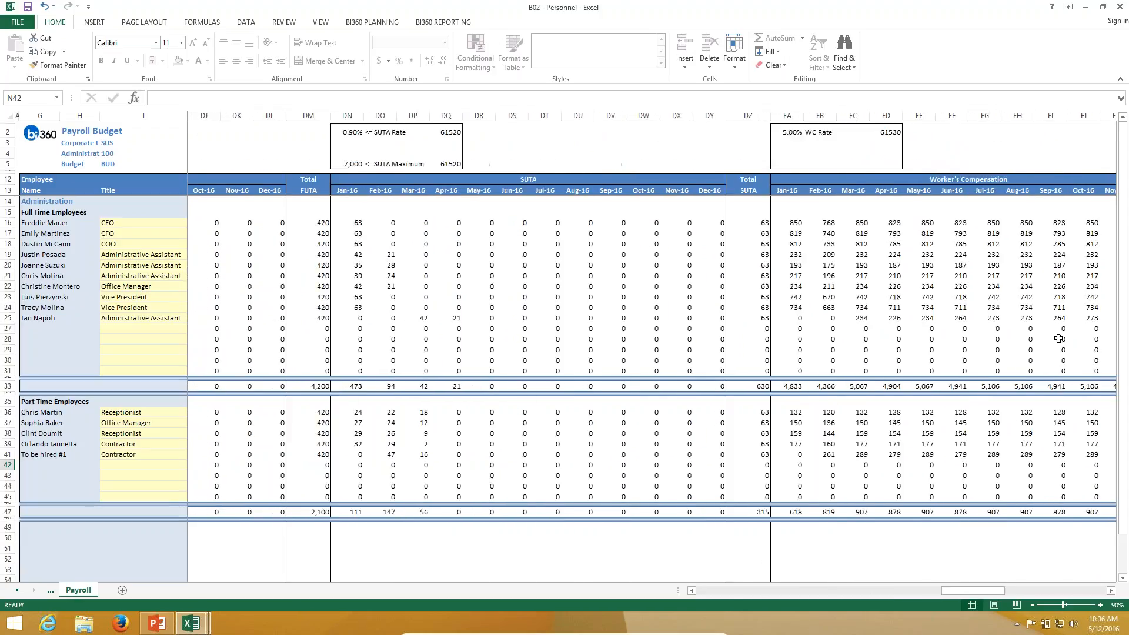
pyautogui.click(1110, 592)
pyautogui.moveTo(1110, 592); pyautogui.dragTo(1110, 592)
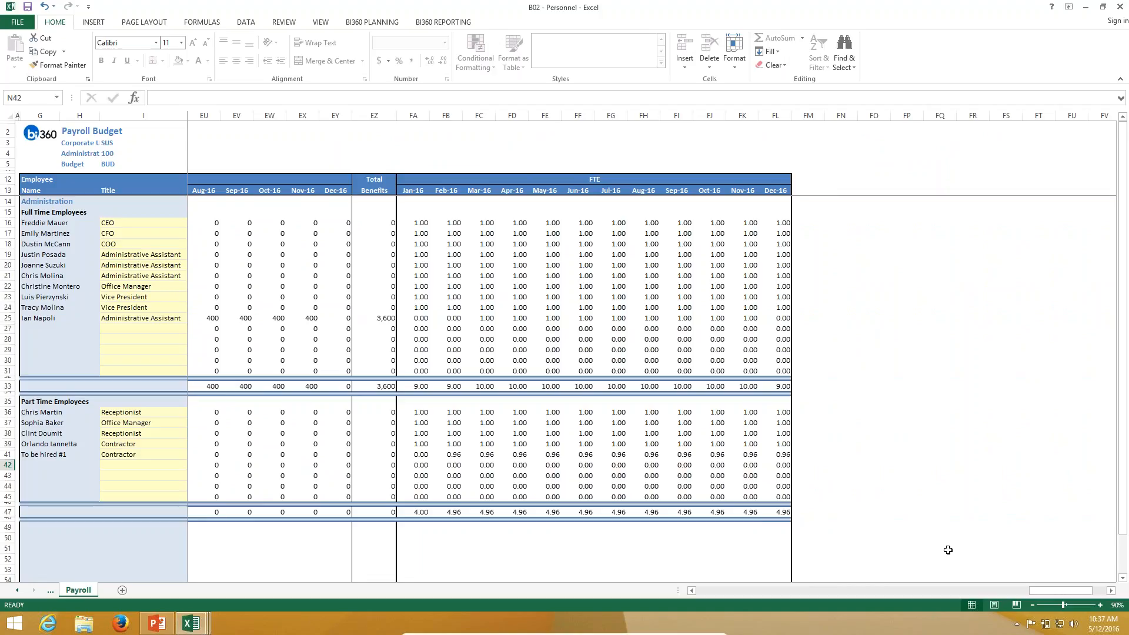
pyautogui.moveTo(1034, 592); pyautogui.dragTo(20, 220)
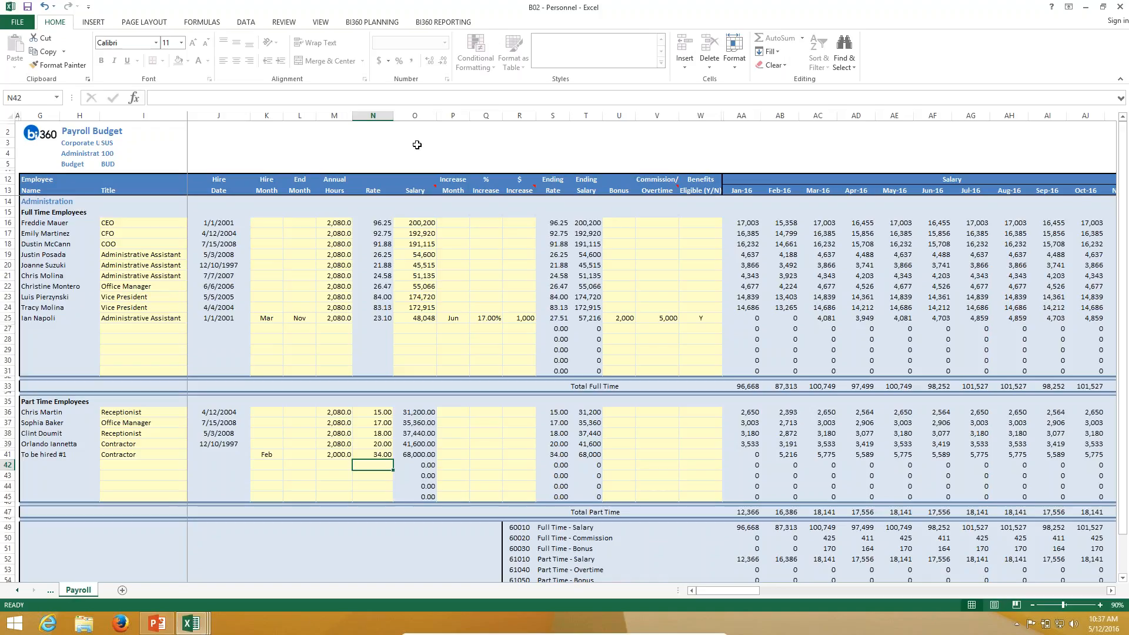
# Run the payroll budget for departments 100, 200, 300 and 400 and close the Report Designer
pyautogui.click(347, 26)
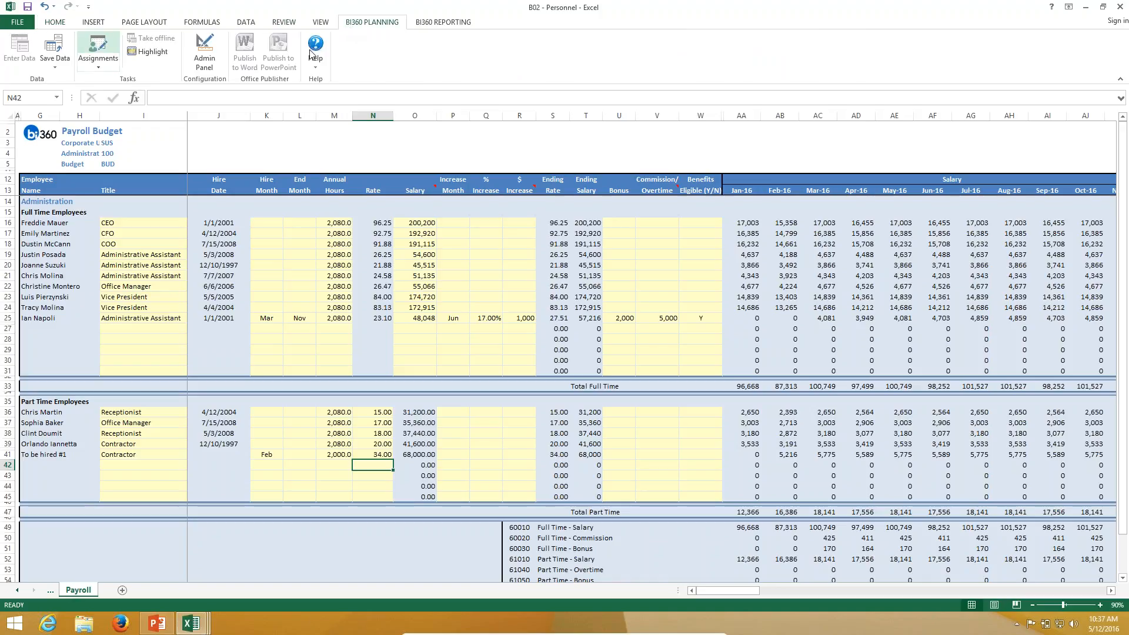
pyautogui.click(464, 28)
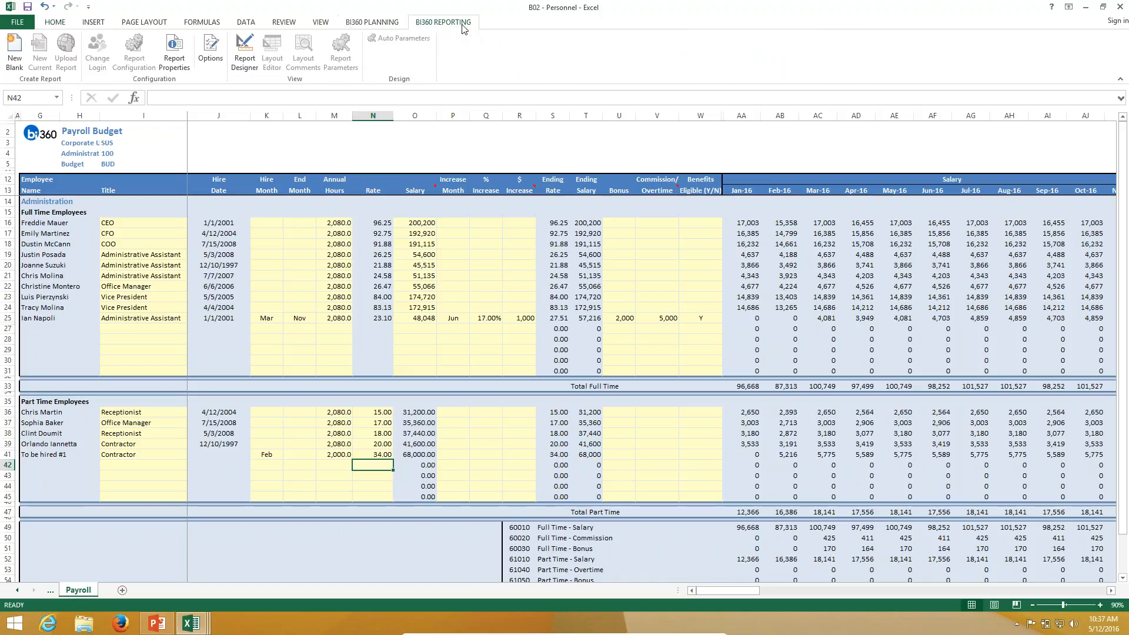
pyautogui.click(244, 53)
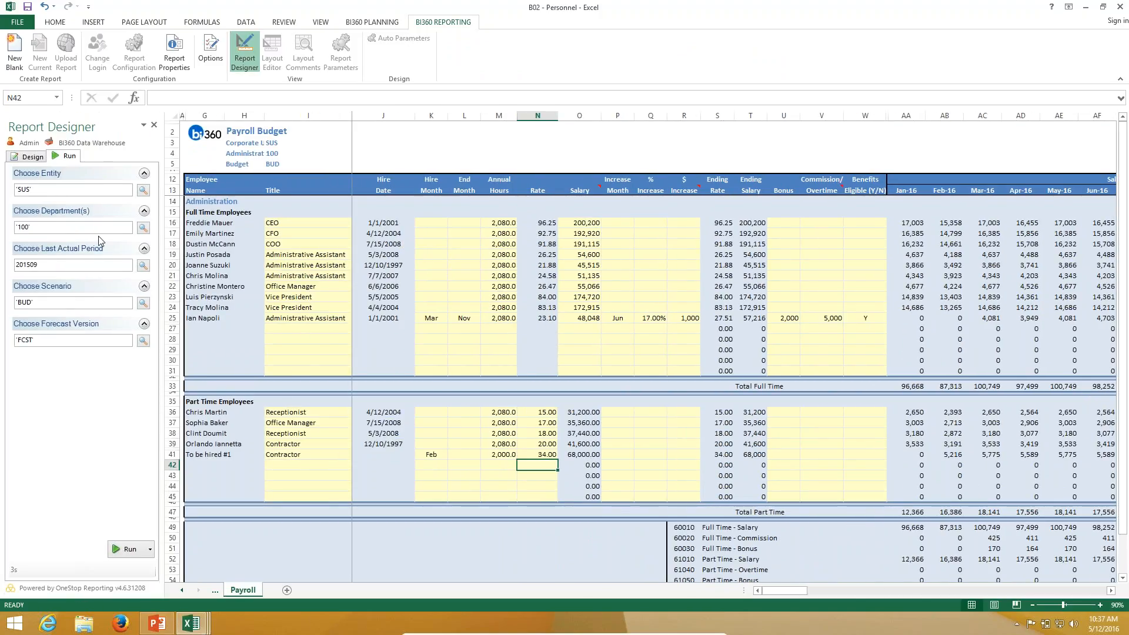
pyautogui.click(143, 229)
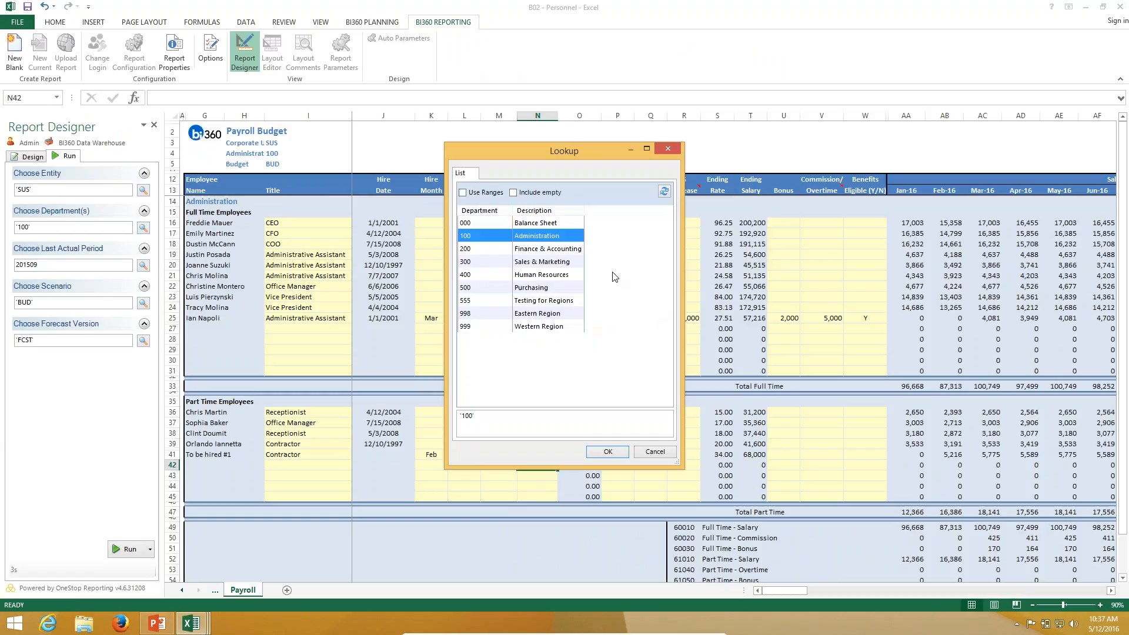
pyautogui.moveTo(513, 253); pyautogui.dragTo(513, 278)
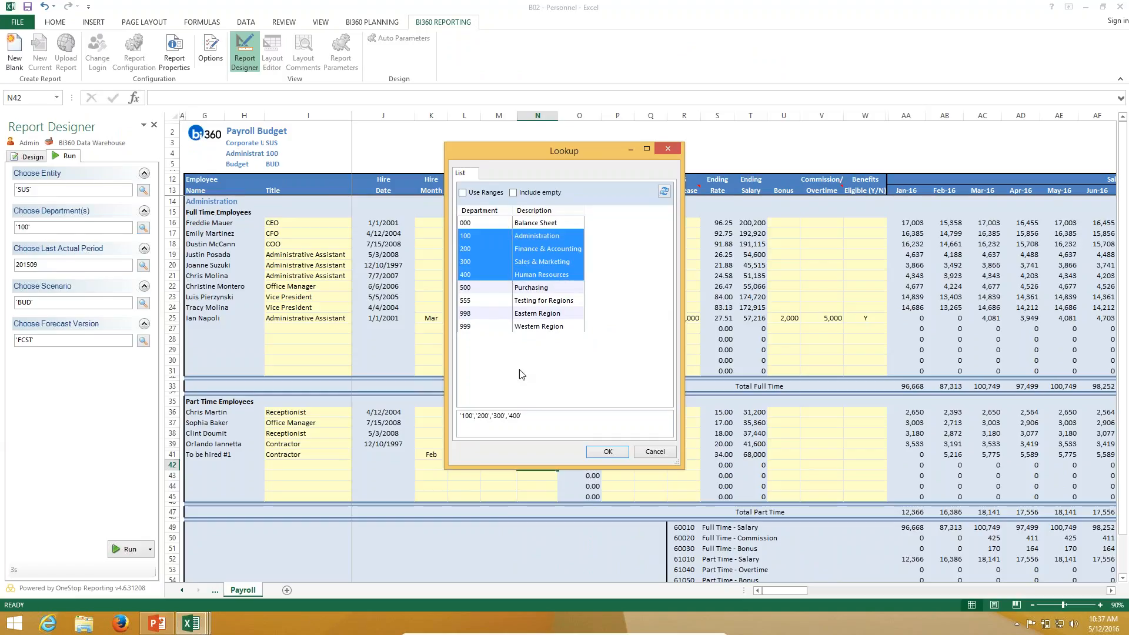
pyautogui.click(603, 451)
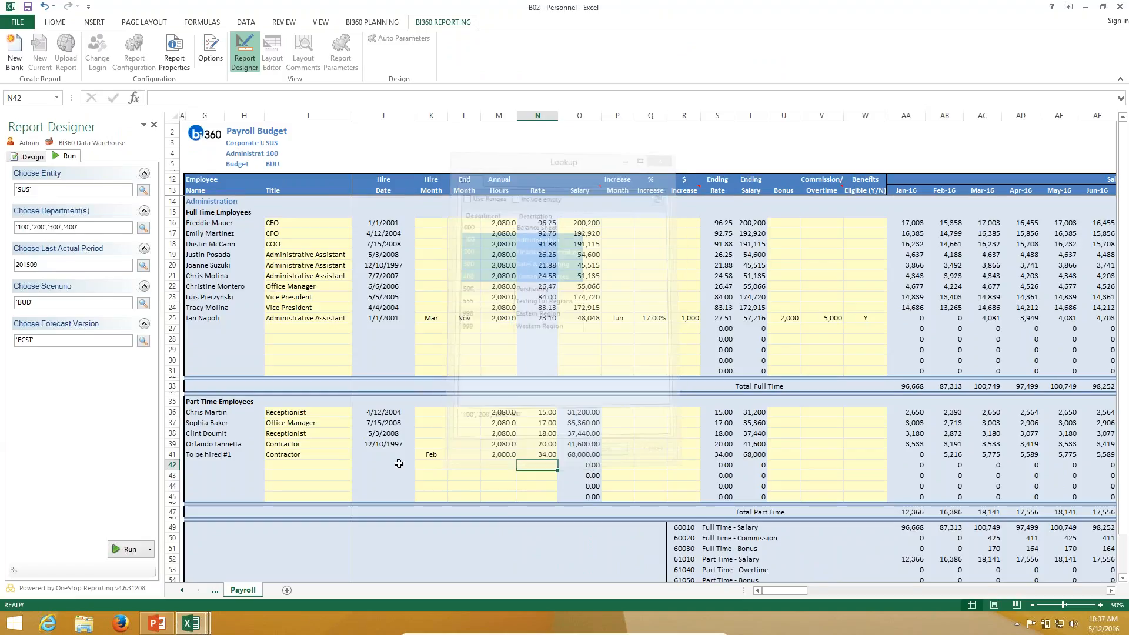
pyautogui.click(126, 549)
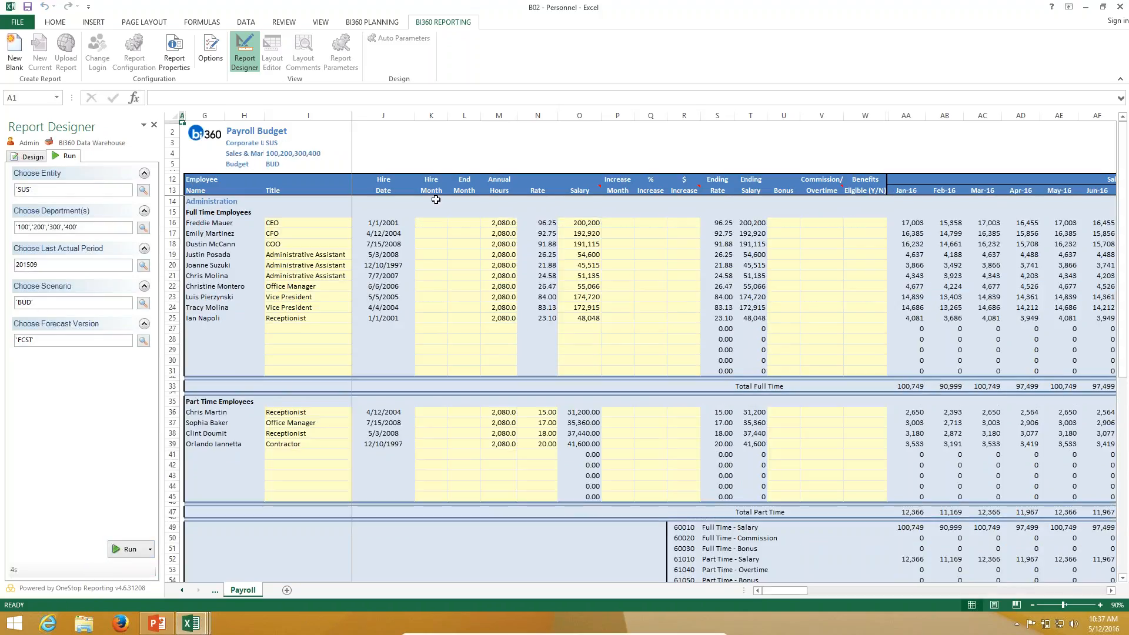
pyautogui.click(155, 124)
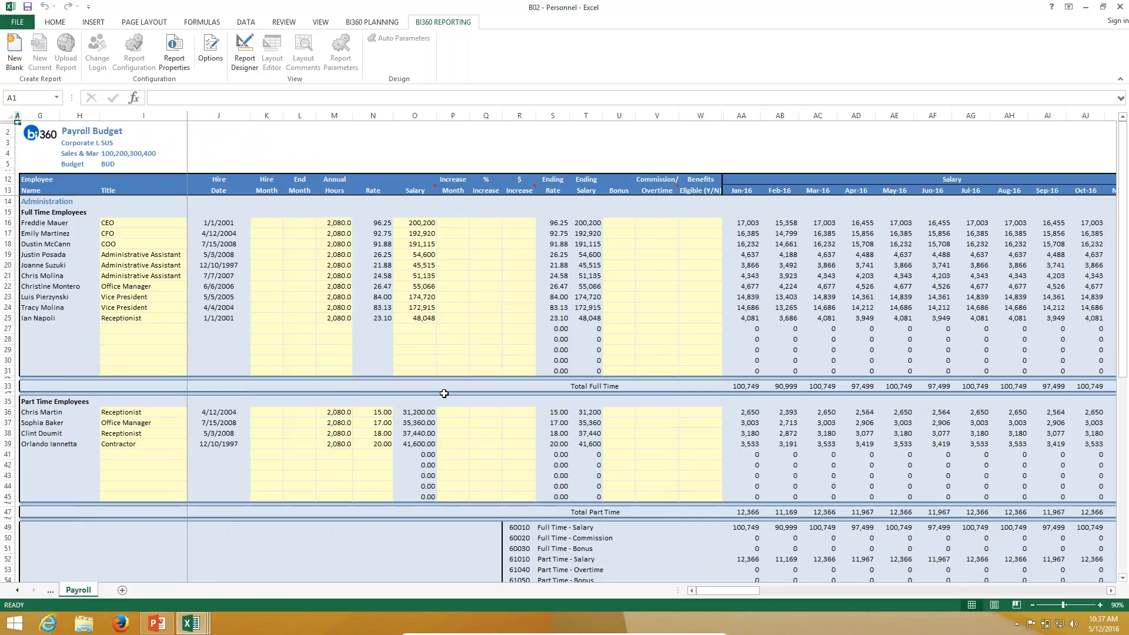
# Look through the Administration, Finance & Accounting and Sales & Marketing sections, including their employee lists and salary and benefits totals
pyautogui.scroll(-3, 483, 414)
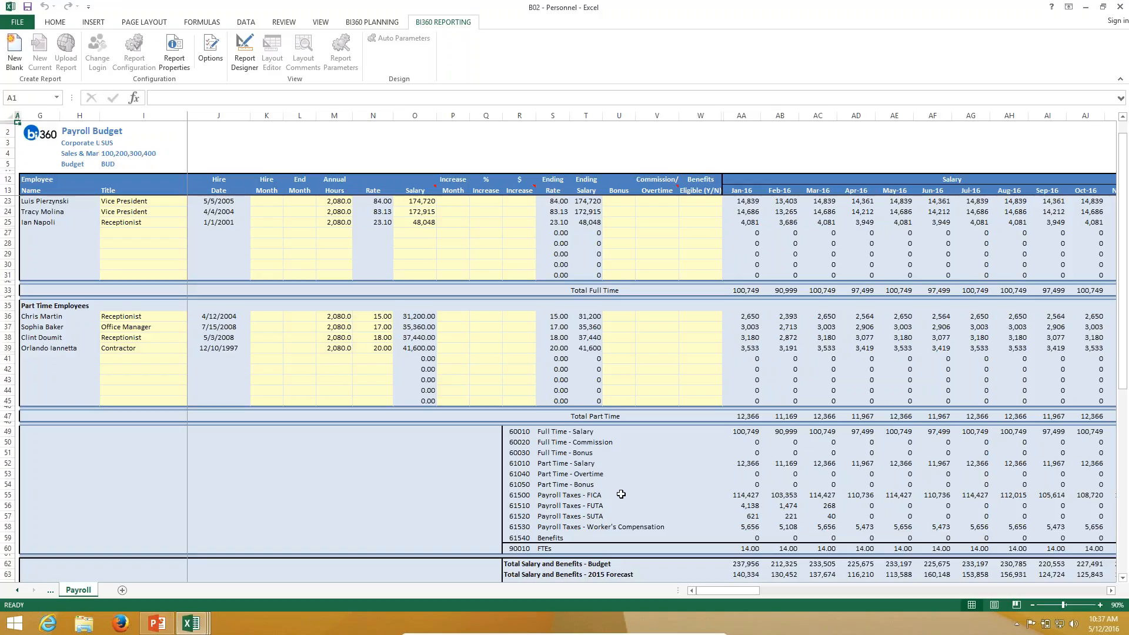
pyautogui.scroll(-6, 621, 494)
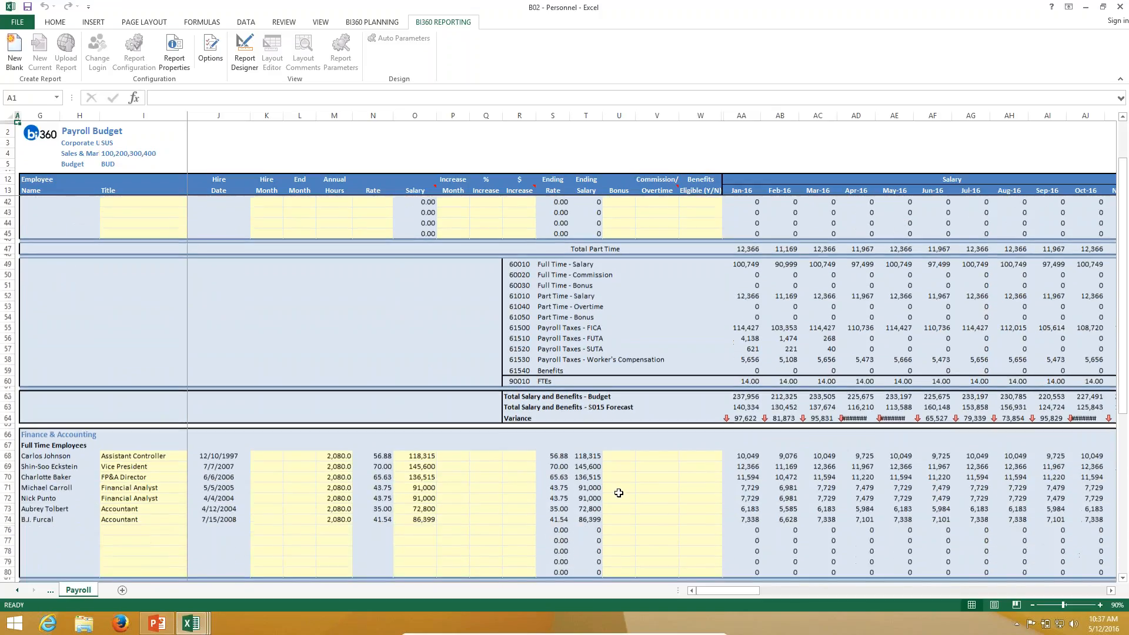
pyautogui.scroll(-2, 618, 493)
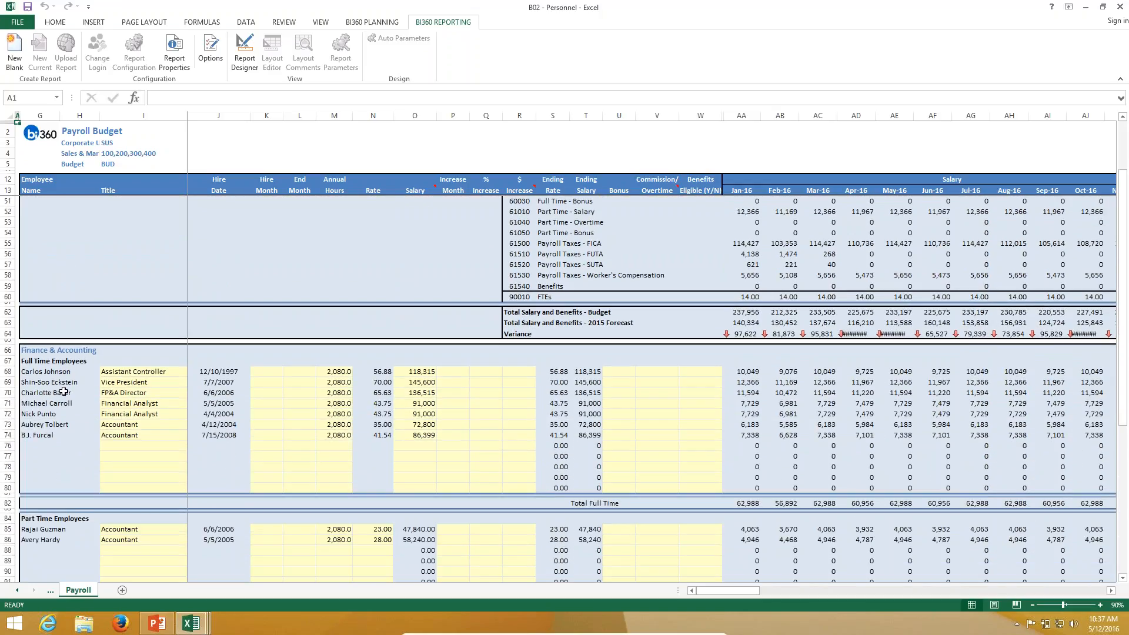
pyautogui.scroll(-3, 63, 391)
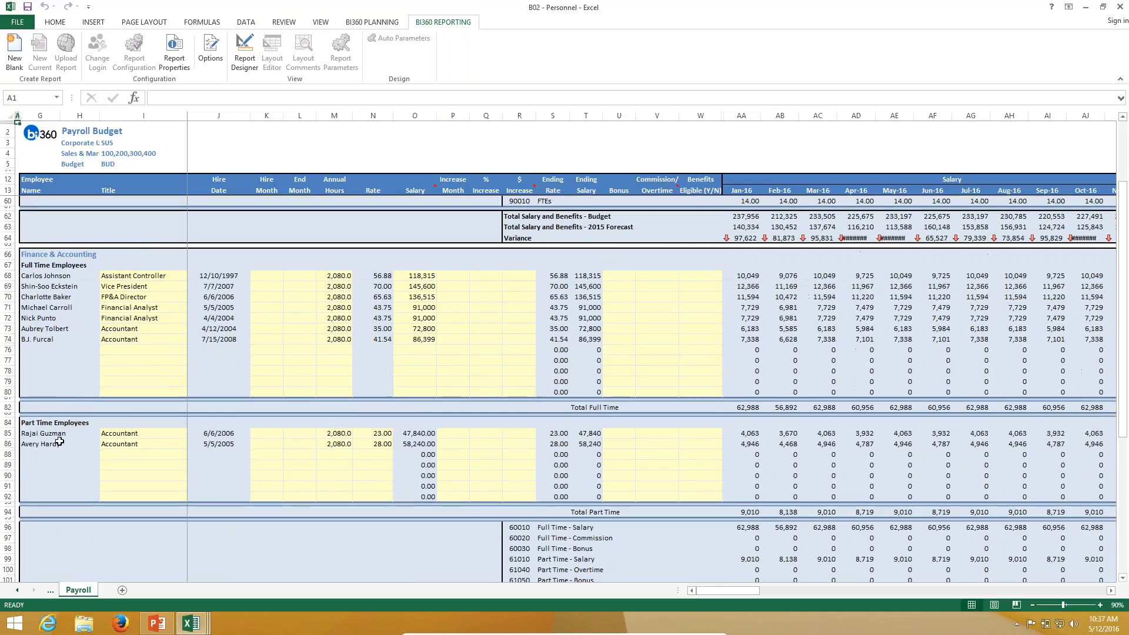
pyautogui.scroll(-3, 89, 438)
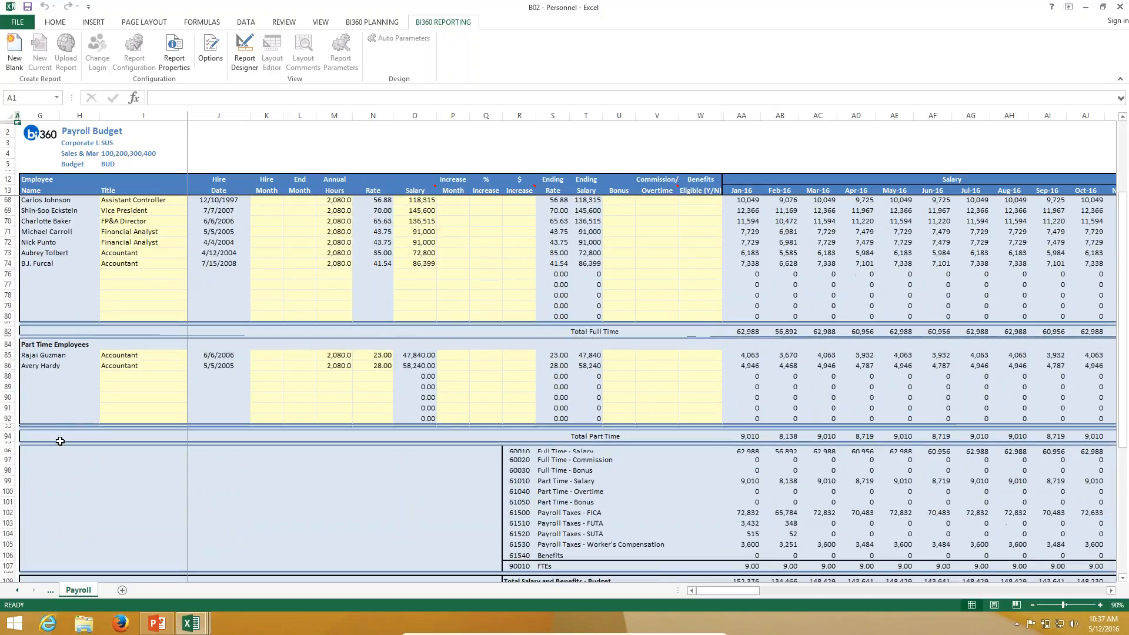
pyautogui.scroll(-4, 640, 475)
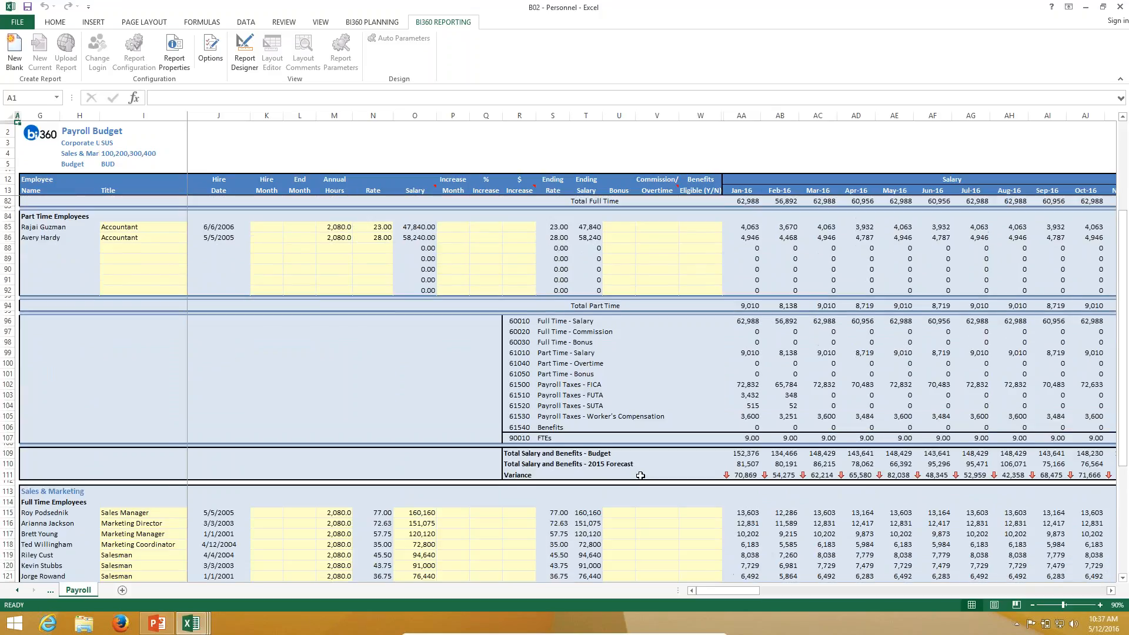
pyautogui.scroll(-6, 116, 428)
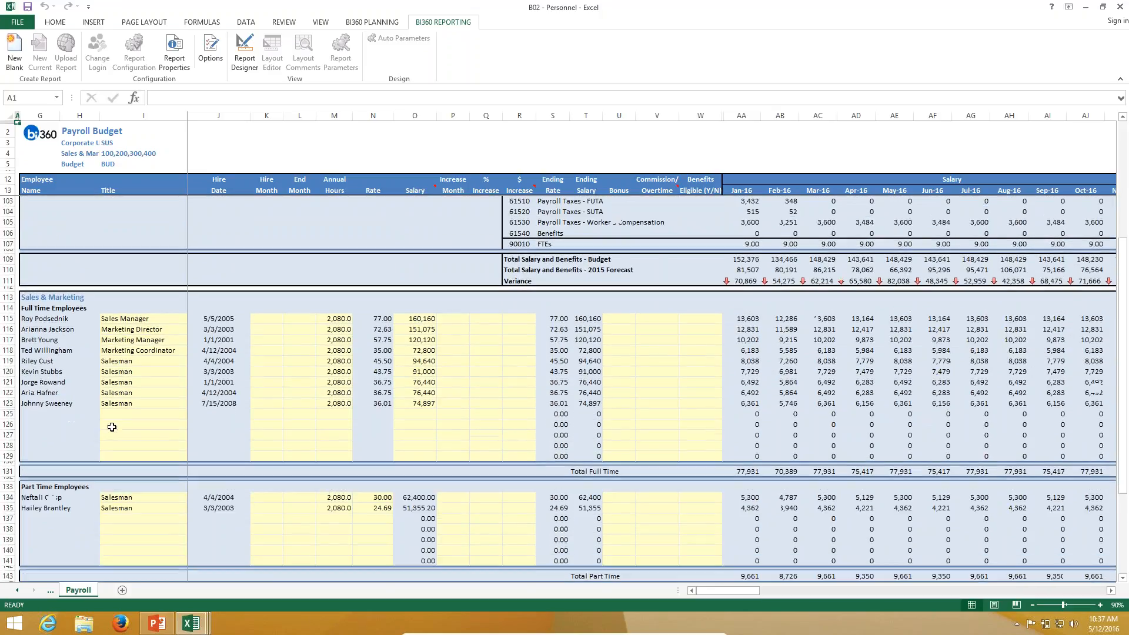
pyautogui.scroll(-5, 116, 427)
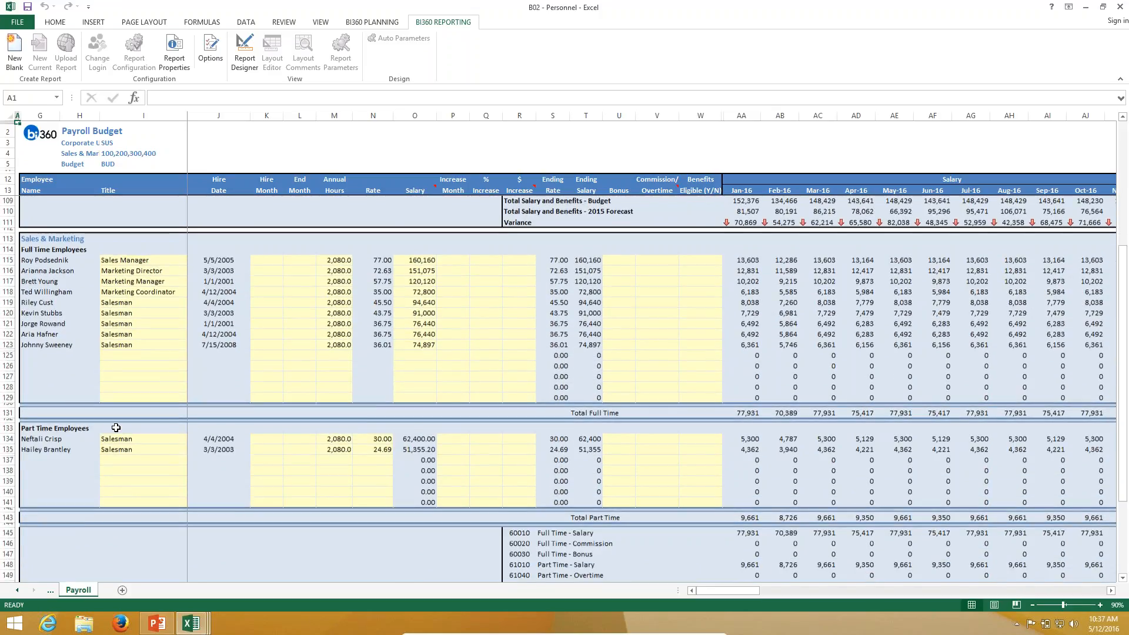
pyautogui.scroll(-3, 115, 429)
pyautogui.scroll(3, 232, 444)
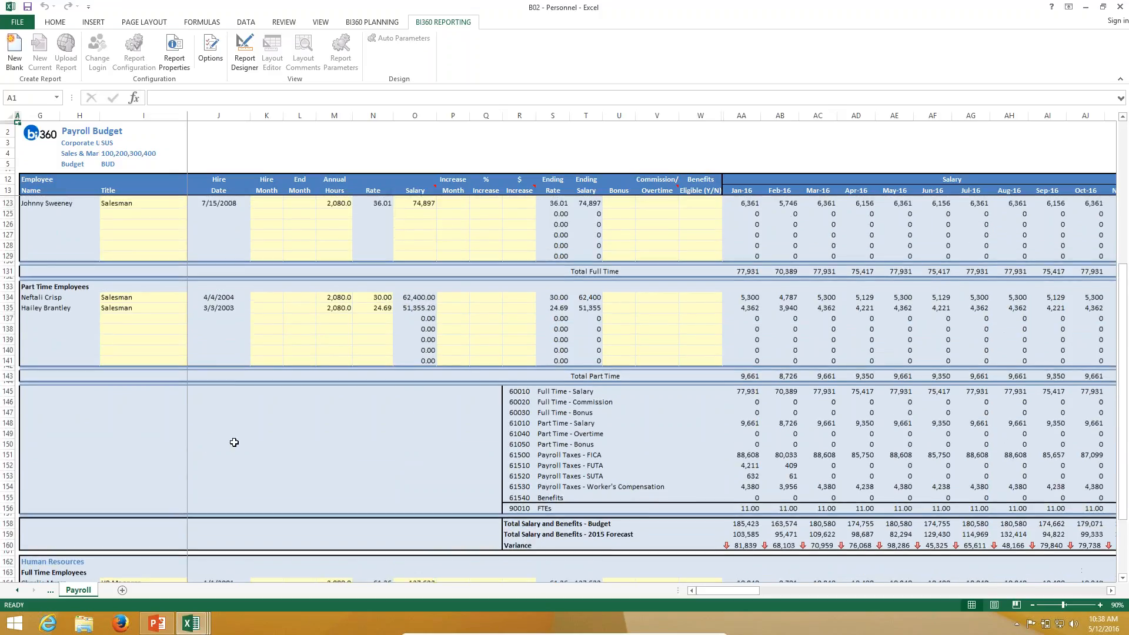
pyautogui.scroll(1, 337, 453)
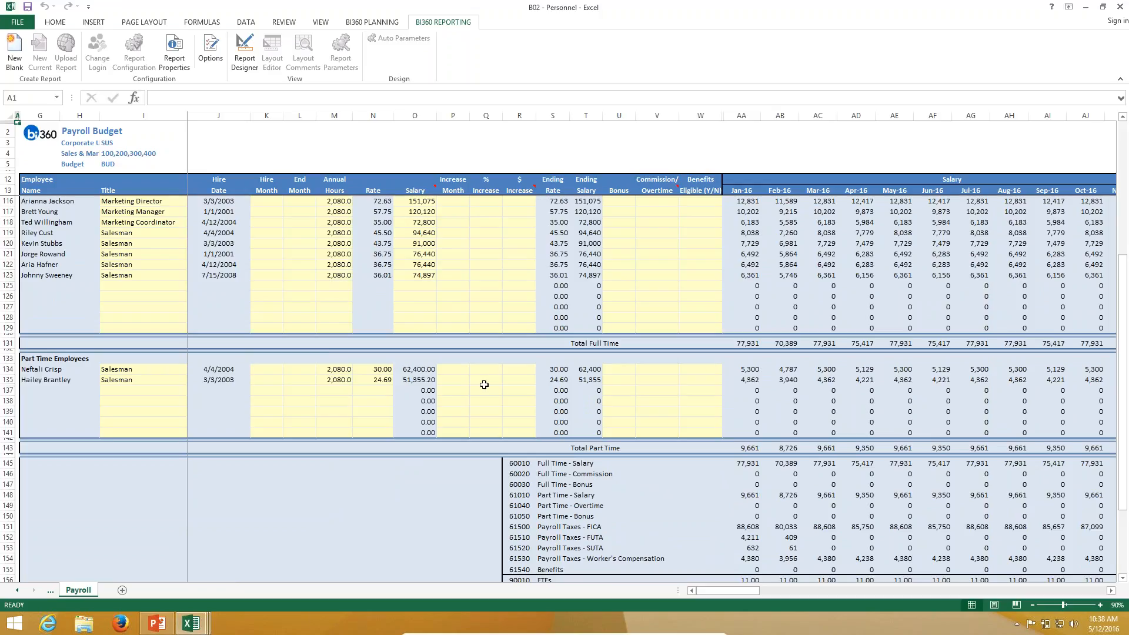
pyautogui.scroll(3, 441, 320)
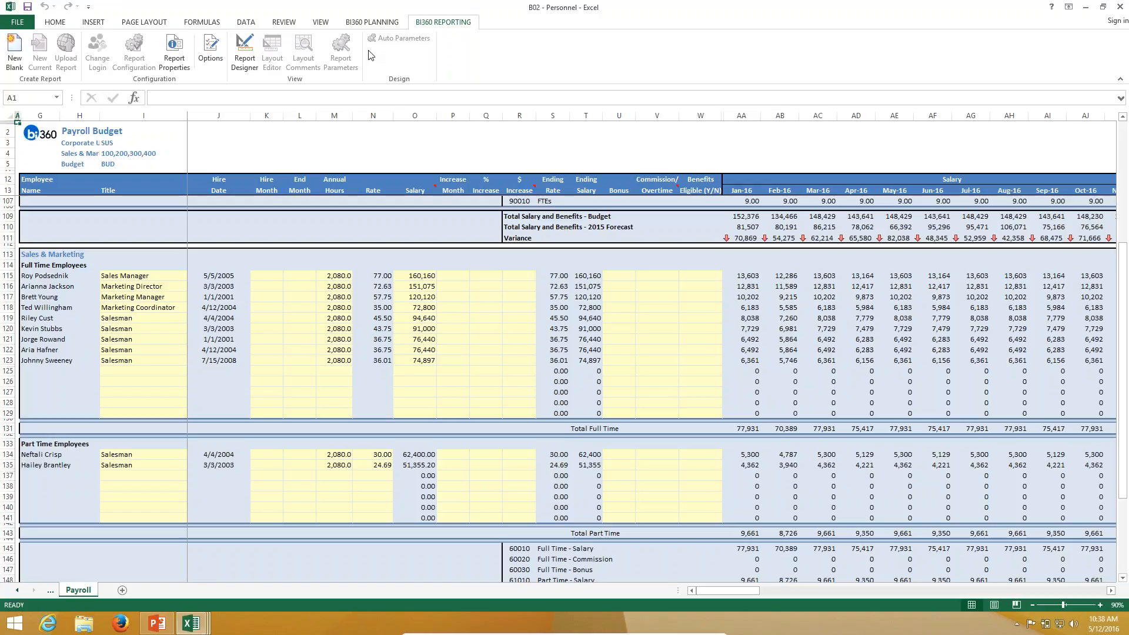
# Open the B03 - Capital budgeting template, run it for entity SUS, and close the Report Designer
pyautogui.click(361, 27)
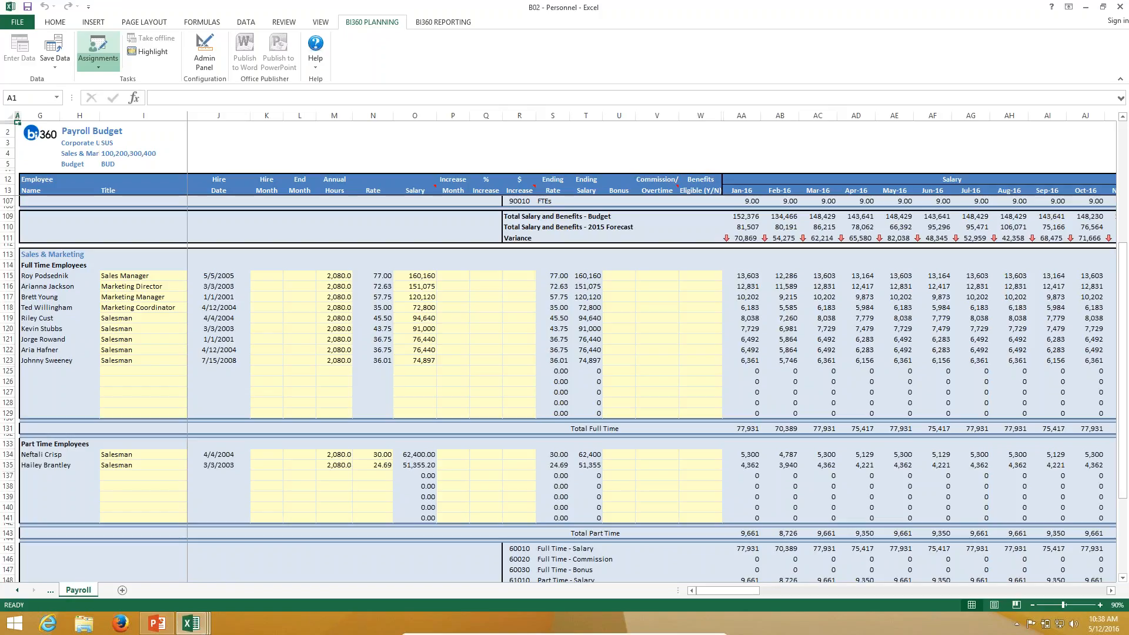
pyautogui.click(98, 50)
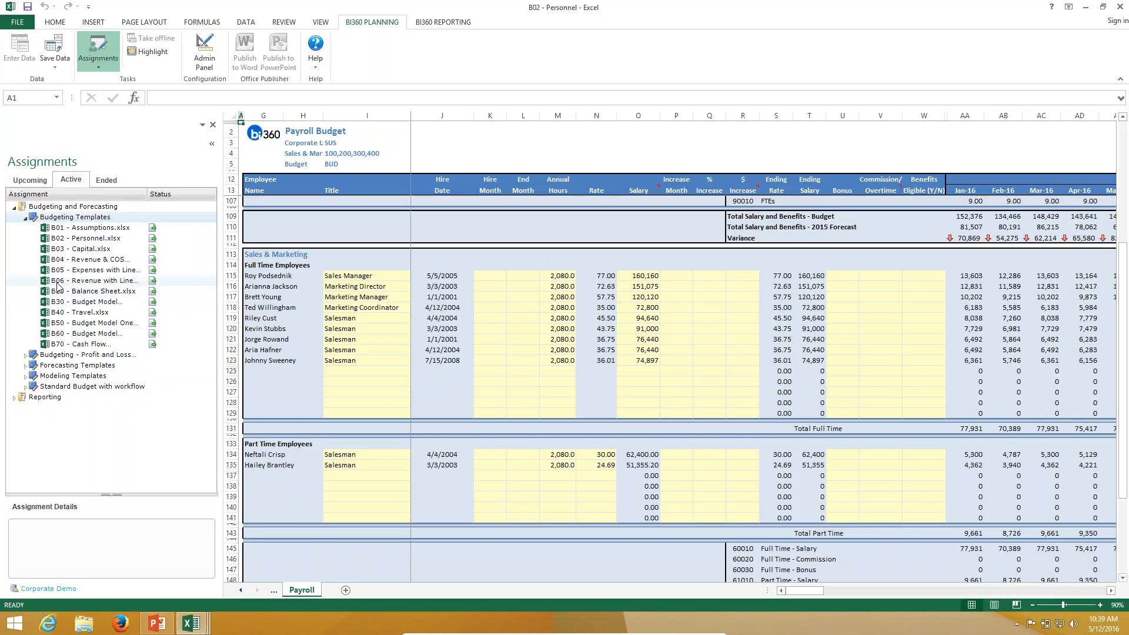
pyautogui.click(18, 254)
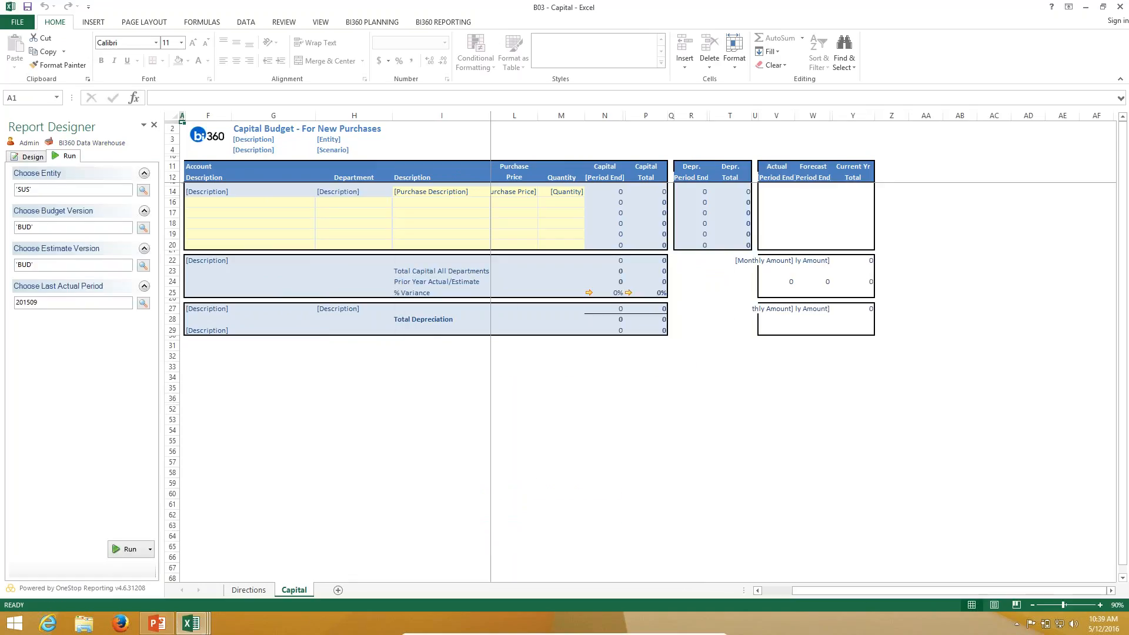
pyautogui.click(127, 549)
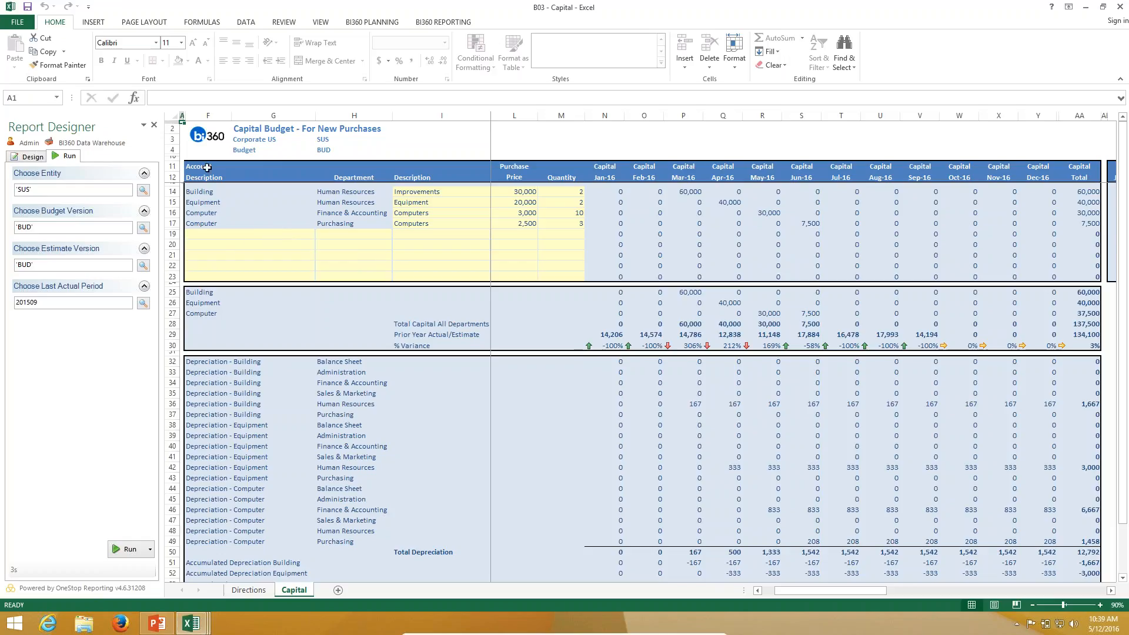
pyautogui.click(154, 124)
# Start a new capital purchase in row 19 with account Computer and department Finance & Accounting
pyautogui.click(135, 234)
pyautogui.click(156, 234)
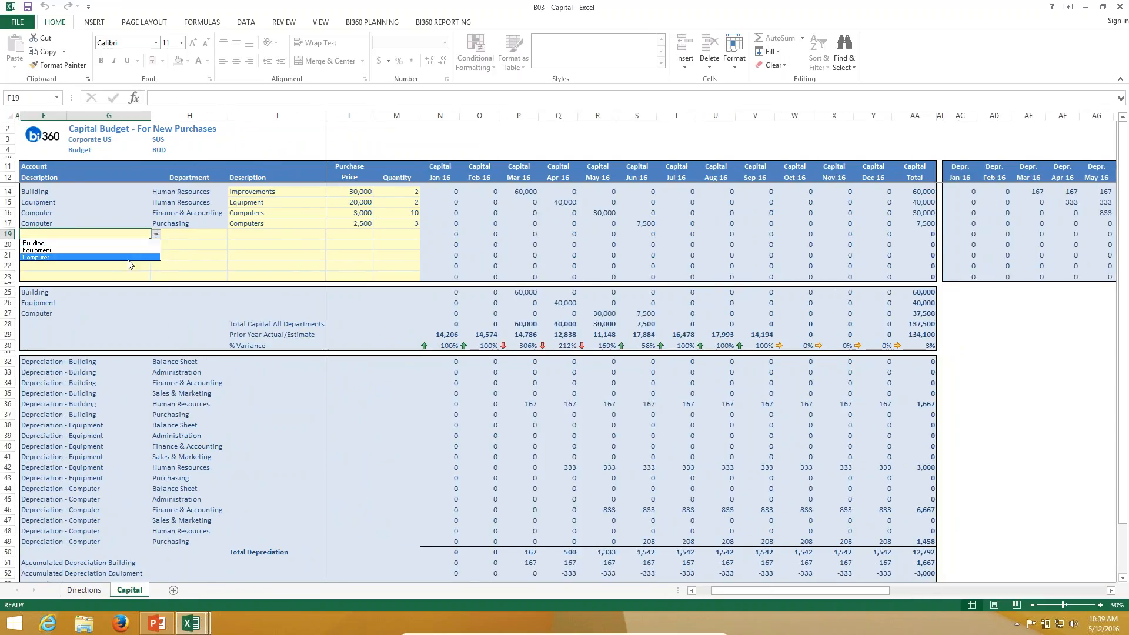
pyautogui.click(128, 257)
pyautogui.click(201, 243)
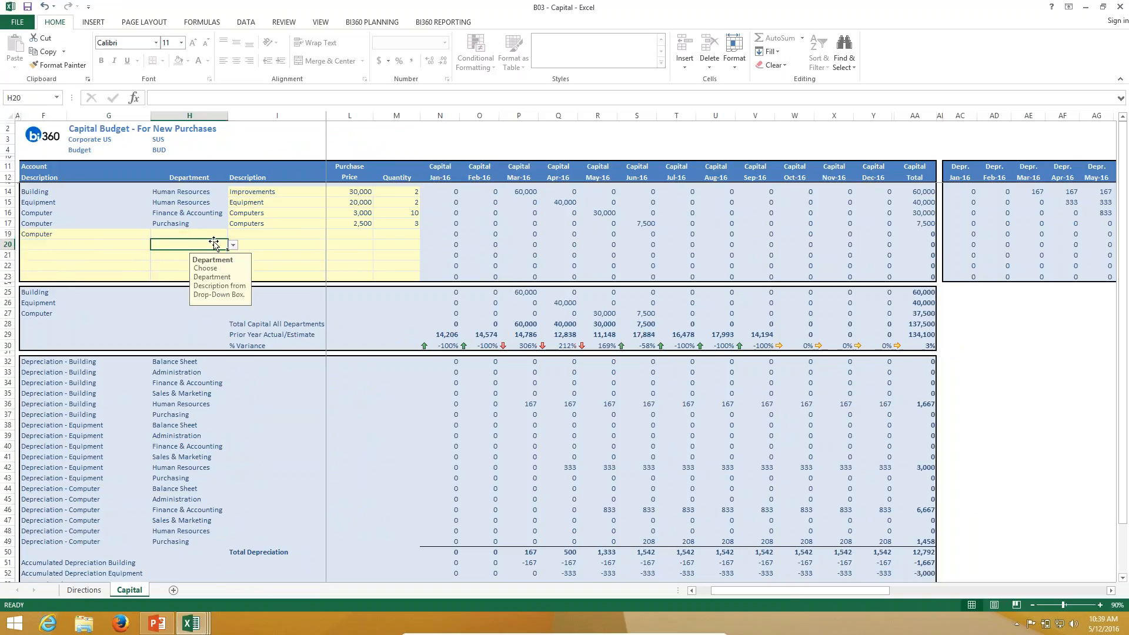
pyautogui.click(194, 231)
pyautogui.click(233, 234)
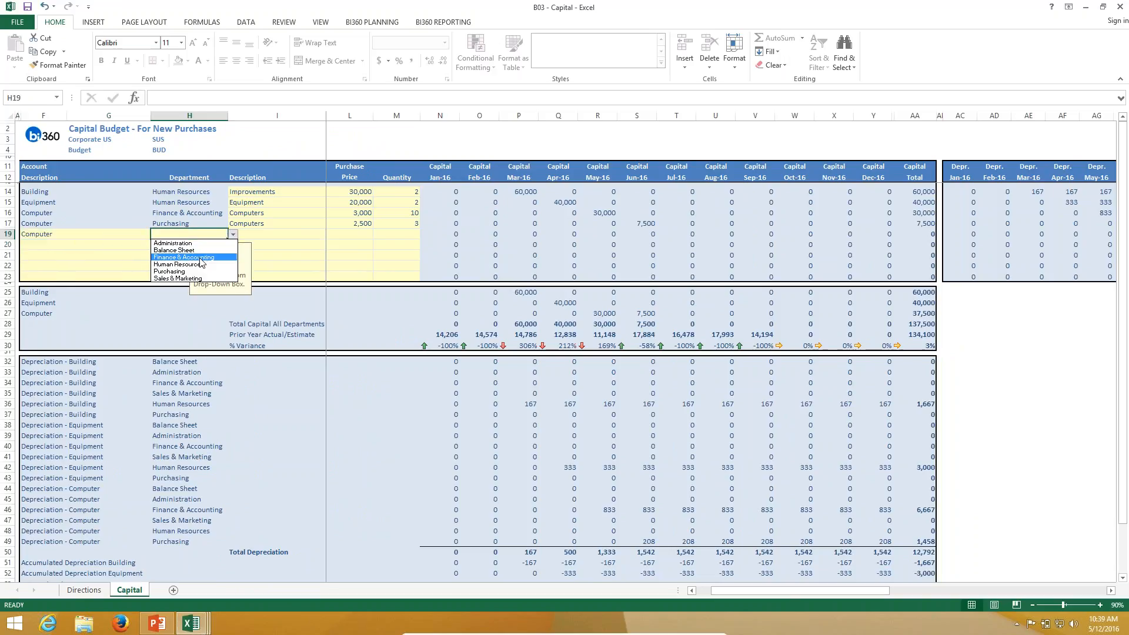
pyautogui.click(189, 257)
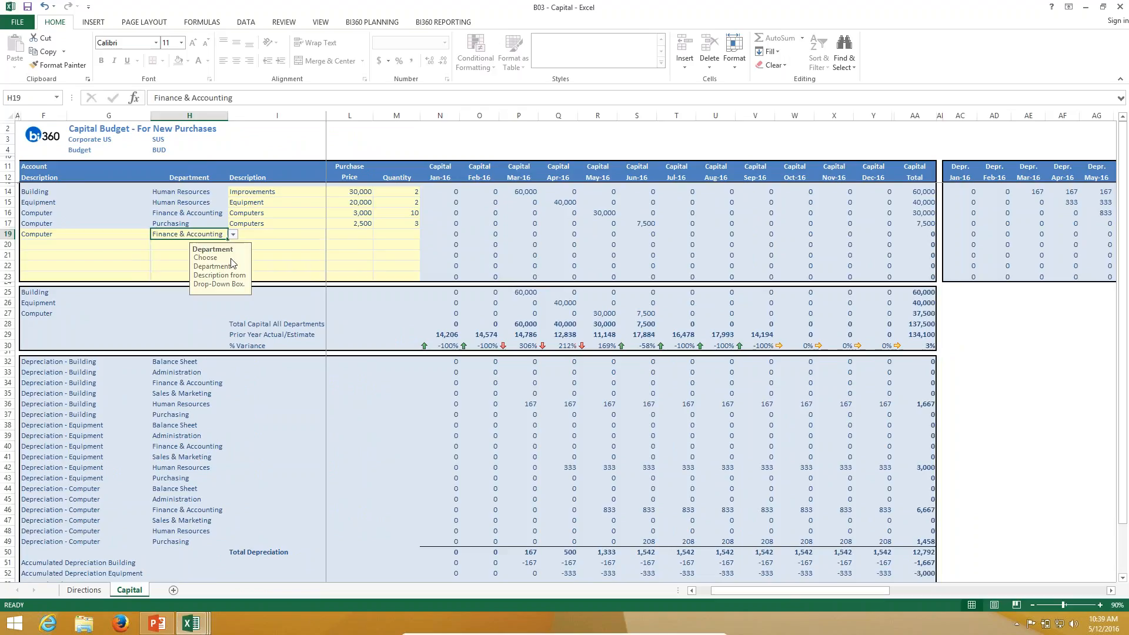
# Describe the row 19 purchase as "New Computers for CFO" with a purchase price of 2,000 and a quantity of 5
pyautogui.click(272, 237)
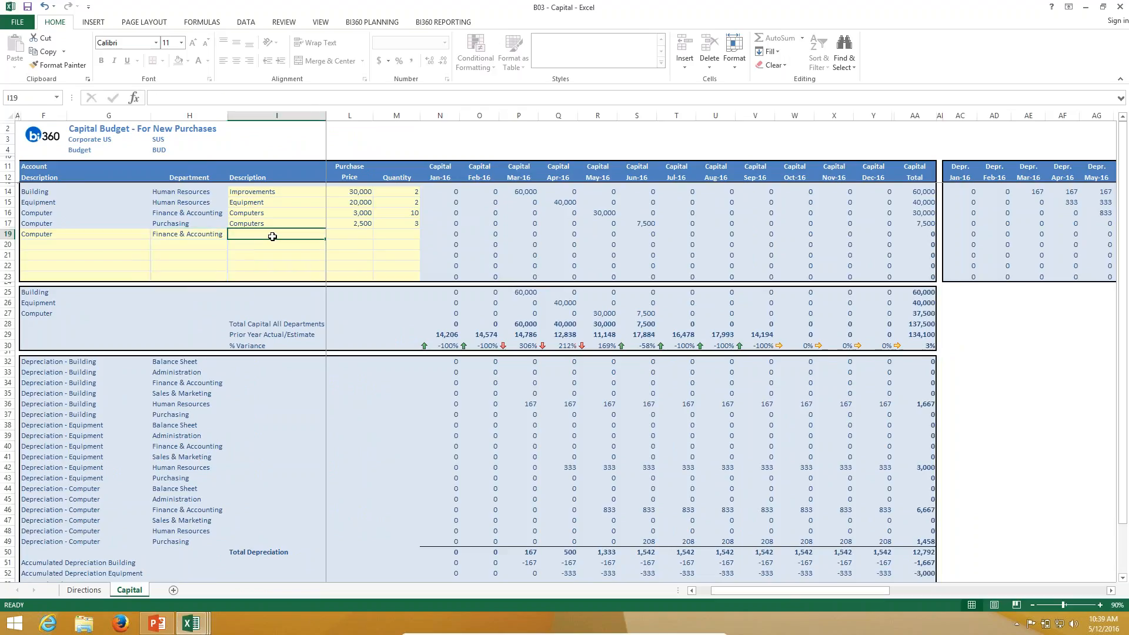
pyautogui.write('New Computers for CFO')
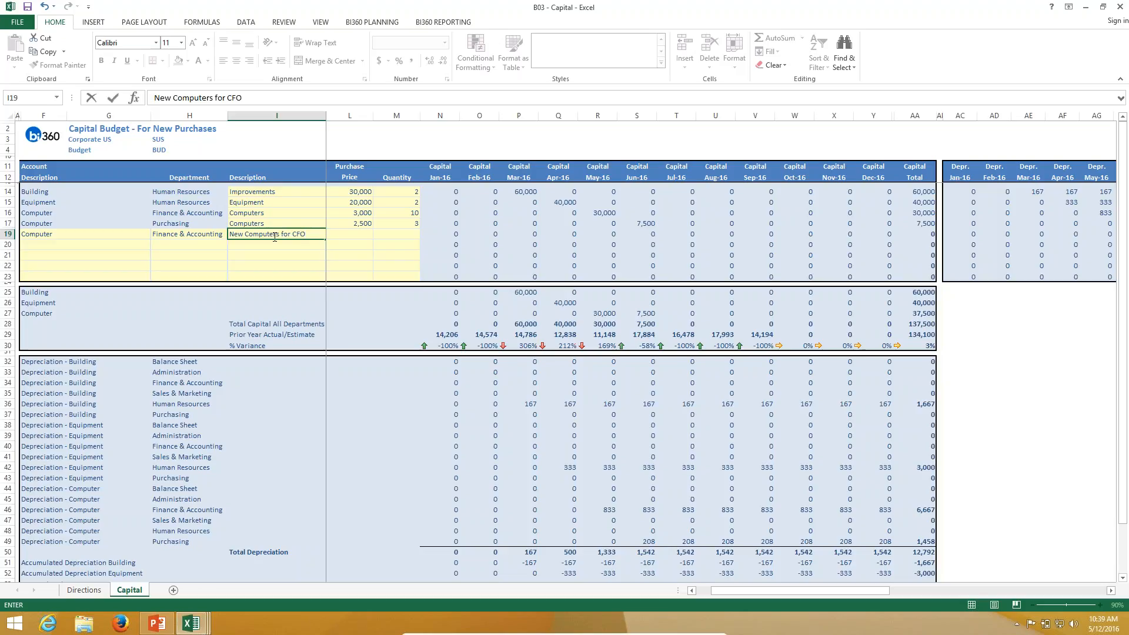
pyautogui.click(342, 234)
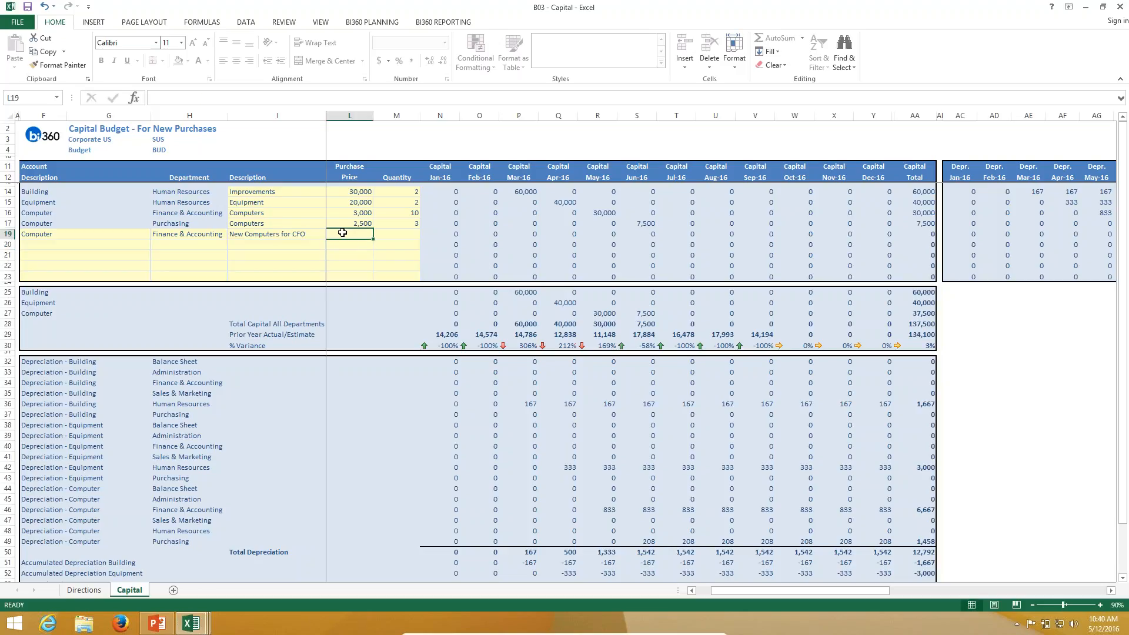
pyautogui.write('2000')
pyautogui.hotkey('ctrl', 'Return')
pyautogui.press('Tab')
pyautogui.write('5')
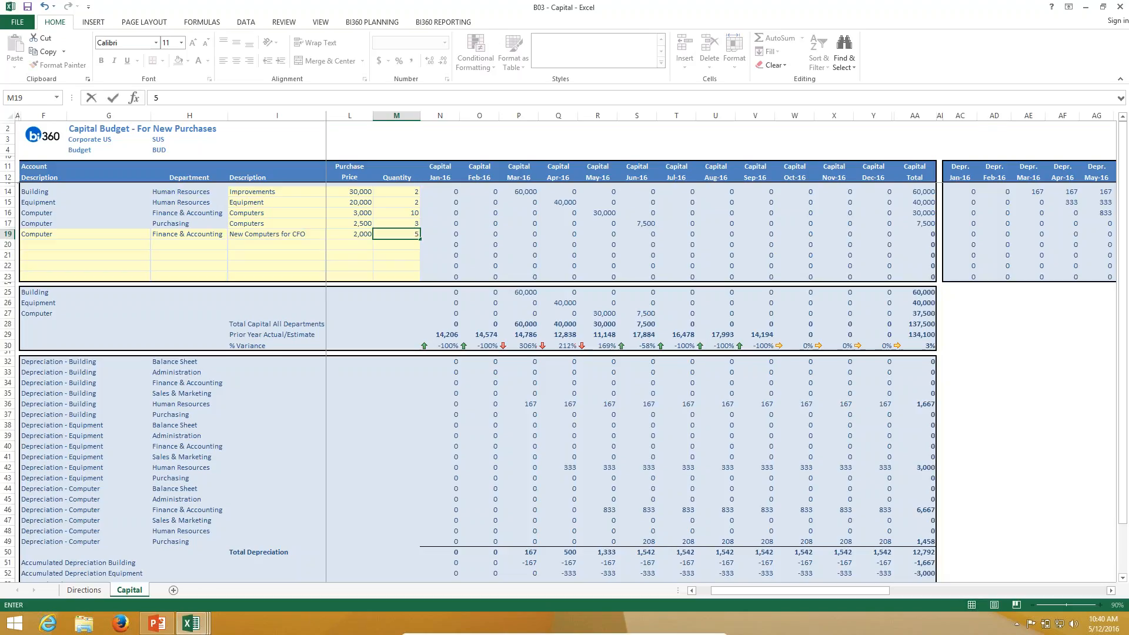
pyautogui.press('Return')
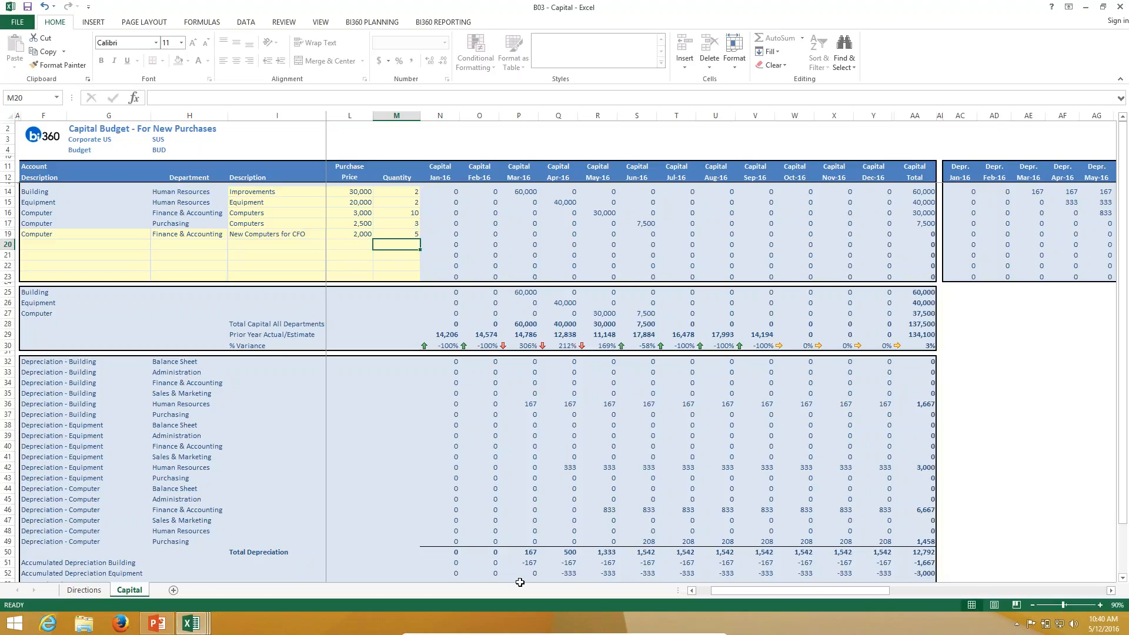
# Set the purchase month of the new CFO computers to Apr
pyautogui.moveTo(736, 594); pyautogui.dragTo(721, 594)
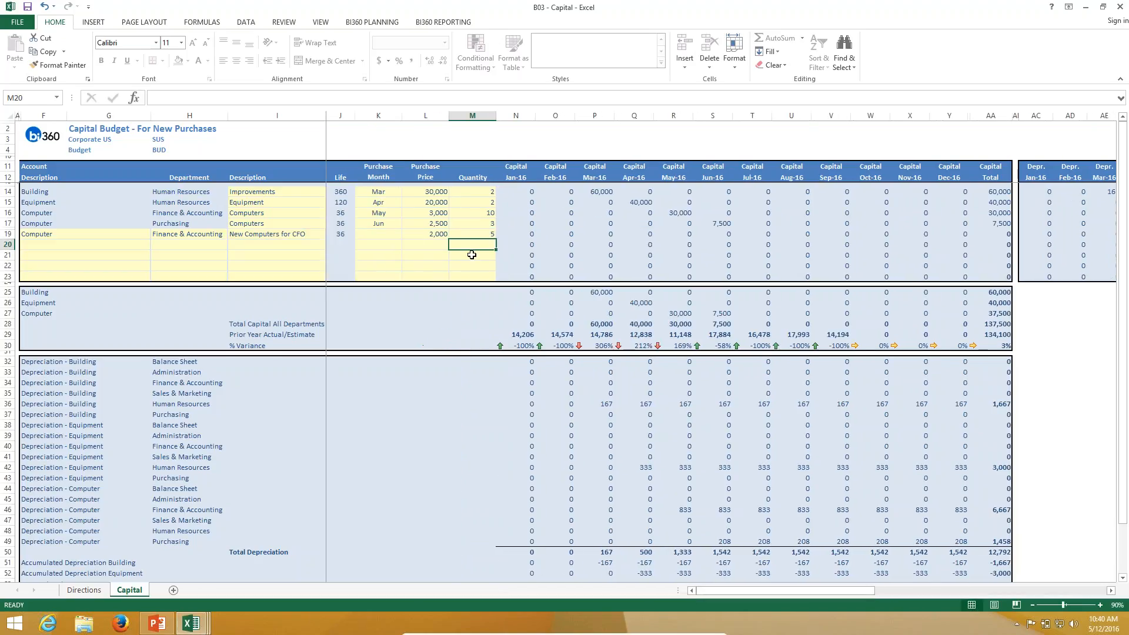
pyautogui.click(387, 236)
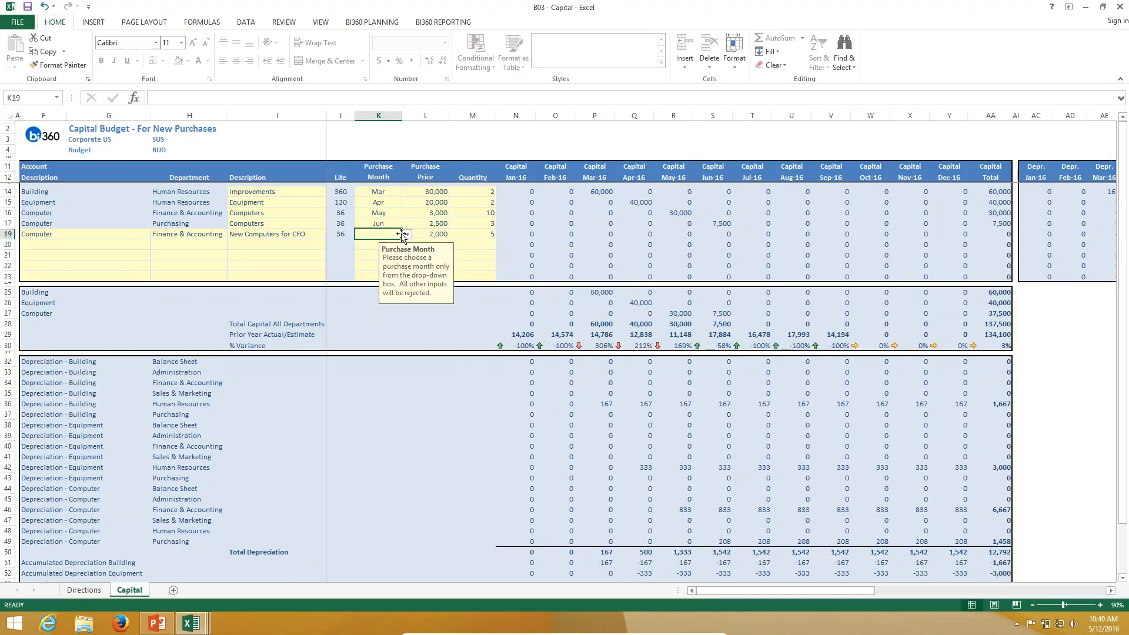
pyautogui.click(408, 235)
pyautogui.click(383, 269)
pyautogui.click(472, 254)
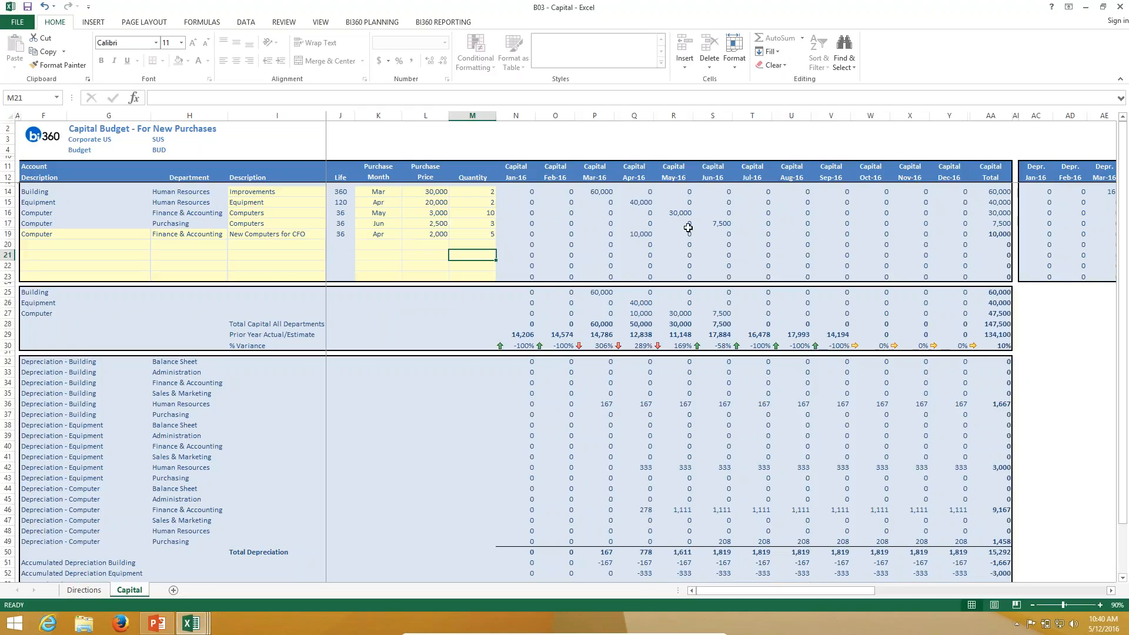
# Examine the monthly depreciation and prior-year actual columns beside the capital purchases, then return to the purchase entry columns
pyautogui.click(1110, 590)
pyautogui.click(1111, 590)
pyautogui.click(1111, 590)
pyautogui.click(1111, 590)
pyautogui.click(1111, 591)
pyautogui.click(1111, 590)
pyautogui.click(1111, 590)
pyautogui.click(1111, 591)
pyautogui.click(1110, 591)
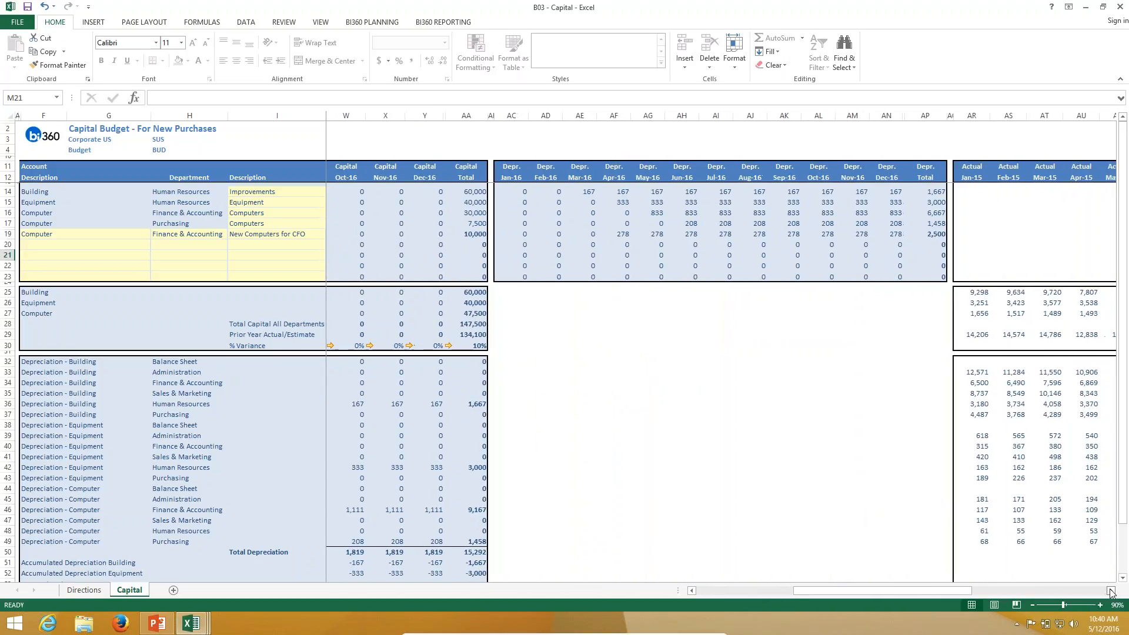
pyautogui.moveTo(907, 592); pyautogui.dragTo(721, 593)
# Start another capital purchase in row 20 with account Equipment and department Finance & Accounting
pyautogui.click(74, 242)
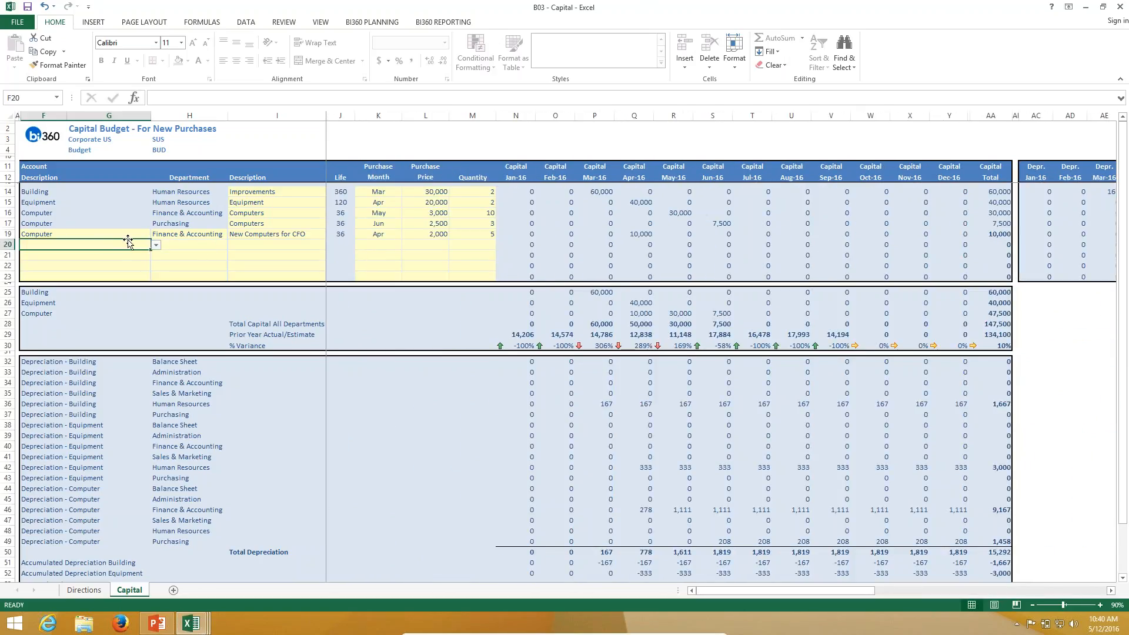
pyautogui.click(156, 245)
pyautogui.click(125, 261)
pyautogui.click(215, 245)
pyautogui.click(234, 246)
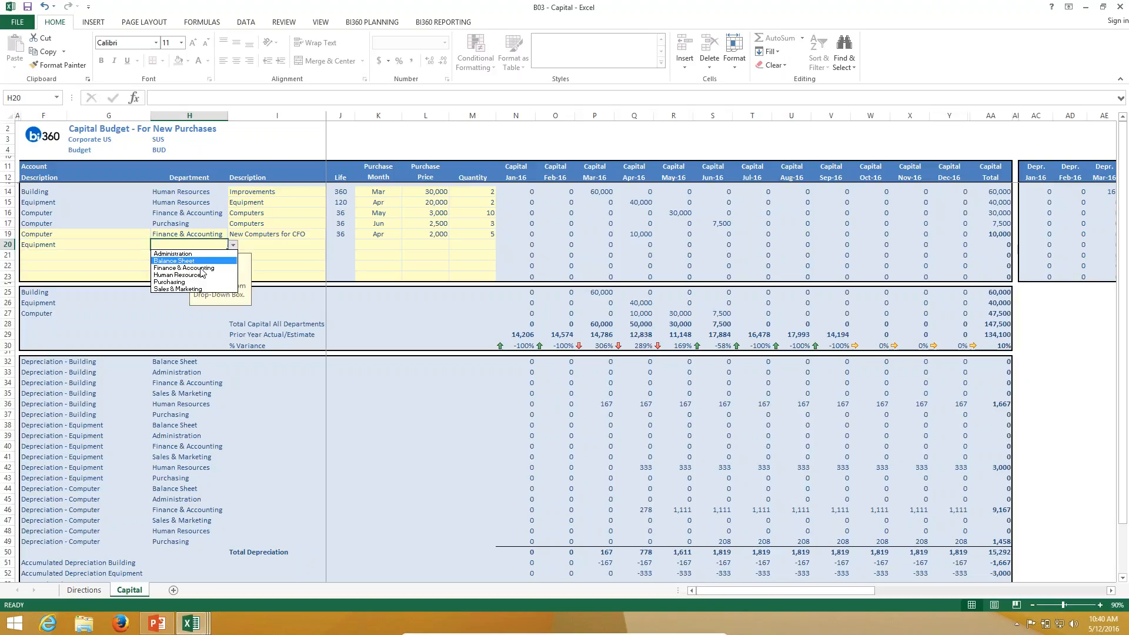
pyautogui.click(199, 268)
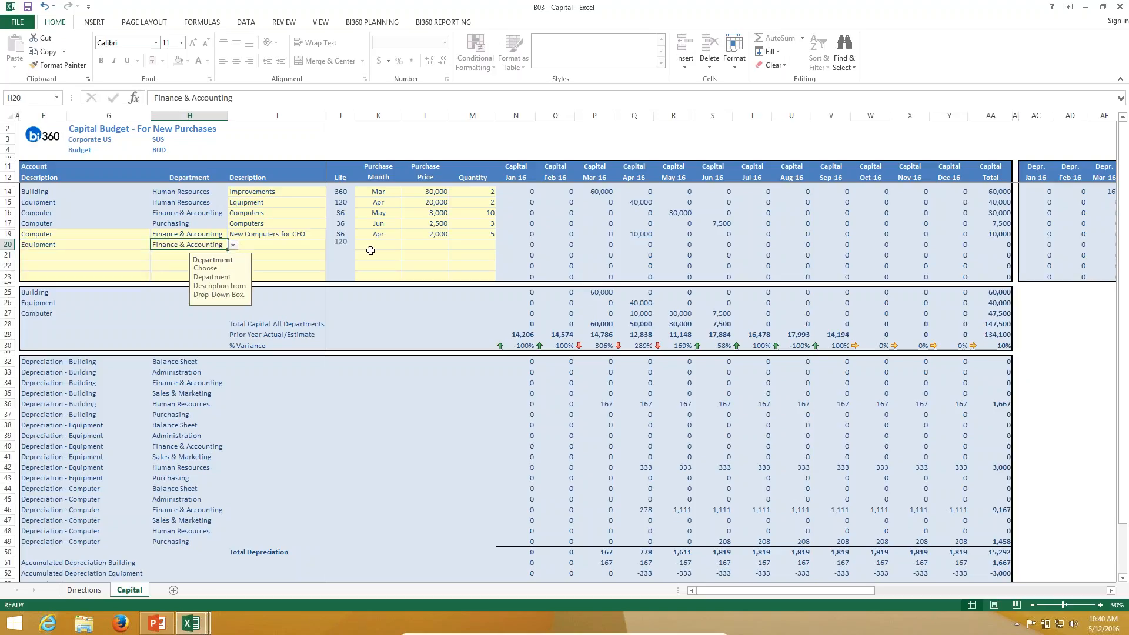
pyautogui.scroll(-2, 116, 374)
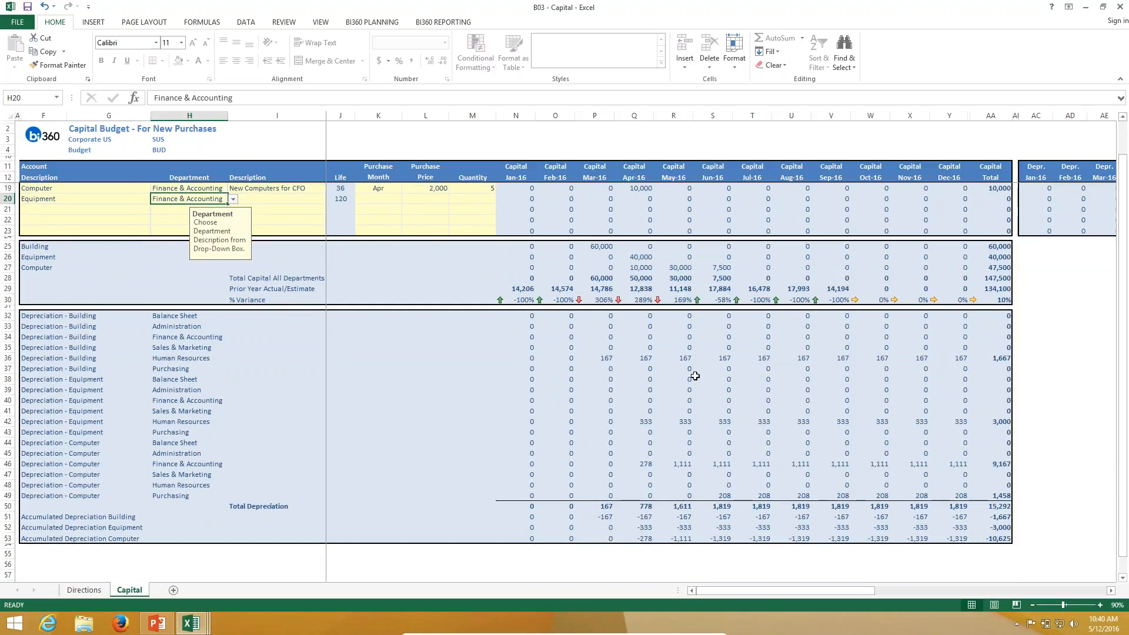
pyautogui.scroll(2, 695, 376)
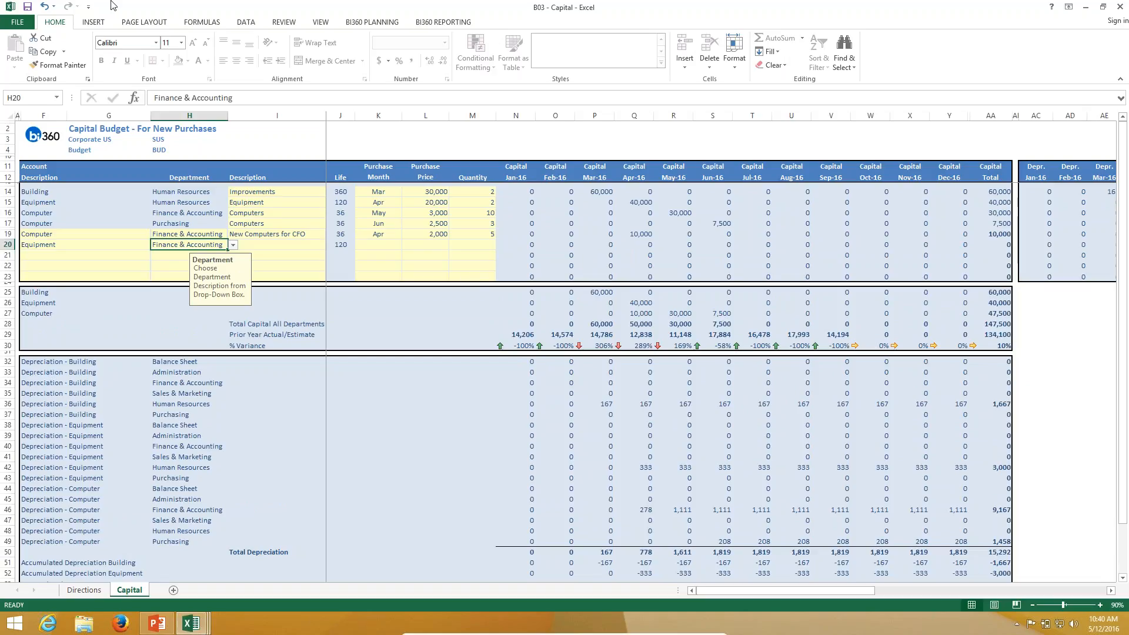
# Open the B05 - Expenses with Line Item Detail template from the active Budgeting Templates assignments
pyautogui.click(365, 23)
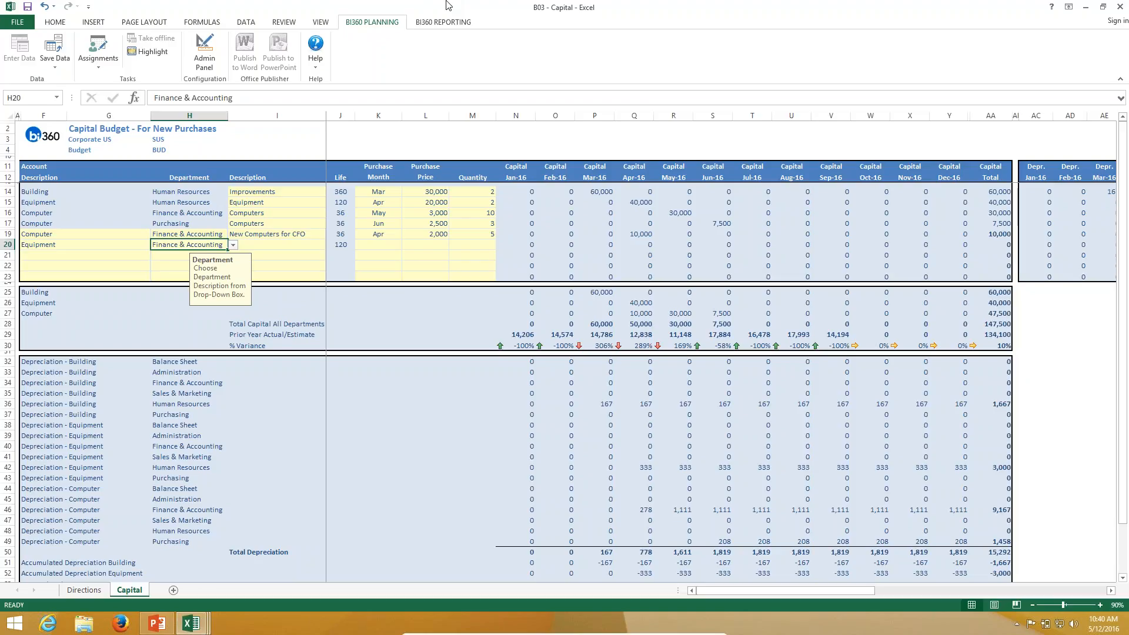
pyautogui.click(96, 44)
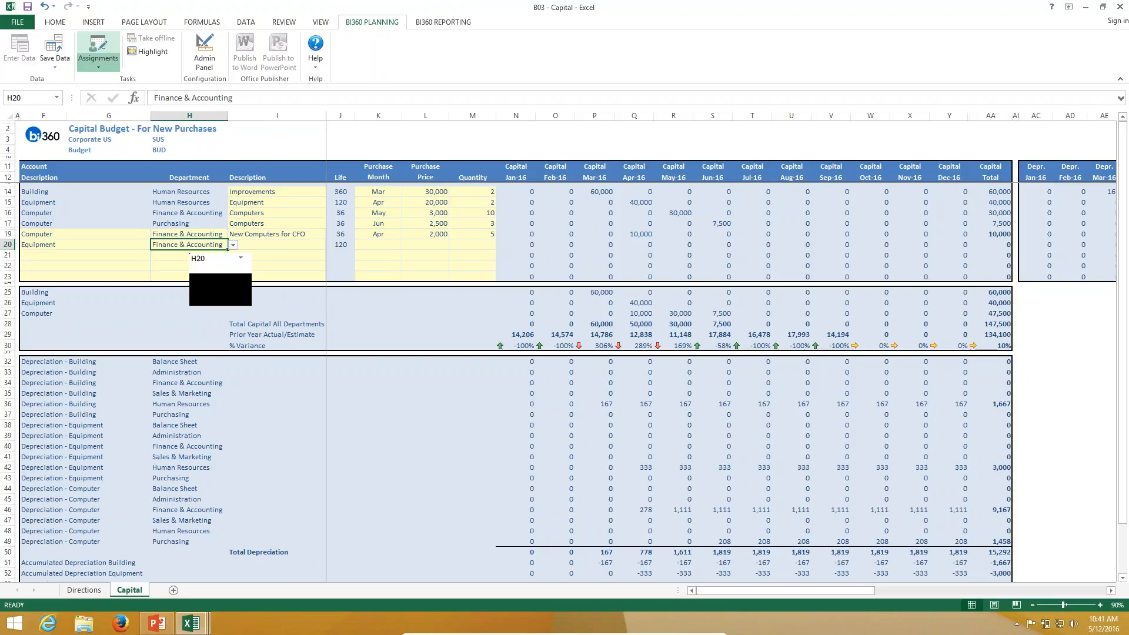
pyautogui.click(14, 207)
pyautogui.click(26, 217)
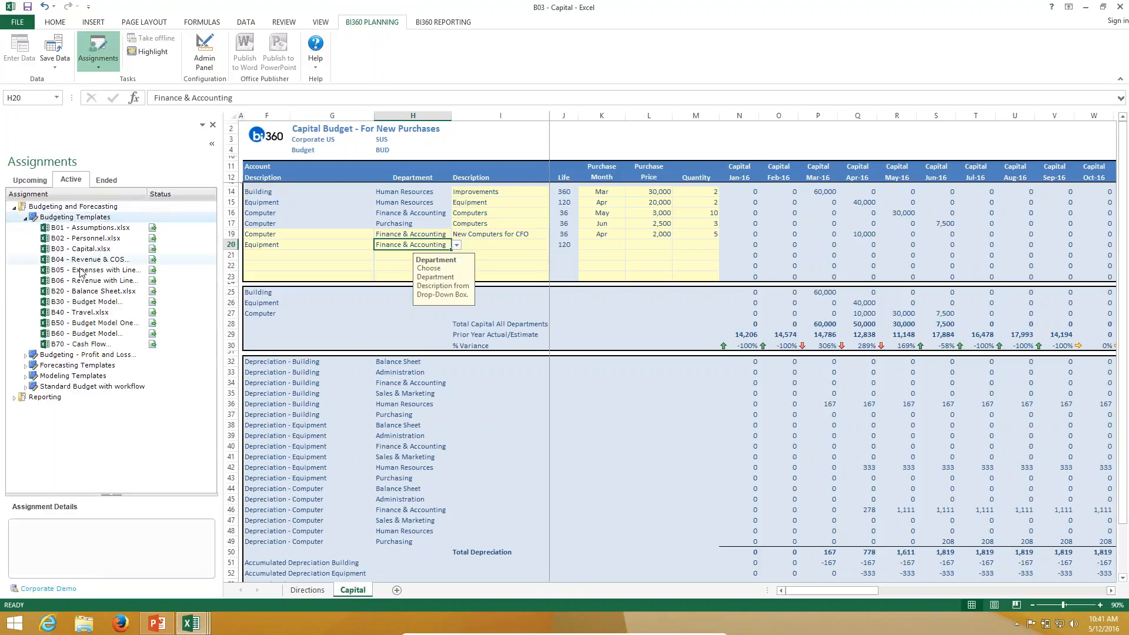
pyautogui.click(98, 272)
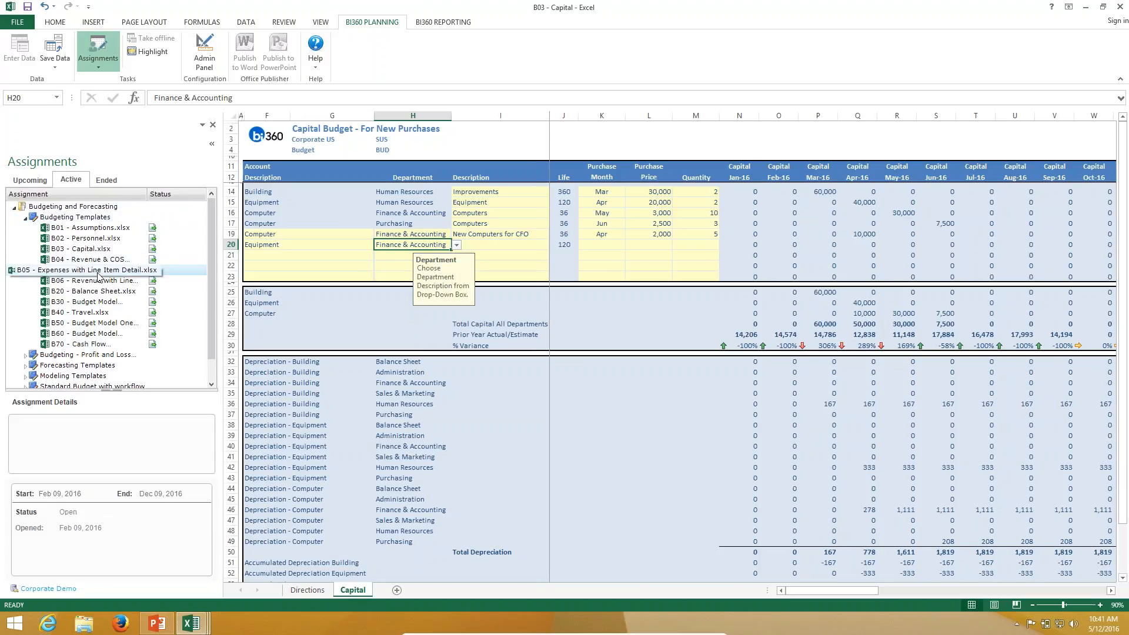
pyautogui.doubleClick(98, 273)
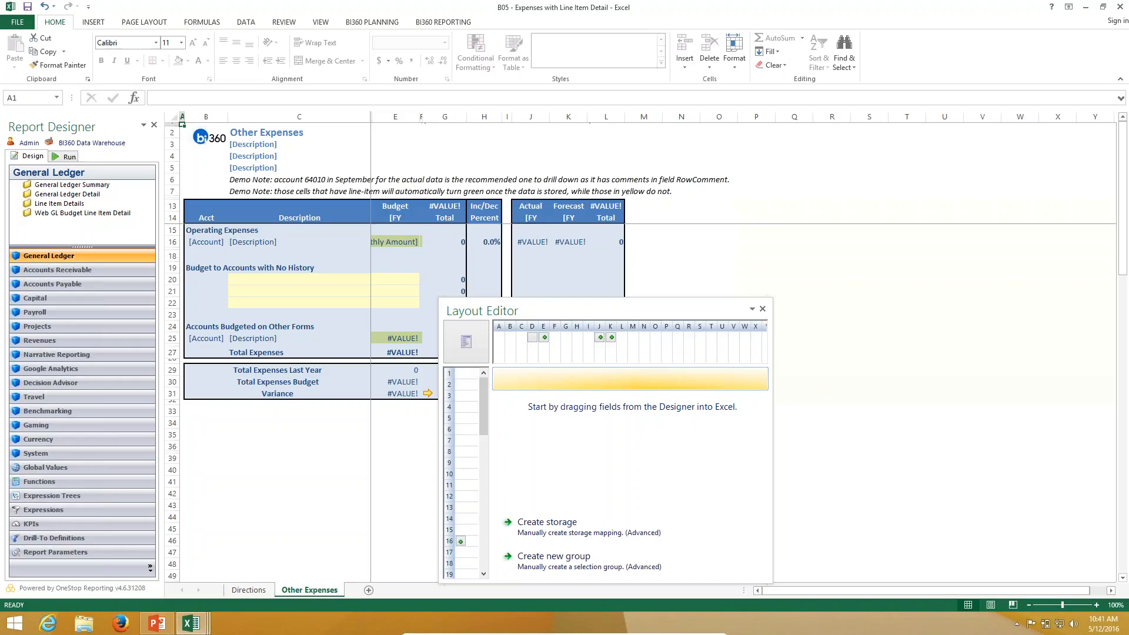
# Run the expense budget for entity SUS and department 100 with last actual period 201510, and close the Report Designer
pyautogui.click(66, 156)
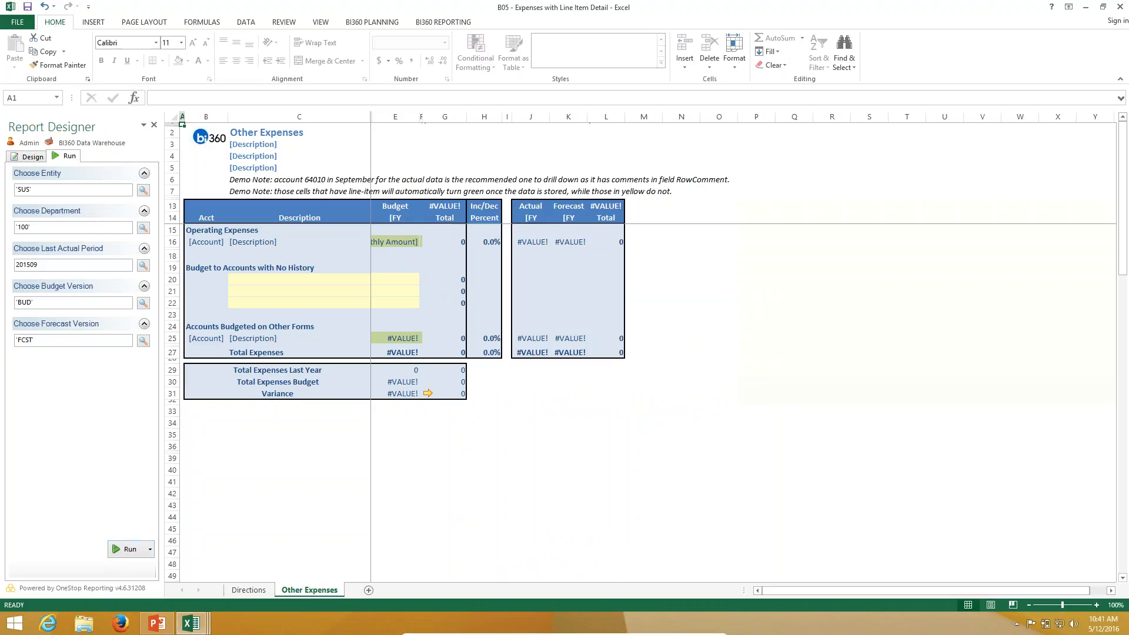
pyautogui.click(143, 265)
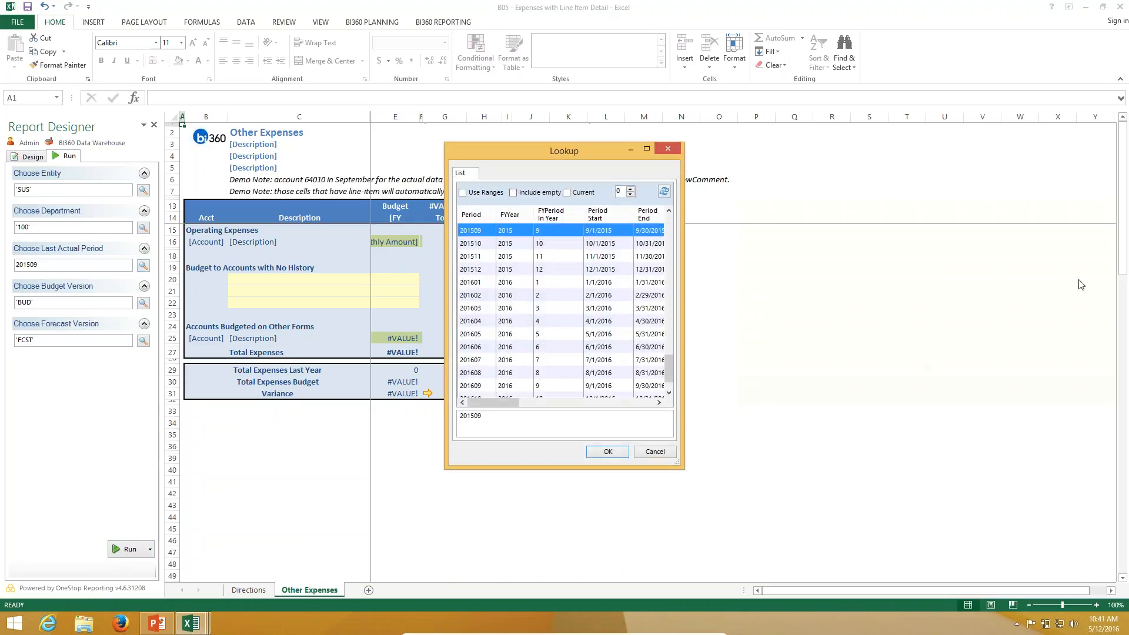
pyautogui.press('Tab')
pyautogui.click(607, 248)
pyautogui.click(608, 451)
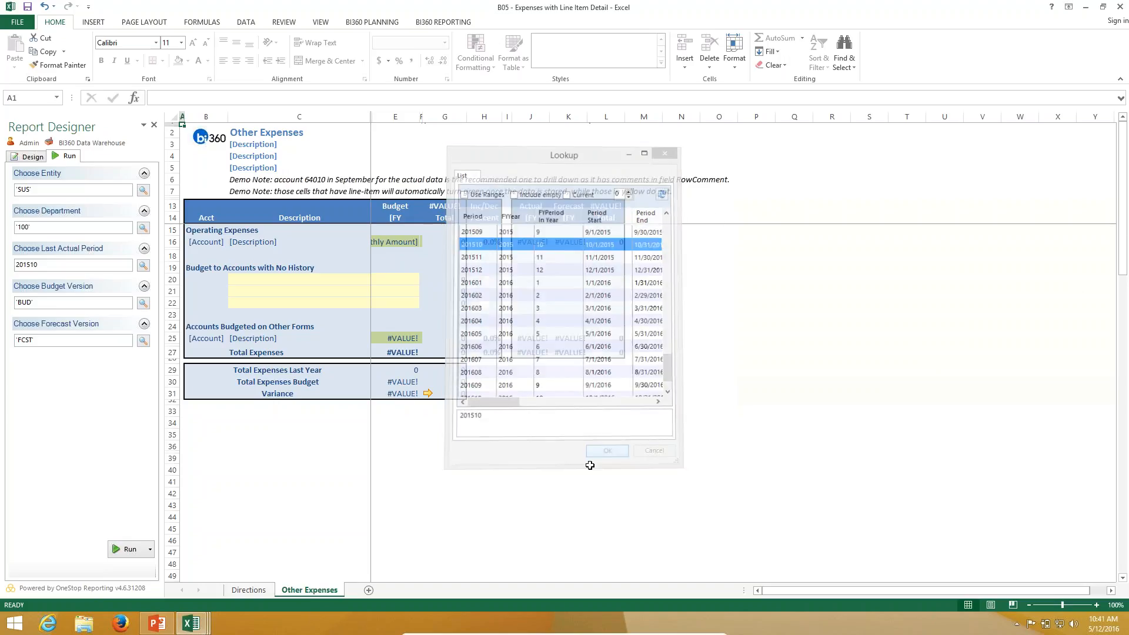
pyautogui.click(113, 548)
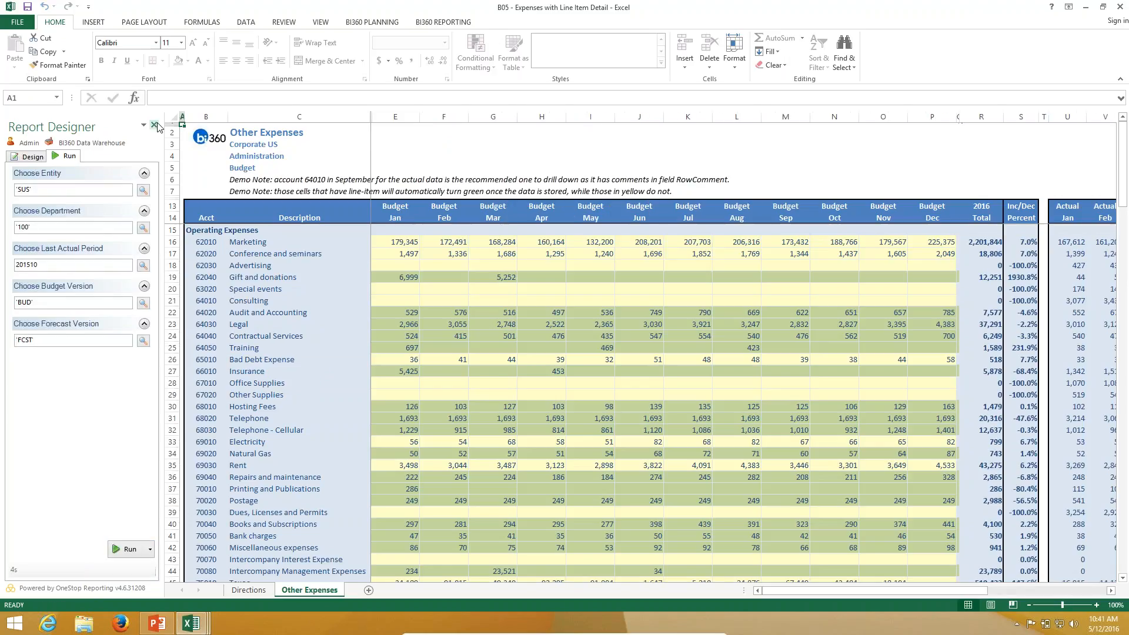
pyautogui.click(154, 124)
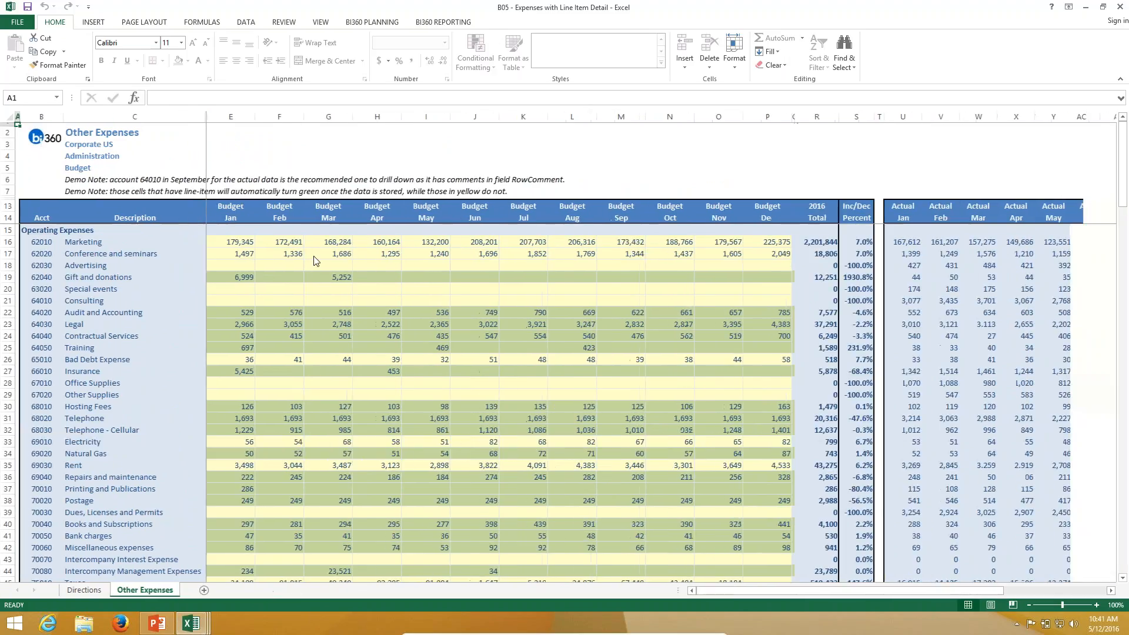
# Review the Other Expenses budget, including the actual and forecast columns, the accounts budgeted on other forms, and the variance totals
pyautogui.click(716, 535)
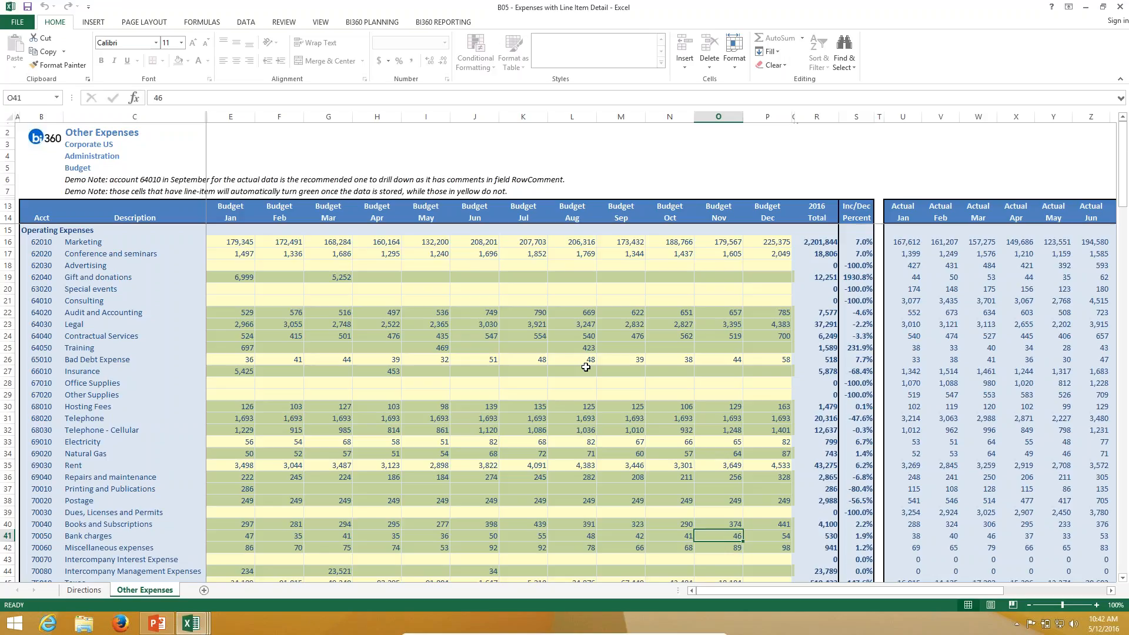
pyautogui.click(1110, 591)
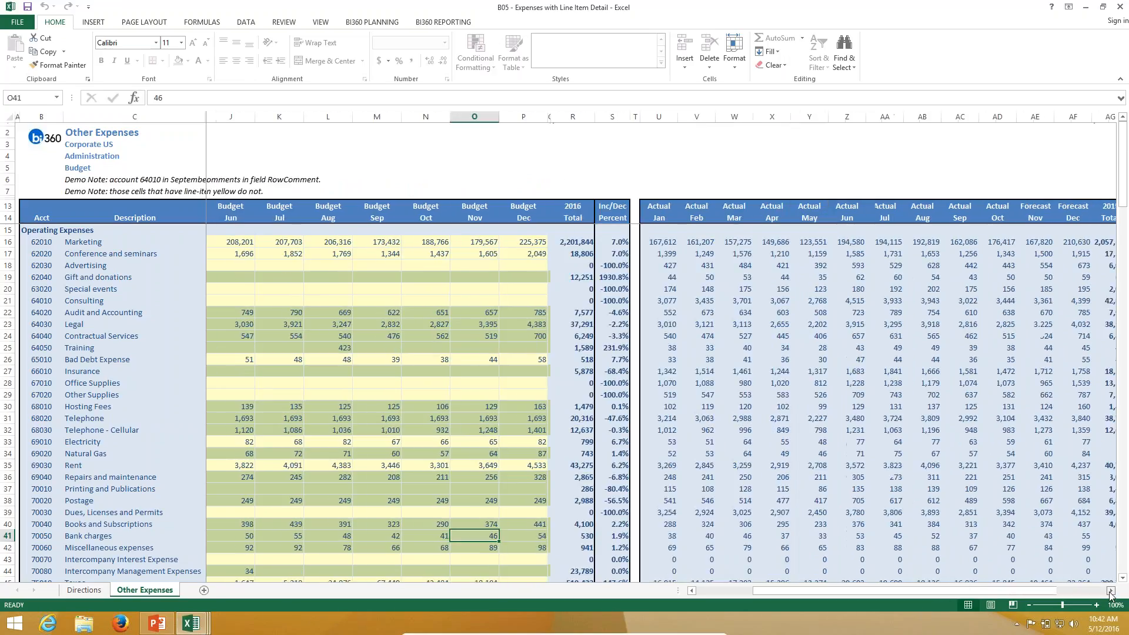
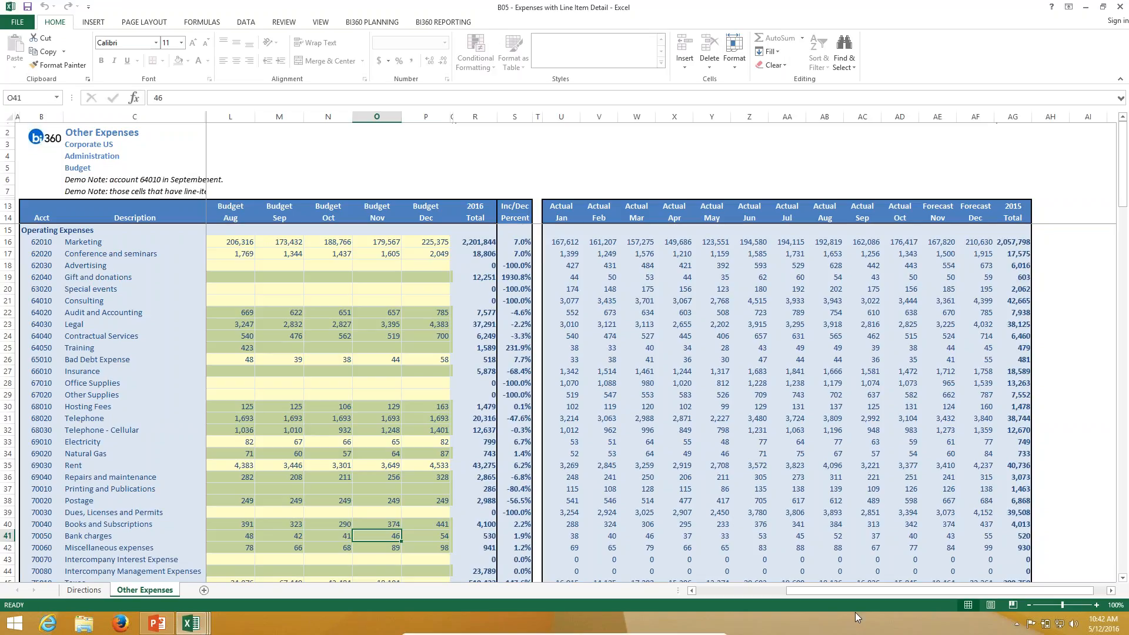
pyautogui.moveTo(873, 593); pyautogui.dragTo(621, 595)
pyautogui.scroll(-3, 438, 368)
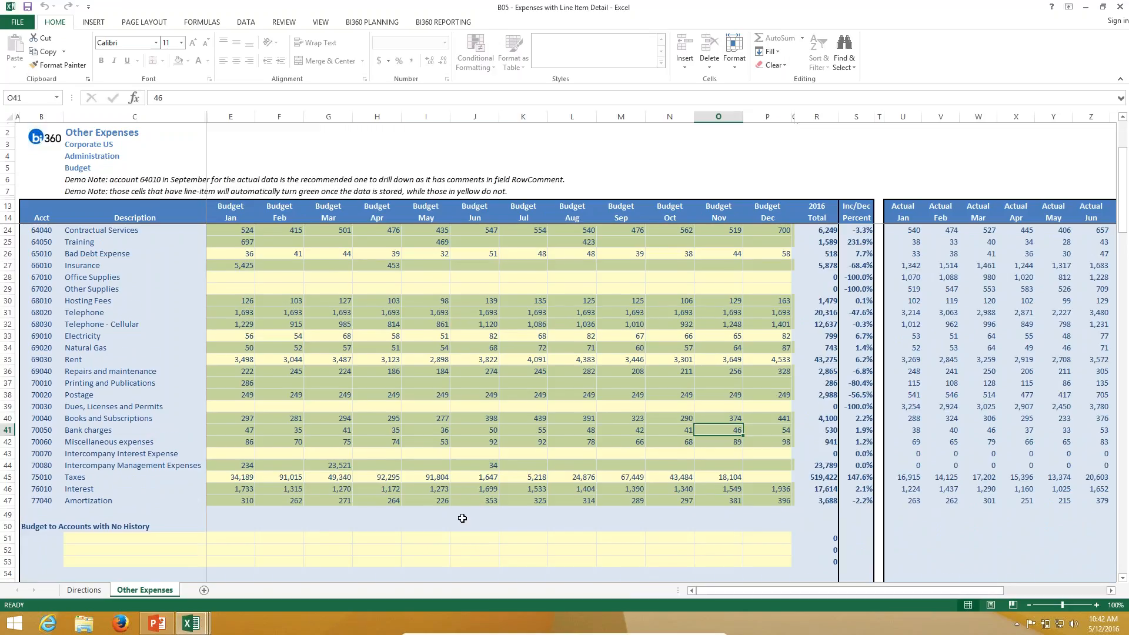
pyautogui.scroll(-6, 462, 518)
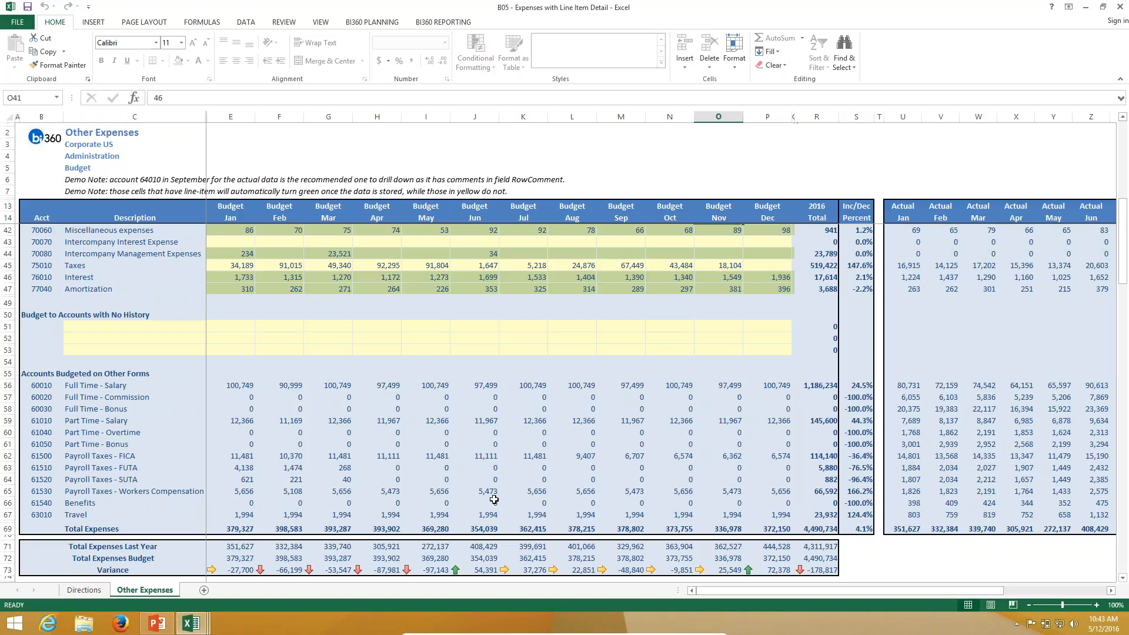
pyautogui.scroll(-1, 494, 500)
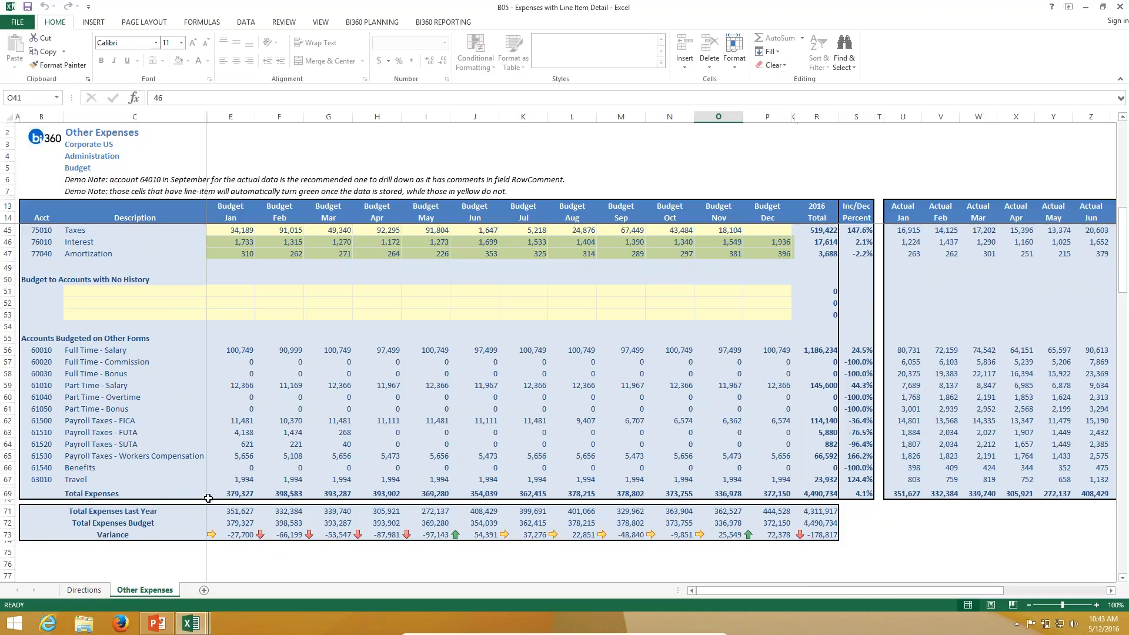
# Try to edit the January Payroll Taxes - FUTA amount under Accounts Budgeted on Other Forms
pyautogui.click(252, 433)
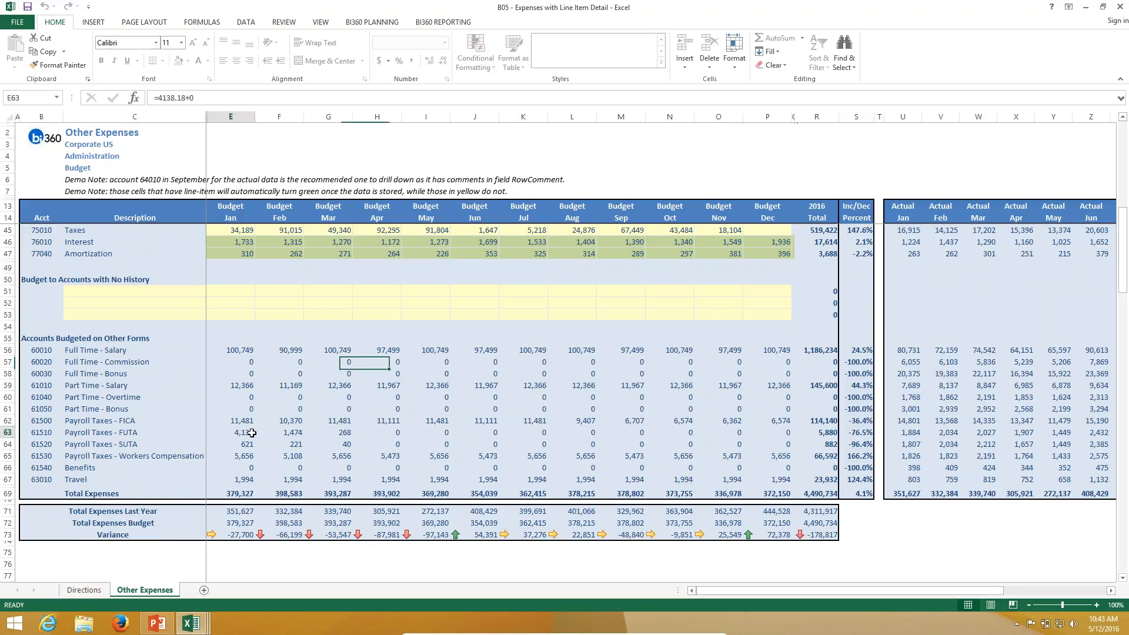
pyautogui.doubleClick(252, 434)
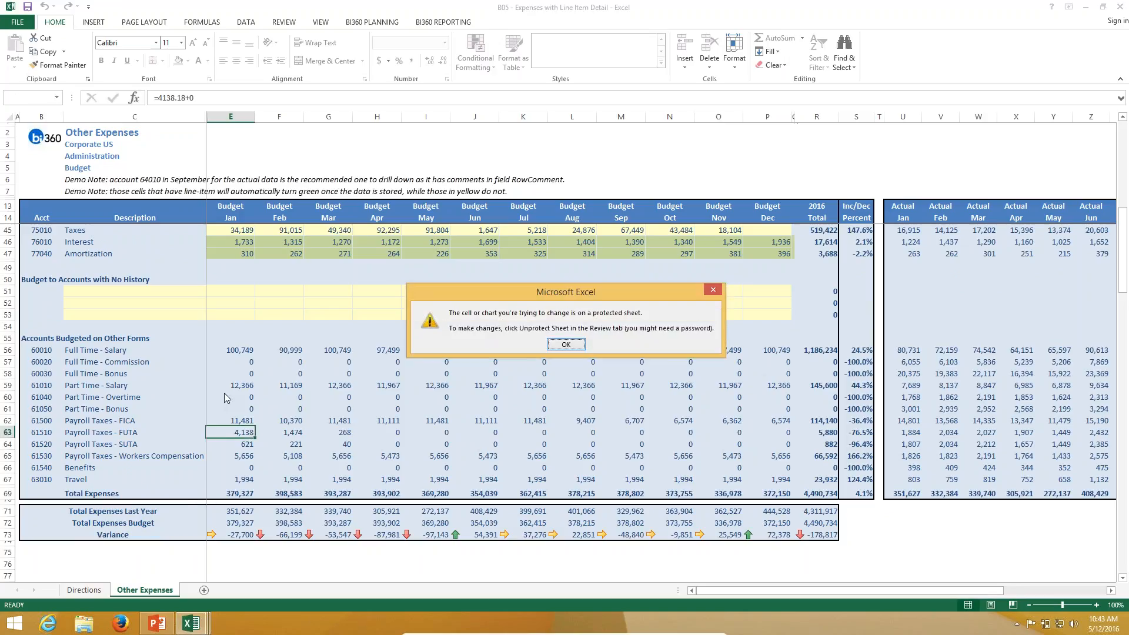
pyautogui.press('Return')
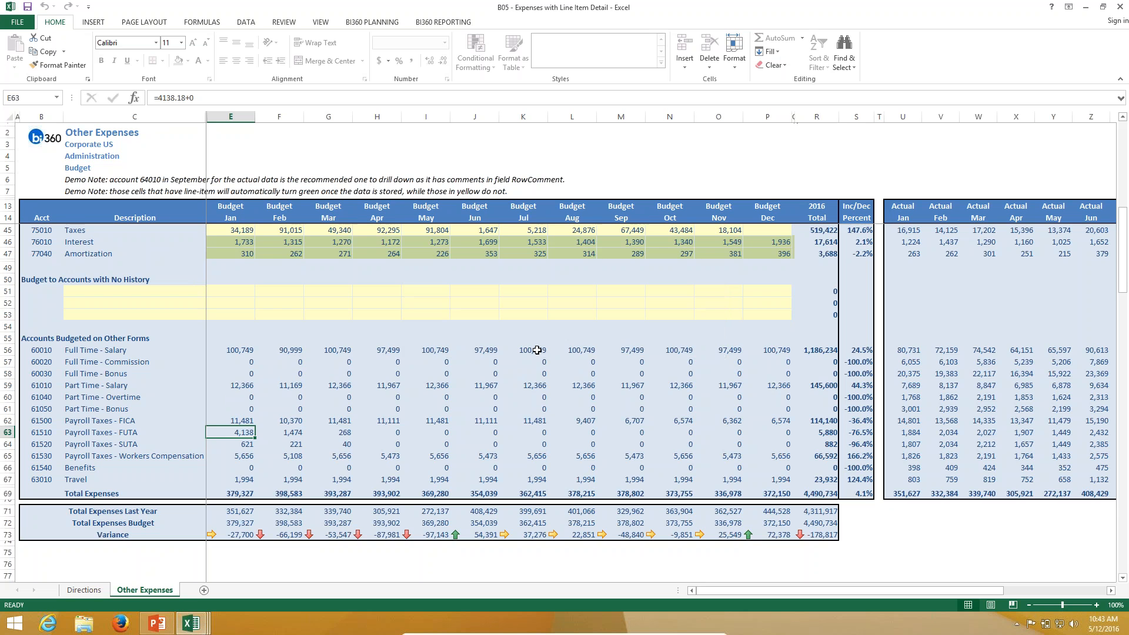
# Enter 1,000 as the January budget for Advertising and copy it across the months through October
pyautogui.scroll(10, 537, 350)
pyautogui.moveTo(244, 254); pyautogui.dragTo(631, 379)
pyautogui.click(631, 381)
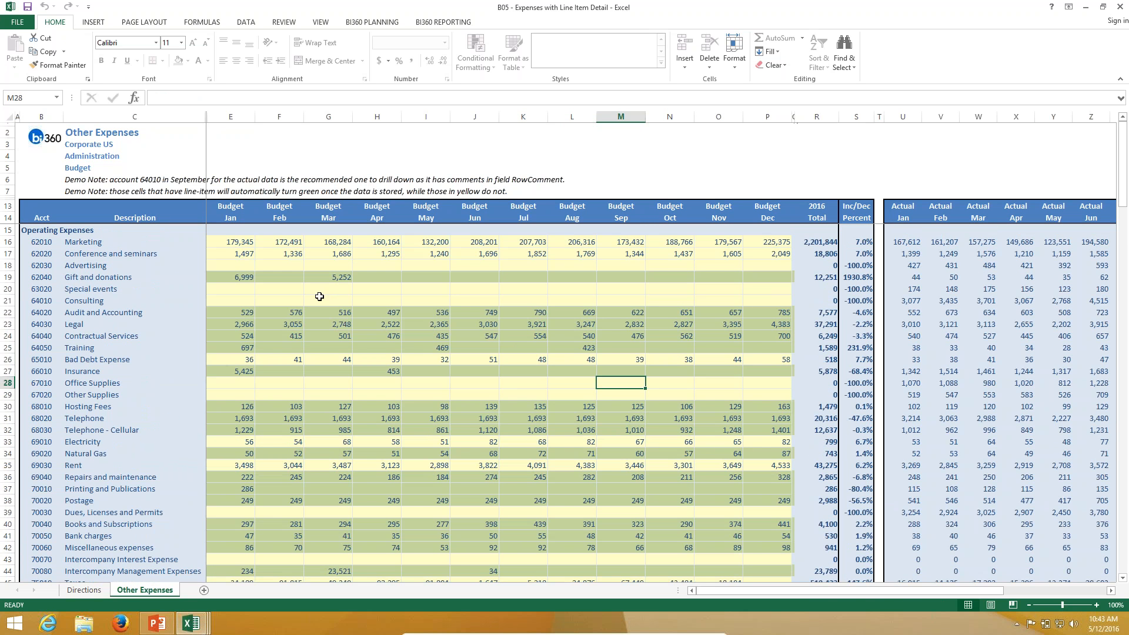
pyautogui.click(240, 263)
pyautogui.write('1000')
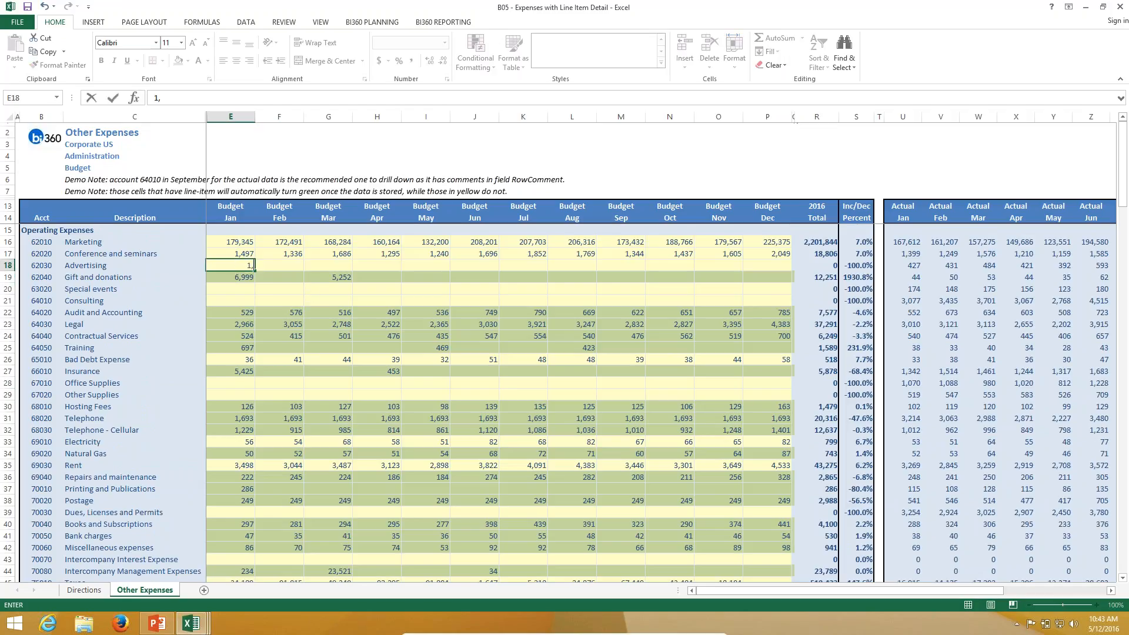
pyautogui.press('Return')
pyautogui.doubleClick(241, 275)
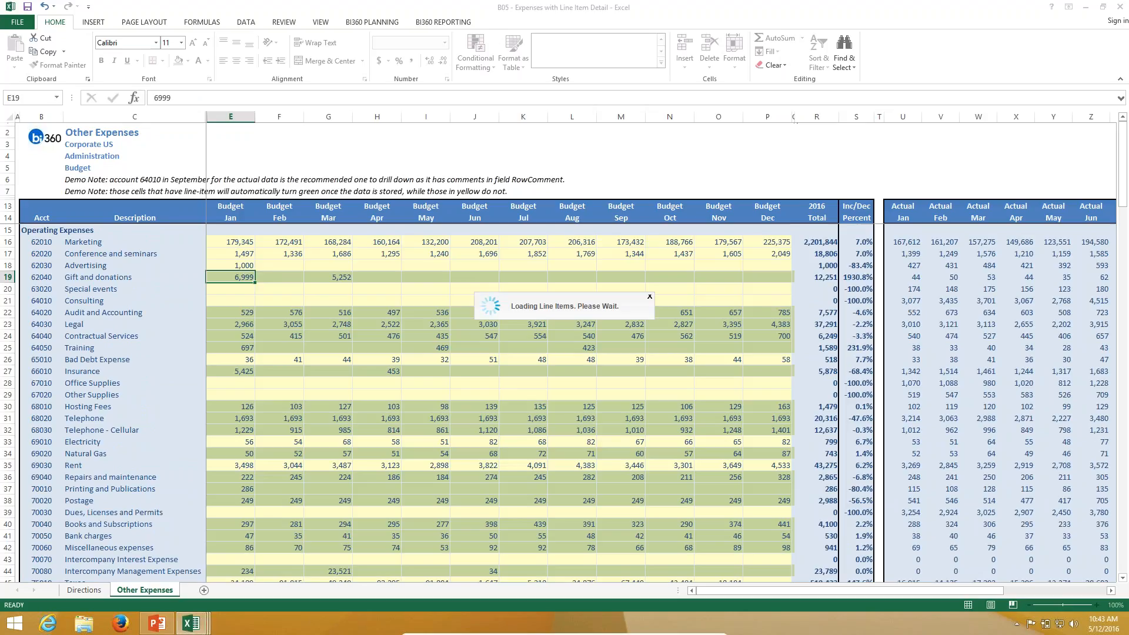
pyautogui.click(246, 265)
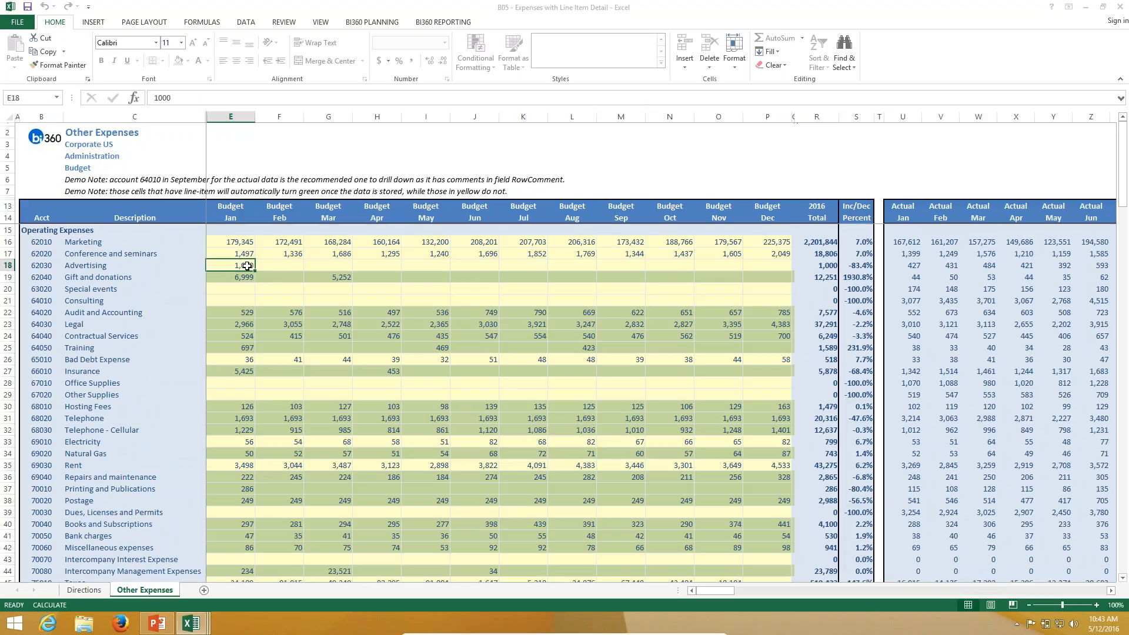
pyautogui.moveTo(254, 271); pyautogui.dragTo(674, 274)
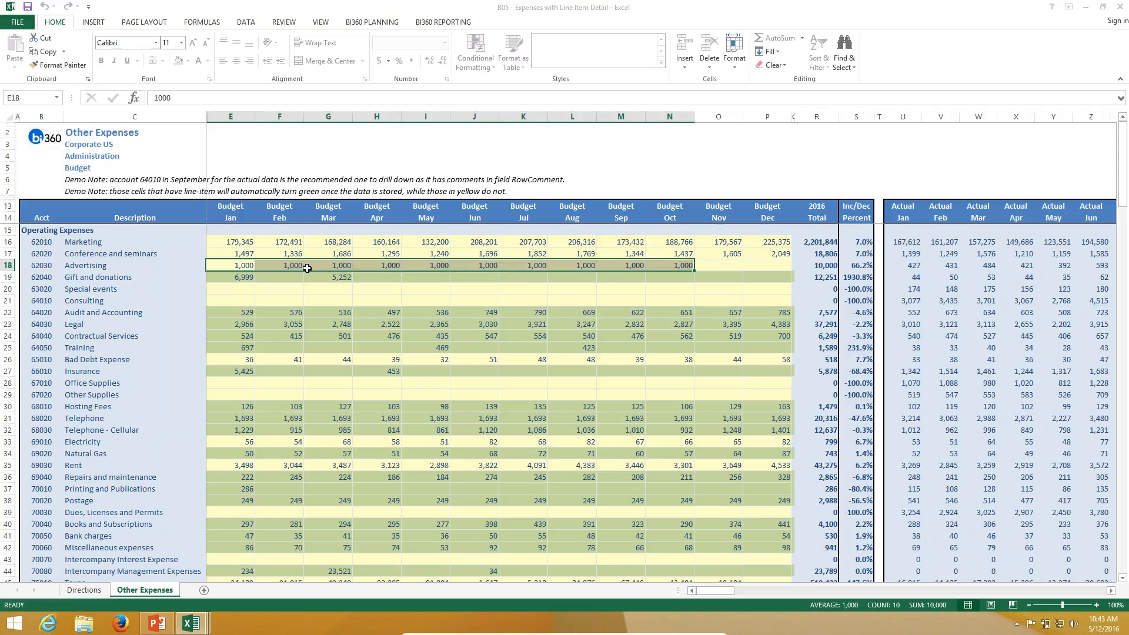
# Open the data entry form for account 67010 Office Supplies and view its budget versus actual chart
pyautogui.click(242, 381)
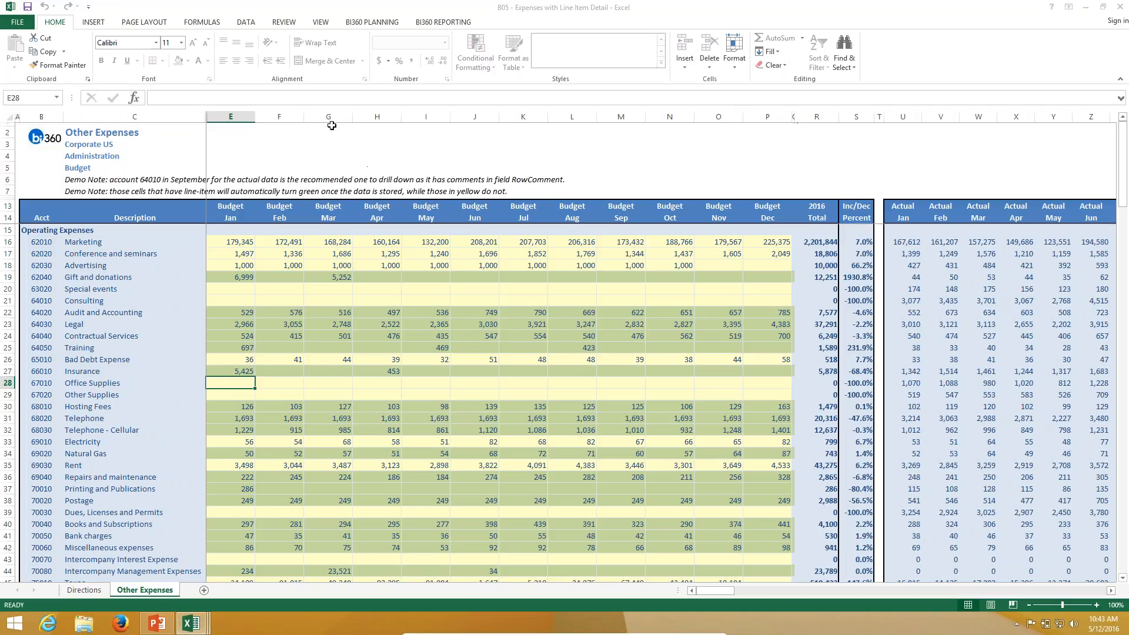
pyautogui.click(352, 21)
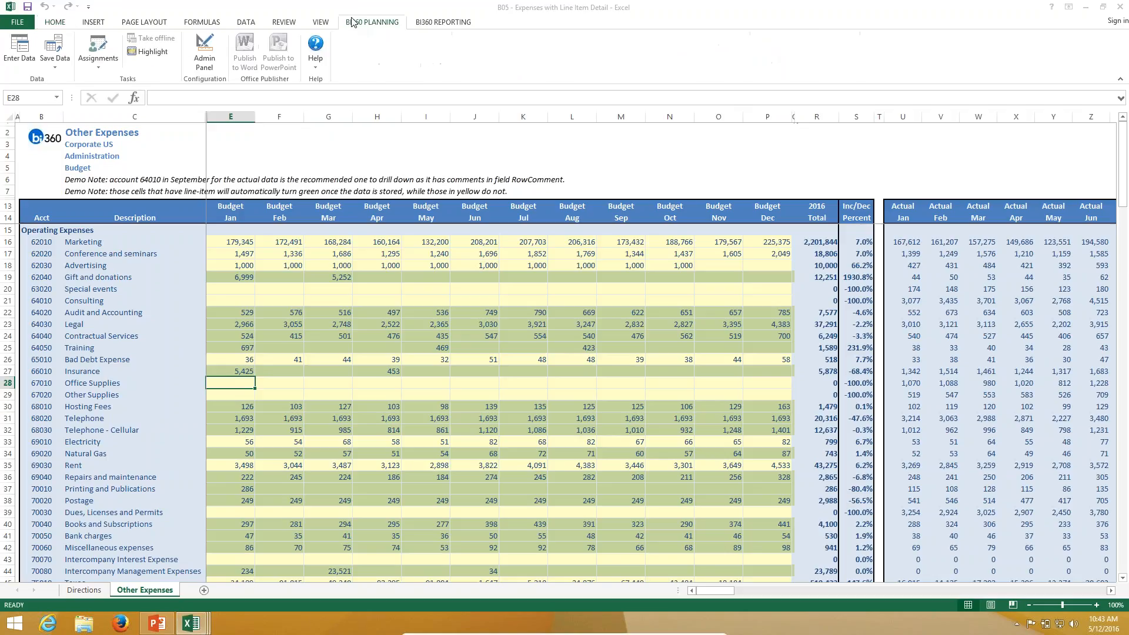
pyautogui.click(14, 44)
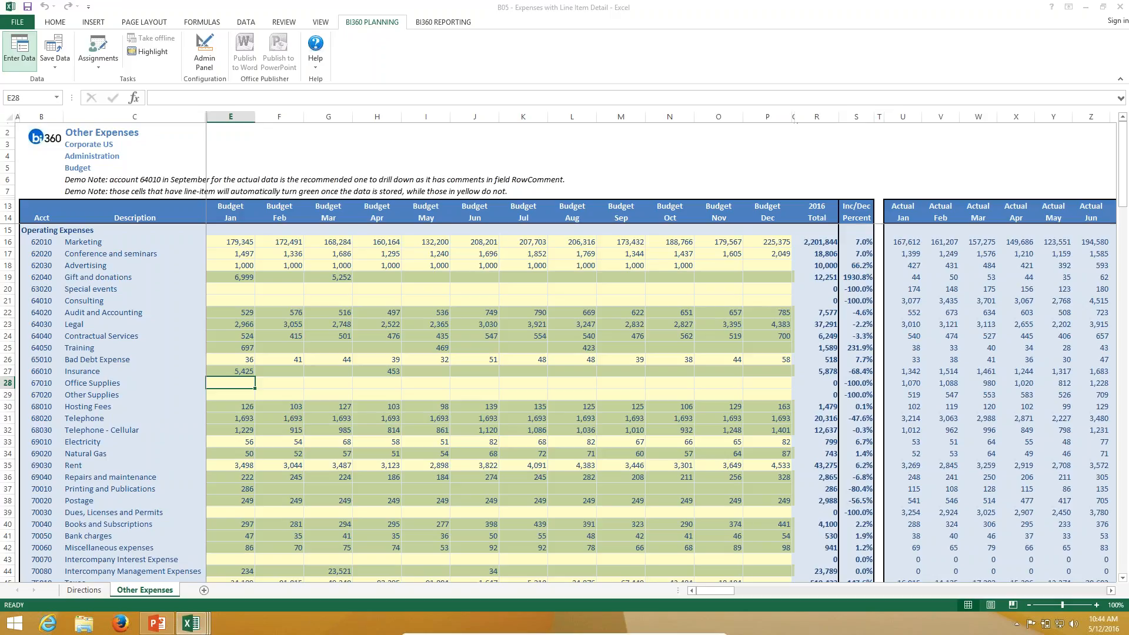
pyautogui.click(41, 383)
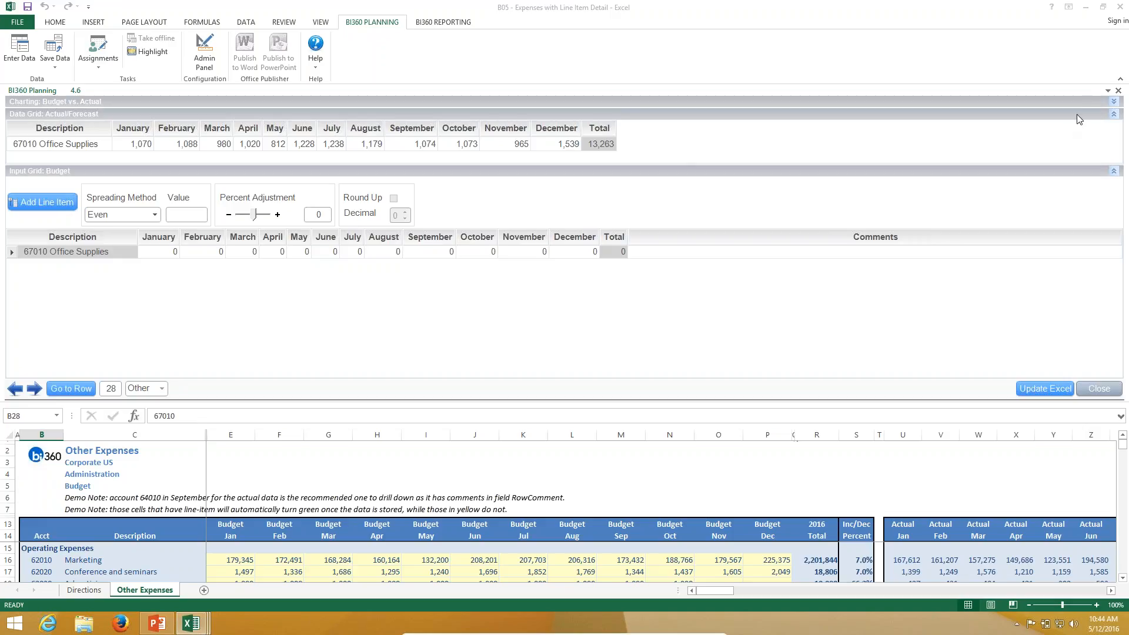
pyautogui.click(1103, 21)
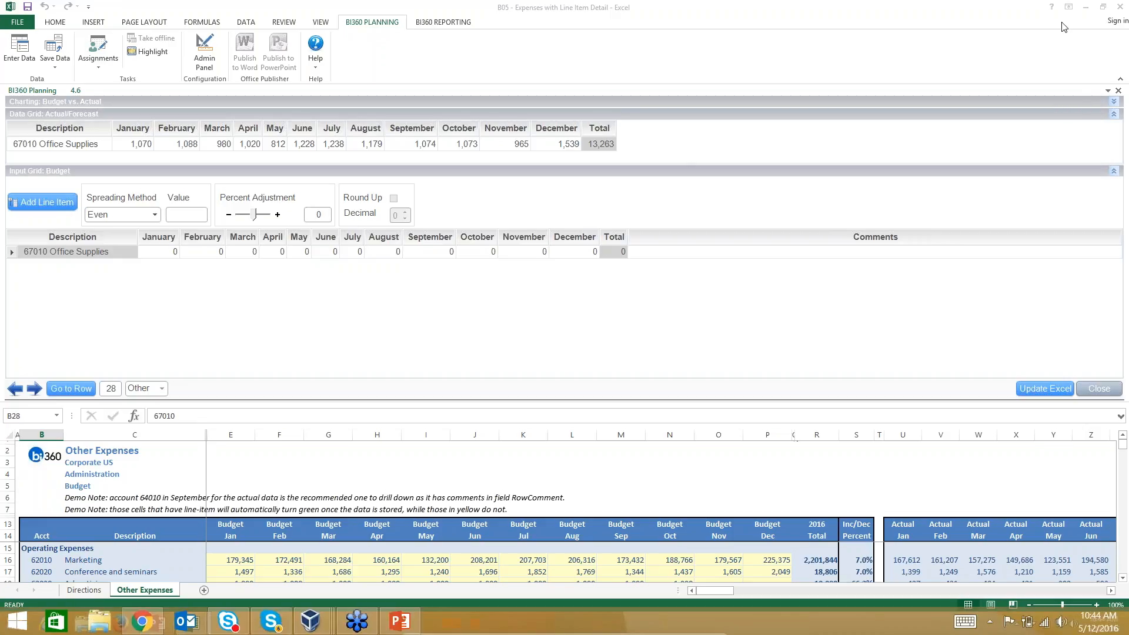
pyautogui.click(1114, 101)
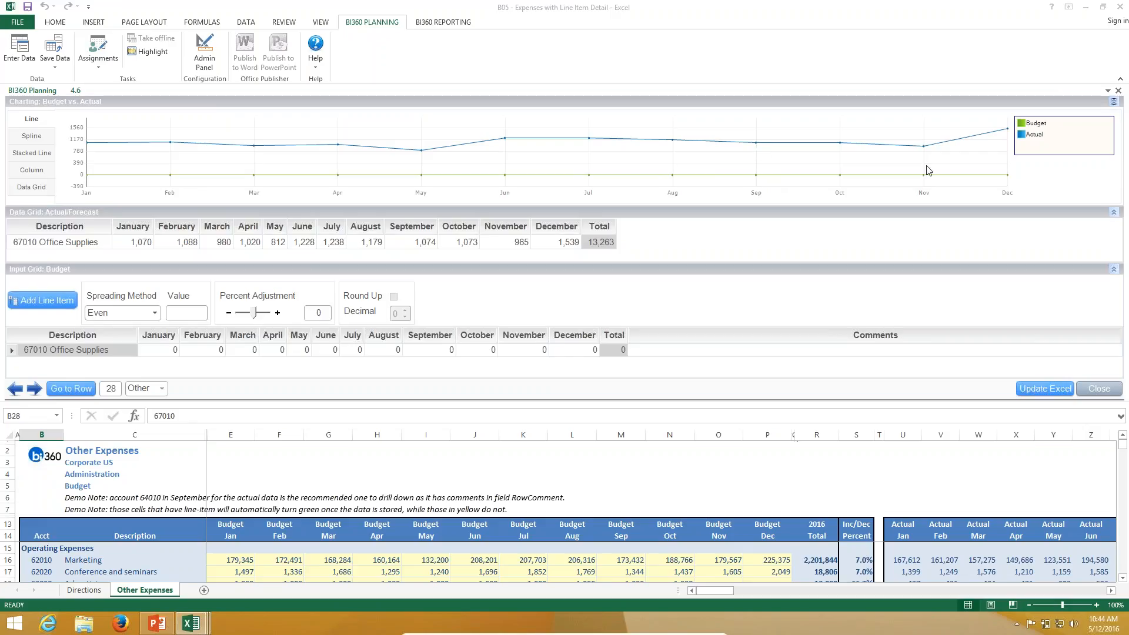
pyautogui.click(1114, 102)
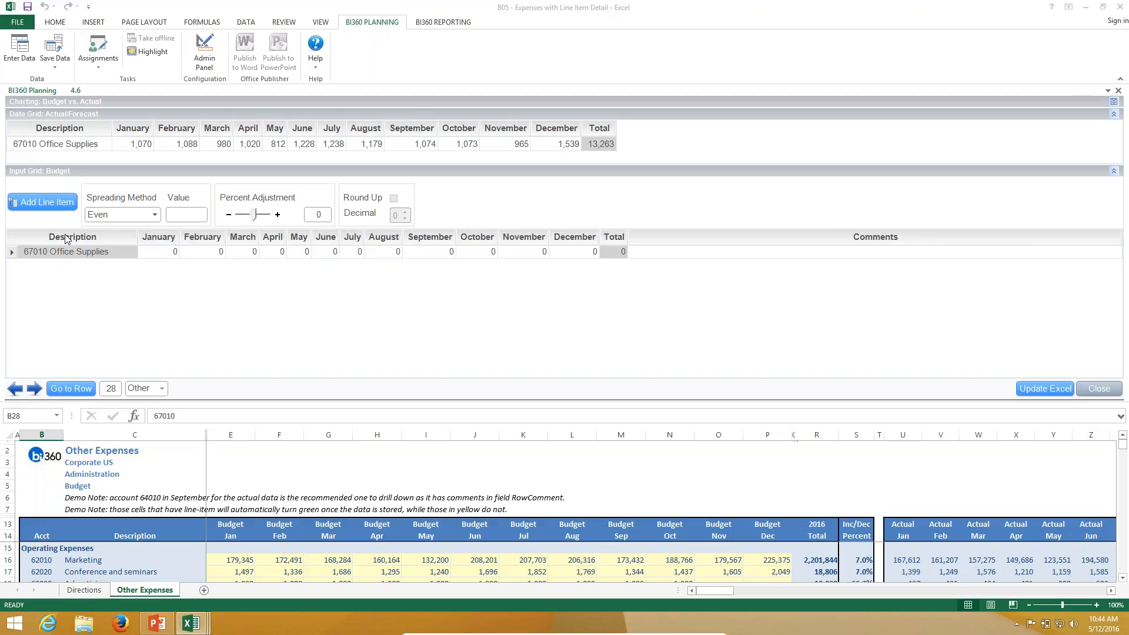
# Add a Paper line item with 1,000 in January, 5,000 in May and the comment "May was the month we hired new staff"
pyautogui.click(39, 207)
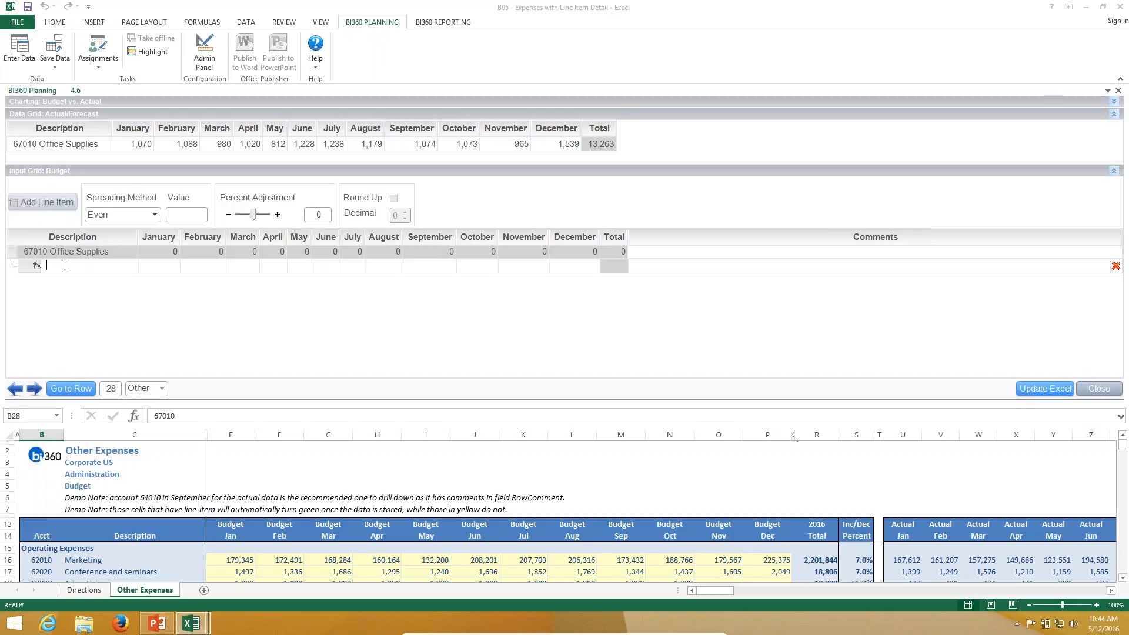
pyautogui.write('Paper')
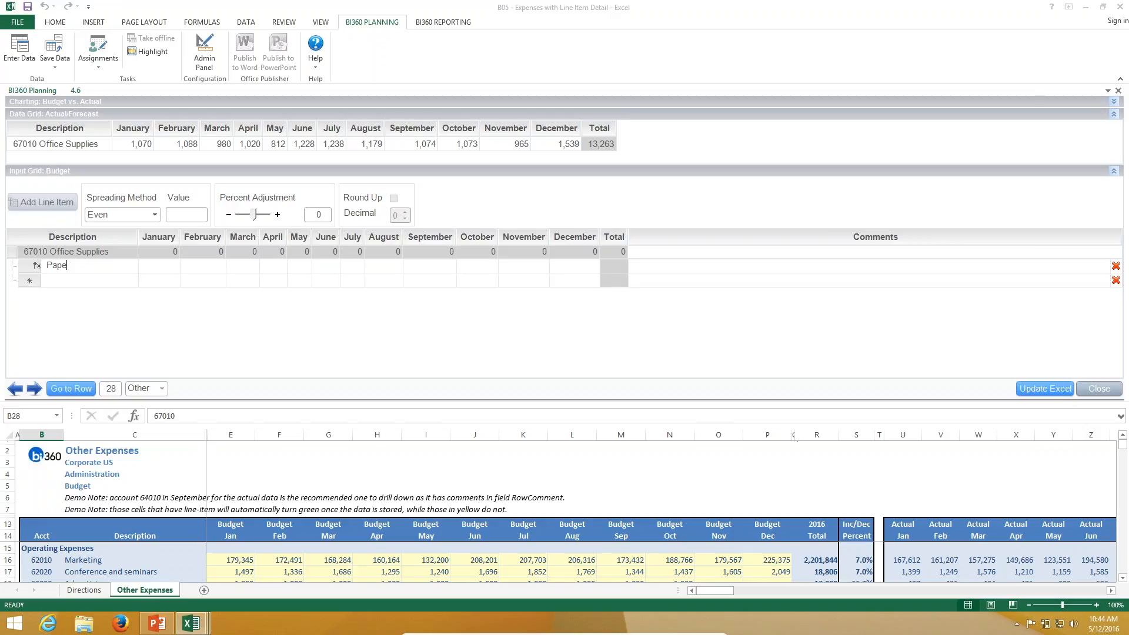
pyautogui.click(180, 265)
pyautogui.write('1,000')
pyautogui.click(298, 270)
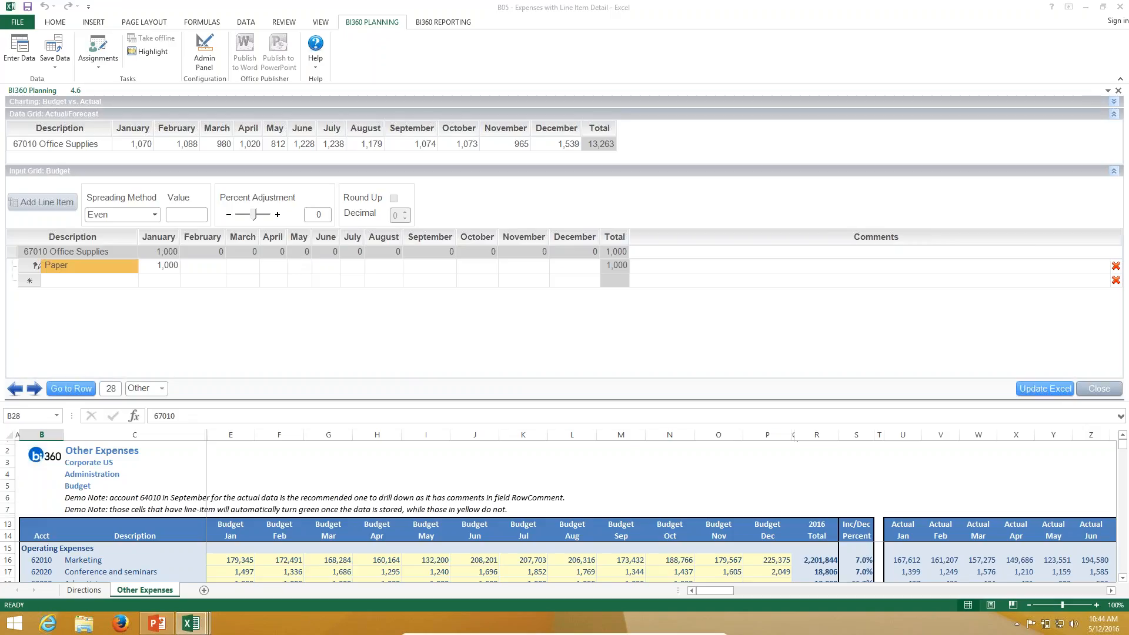
pyautogui.write('5,000')
pyautogui.click(661, 264)
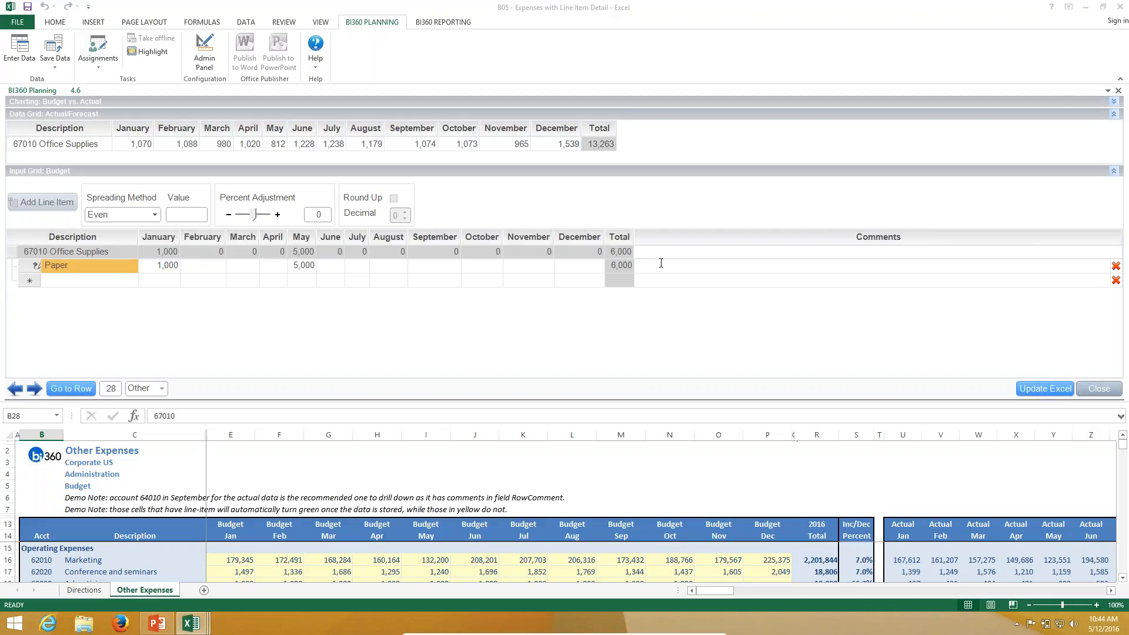
pyautogui.write('May was the month we hired new sta')
# Add a second Office Supplies line item described as "Pens and other supplies at Staples"
pyautogui.click(98, 286)
pyautogui.click(96, 284)
pyautogui.write('Pend and')
pyautogui.press('BackSpace')
pyautogui.press('BackSpace')
pyautogui.press('BackSpace')
pyautogui.press('BackSpace')
pyautogui.press('BackSpace')
pyautogui.write('s')
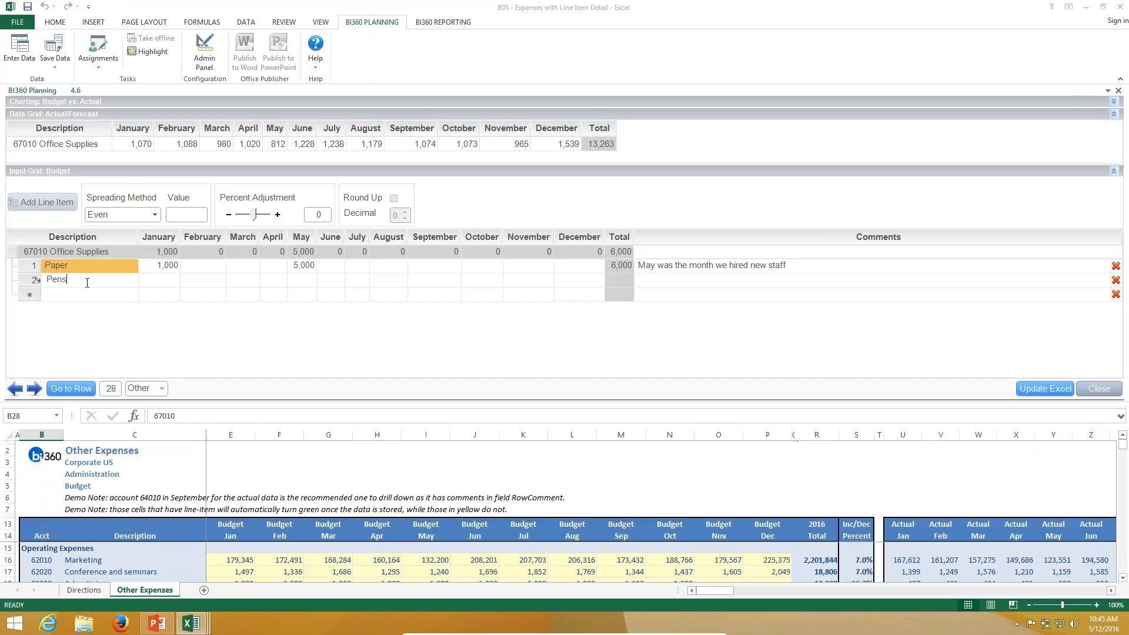
pyautogui.write(' and othe r supplie')
pyautogui.write('s at Sta')
pyautogui.write('ples')
# Budget 4,000 in January and 6,000 in May for the Staples line item, comment it "Pens for sales staff", and update Excel
pyautogui.press('Tab')
pyautogui.write('4000')
pyautogui.click(294, 286)
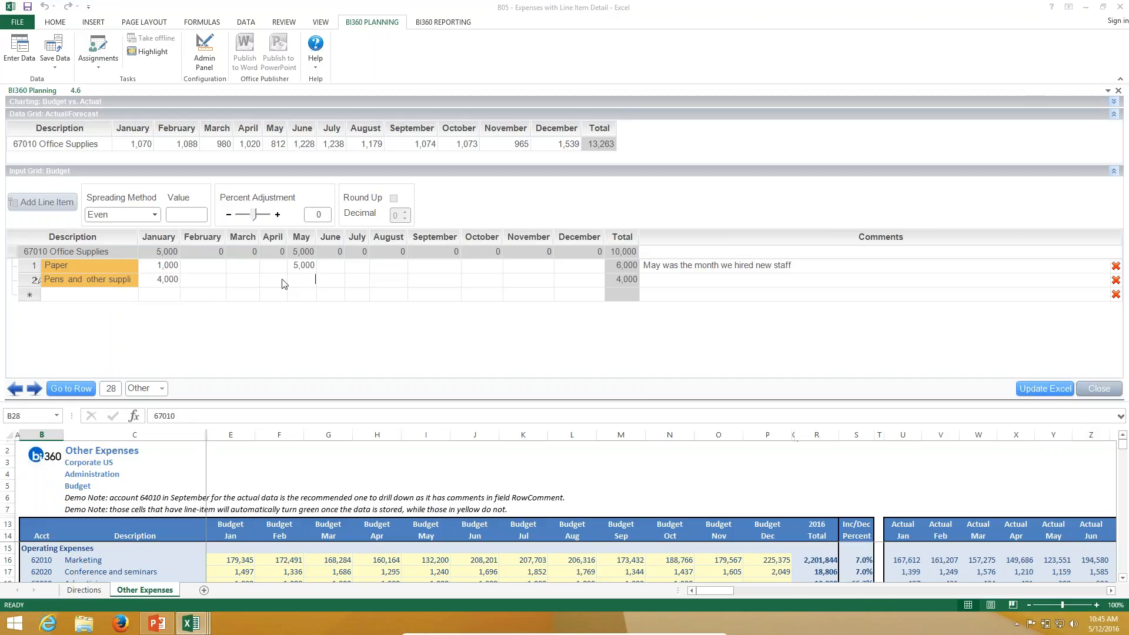
pyautogui.write('6000')
pyautogui.click(651, 282)
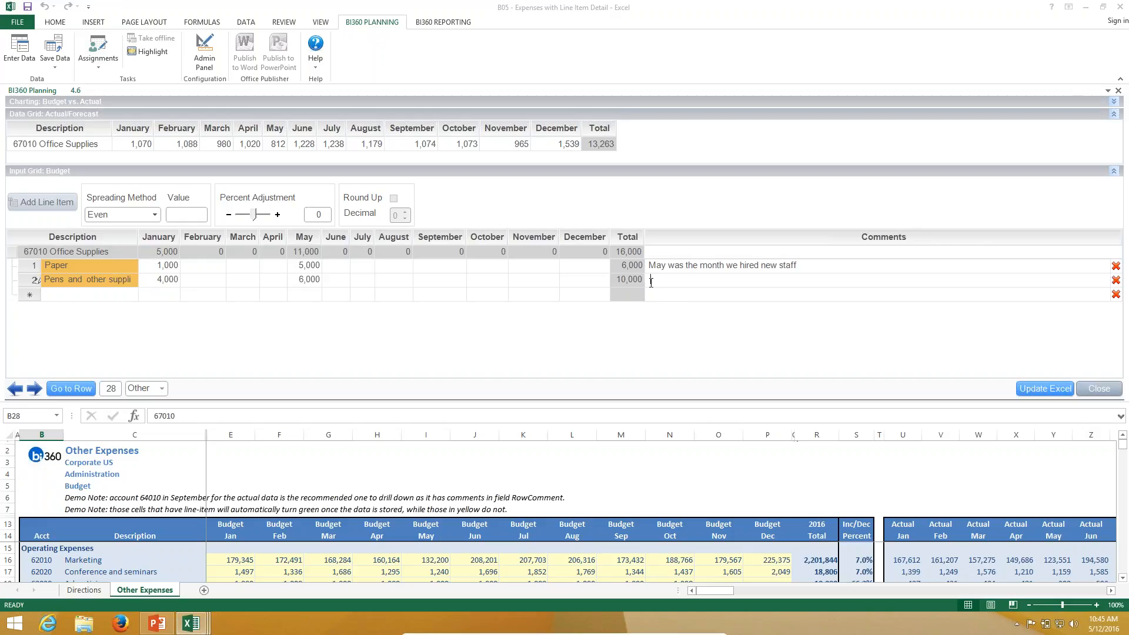
pyautogui.write('Pens for sales')
pyautogui.write('staff')
pyautogui.click(1046, 399)
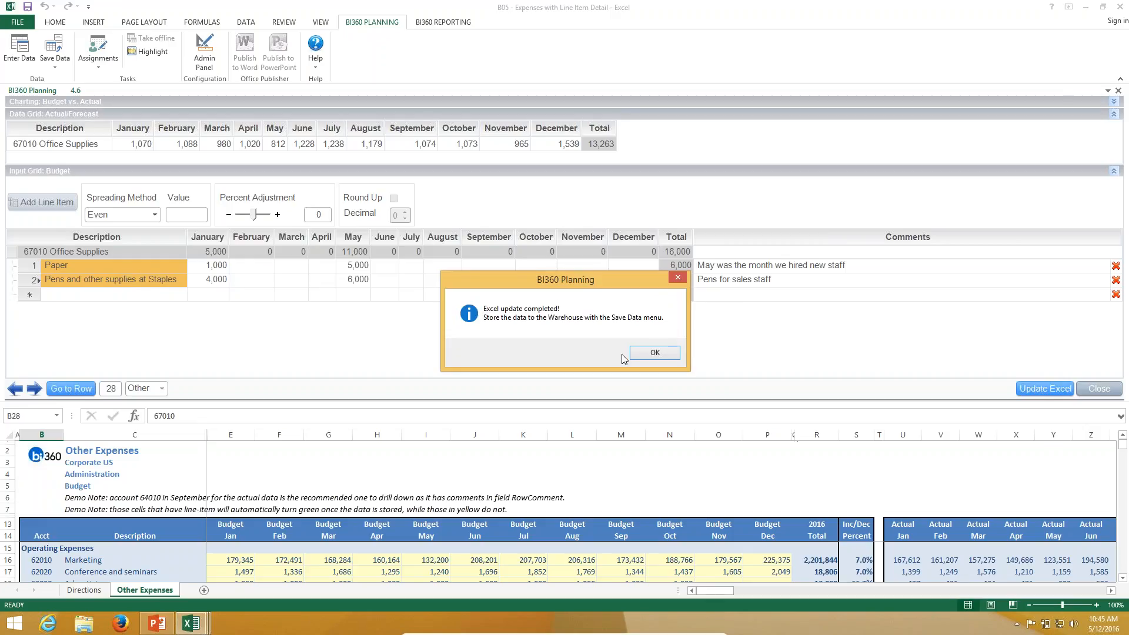
pyautogui.click(655, 353)
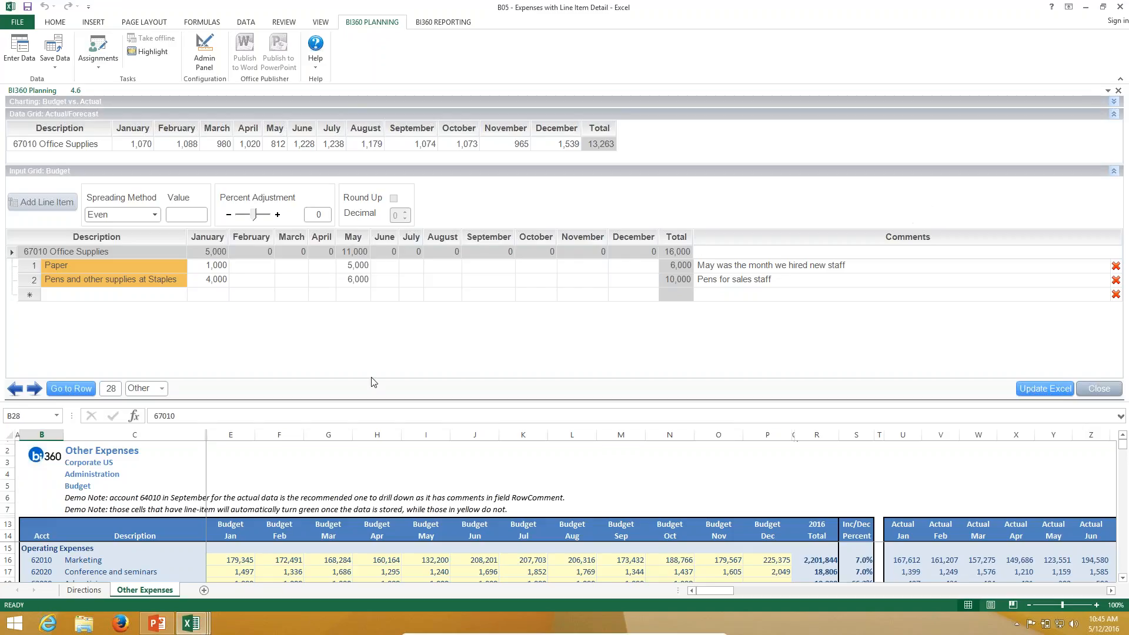
# Budget account 67020 Other Supplies with the Copy History spreading method and a 7 percent adjustment
pyautogui.click(34, 388)
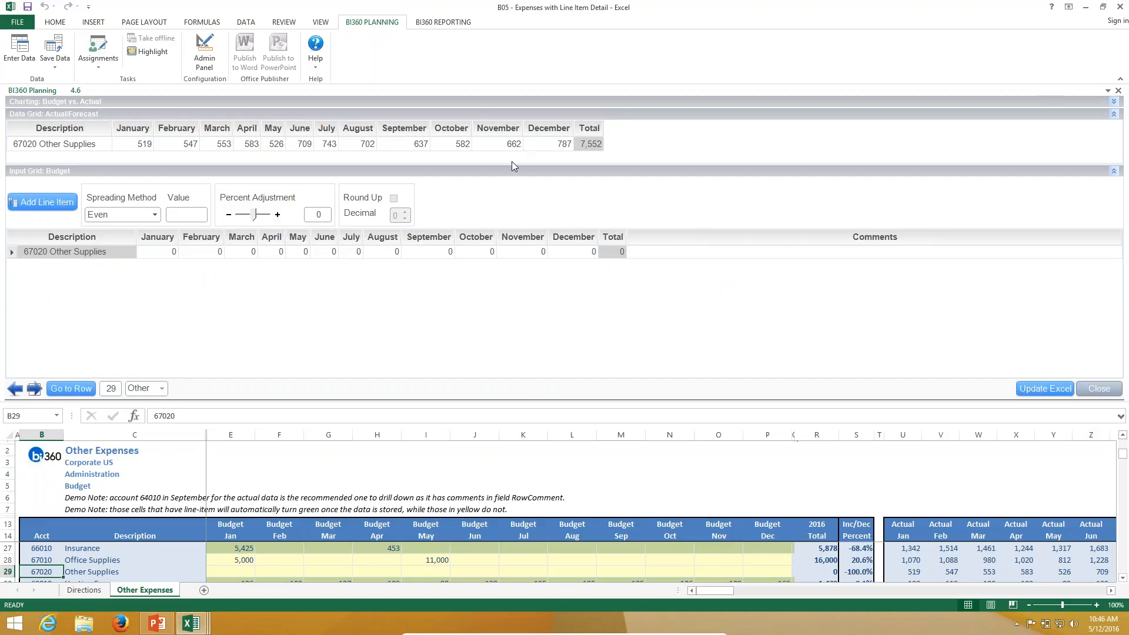
pyautogui.click(160, 218)
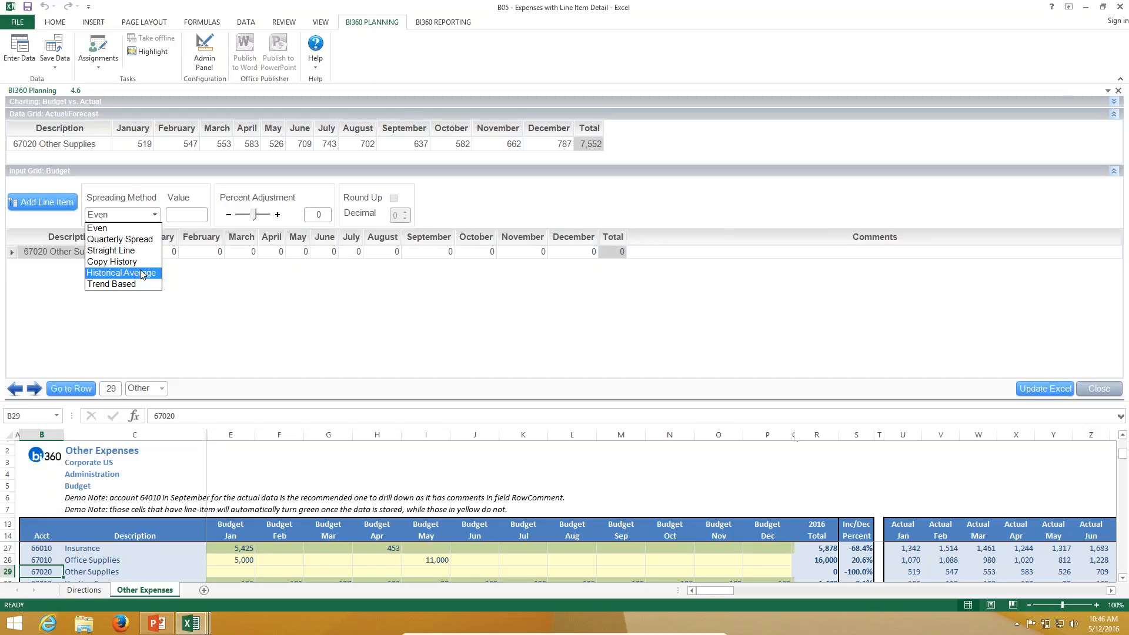
pyautogui.click(124, 261)
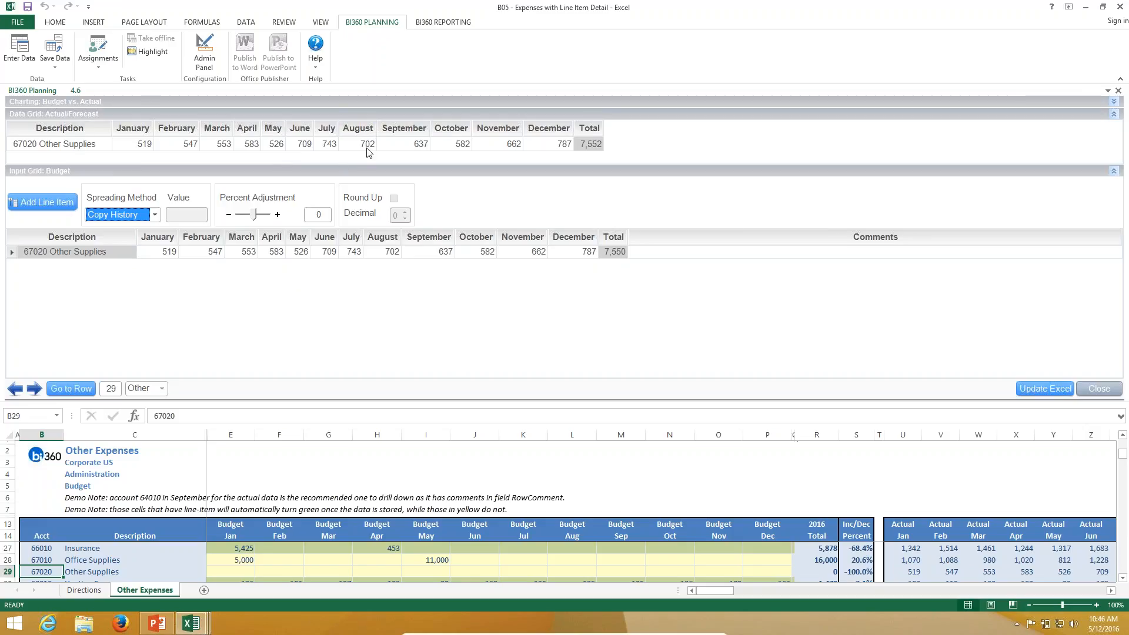
pyautogui.click(277, 215)
pyautogui.click(277, 214)
pyautogui.click(277, 215)
pyautogui.click(278, 214)
pyautogui.click(277, 215)
pyautogui.click(278, 215)
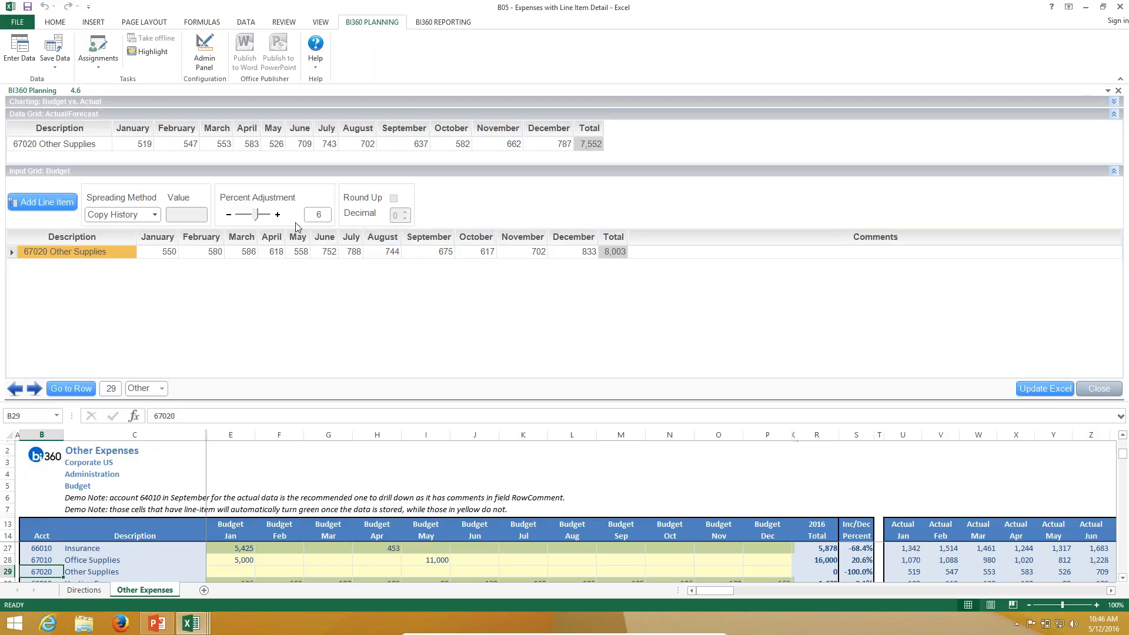
pyautogui.click(277, 214)
# Comment the Other Supplies row with "Other supplies include everything except Staples purchases" and update Excel
pyautogui.click(695, 258)
pyautogui.write('Other')
pyautogui.press('BackSpace')
pyautogui.press('BackSpace')
pyautogui.press('BackSpace')
pyautogui.press('BackSpace')
pyautogui.write('ther')
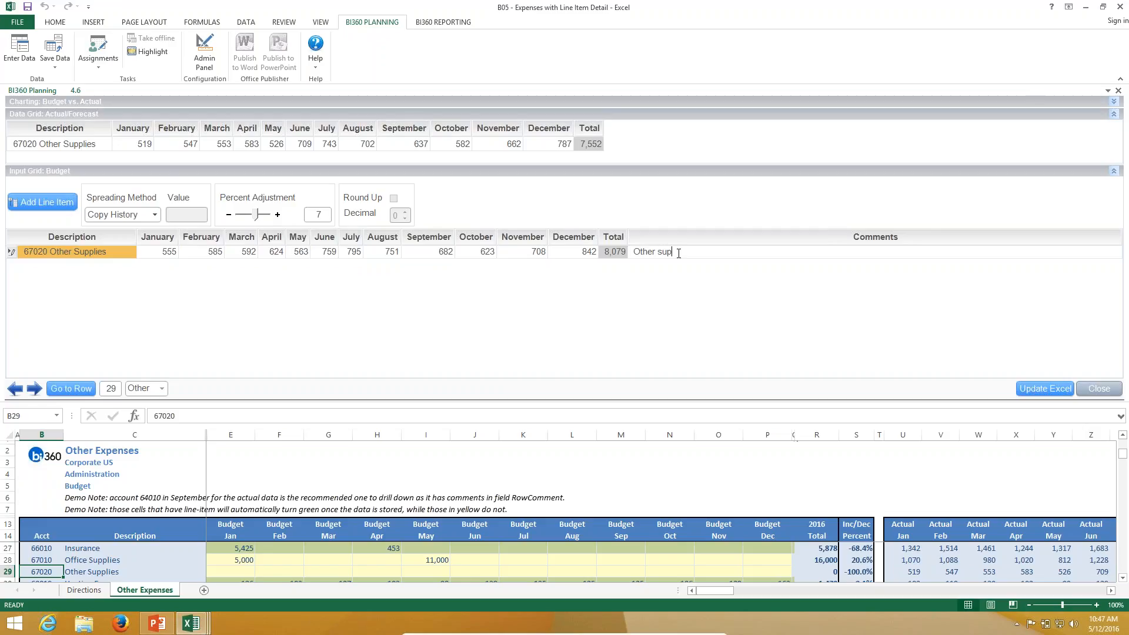
pyautogui.write('plies include everything except ')
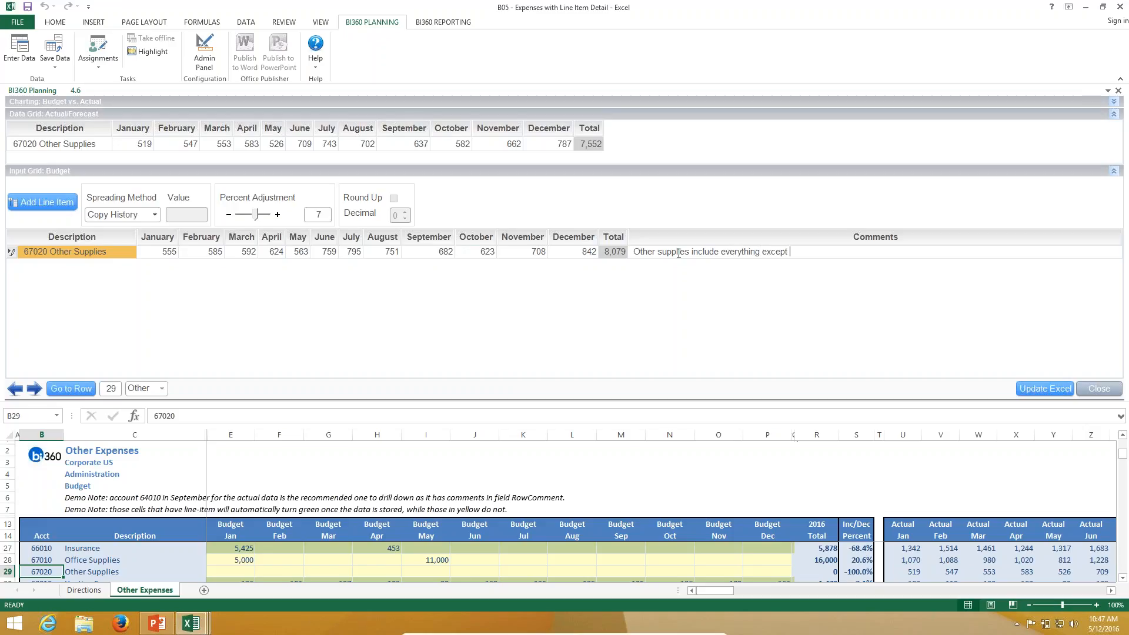
pyautogui.write('Staples purchases')
pyautogui.click(1050, 388)
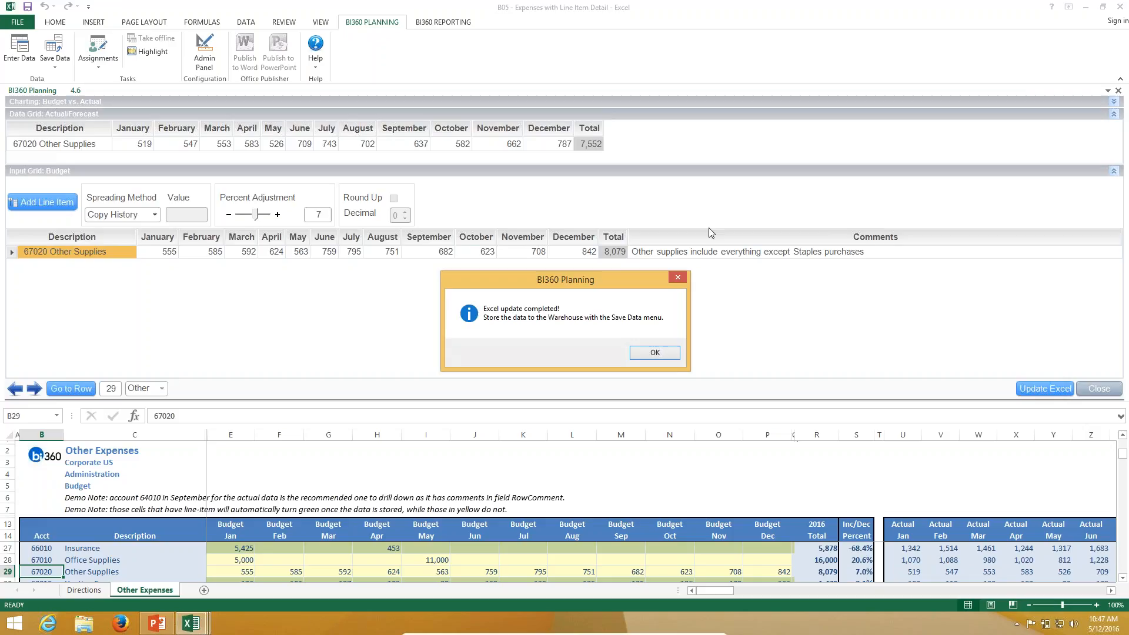
pyautogui.click(655, 353)
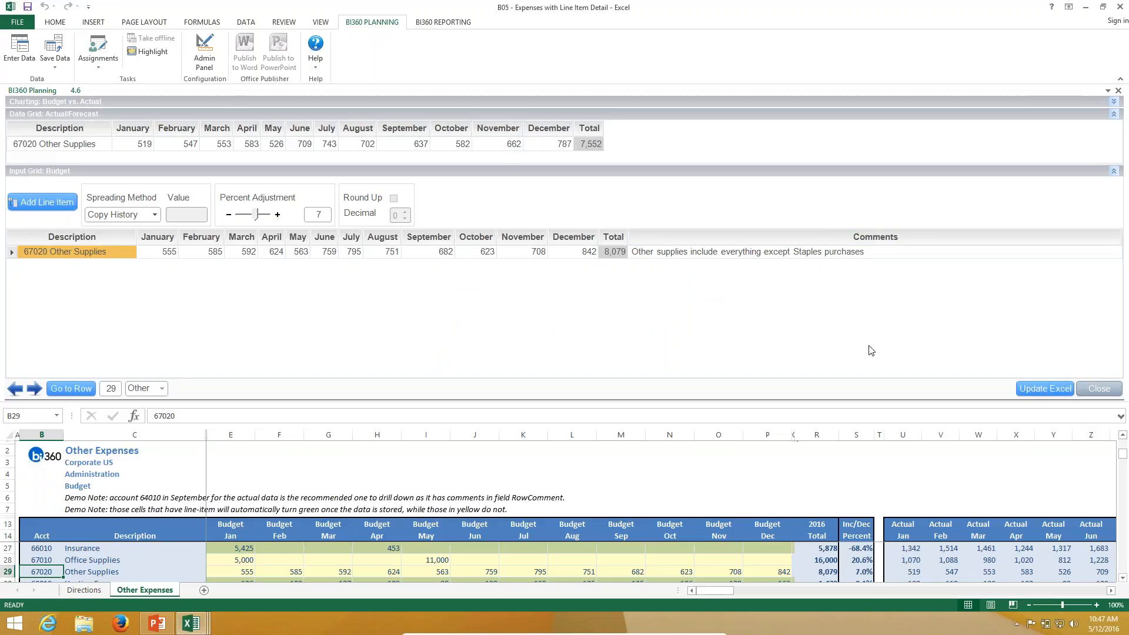
# Close the data entry form and save the expense budget data to the warehouse
pyautogui.click(1097, 390)
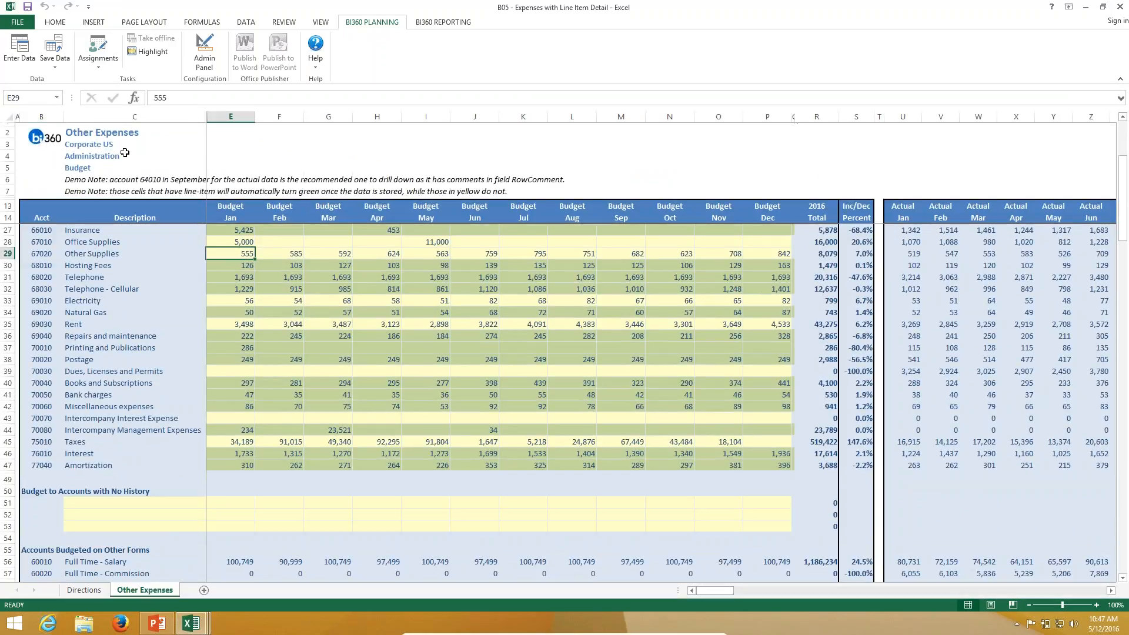
pyautogui.click(53, 69)
pyautogui.click(52, 90)
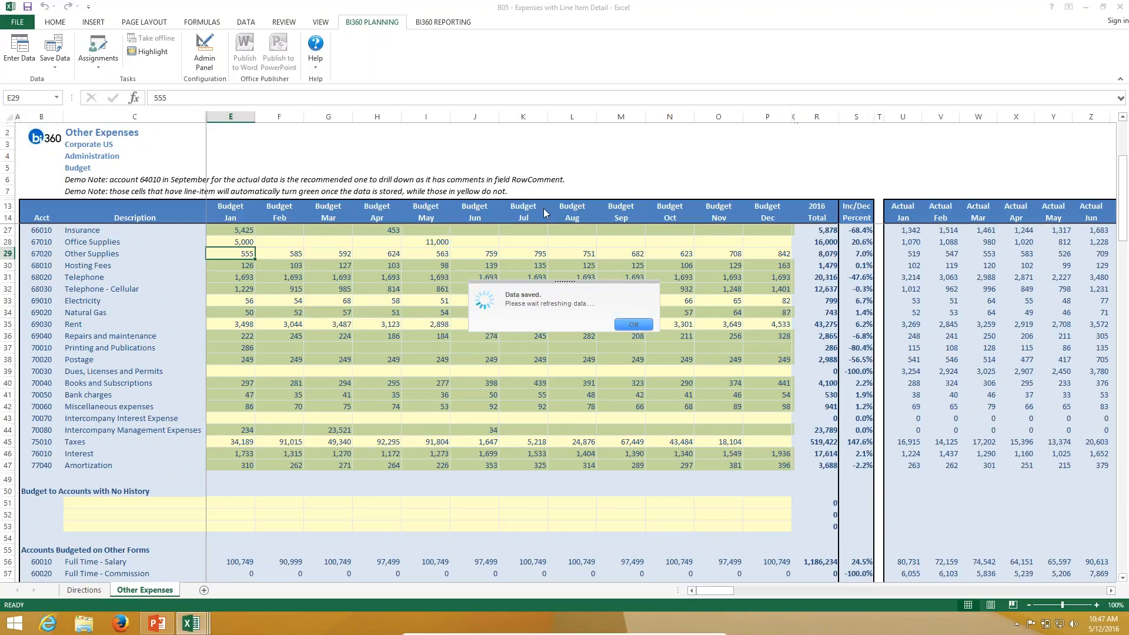
pyautogui.click(627, 322)
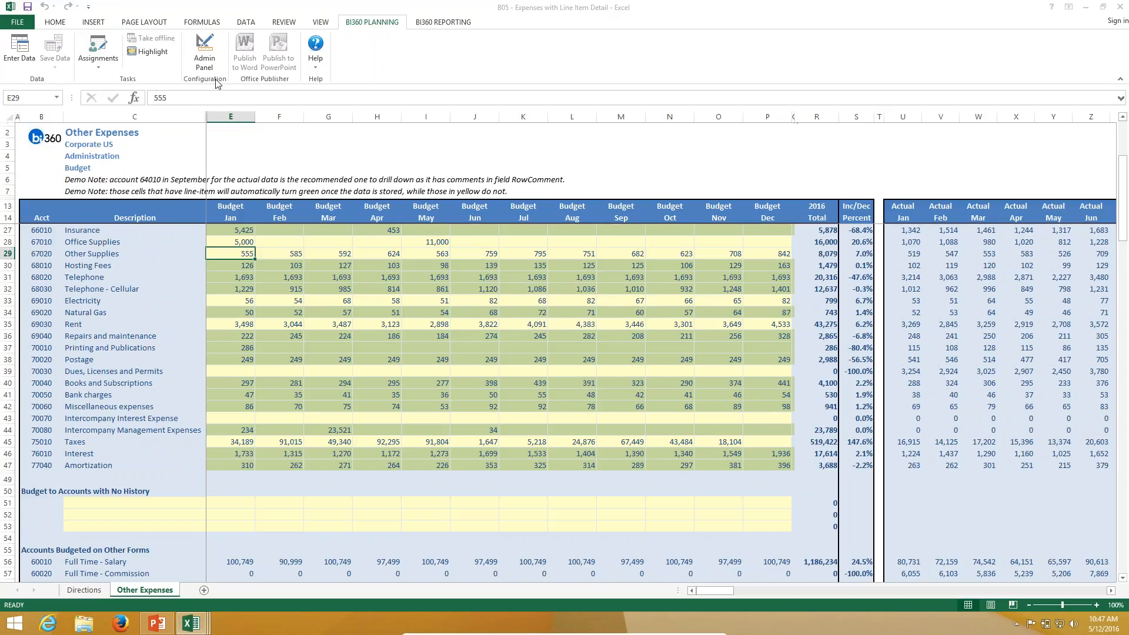
# Show the Report Designer's run parameters and look up the department list, keeping Administration (100) selected
pyautogui.click(432, 24)
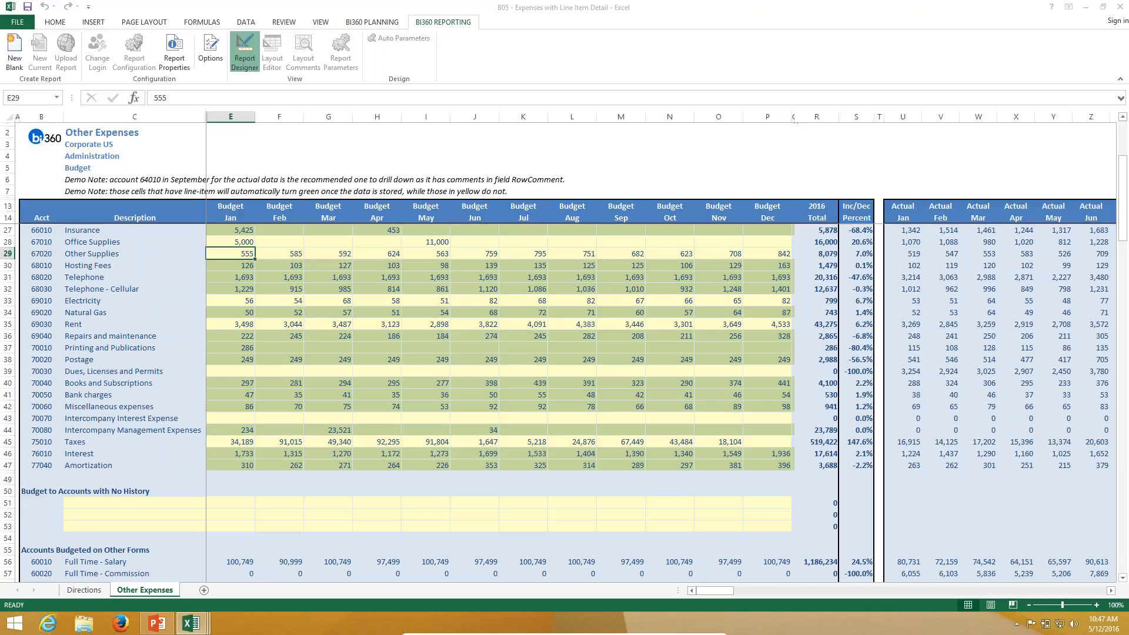
pyautogui.click(245, 54)
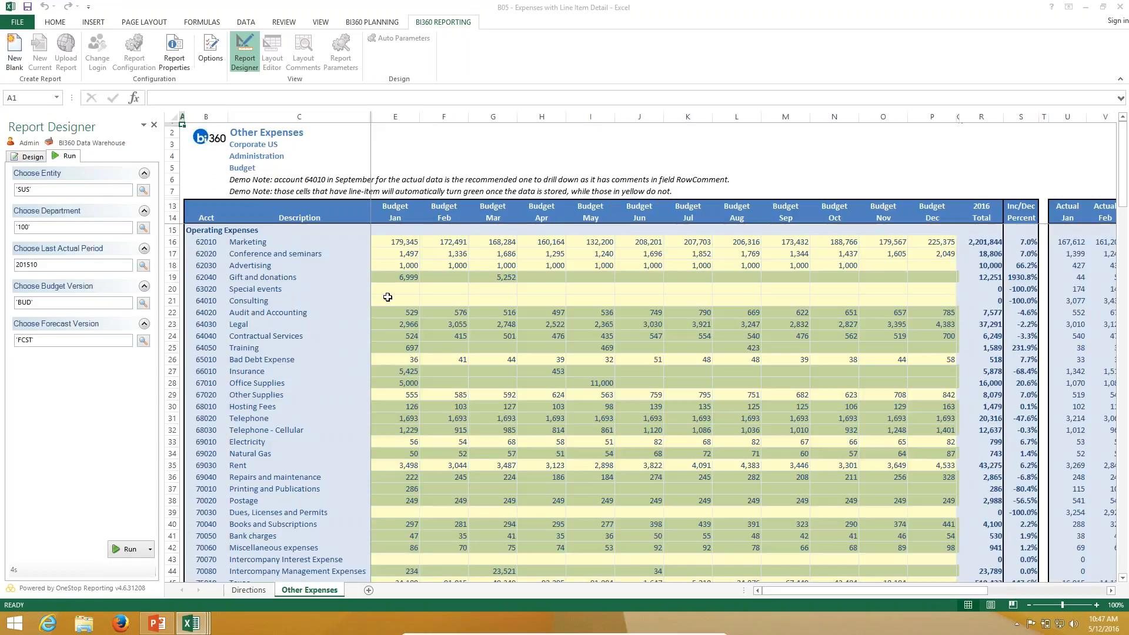
pyautogui.click(143, 228)
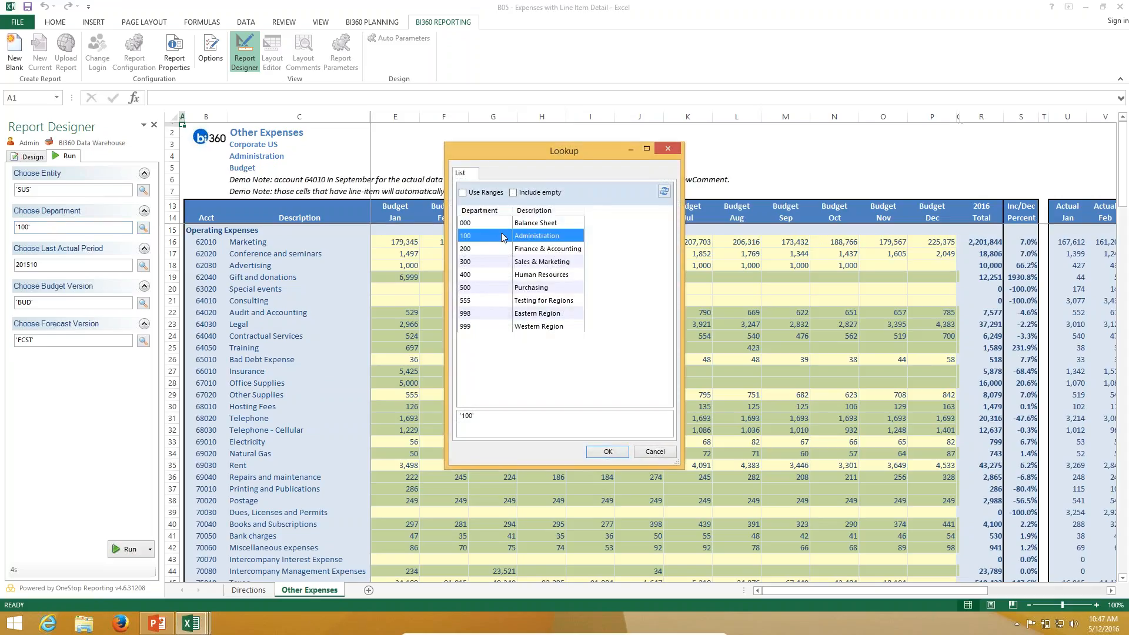
pyautogui.click(606, 452)
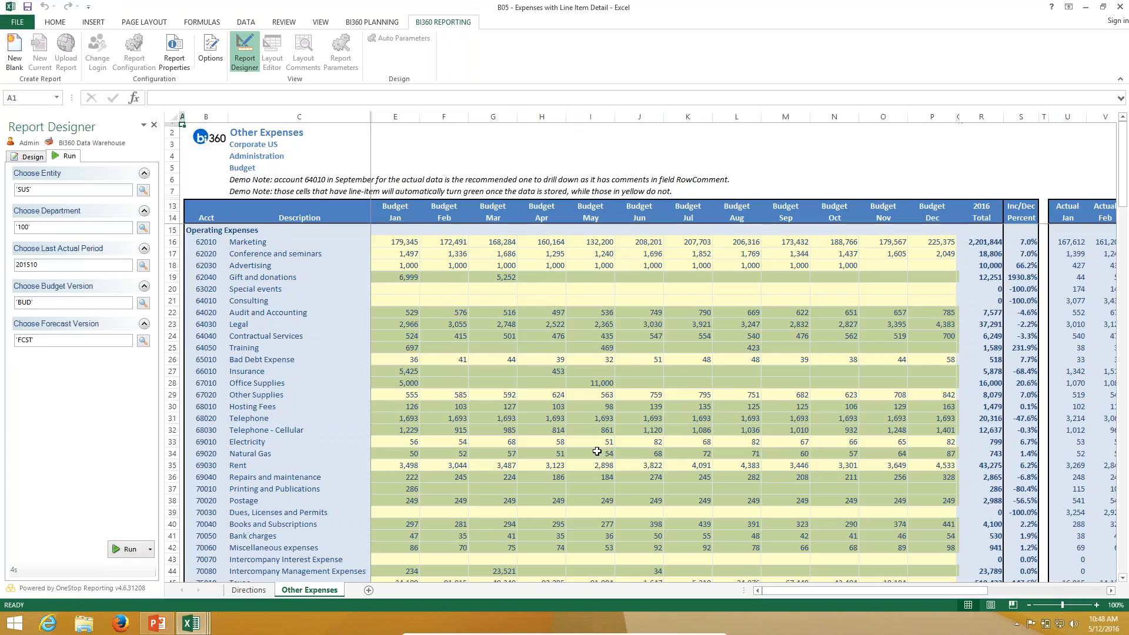
# Review the Office Supplies and Other Supplies budget rows, including the stored line items and comments for account 67010 in the data entry form
pyautogui.scroll(-2, 596, 451)
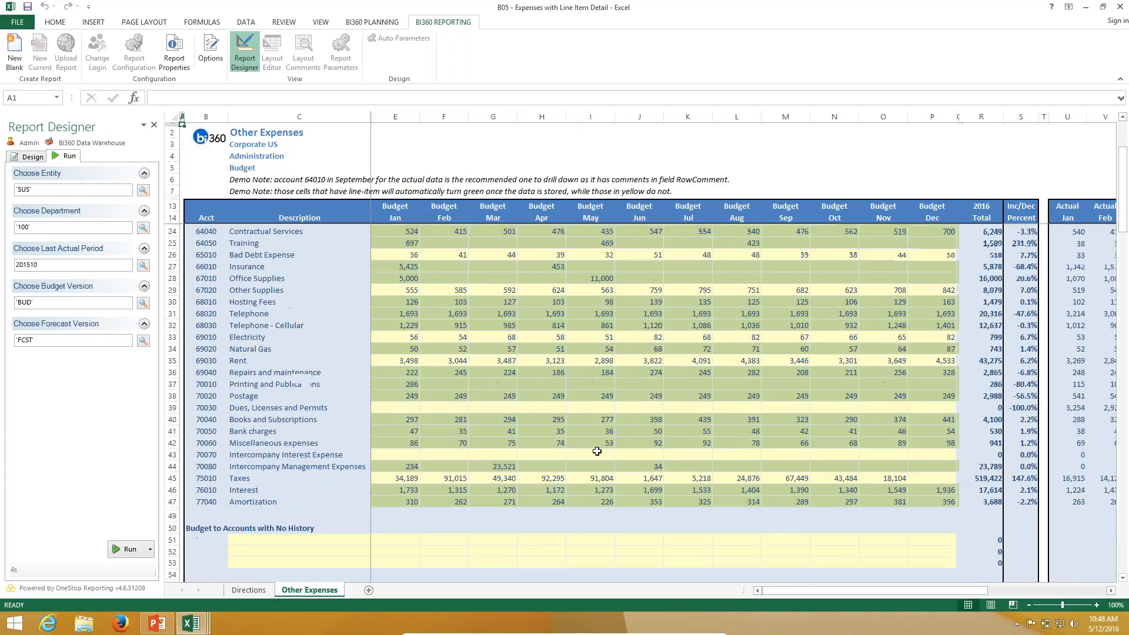
pyautogui.click(384, 312)
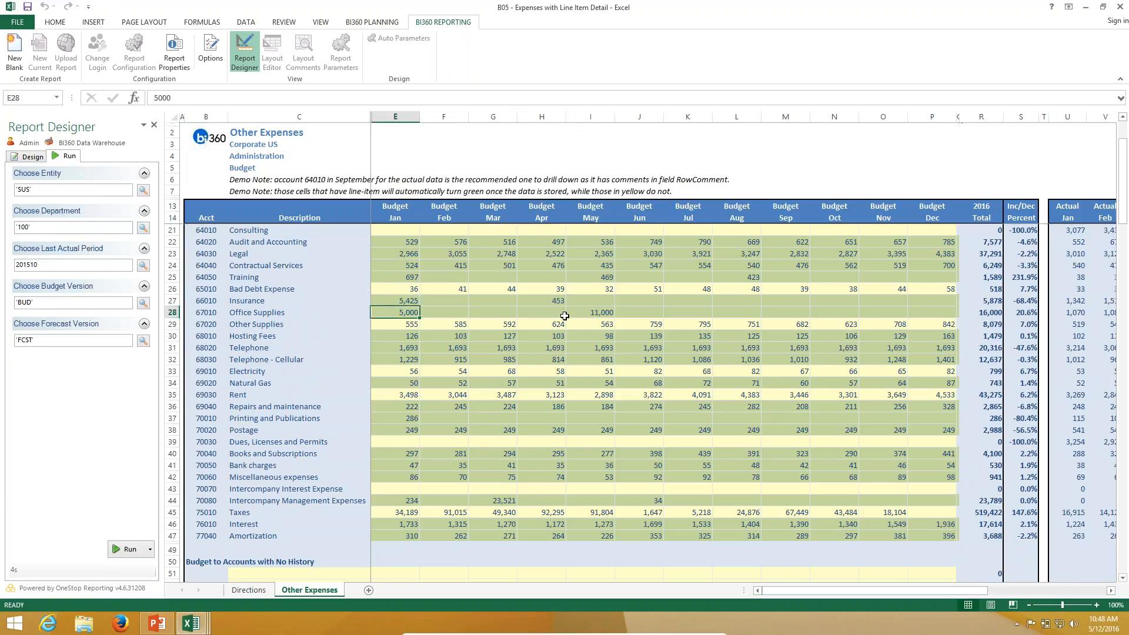
pyautogui.moveTo(406, 327); pyautogui.dragTo(499, 327)
pyautogui.click(499, 326)
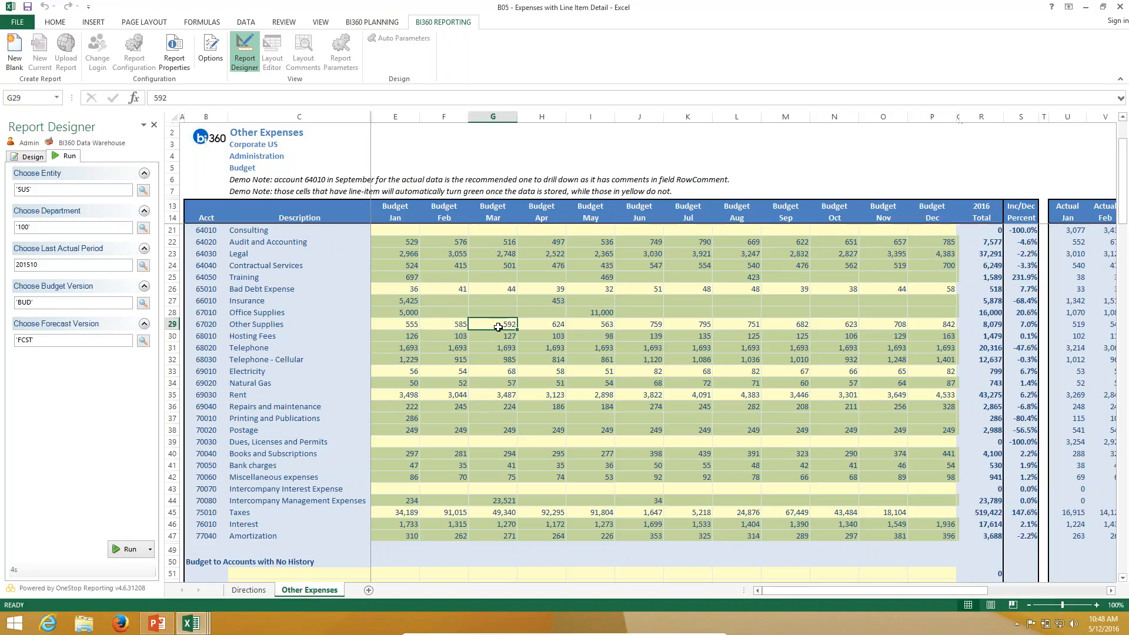
pyautogui.click(413, 314)
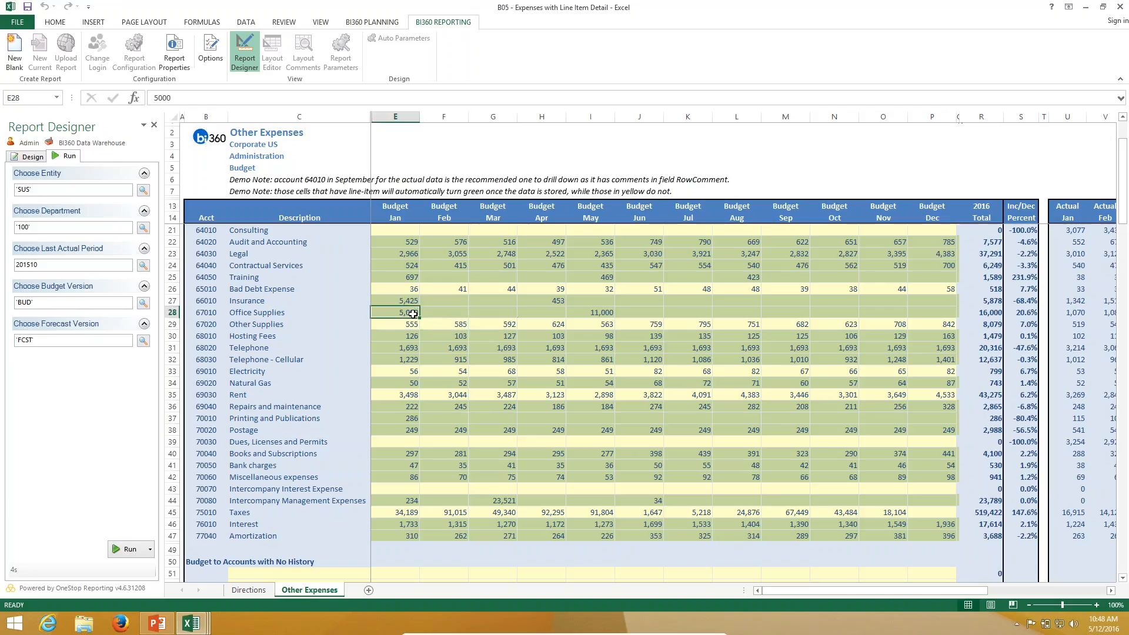
pyautogui.click(373, 22)
pyautogui.click(19, 50)
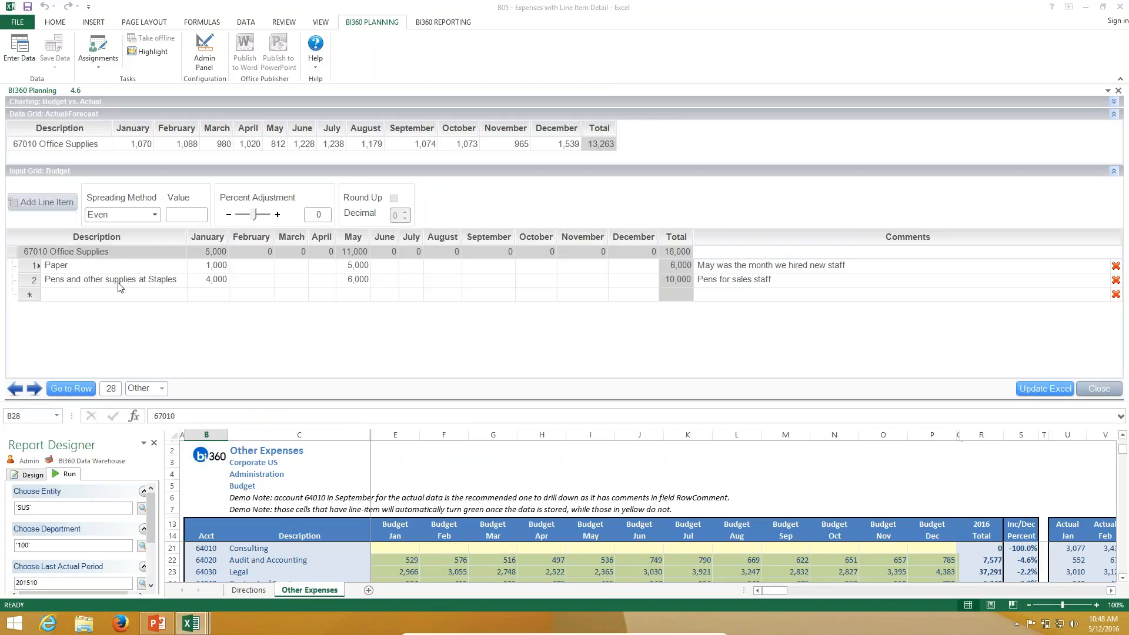
pyautogui.click(1110, 395)
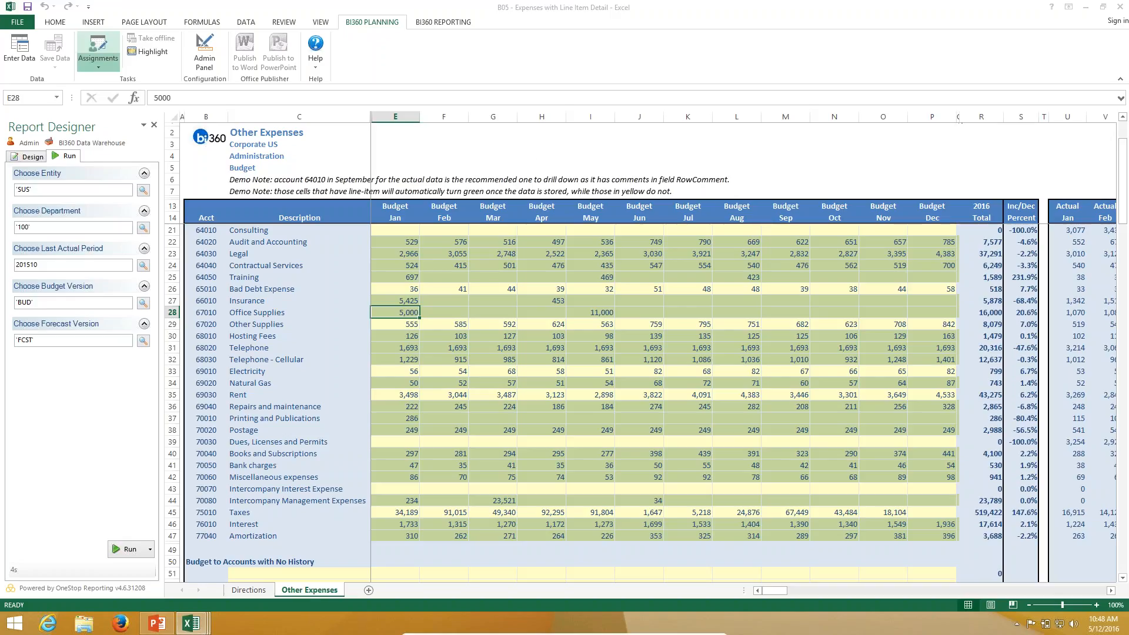
# Open the M04 - PL Breakback template from the Modeling Templates among the active Budgeting and Forecasting assignments
pyautogui.click(97, 50)
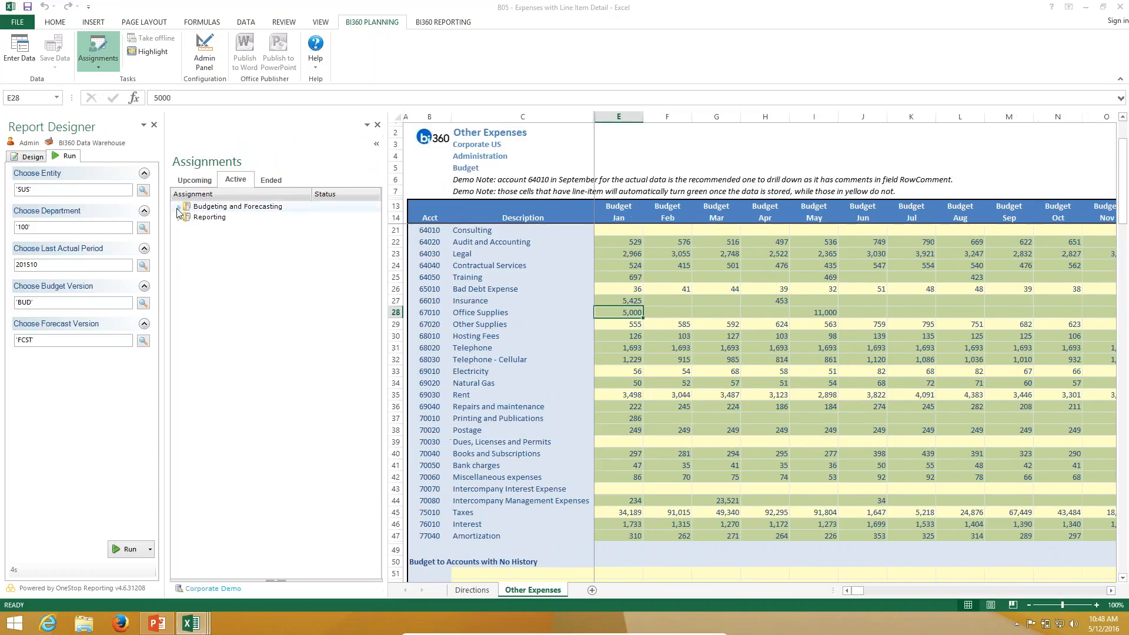
pyautogui.click(191, 259)
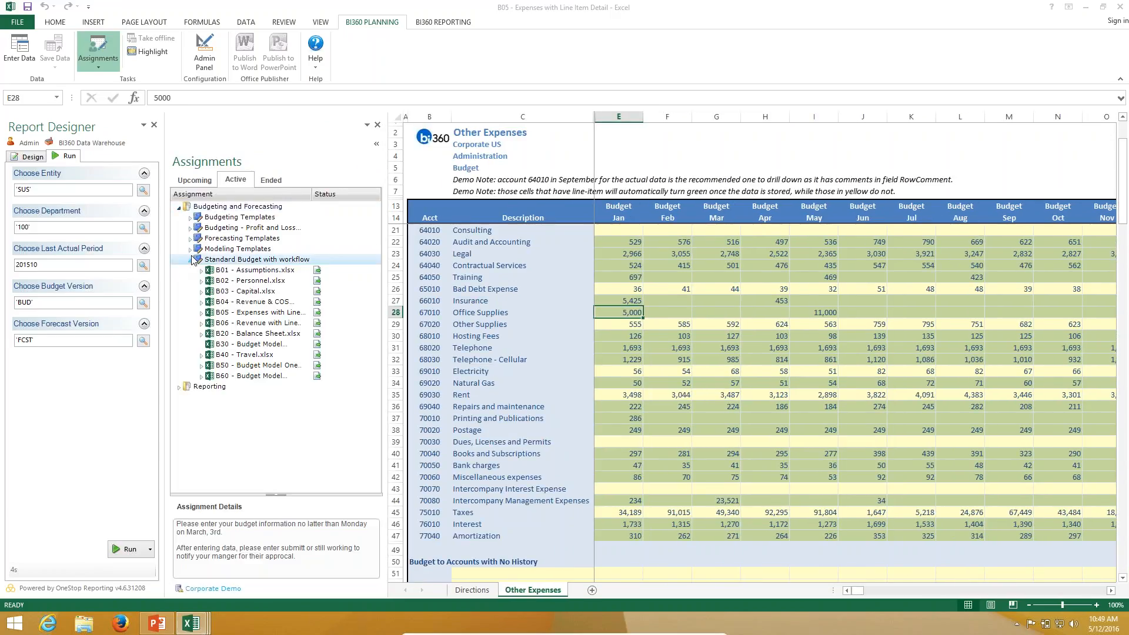
pyautogui.click(191, 250)
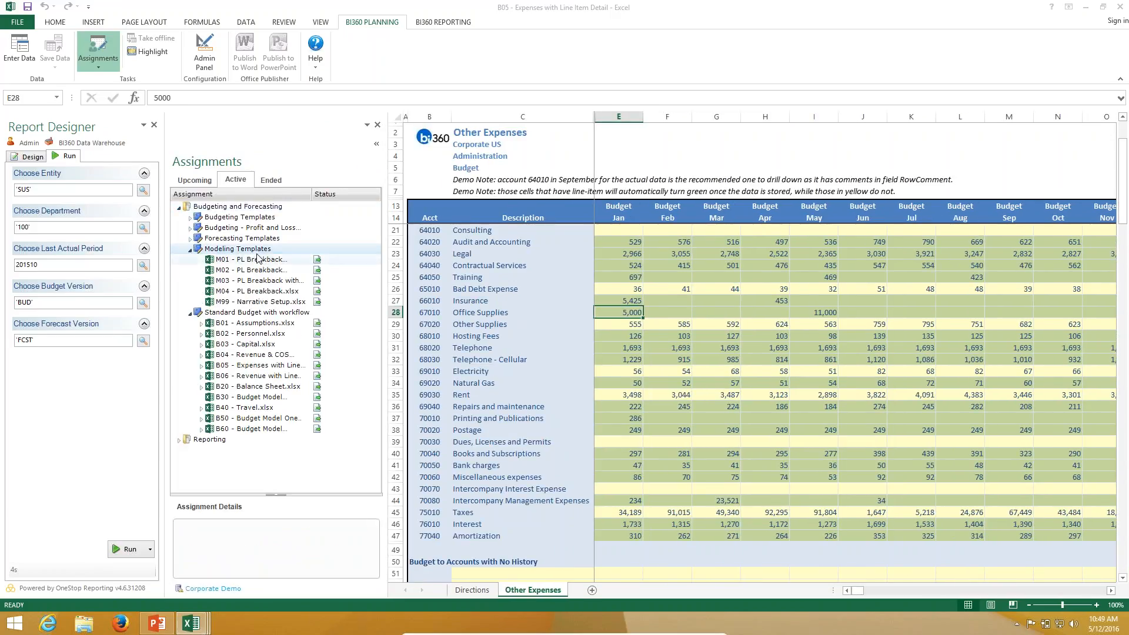
pyautogui.click(238, 293)
pyautogui.doubleClick(238, 292)
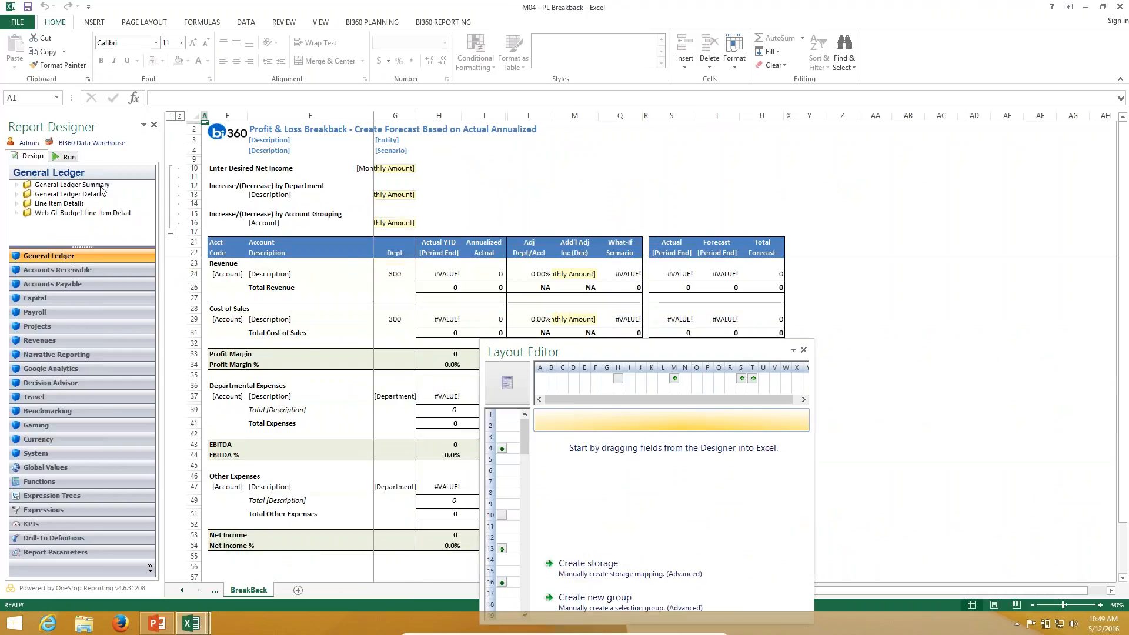
# Run the breakback report for entity SUS, forecast version FCST and last actual period 201509, and close the Report Designer
pyautogui.click(68, 156)
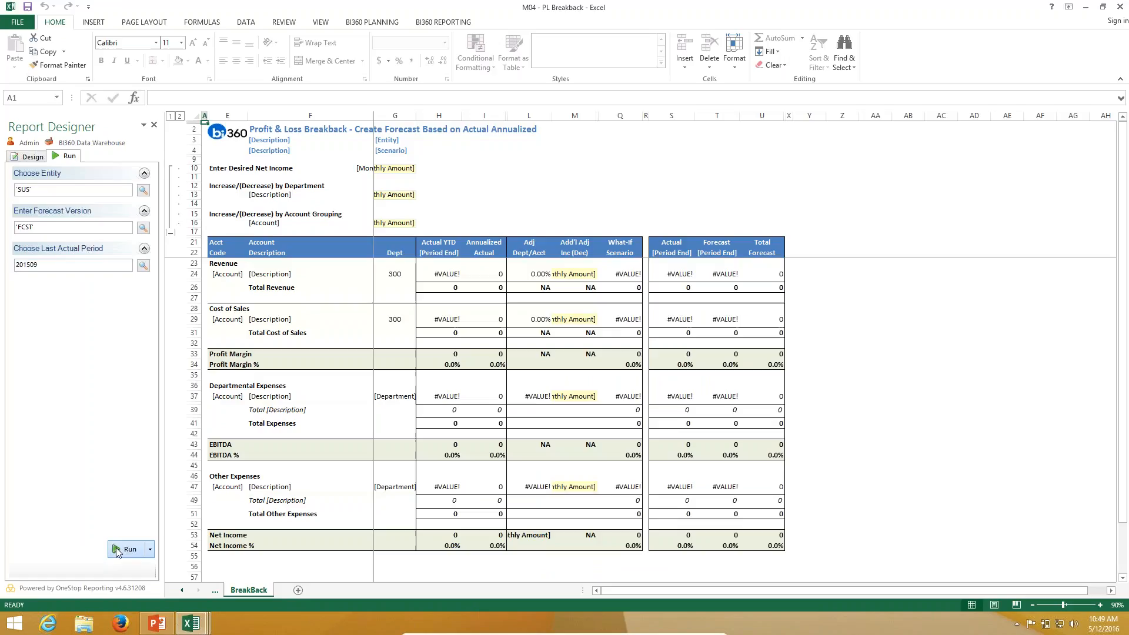
pyautogui.click(121, 555)
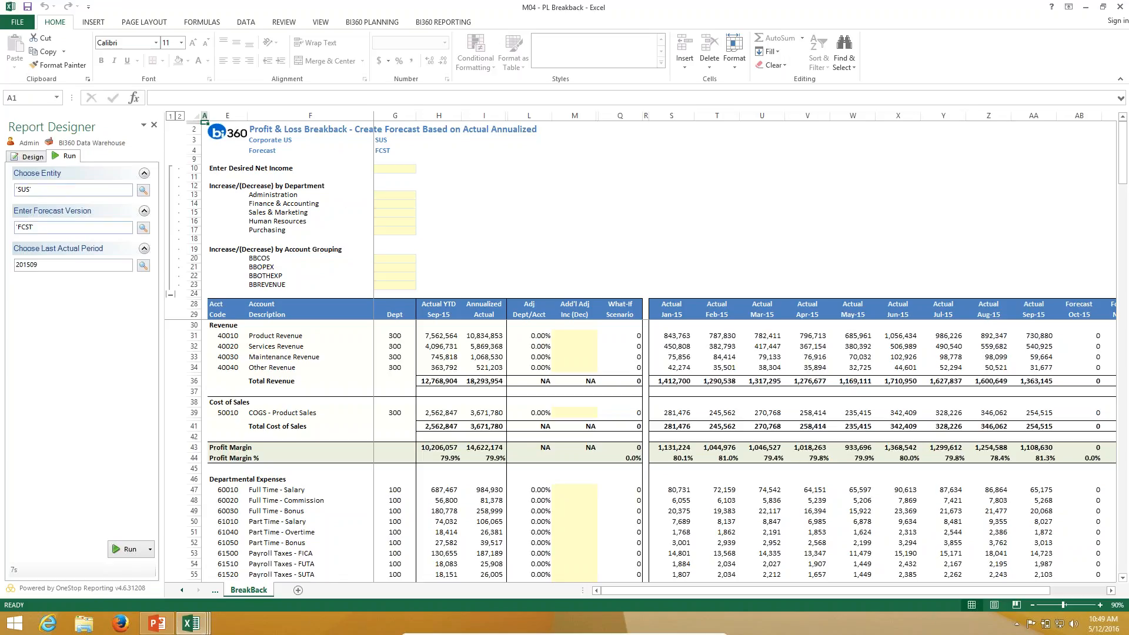
pyautogui.click(154, 124)
# Inspect the annualized actual formula for Product Revenue in cell I31
pyautogui.click(276, 267)
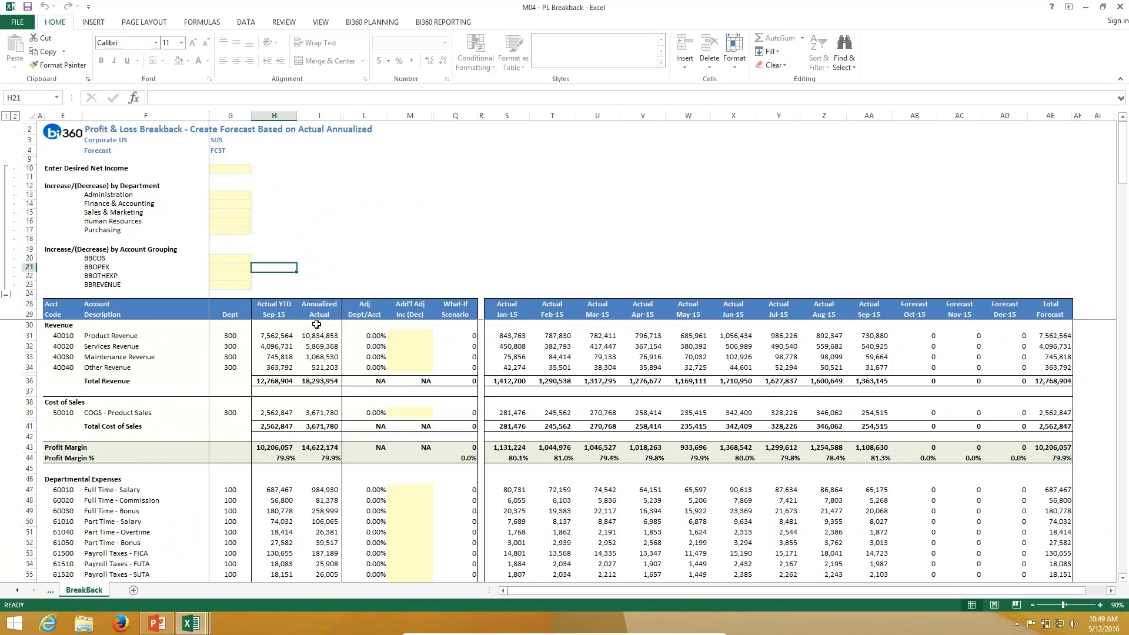
pyautogui.click(318, 339)
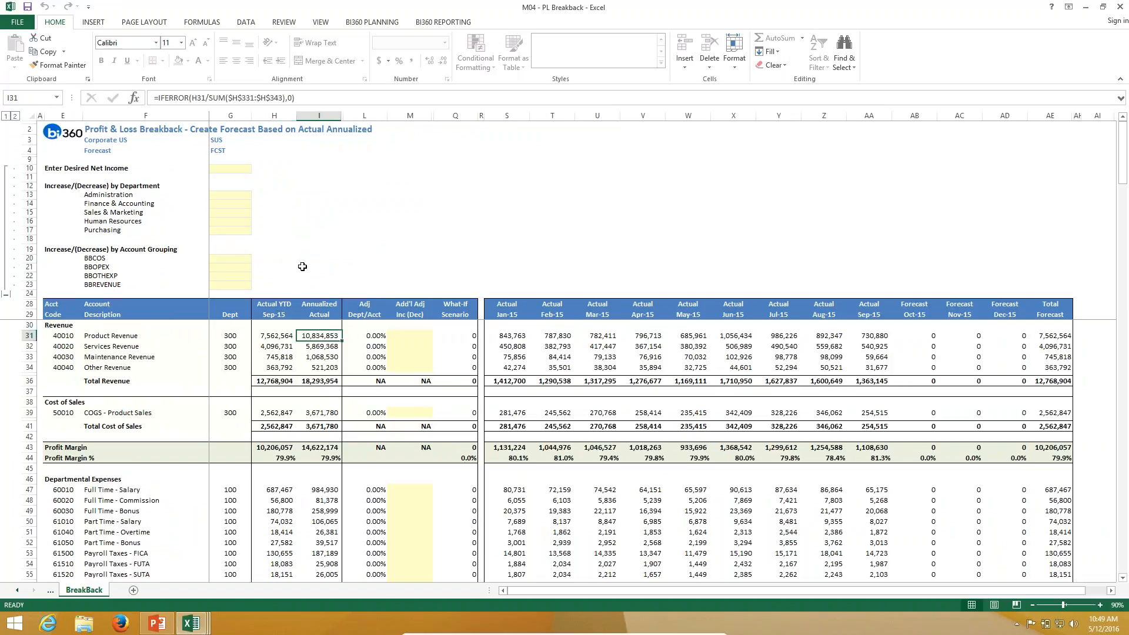
pyautogui.click(304, 264)
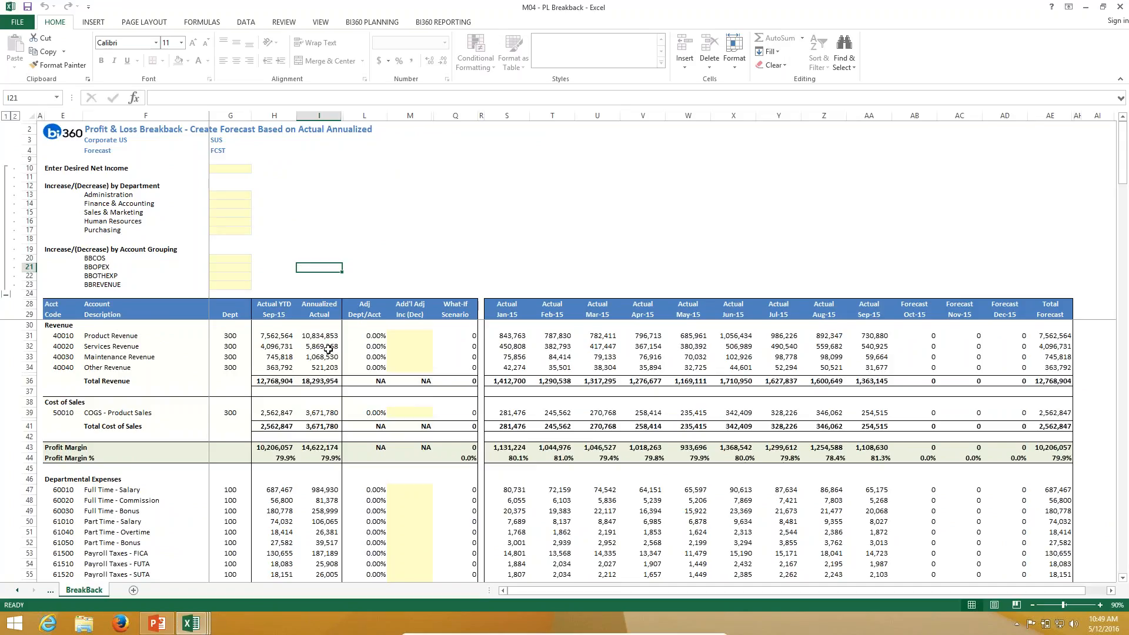
pyautogui.click(309, 339)
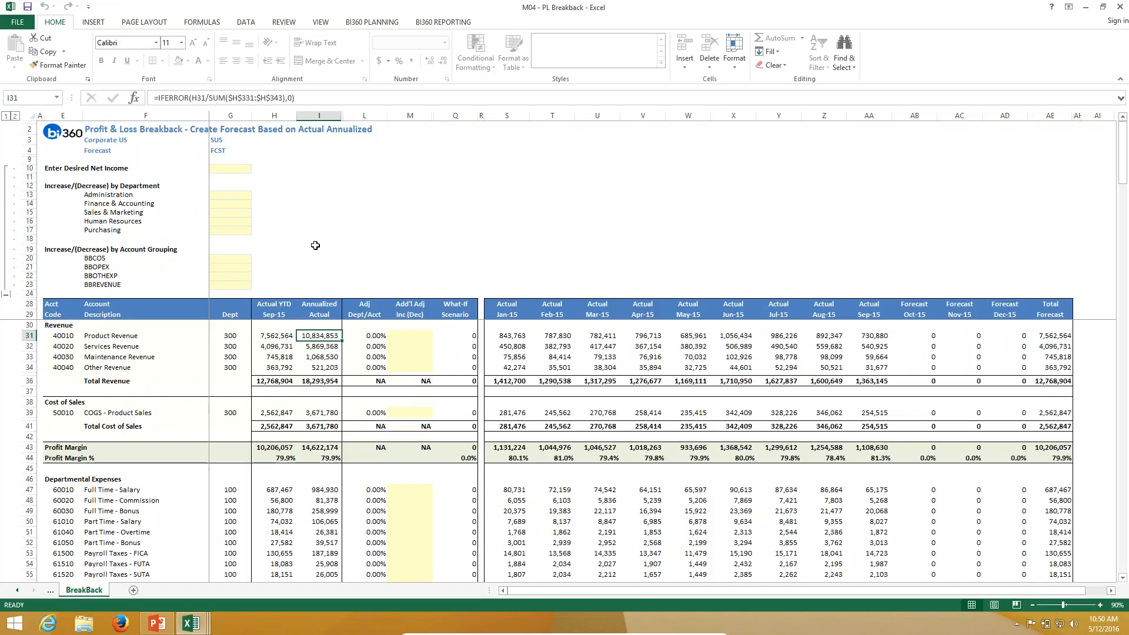
pyautogui.click(313, 284)
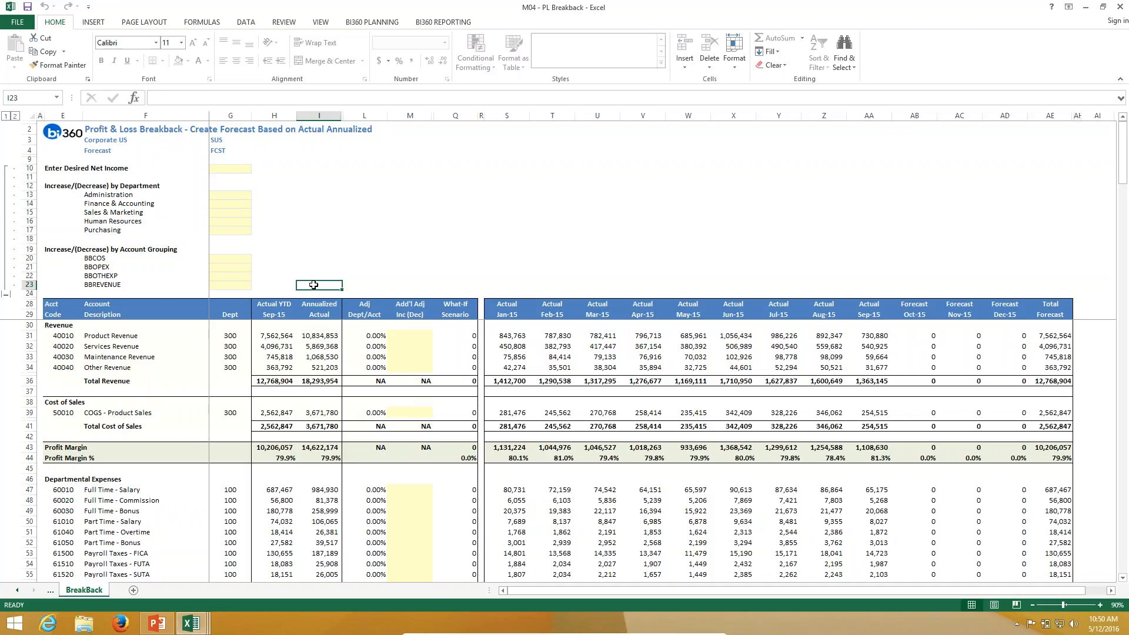
# Examine the departmental expense accounts in the breakback report down to the Net Income line and return to the revenue rows
pyautogui.scroll(-8, 313, 285)
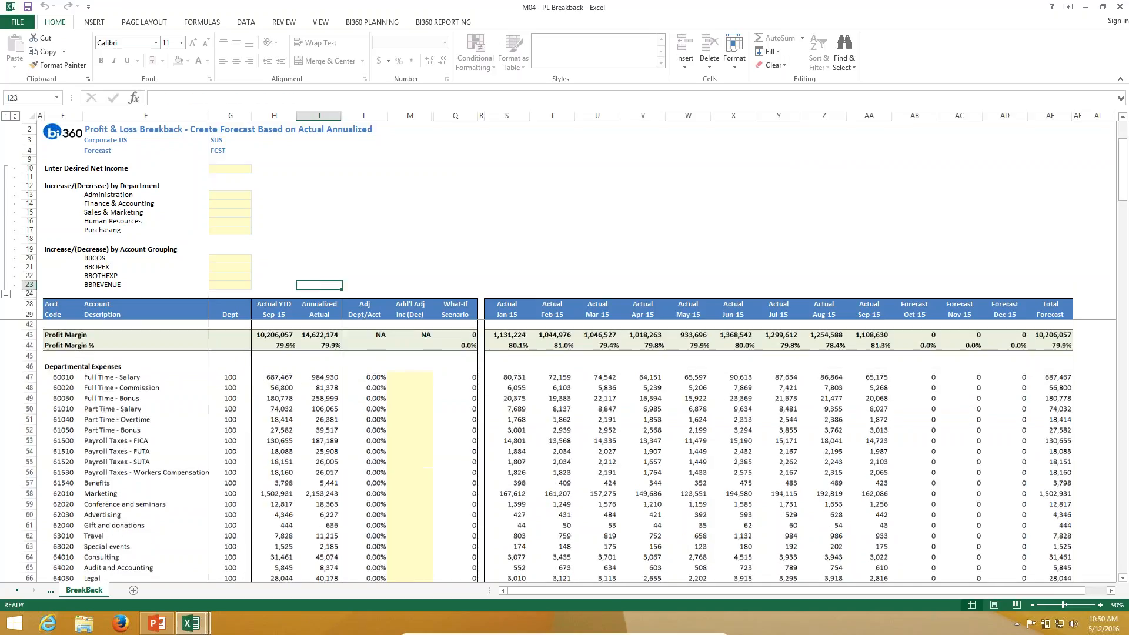
pyautogui.scroll(-12, 317, 292)
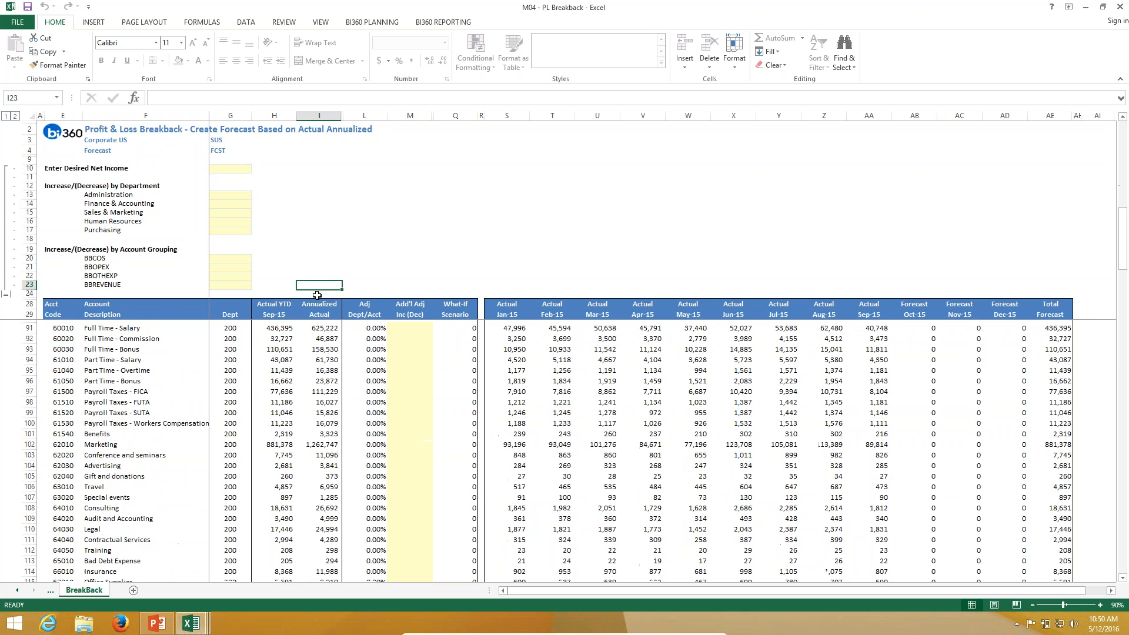
pyautogui.scroll(-20, 317, 295)
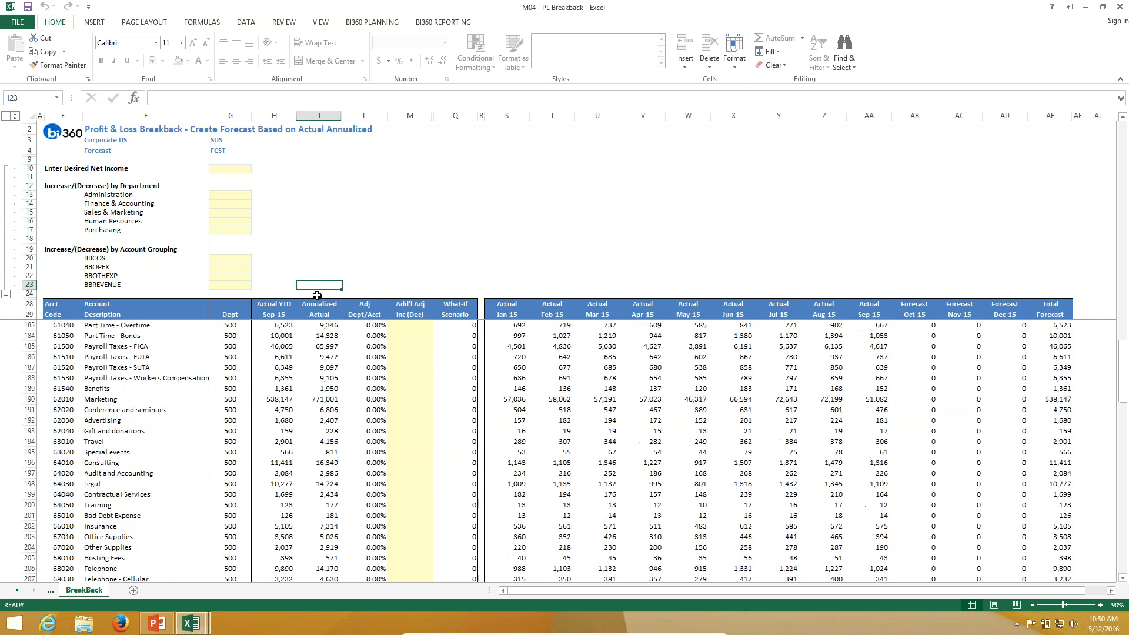
pyautogui.scroll(-10, 338, 344)
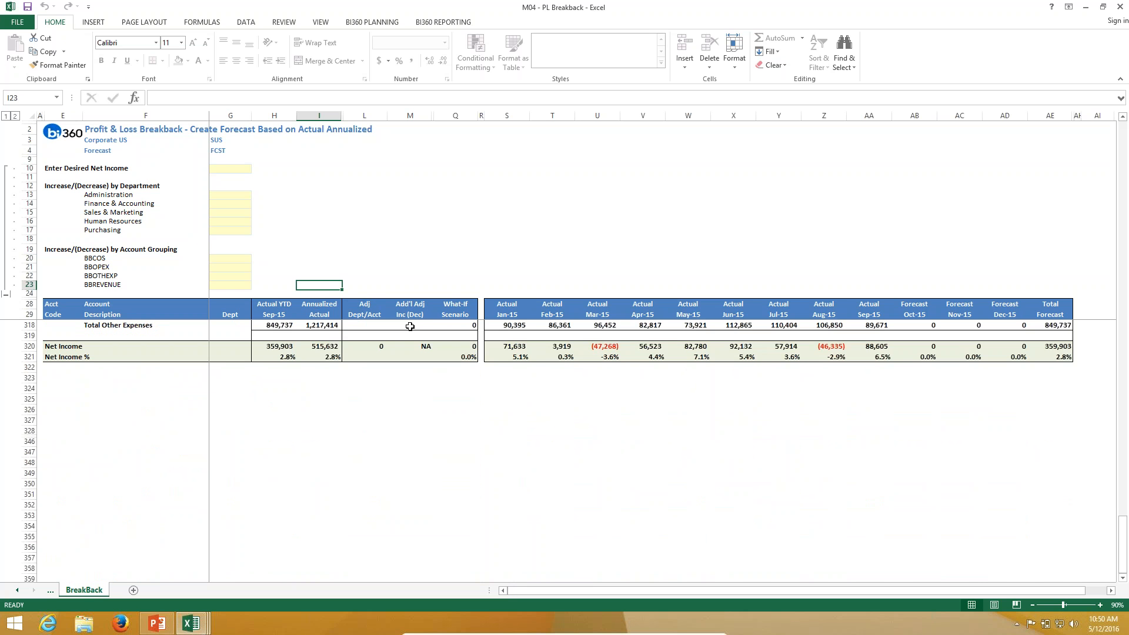
pyautogui.scroll(10, 735, 367)
pyautogui.scroll(20, 735, 368)
pyautogui.scroll(20, 737, 375)
pyautogui.scroll(14, 992, 383)
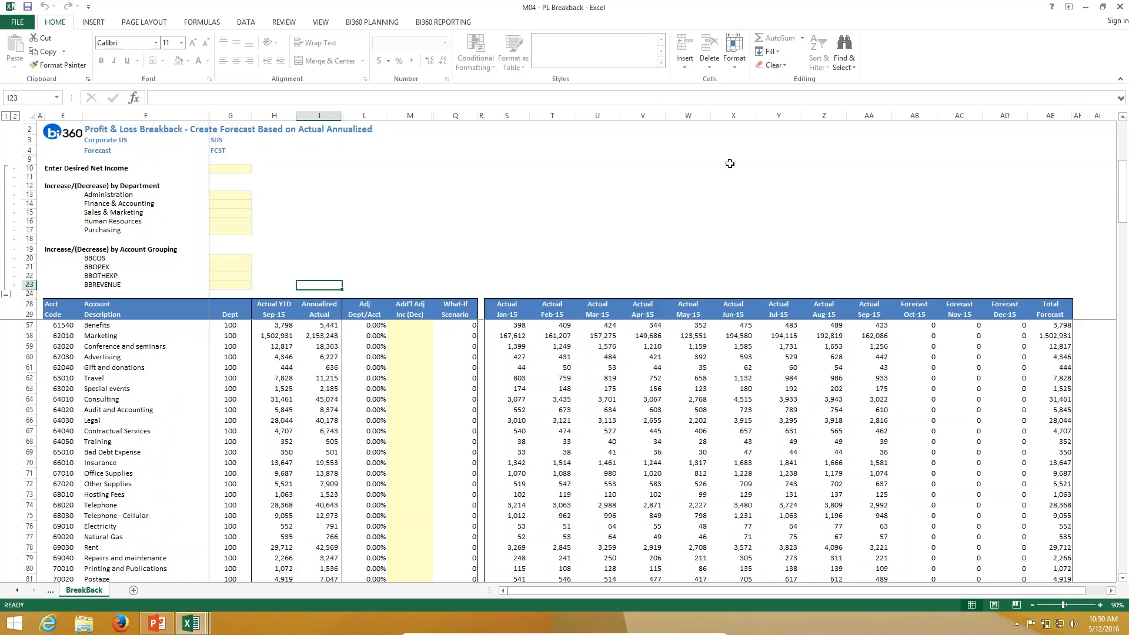
pyautogui.scroll(9, 730, 163)
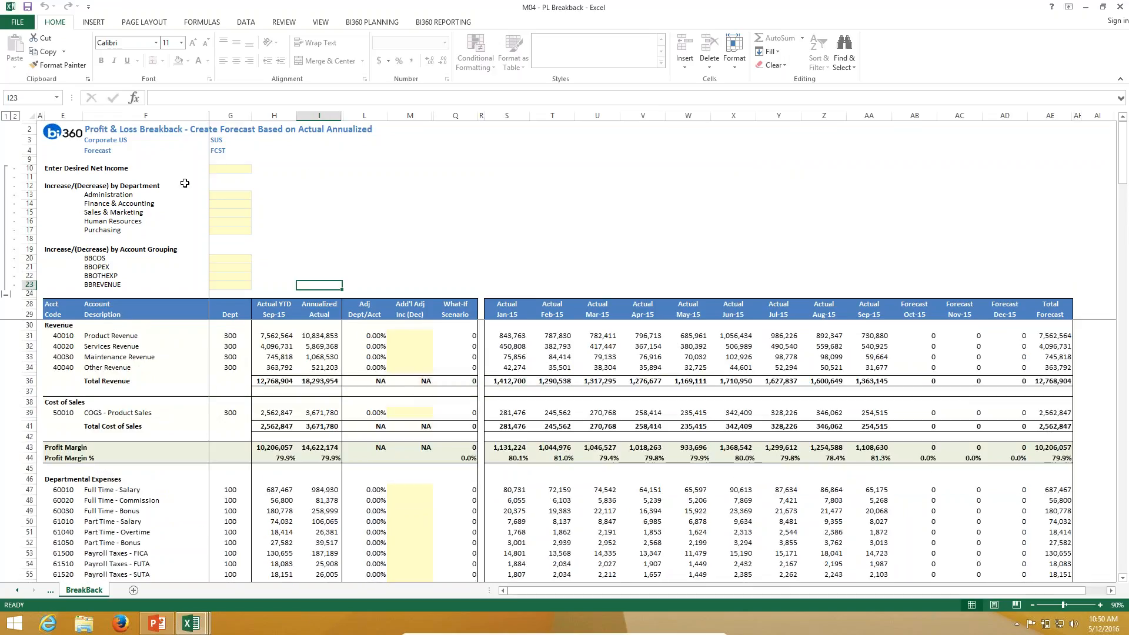
# Set the desired net income to 600,000
pyautogui.click(219, 170)
pyautogui.write('600,000')
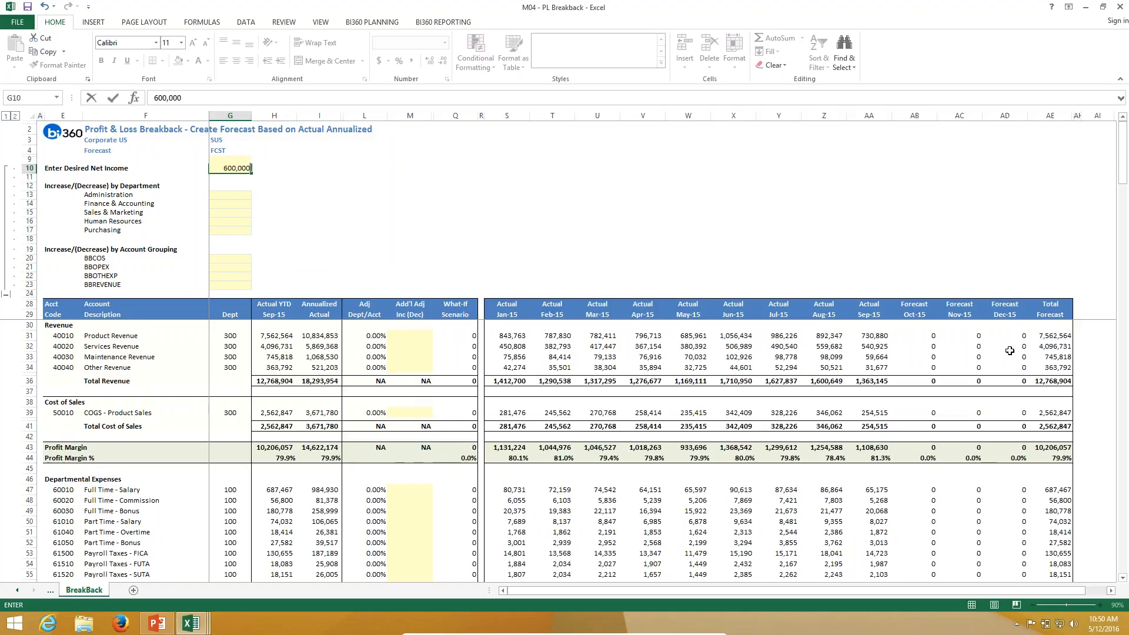
pyautogui.press('Return')
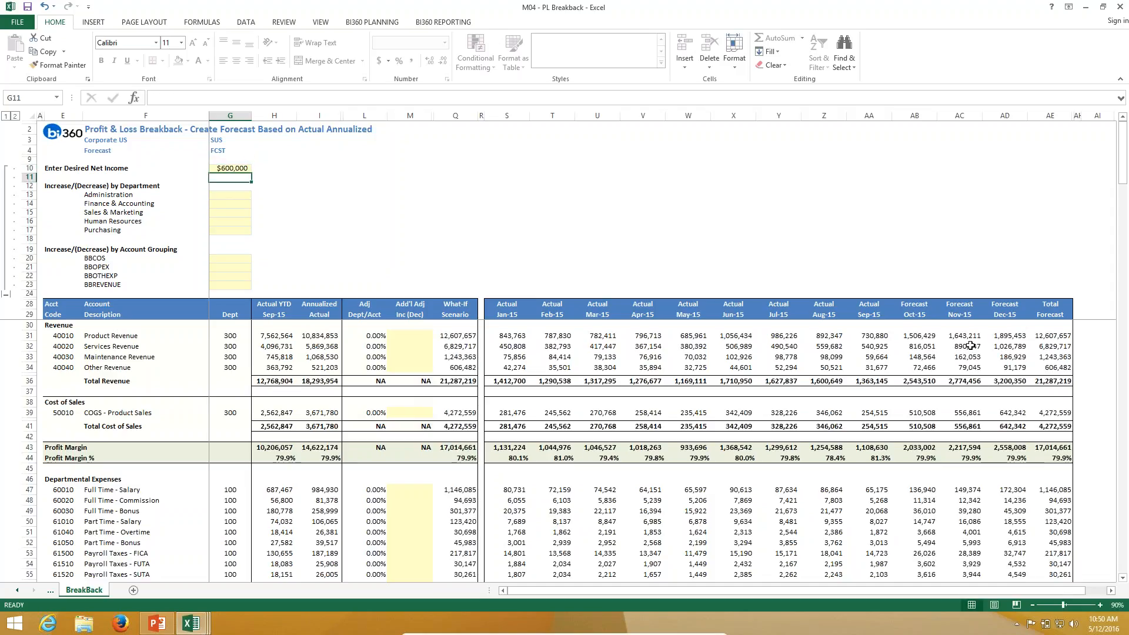
# Examine the October to December forecast figures down to Net Income and show the planning command for saving data
pyautogui.scroll(-13, 975, 406)
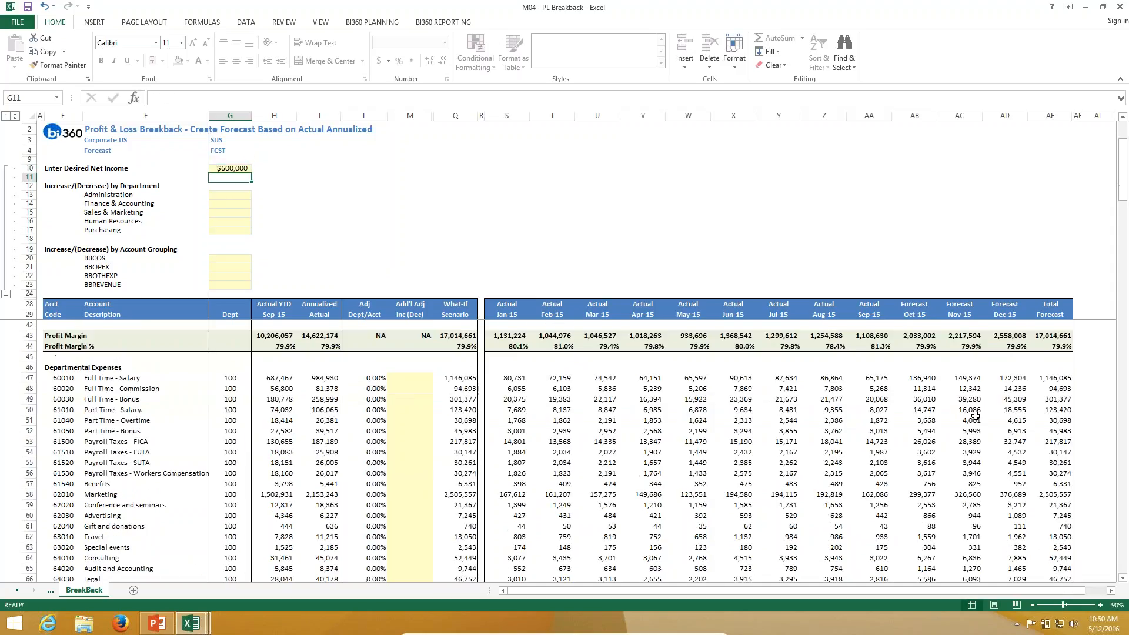
pyautogui.scroll(-20, 977, 422)
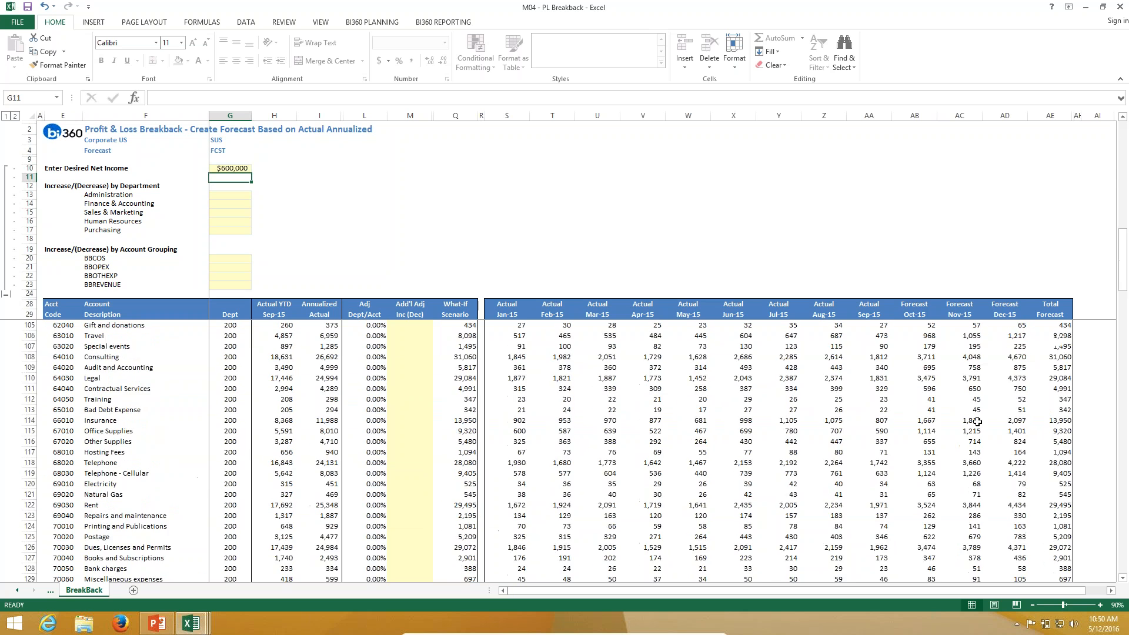
pyautogui.scroll(-7, 977, 422)
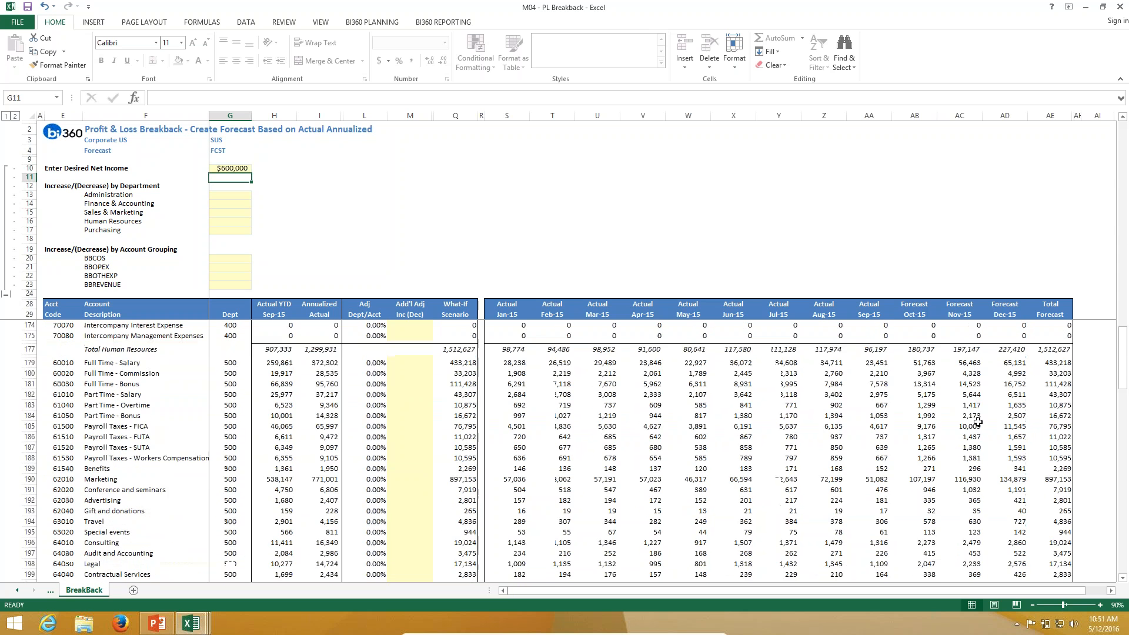
pyautogui.scroll(-20, 977, 422)
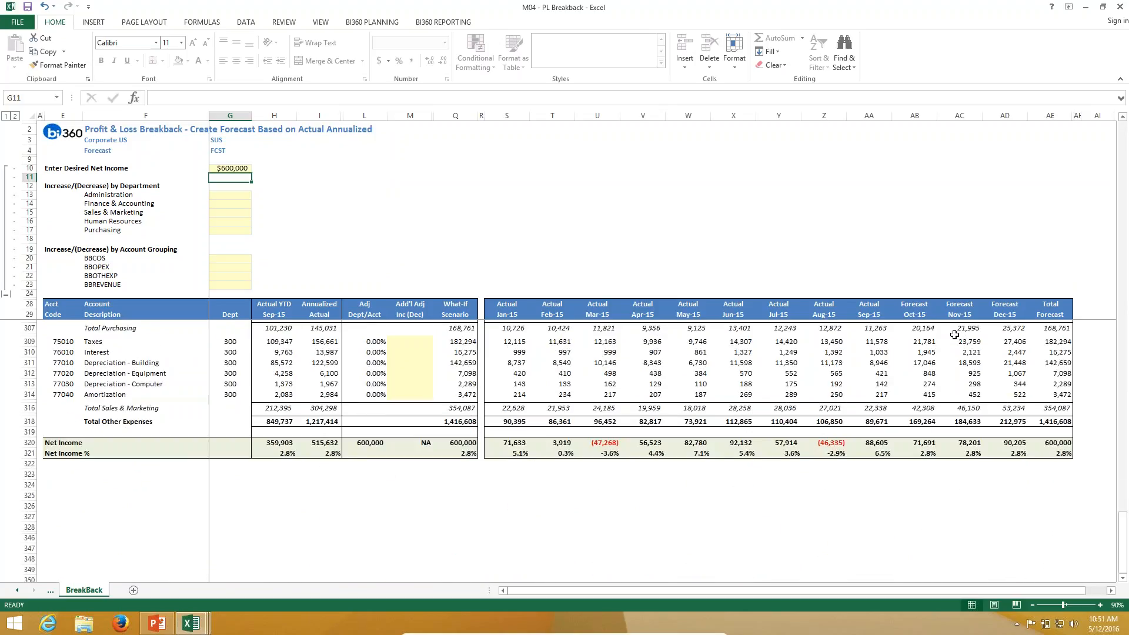
pyautogui.click(359, 22)
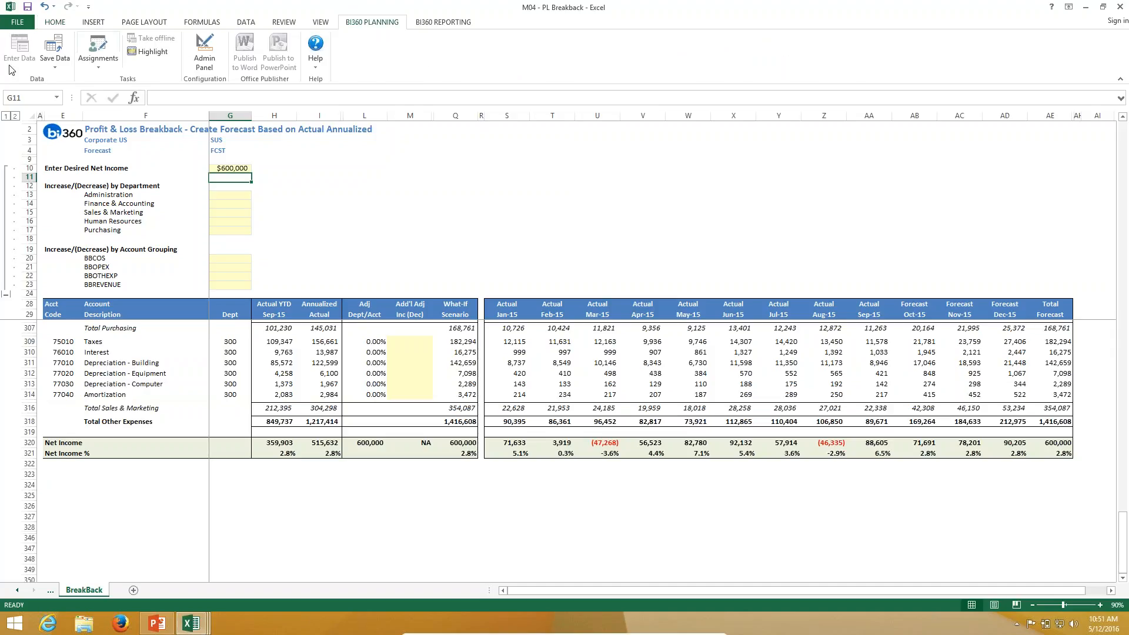
pyautogui.click(533, 277)
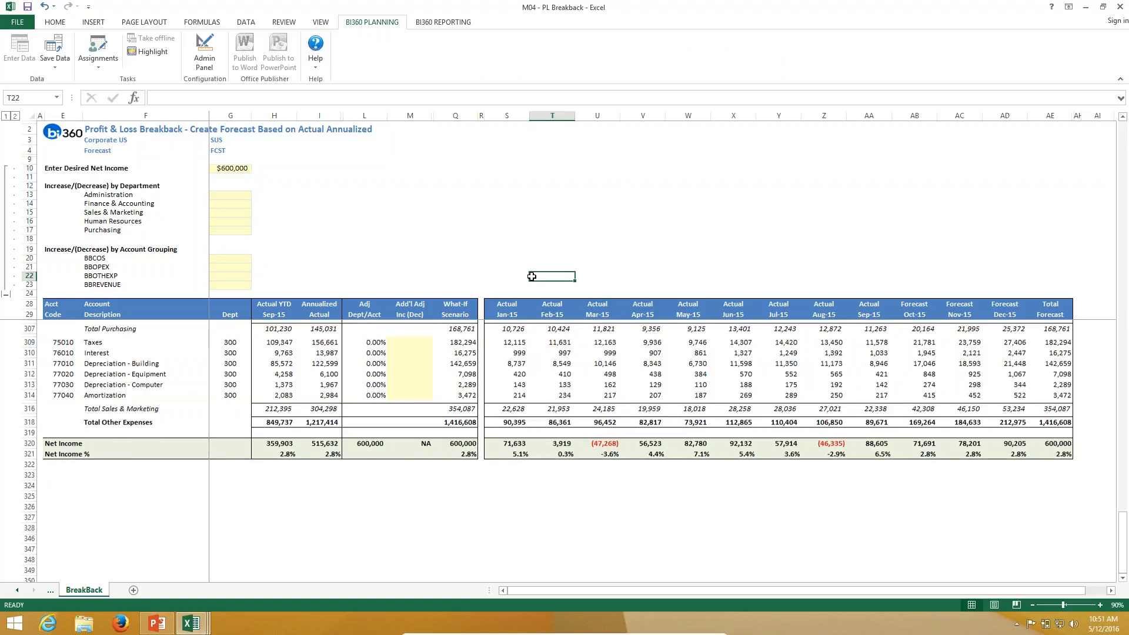
# Enter a 15% increase for the BBREVENUE account grouping
pyautogui.scroll(10, 533, 277)
pyautogui.scroll(11, 532, 277)
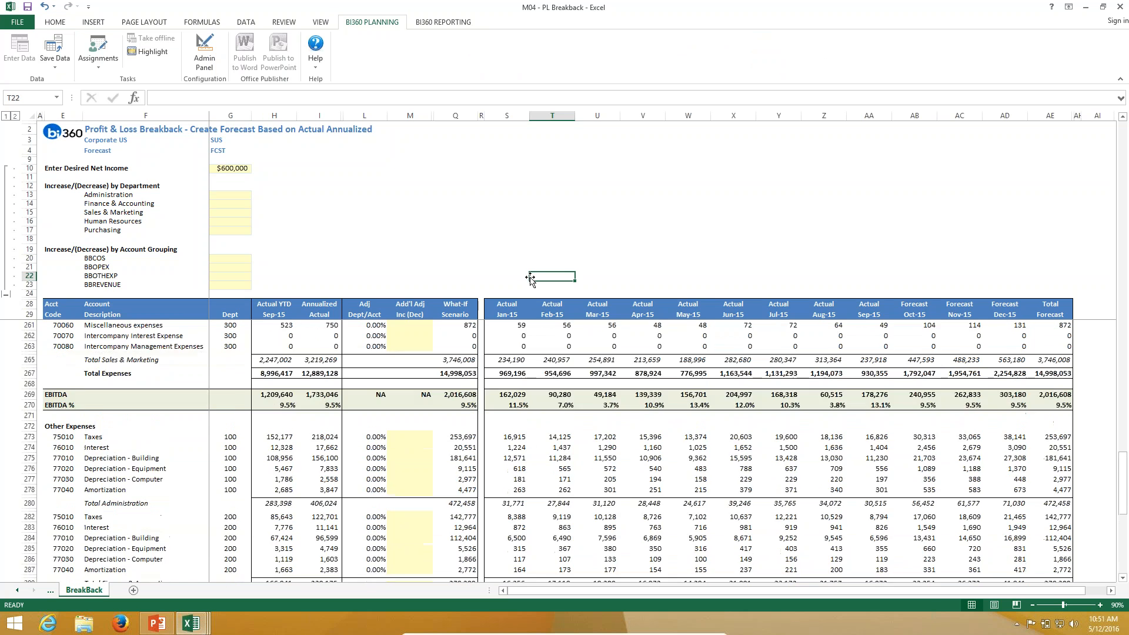
pyautogui.scroll(3, 528, 278)
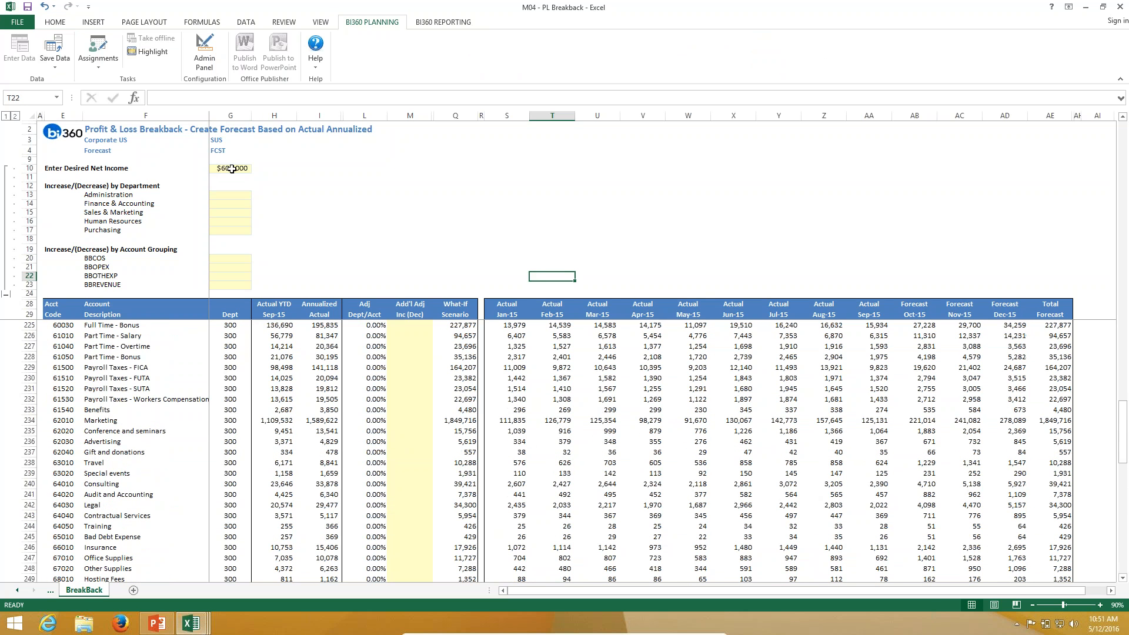
pyautogui.click(224, 284)
pyautogui.write('15%')
pyautogui.press('Tab')
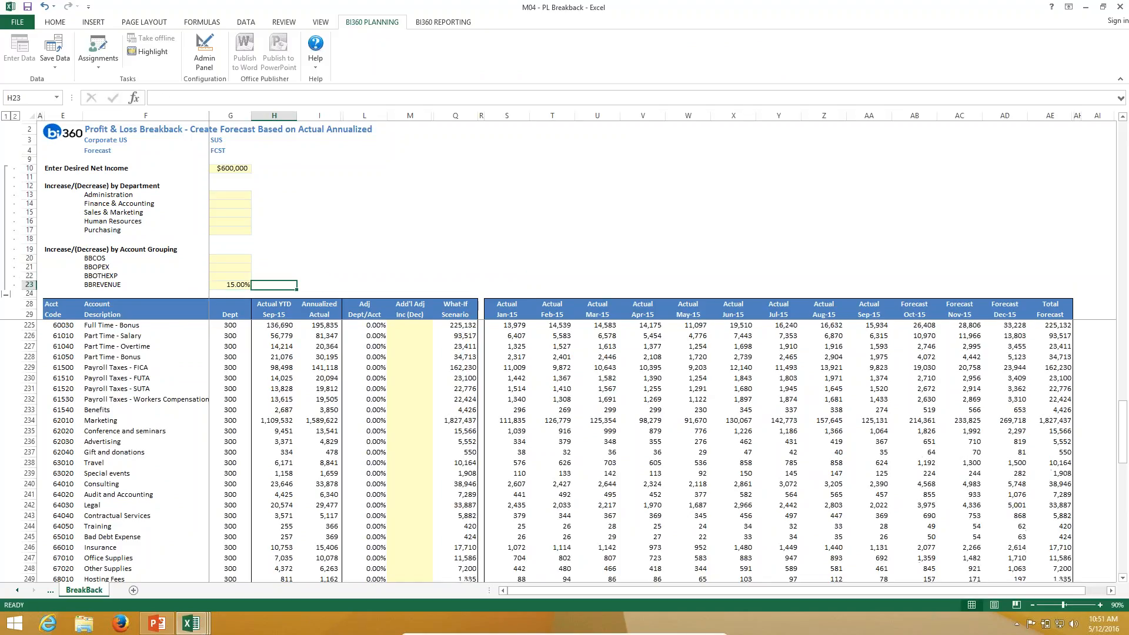
# Raise the BBREVENUE account grouping increase to 20%
pyautogui.scroll(20, 488, 311)
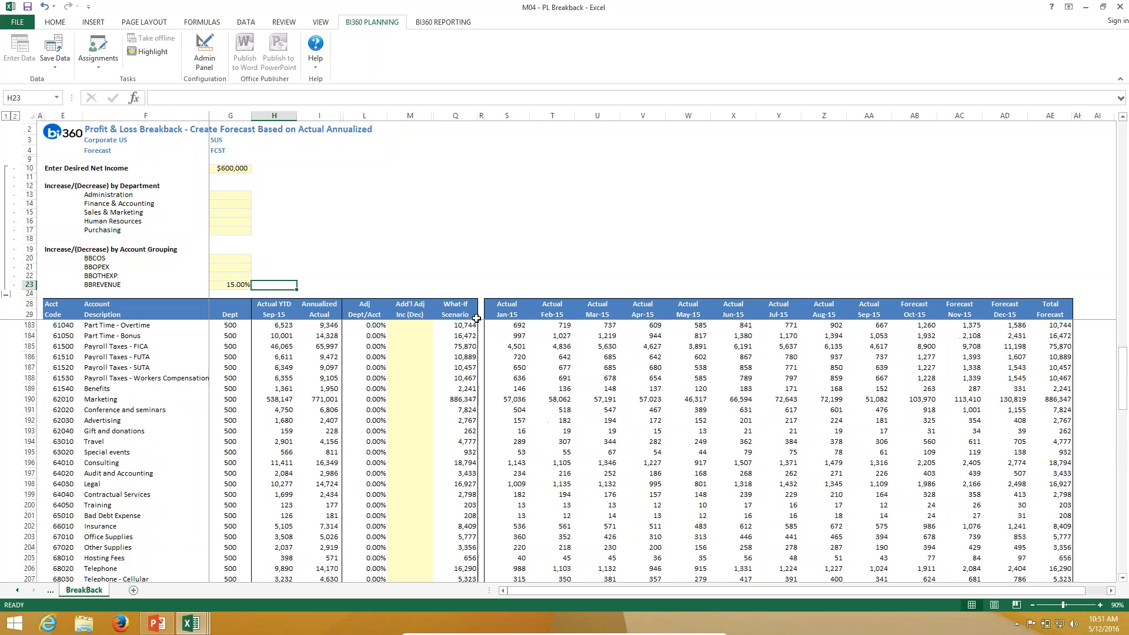
pyautogui.scroll(20, 477, 316)
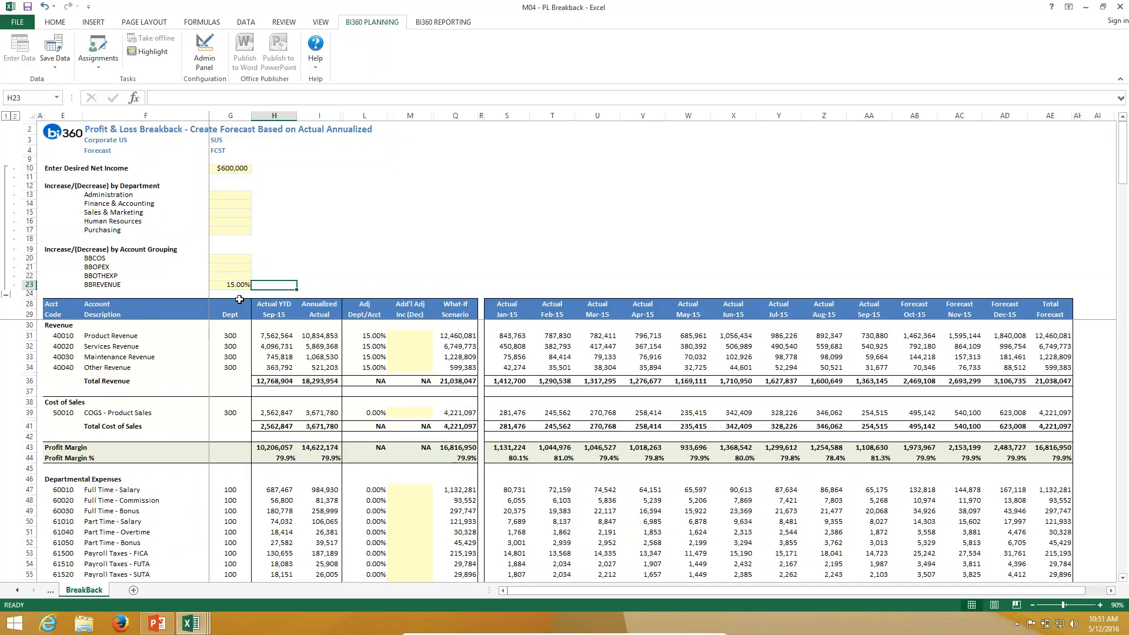
pyautogui.click(226, 284)
pyautogui.write('20%')
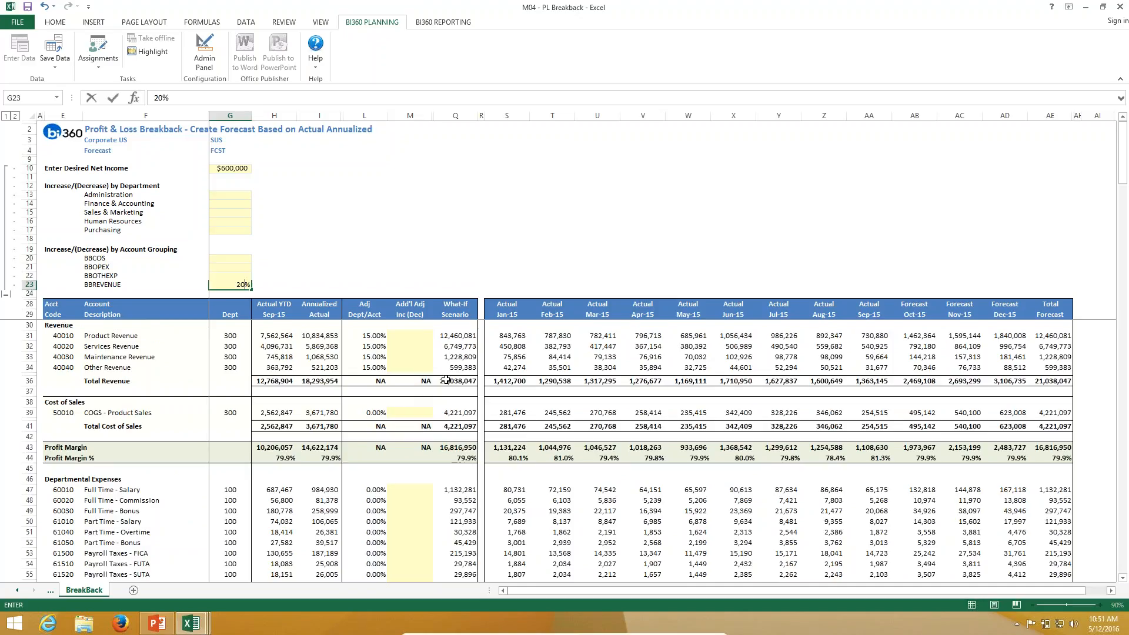
pyautogui.press('Return')
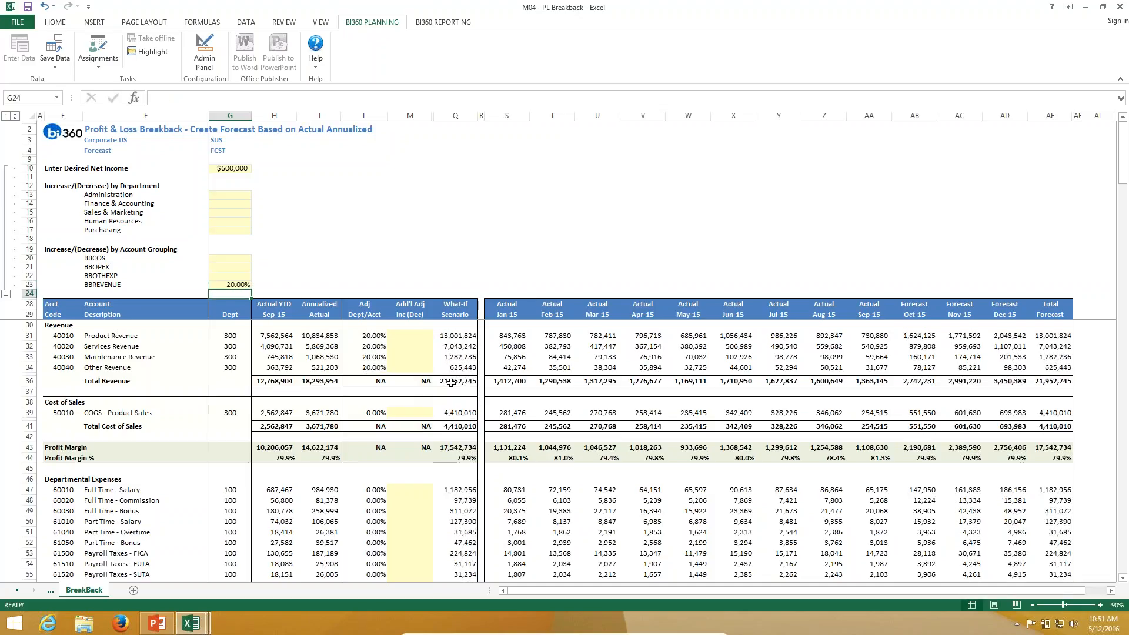
# Set the BBREVENUE account grouping increase to 26%
pyautogui.click(222, 284)
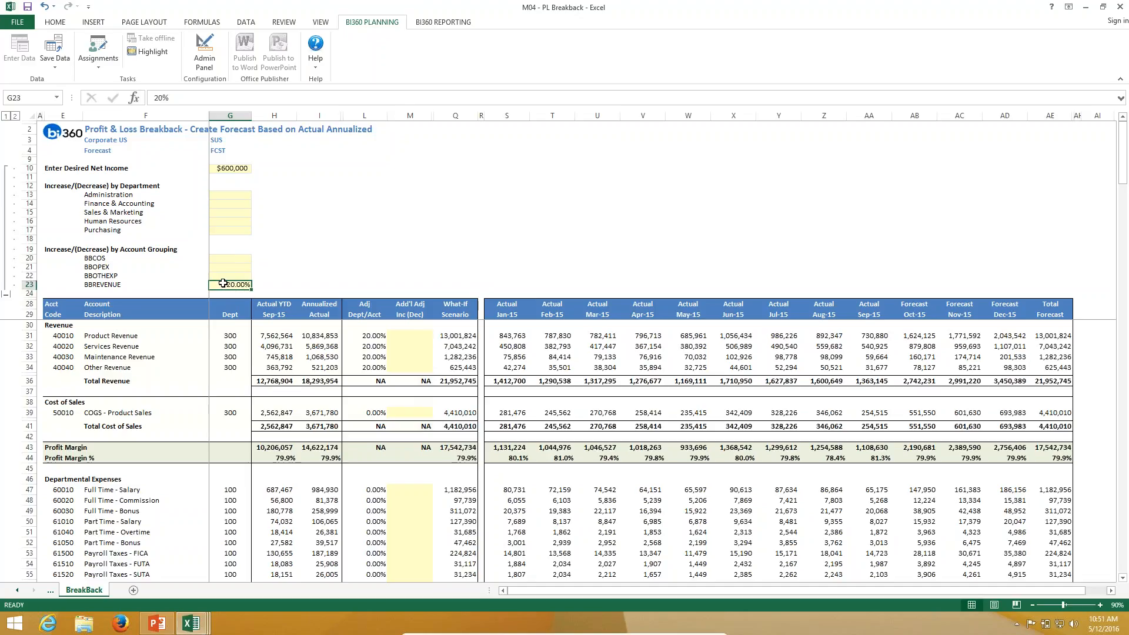
pyautogui.write('26')
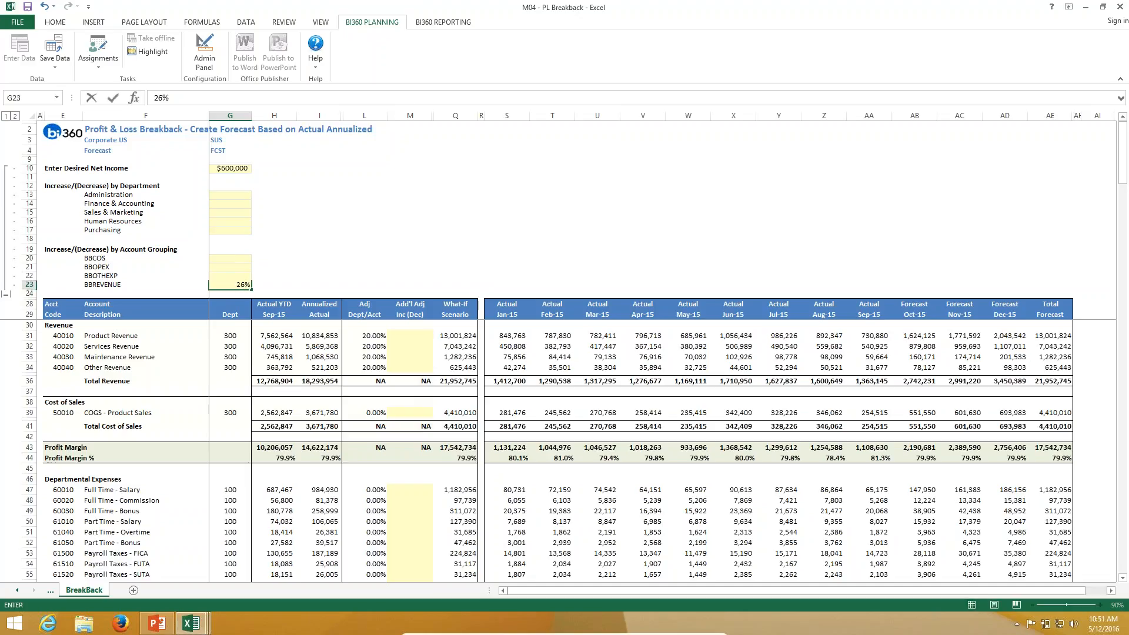
pyautogui.hotkey('ctrl', 'Return')
pyautogui.press('Return')
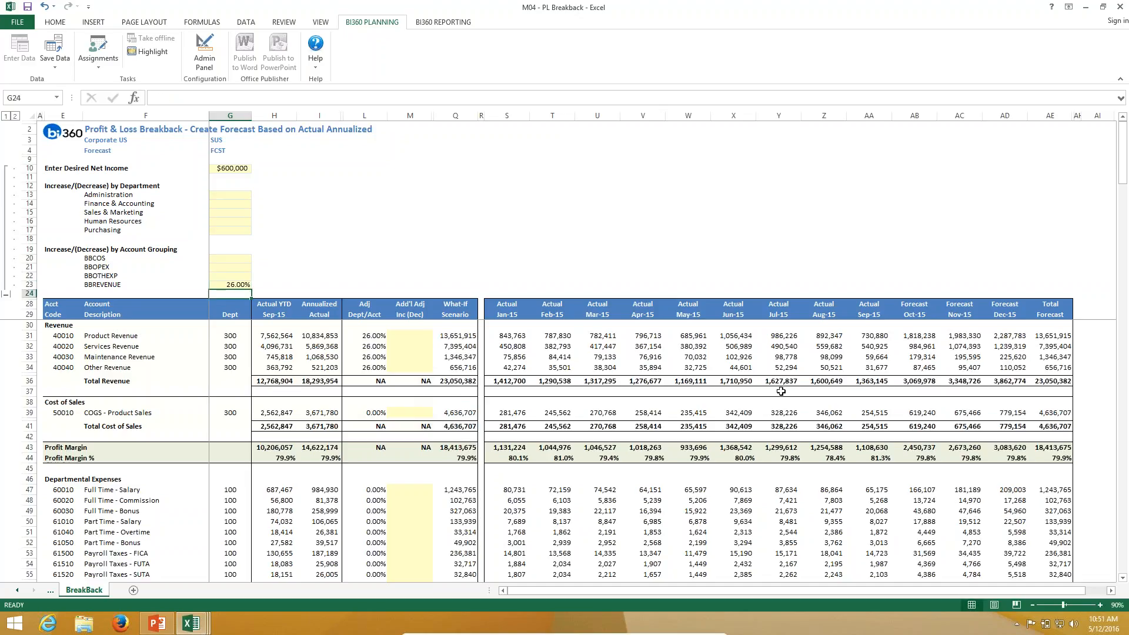
# Enter a 10% increase for the BBOPEX account grouping
pyautogui.scroll(-12, 781, 391)
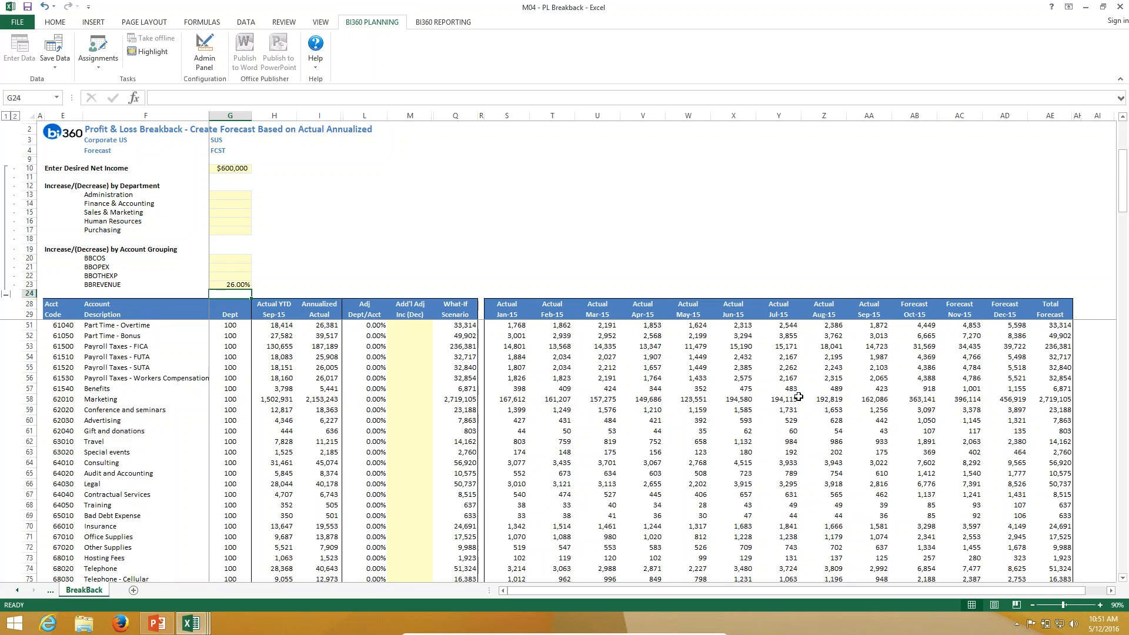
pyautogui.scroll(-8, 799, 400)
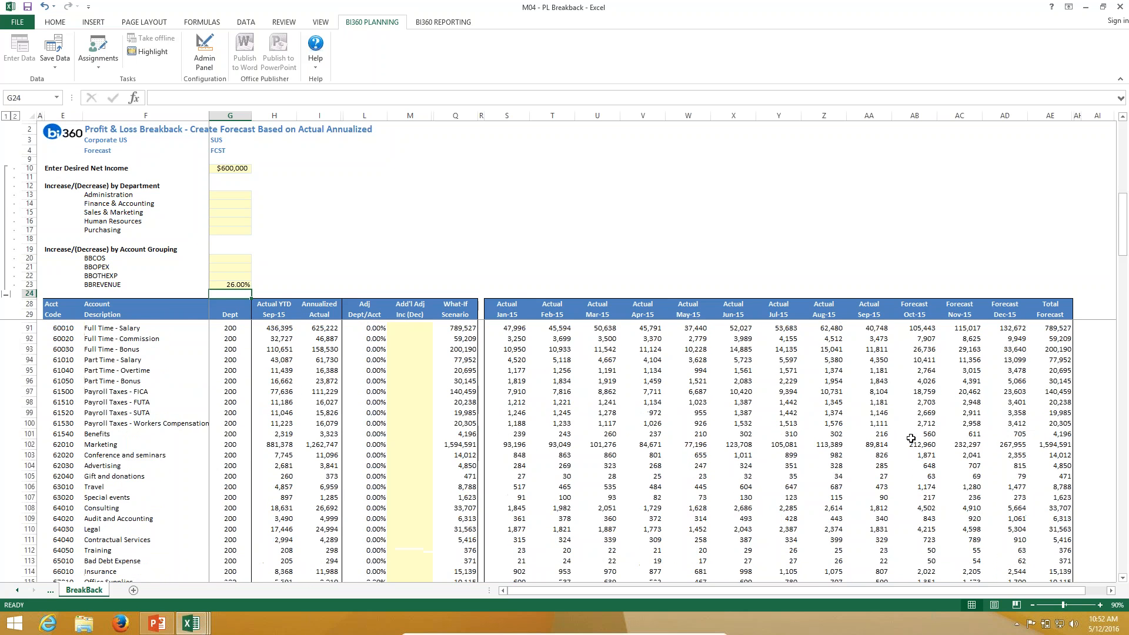
pyautogui.scroll(-5, 911, 438)
pyautogui.scroll(-20, 911, 437)
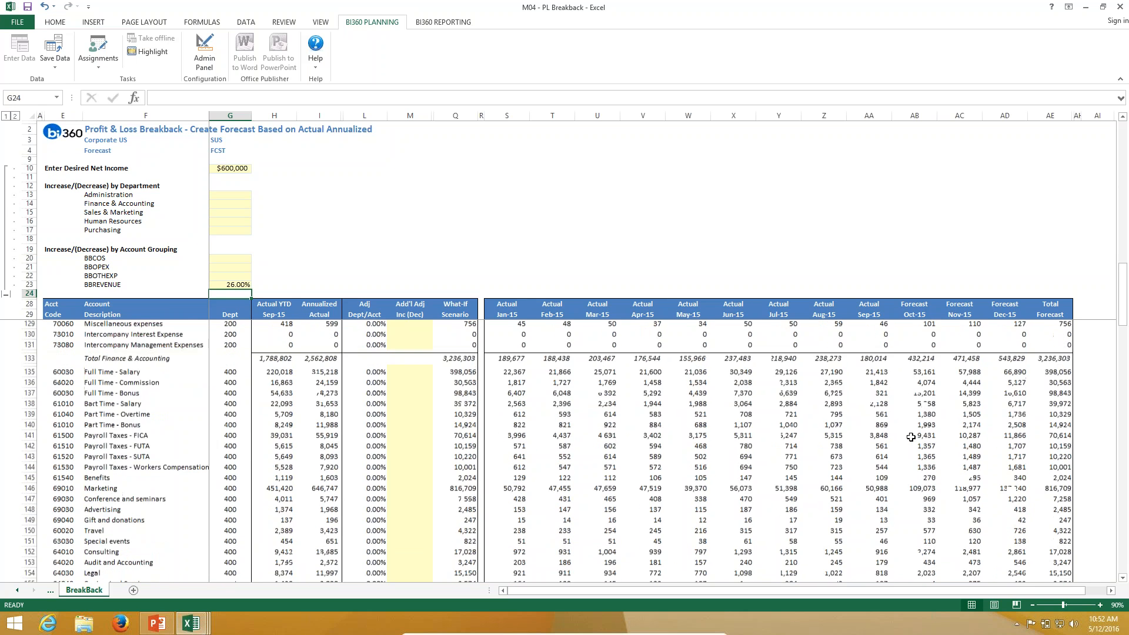
pyautogui.scroll(-20, 911, 437)
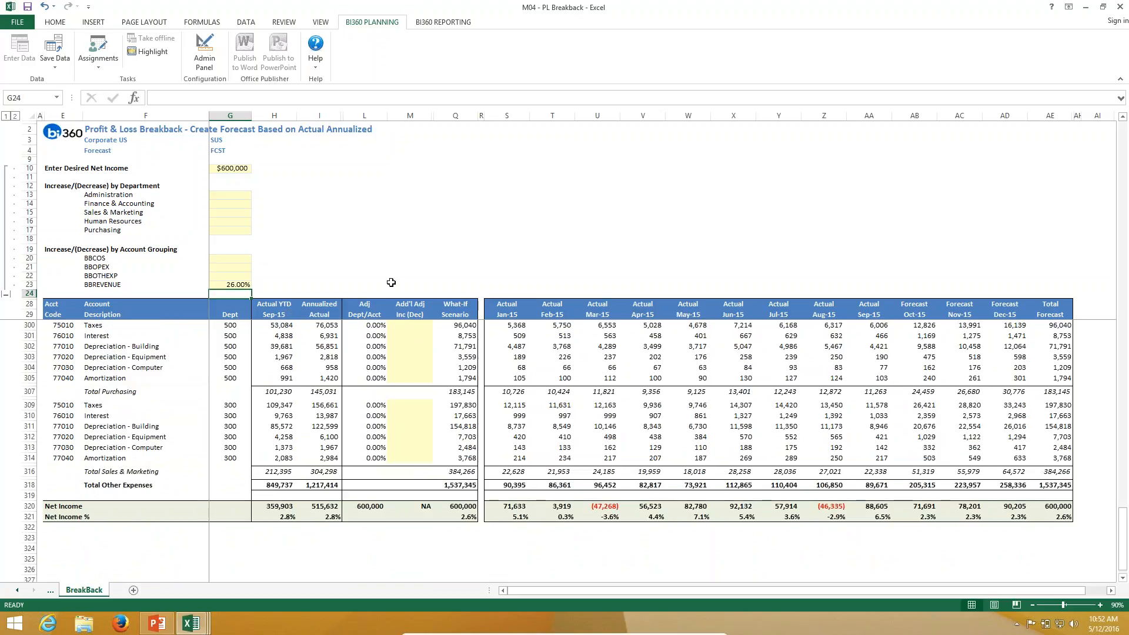
pyautogui.scroll(19, 469, 290)
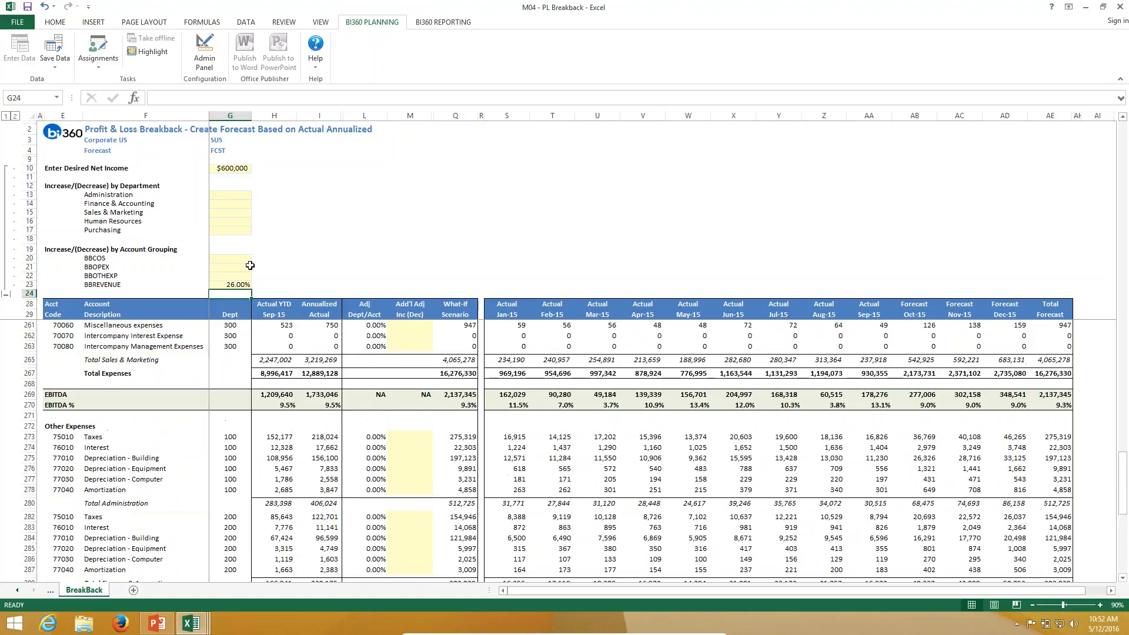
pyautogui.click(224, 269)
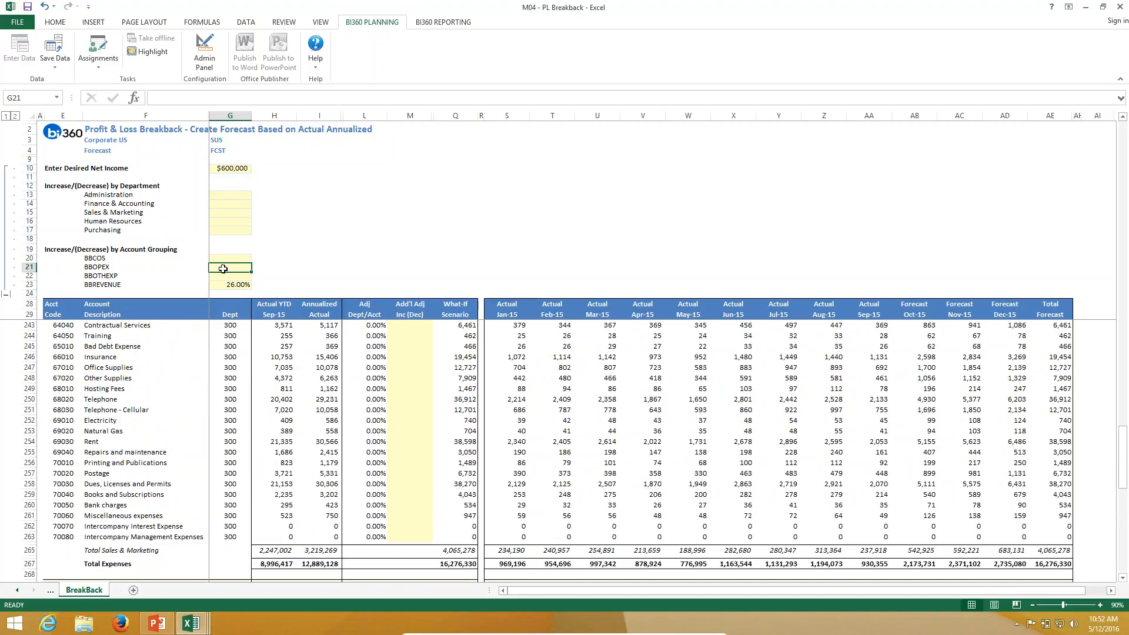
pyautogui.write('10')
pyautogui.press('Return')
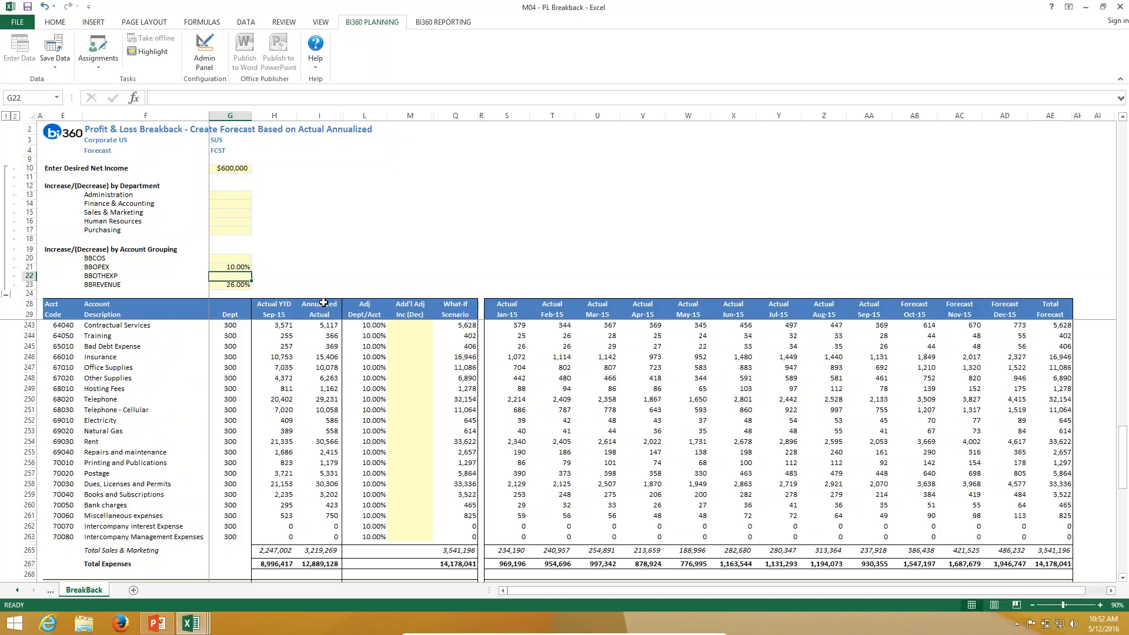
# Enter a 15% increase for the Sales & Marketing department
pyautogui.scroll(13, 387, 429)
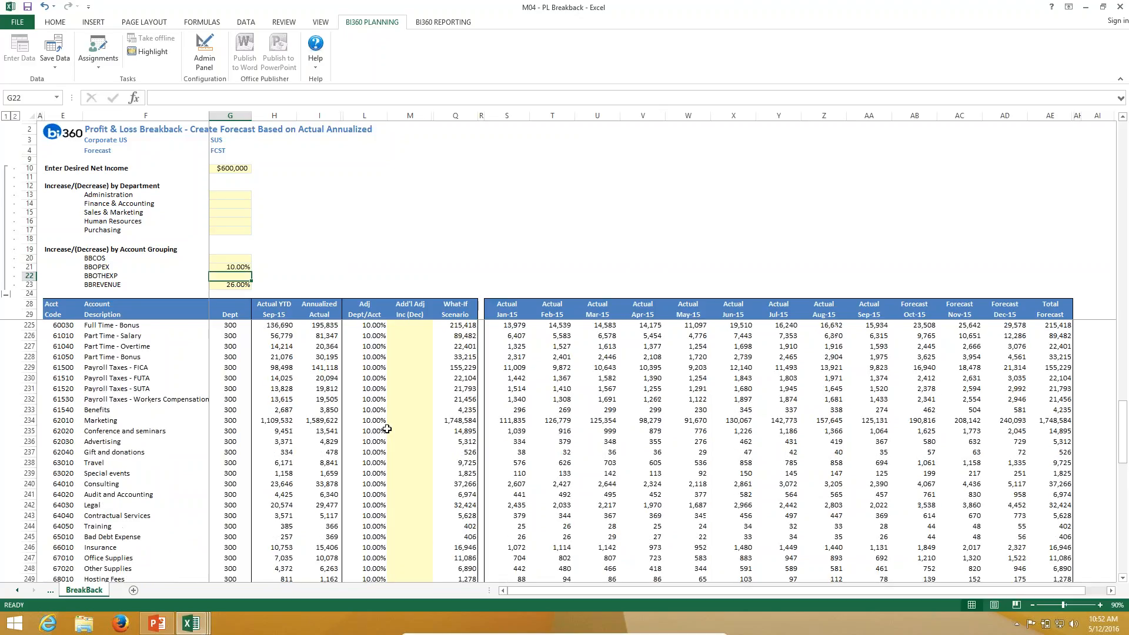
pyautogui.scroll(8, 387, 430)
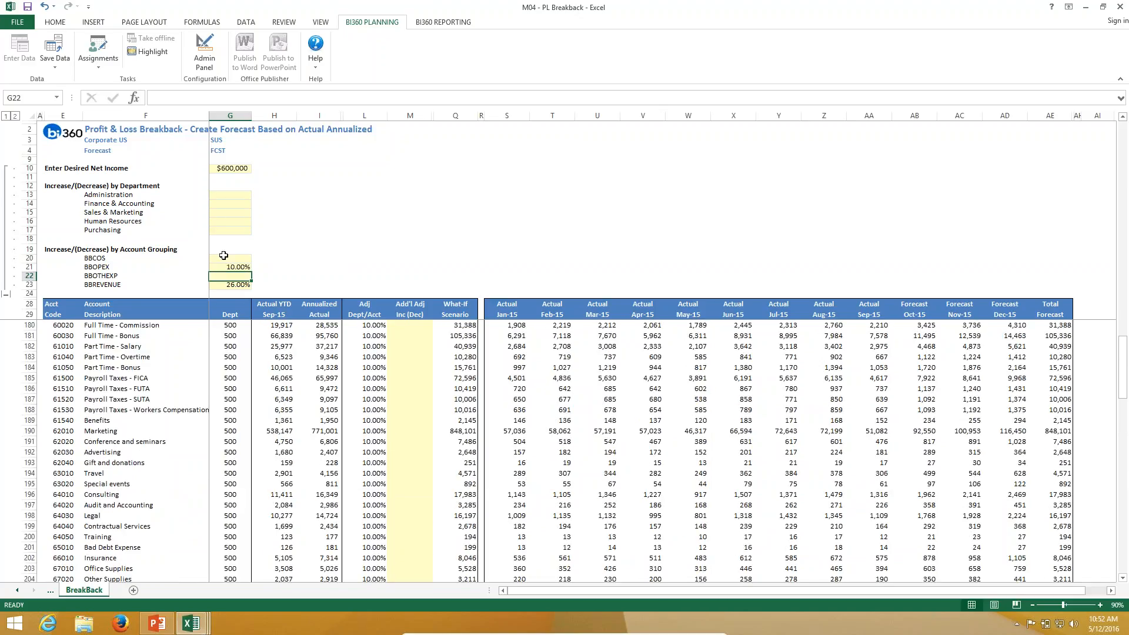
pyautogui.click(219, 215)
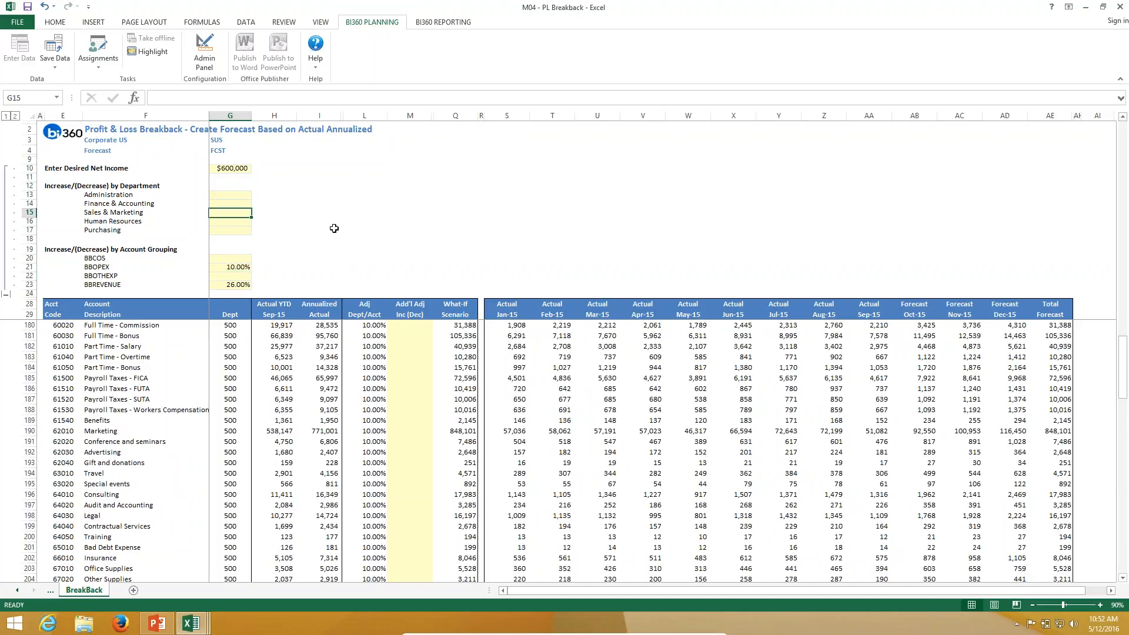
pyautogui.write('15%')
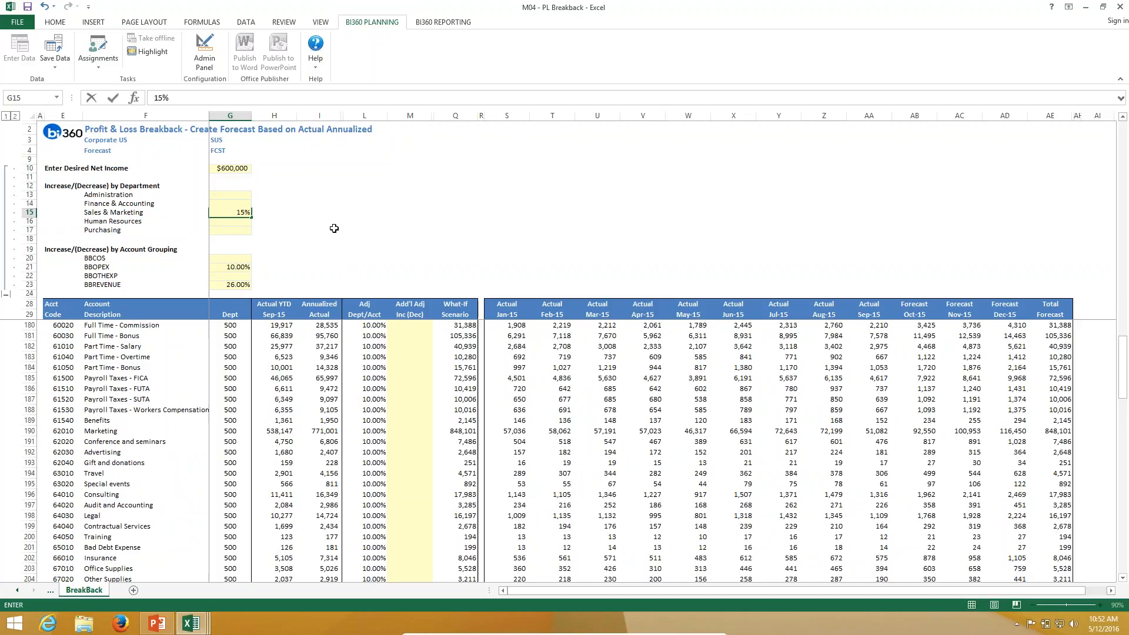
pyautogui.press('Return')
pyautogui.click(334, 228)
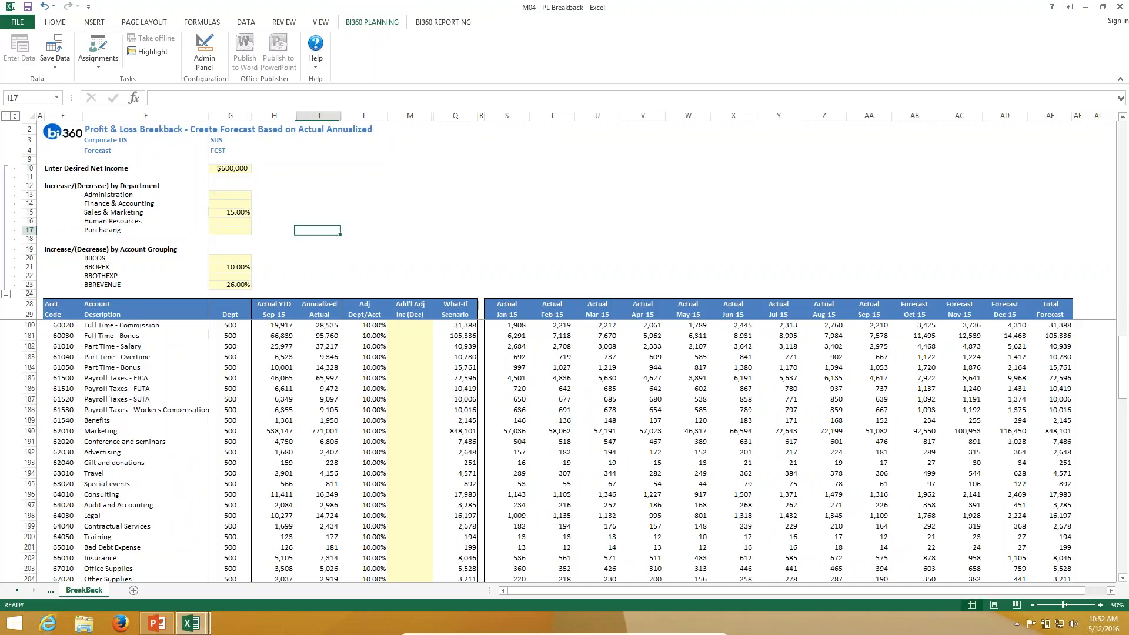
# Compare the department and account adjustment percentages across the expense rows for departments 400, 500 and 300, and check the forecast down to Net Income
pyautogui.scroll(-4, 372, 347)
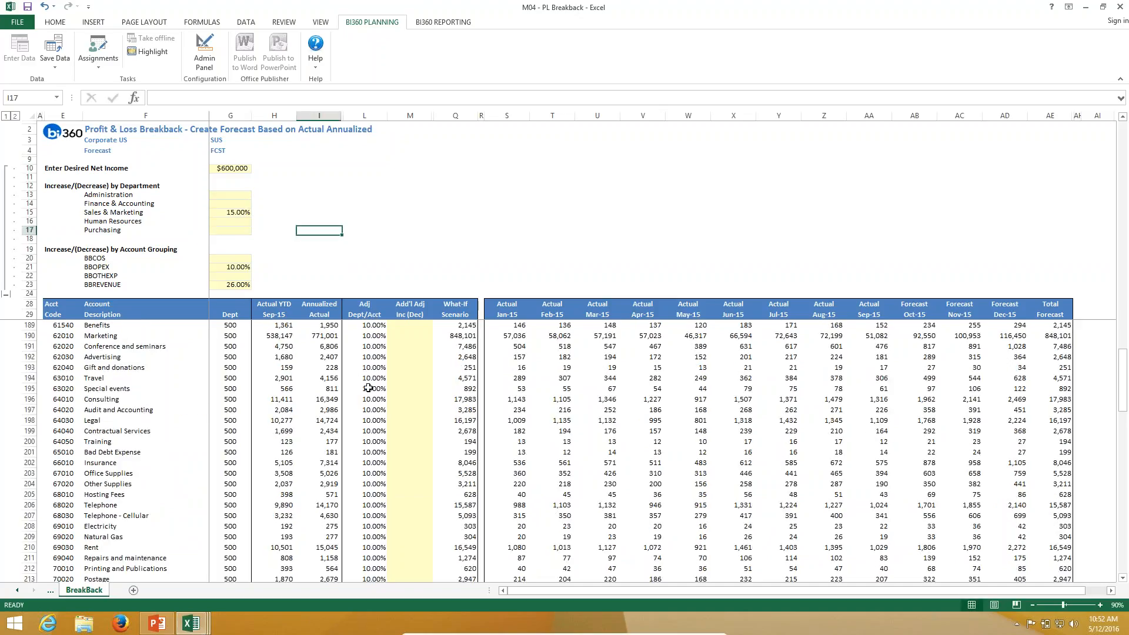
pyautogui.scroll(-4, 375, 375)
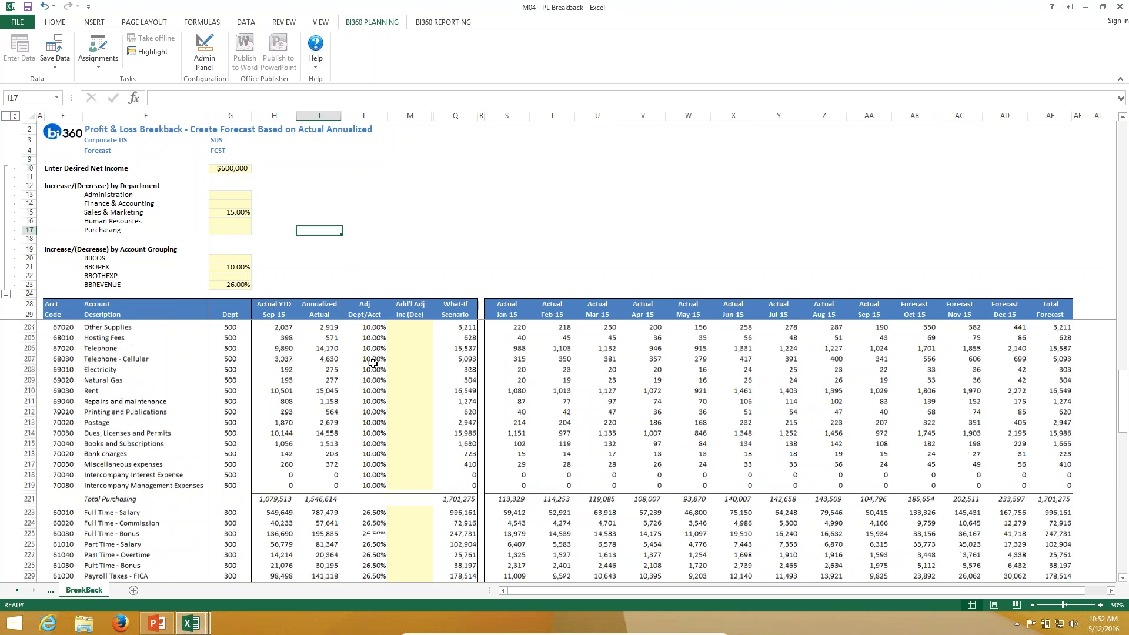
pyautogui.scroll(13, 372, 422)
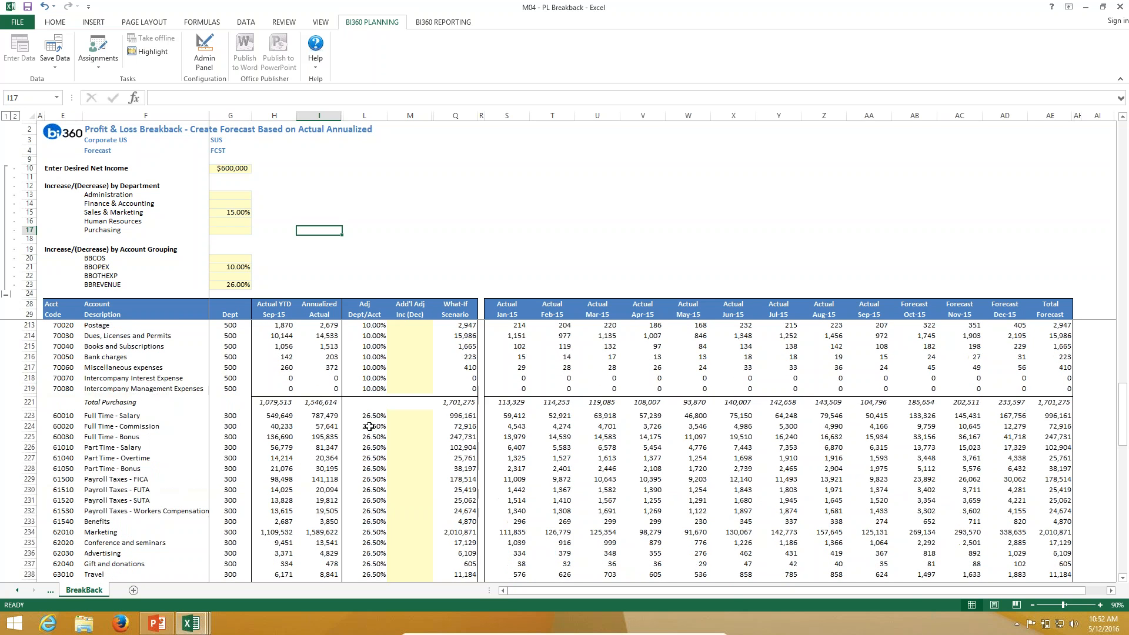
pyautogui.scroll(6, 369, 426)
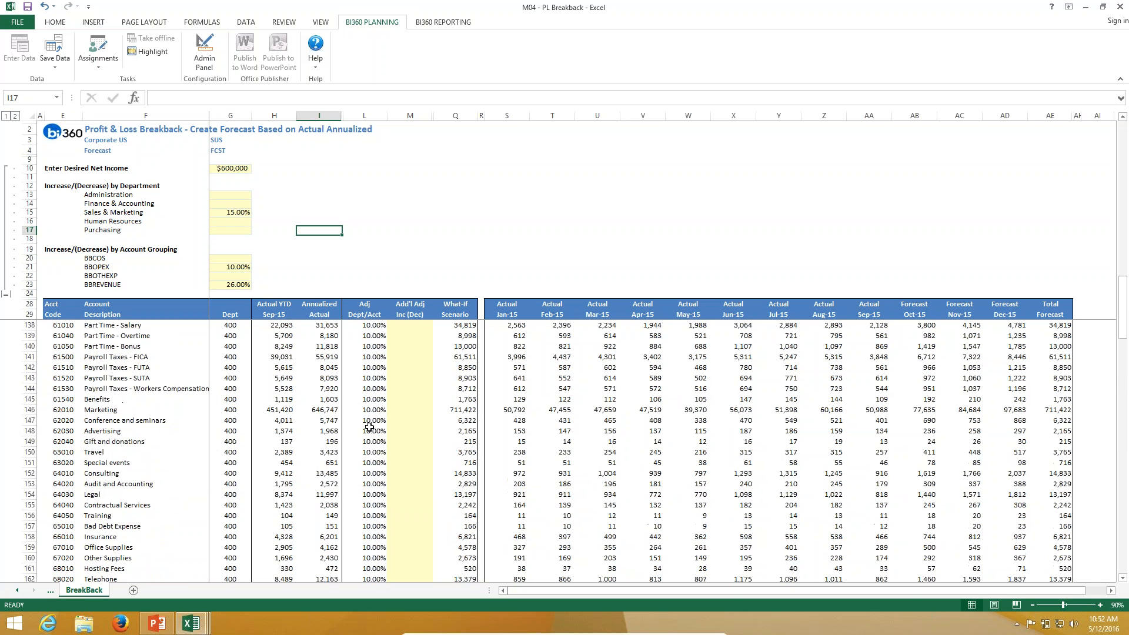
pyautogui.scroll(-12, 372, 447)
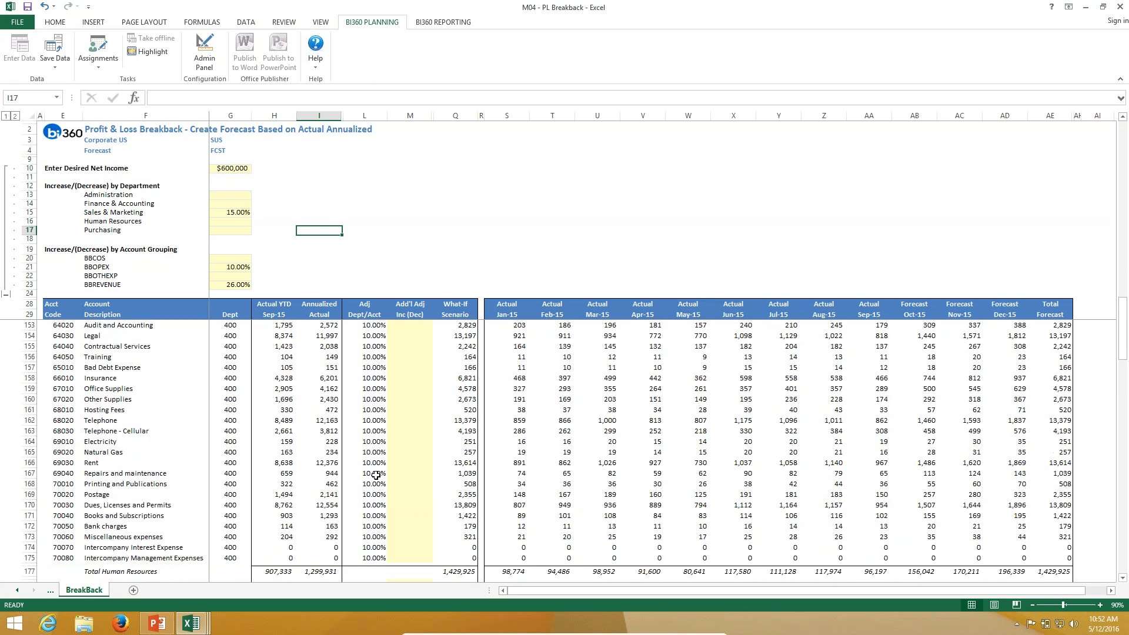
pyautogui.scroll(-13, 377, 480)
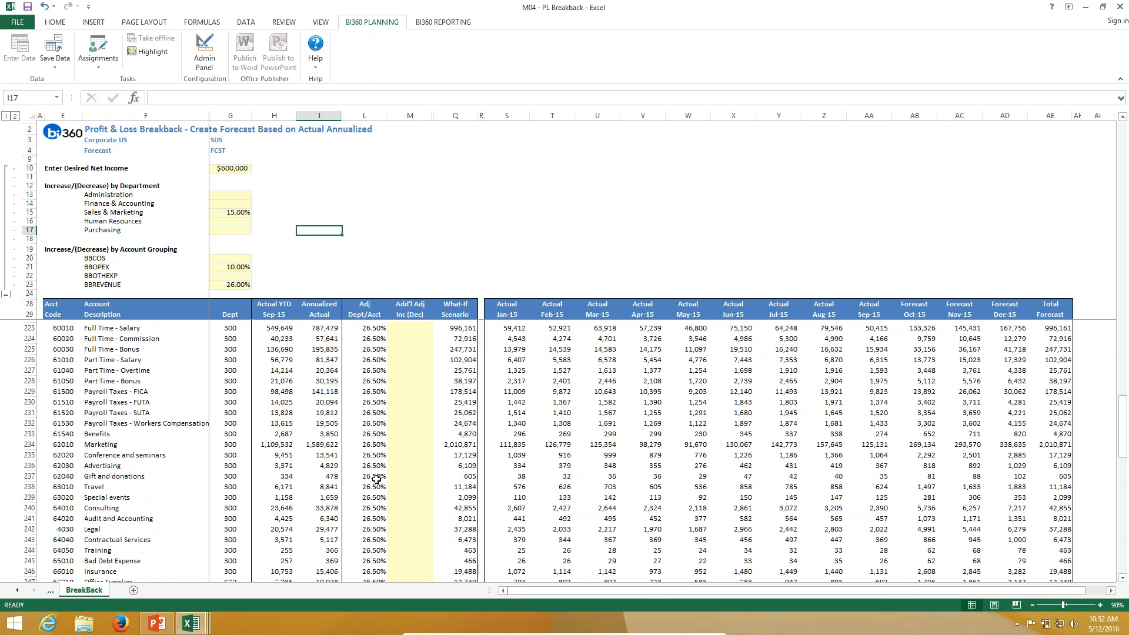
pyautogui.scroll(-8, 376, 480)
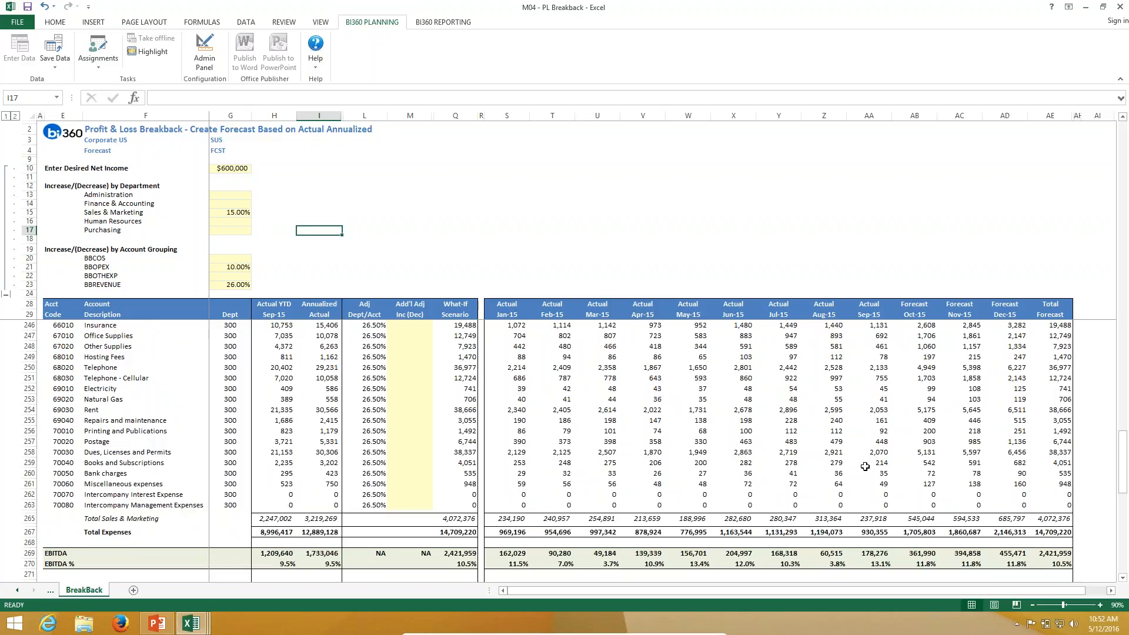
pyautogui.scroll(11, 911, 471)
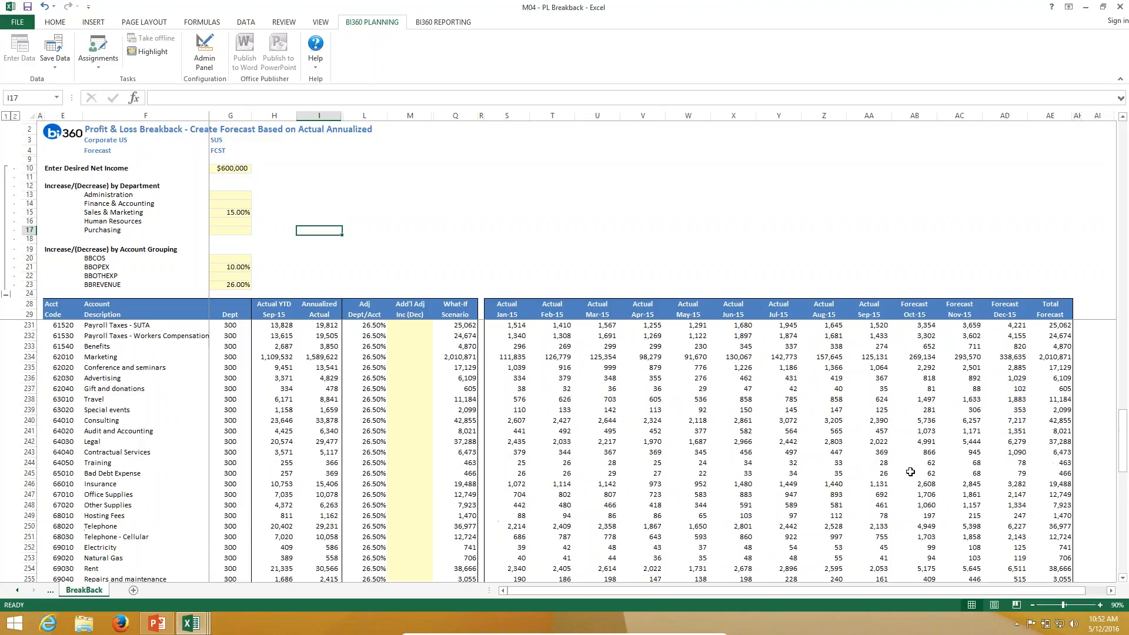
pyautogui.scroll(4, 1033, 396)
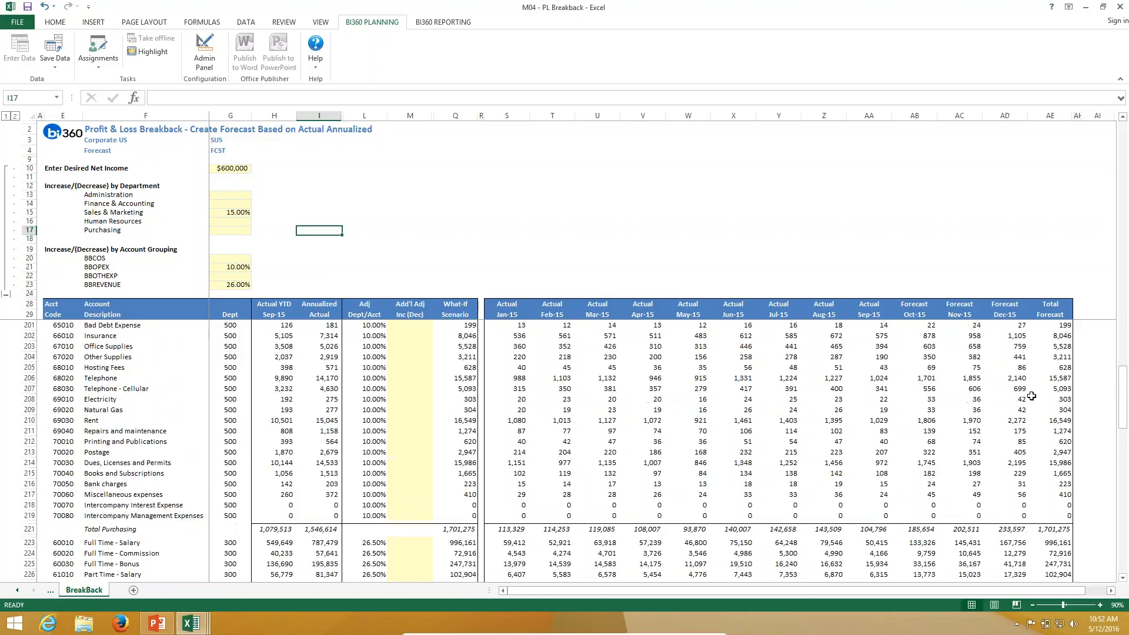
pyautogui.scroll(-12, 1031, 397)
pyautogui.scroll(-20, 1031, 409)
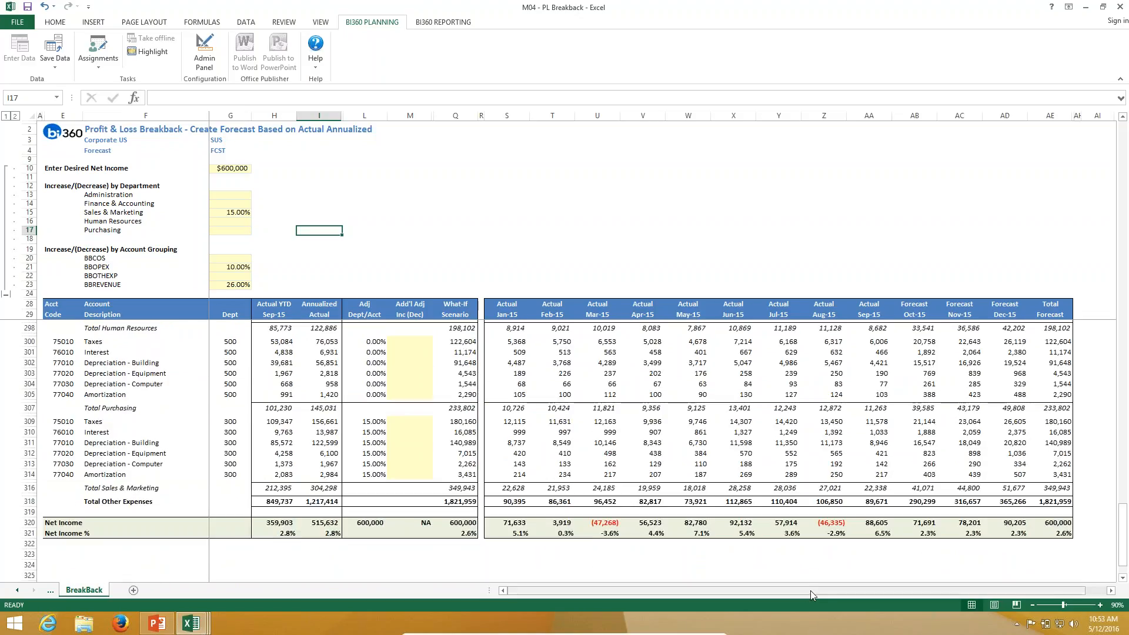
# Enter an additional adjustment of -8% for Contractual Services (64040) in department 300 and check the expense and EBITDA totals
pyautogui.scroll(4, 369, 225)
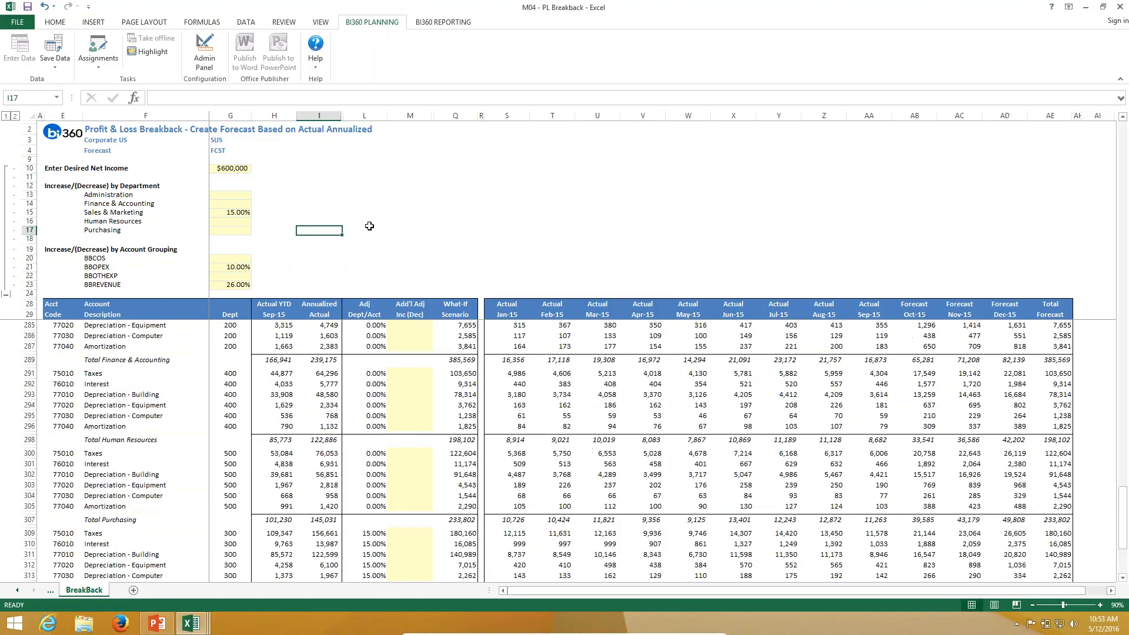
pyautogui.scroll(10, 229, 367)
pyautogui.scroll(2, 230, 368)
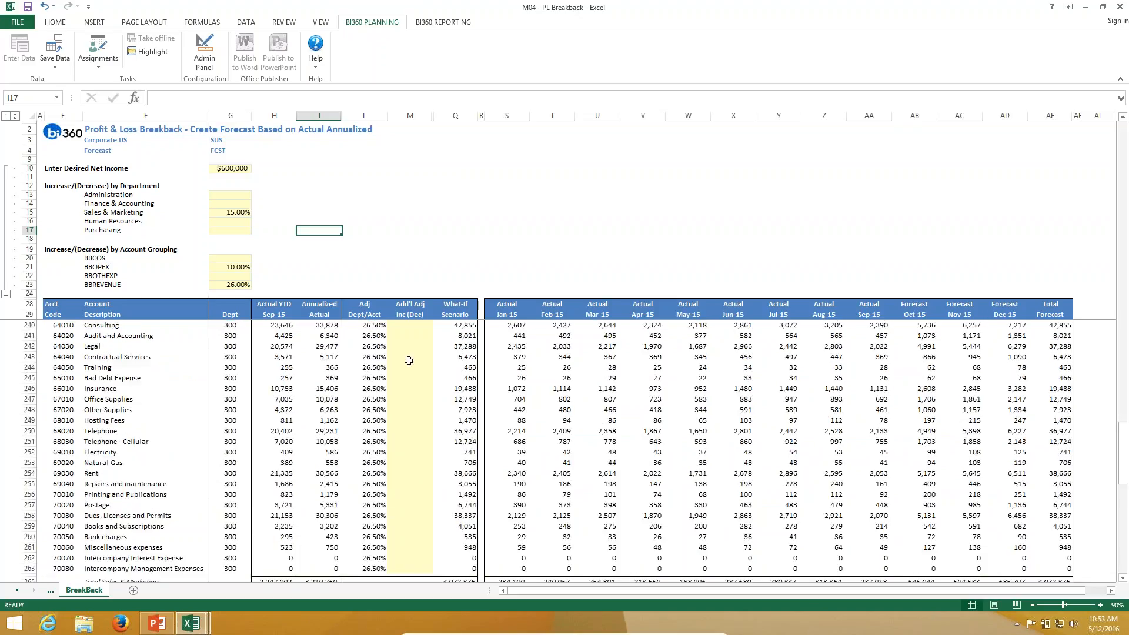
pyautogui.click(410, 361)
pyautogui.write('-')
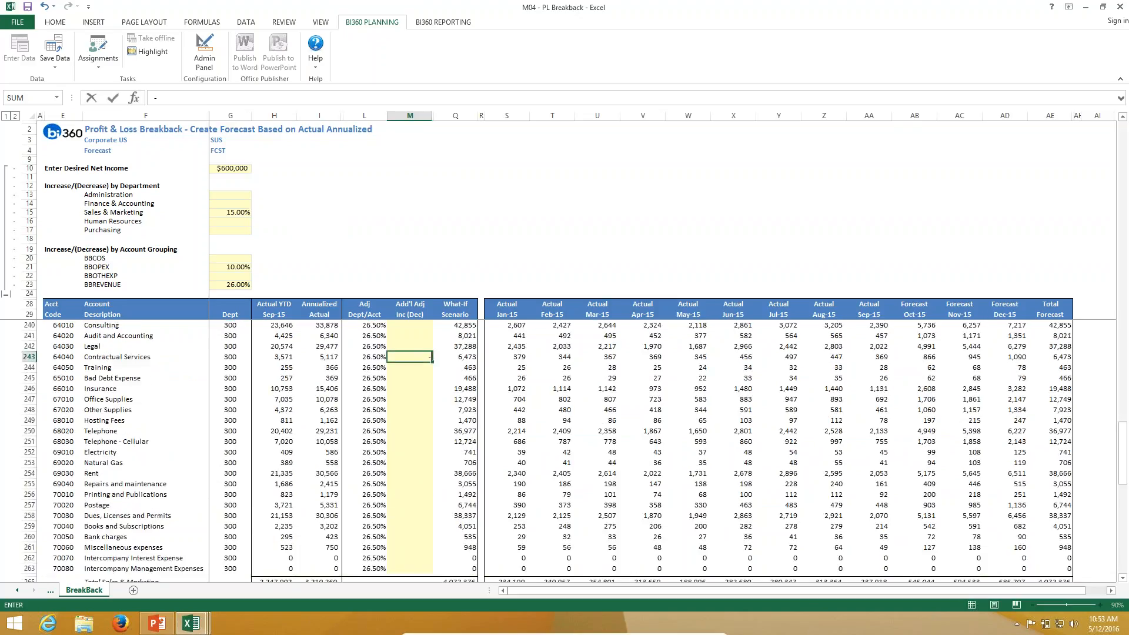
pyautogui.write('8')
pyautogui.press('Return')
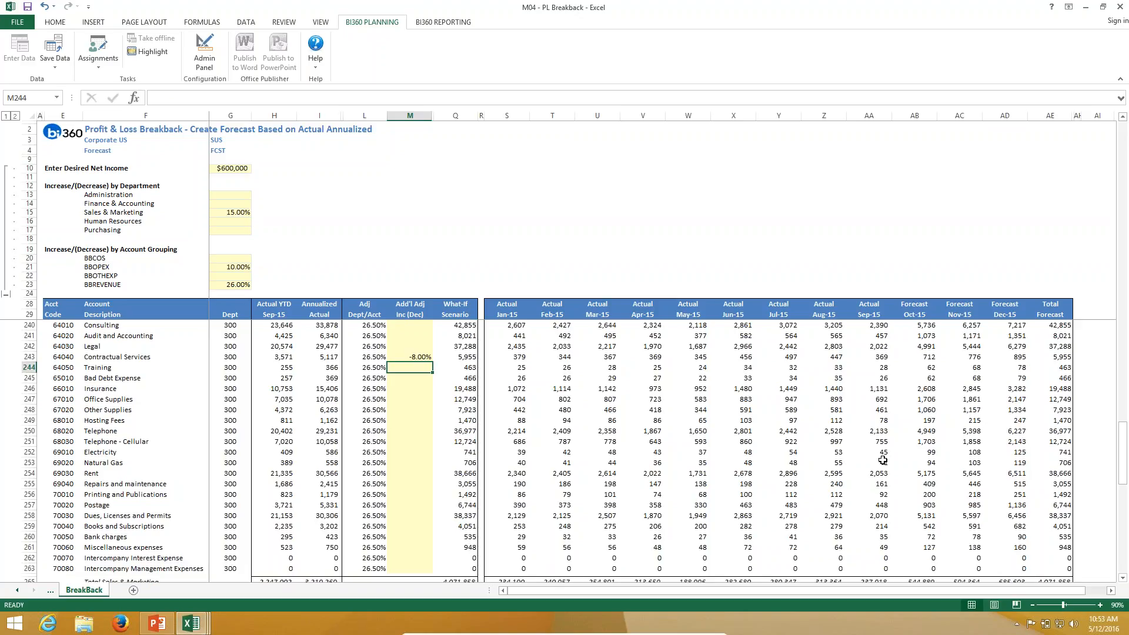
pyautogui.scroll(-3, 883, 460)
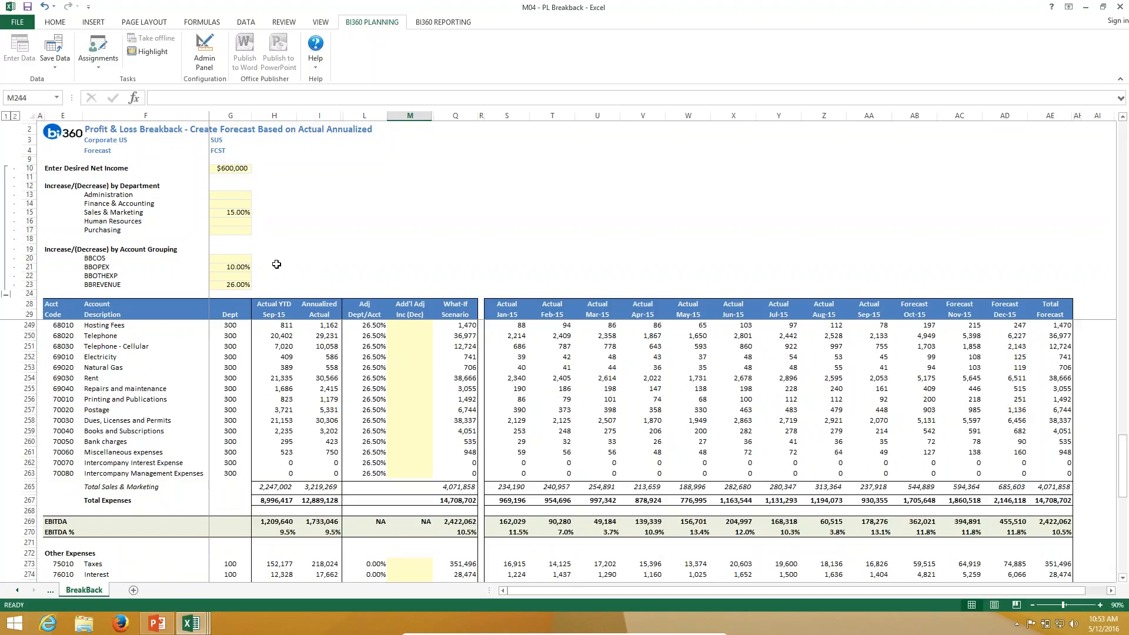
pyautogui.click(310, 250)
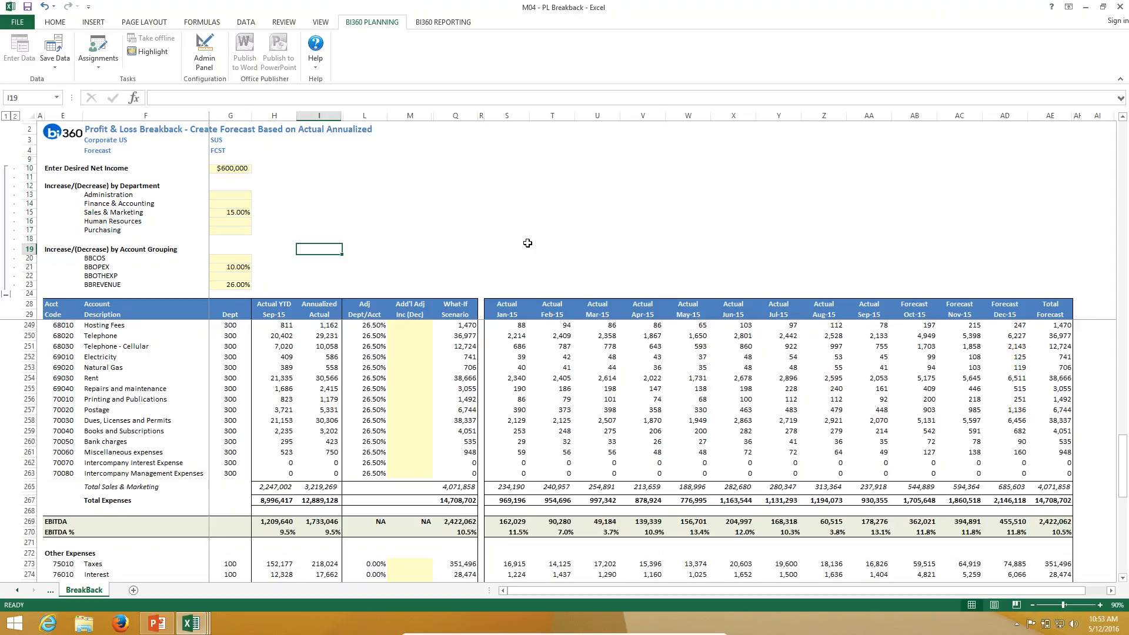
# Open the Report Designer and rerun the breakback report for entity SUS, version FCST, with 201510 as the last actual period
pyautogui.click(430, 27)
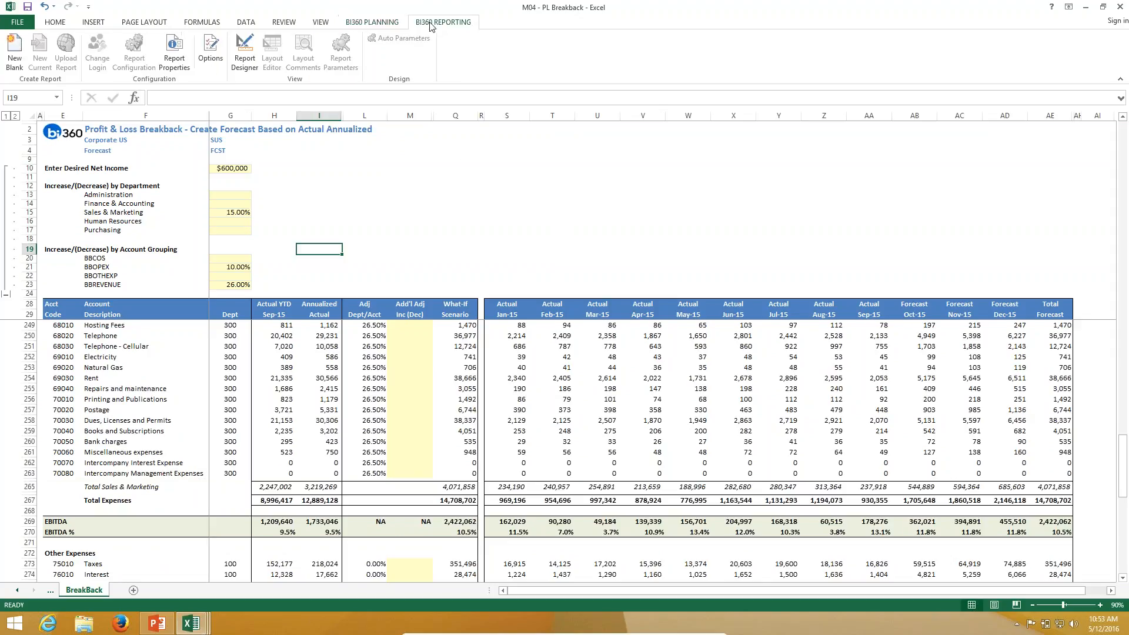
pyautogui.click(245, 53)
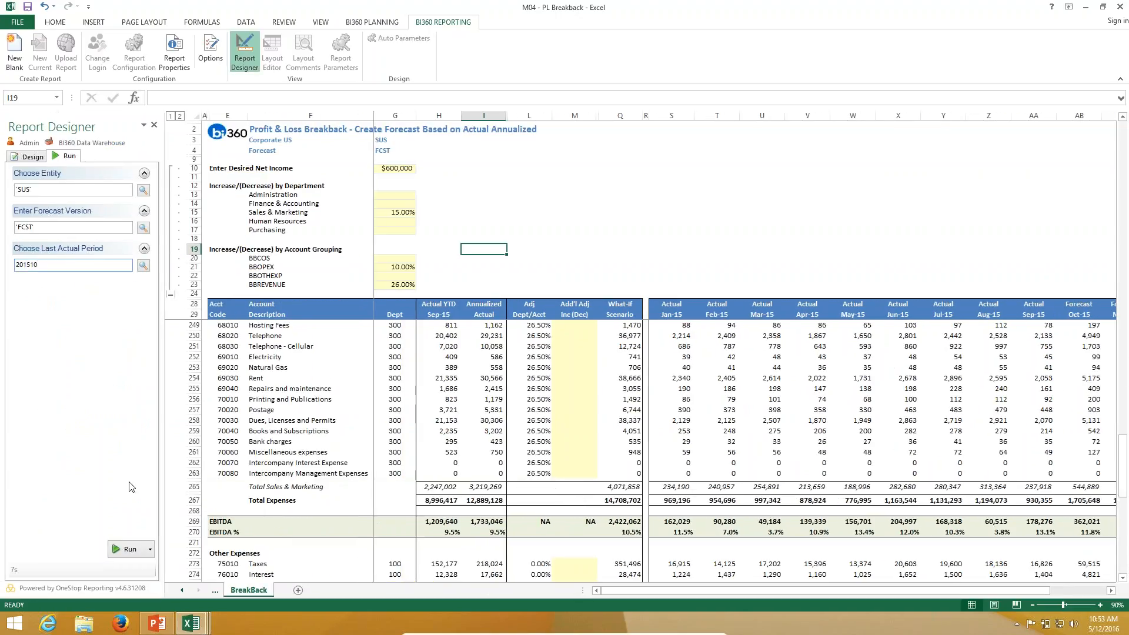
pyautogui.click(128, 552)
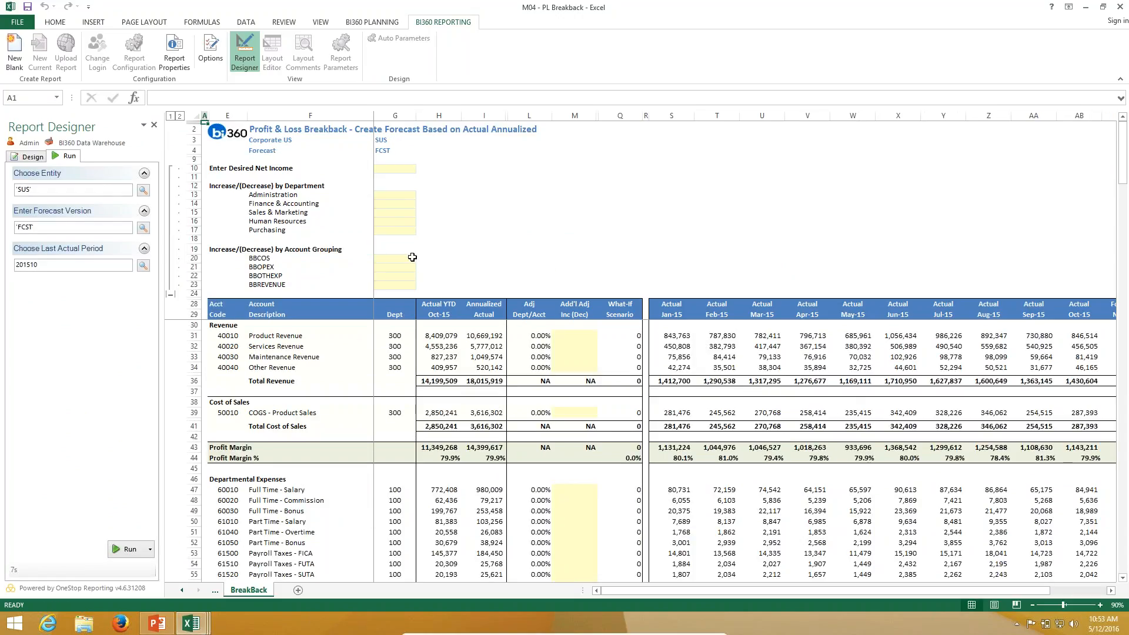
# Enter a desired net income of 400,000 and check the monthly actual and forecast columns through the total forecast
pyautogui.click(379, 170)
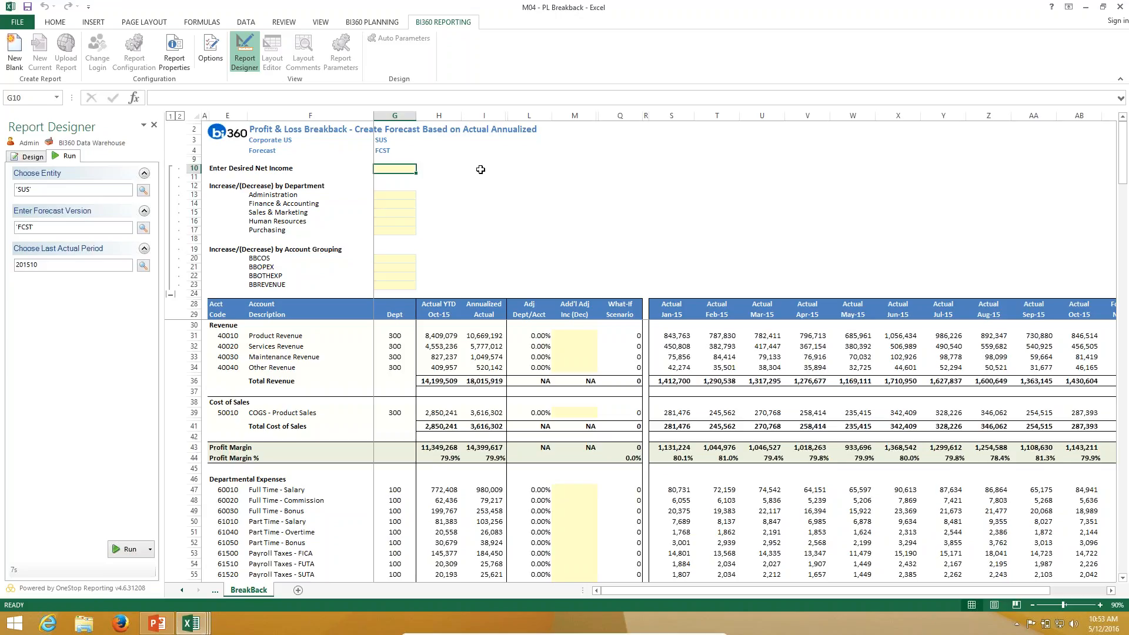
pyautogui.write('400,000')
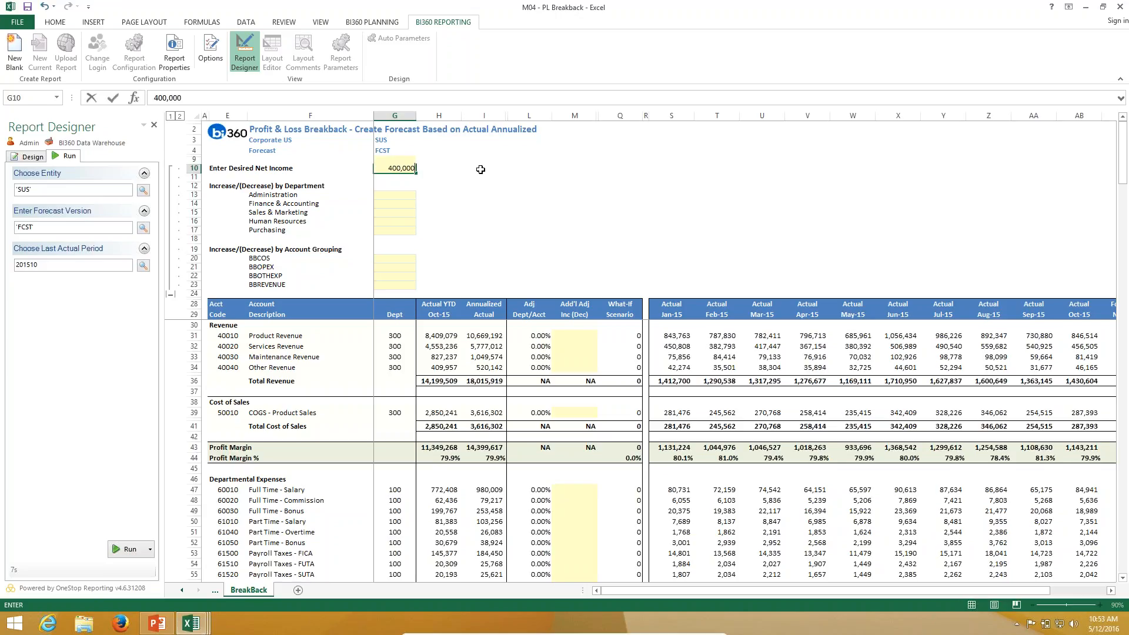
pyautogui.press('Return')
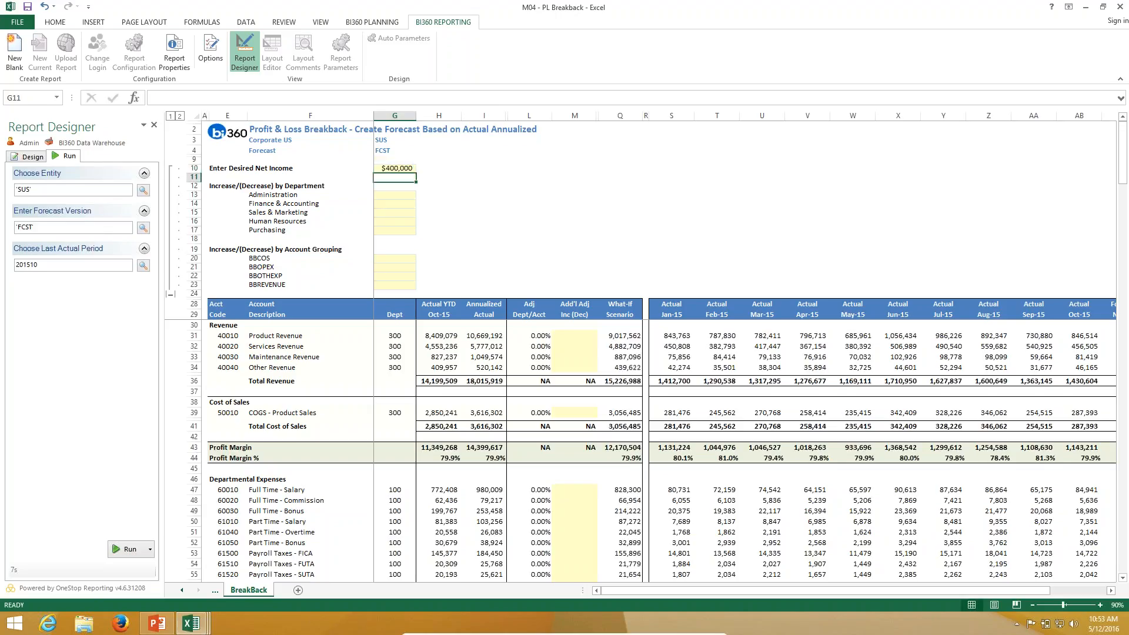
pyautogui.moveTo(955, 598); pyautogui.dragTo(1012, 598)
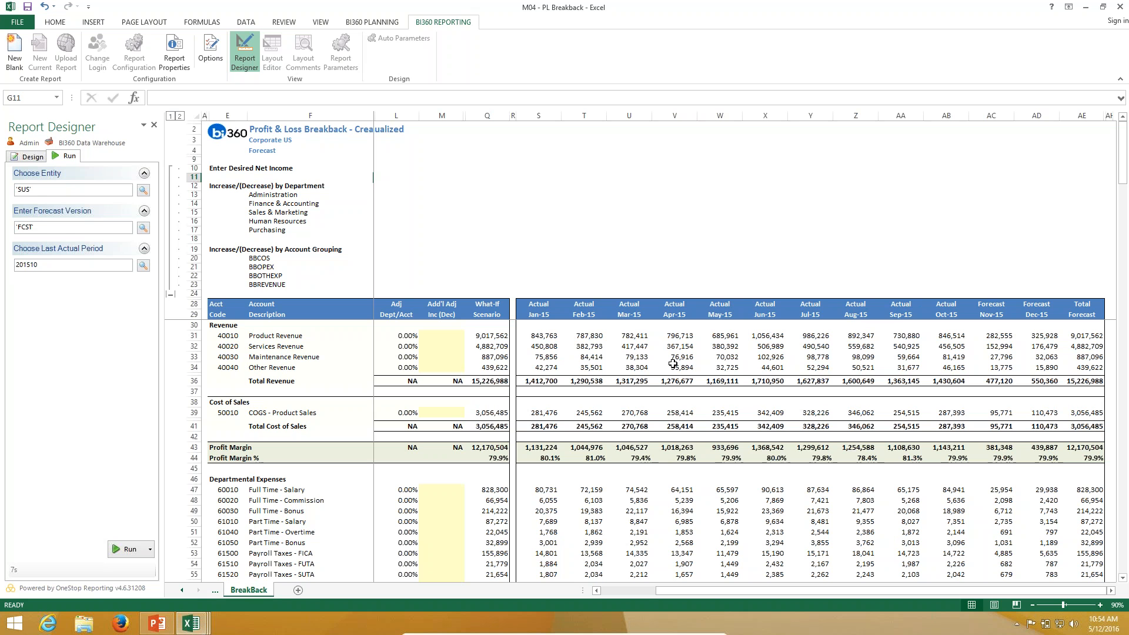
# Switch to the PowerPoint presentation, start the slide show and advance through the slides to the BI360 Architecture slide
pyautogui.click(154, 622)
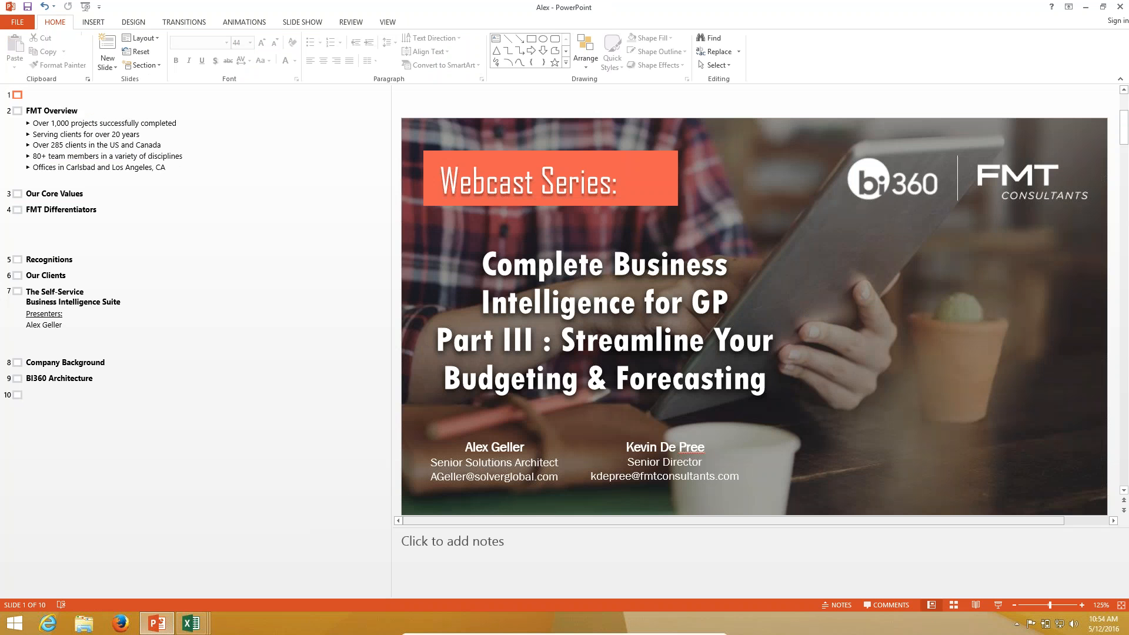
pyautogui.click(999, 605)
pyautogui.click(1048, 442)
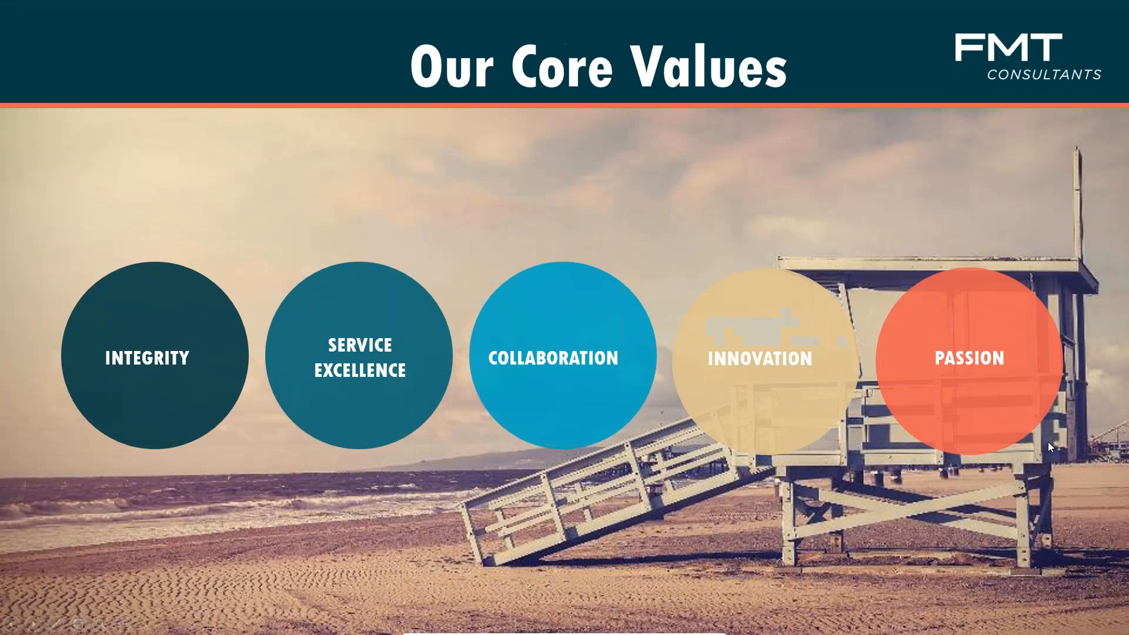
pyautogui.click(1049, 445)
pyautogui.click(1048, 445)
pyautogui.click(1049, 445)
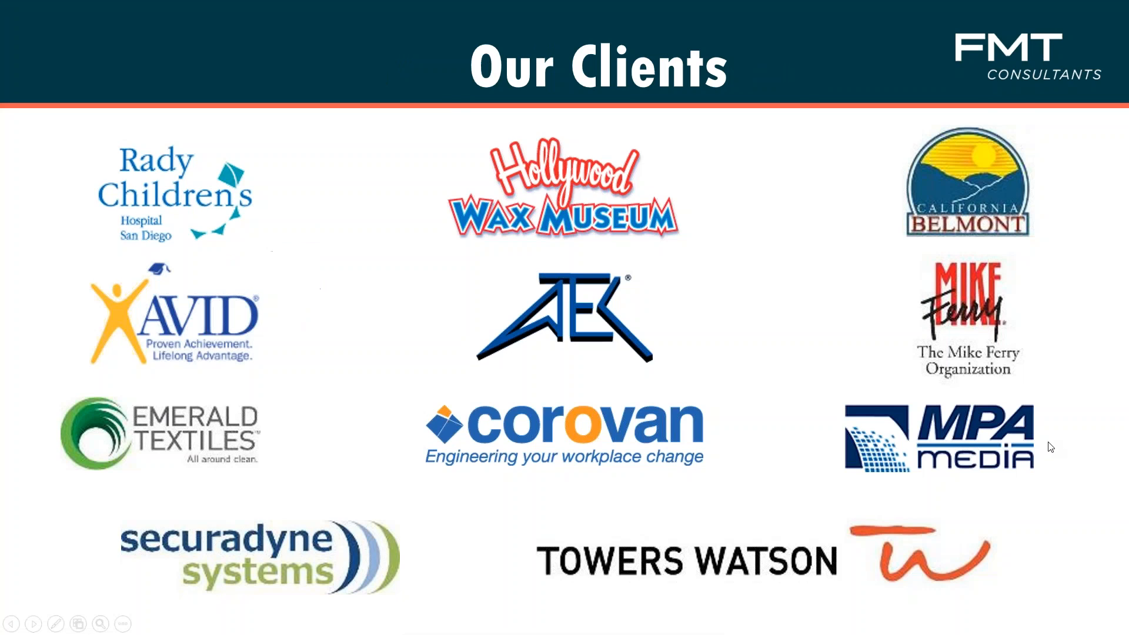
pyautogui.click(1050, 446)
pyautogui.click(1048, 443)
pyautogui.click(1046, 443)
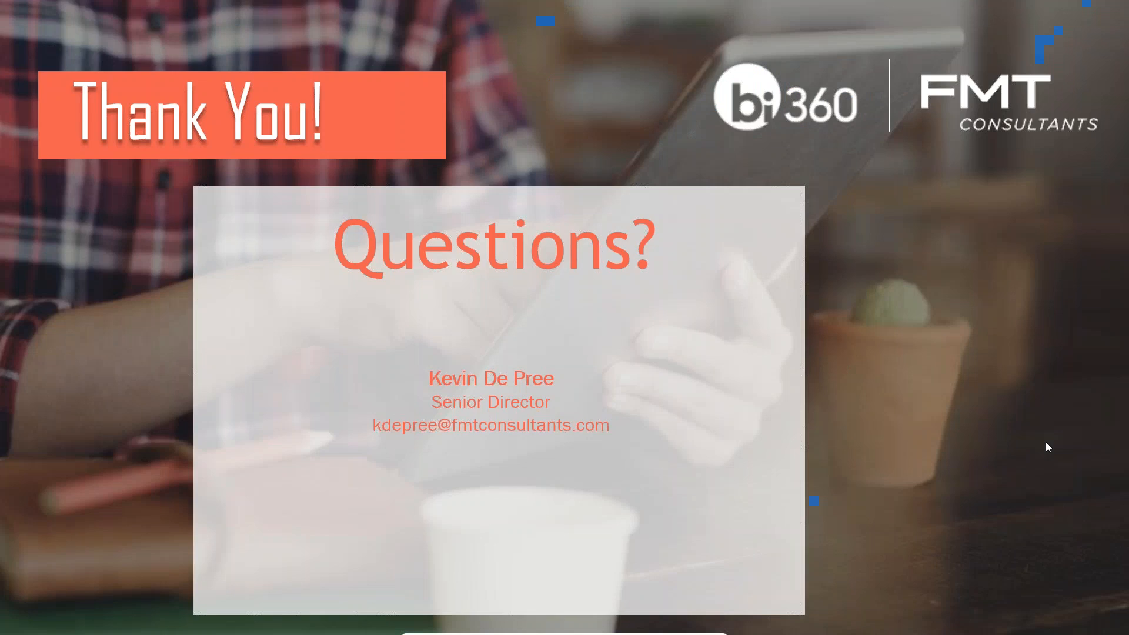
pyautogui.click(1046, 444)
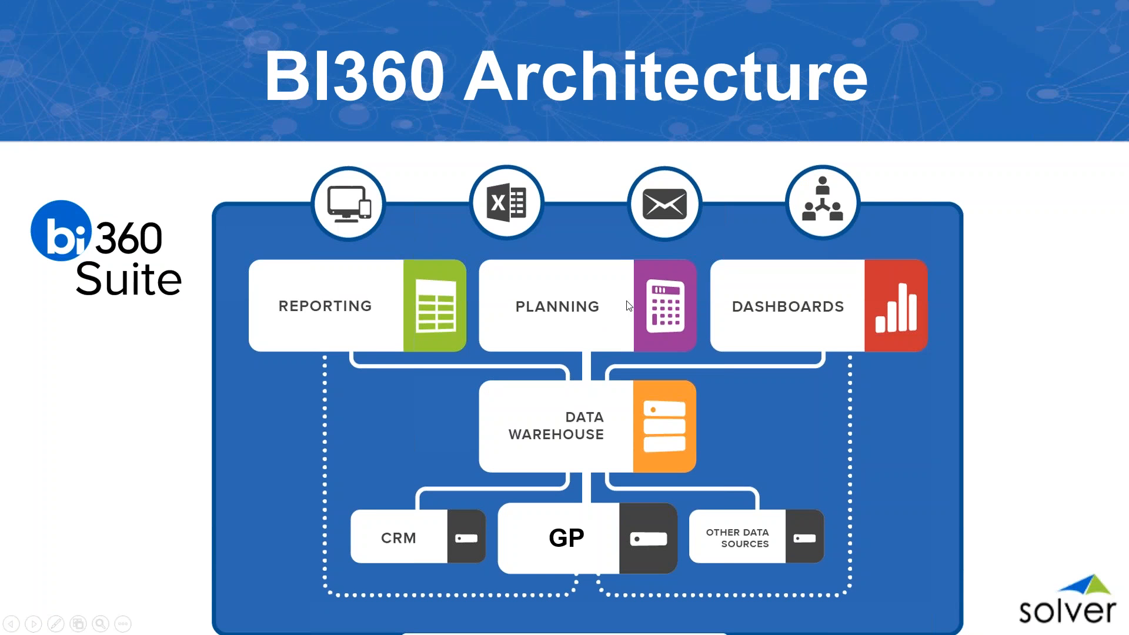